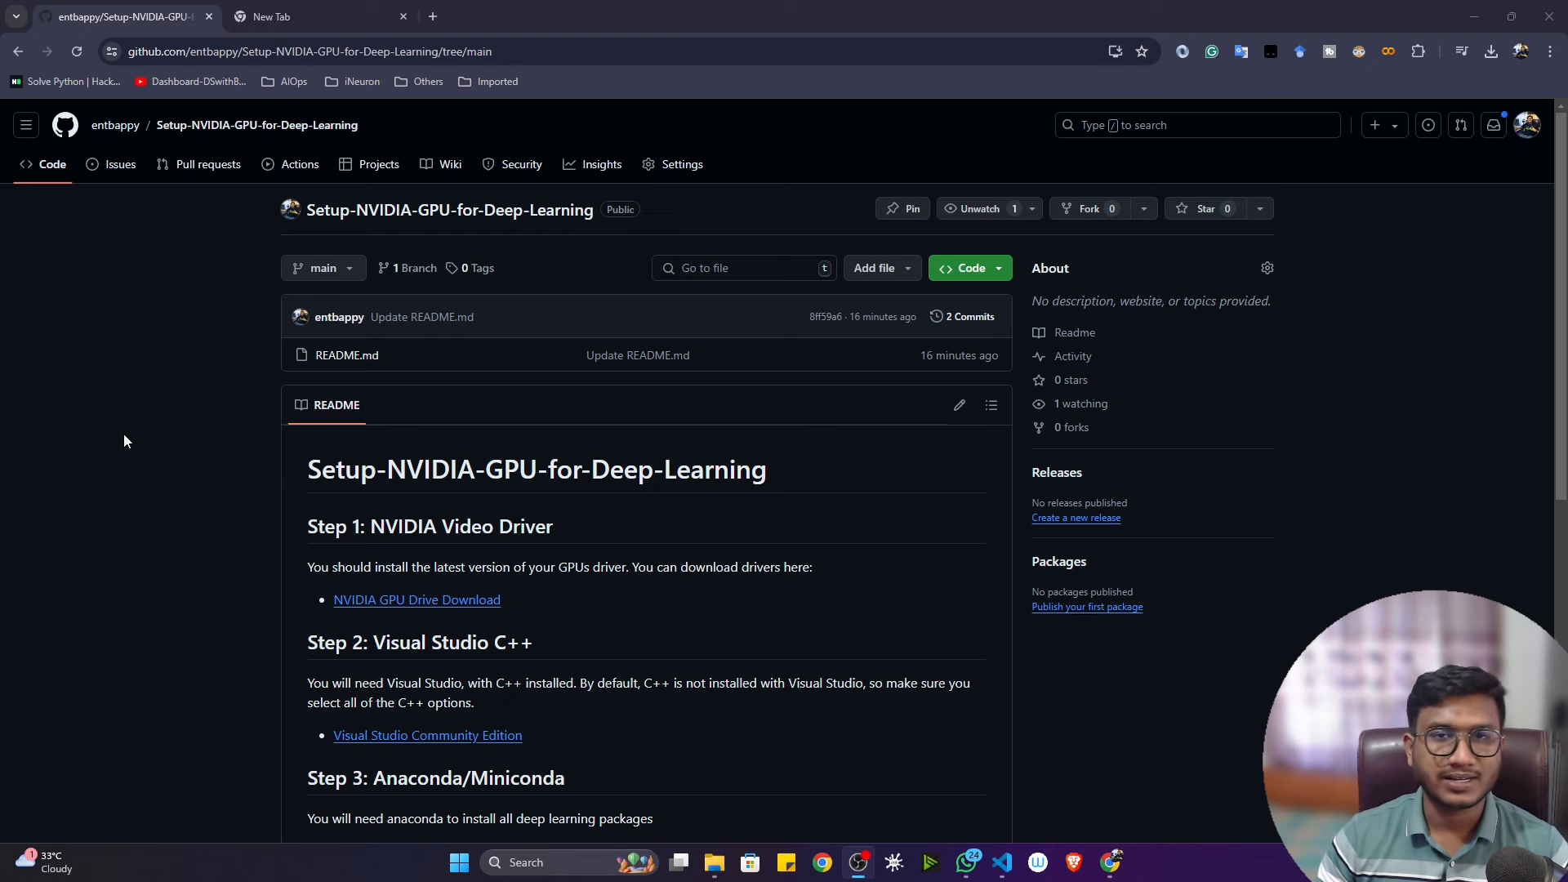
- Review the setup steps in the Setup-NVIDIA-GPU-for-Deep-Learning README and highlight the "NVIDIA Video Driver" heading text
scroll(185, 407, down, 6)
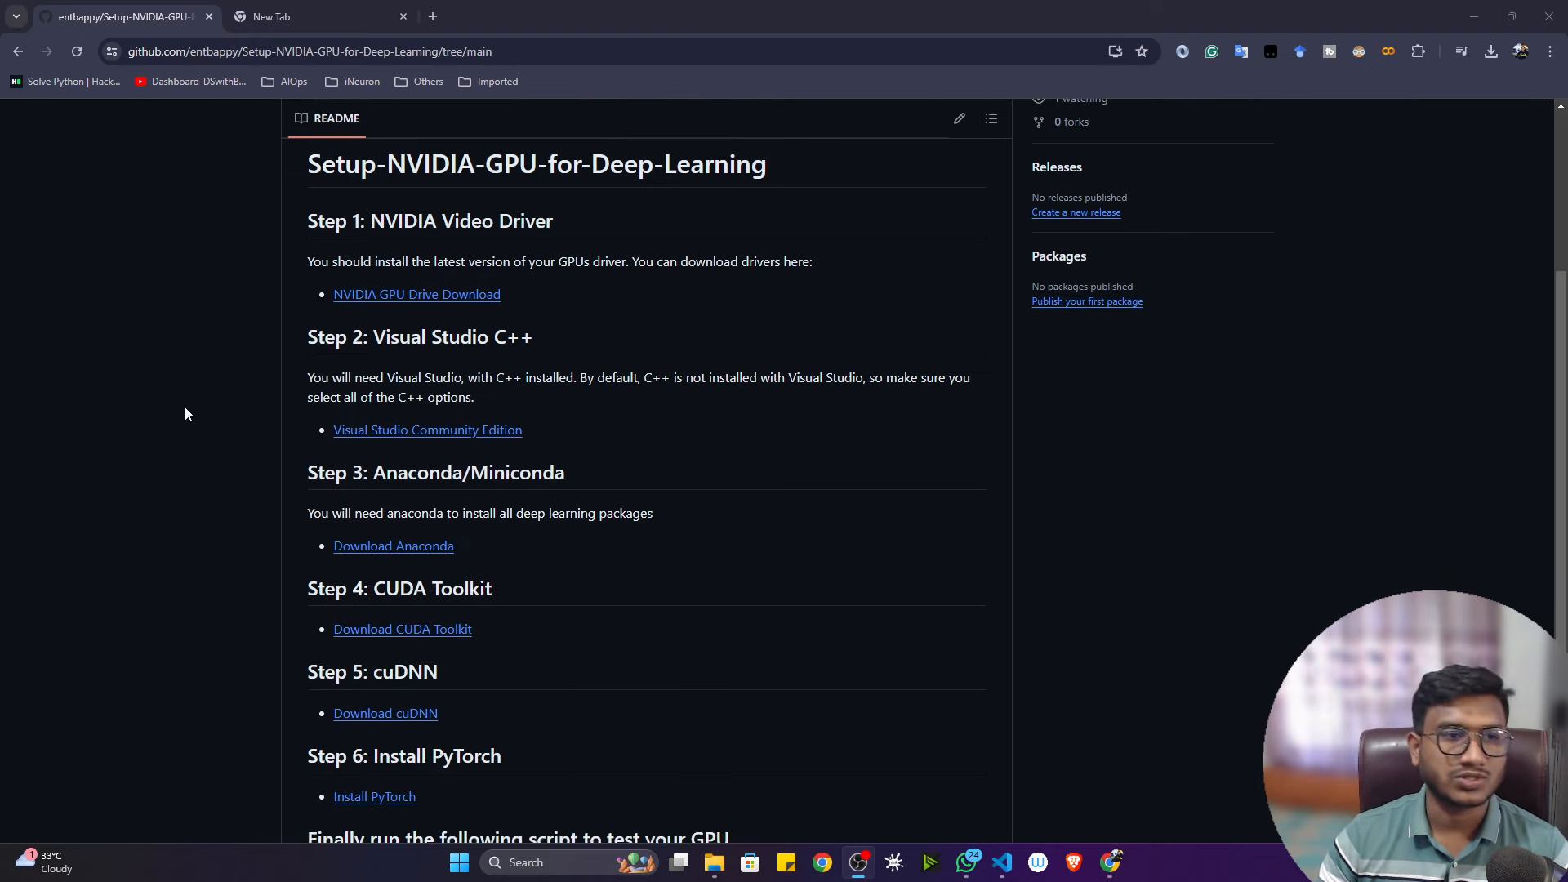
scroll(186, 408, up, 6)
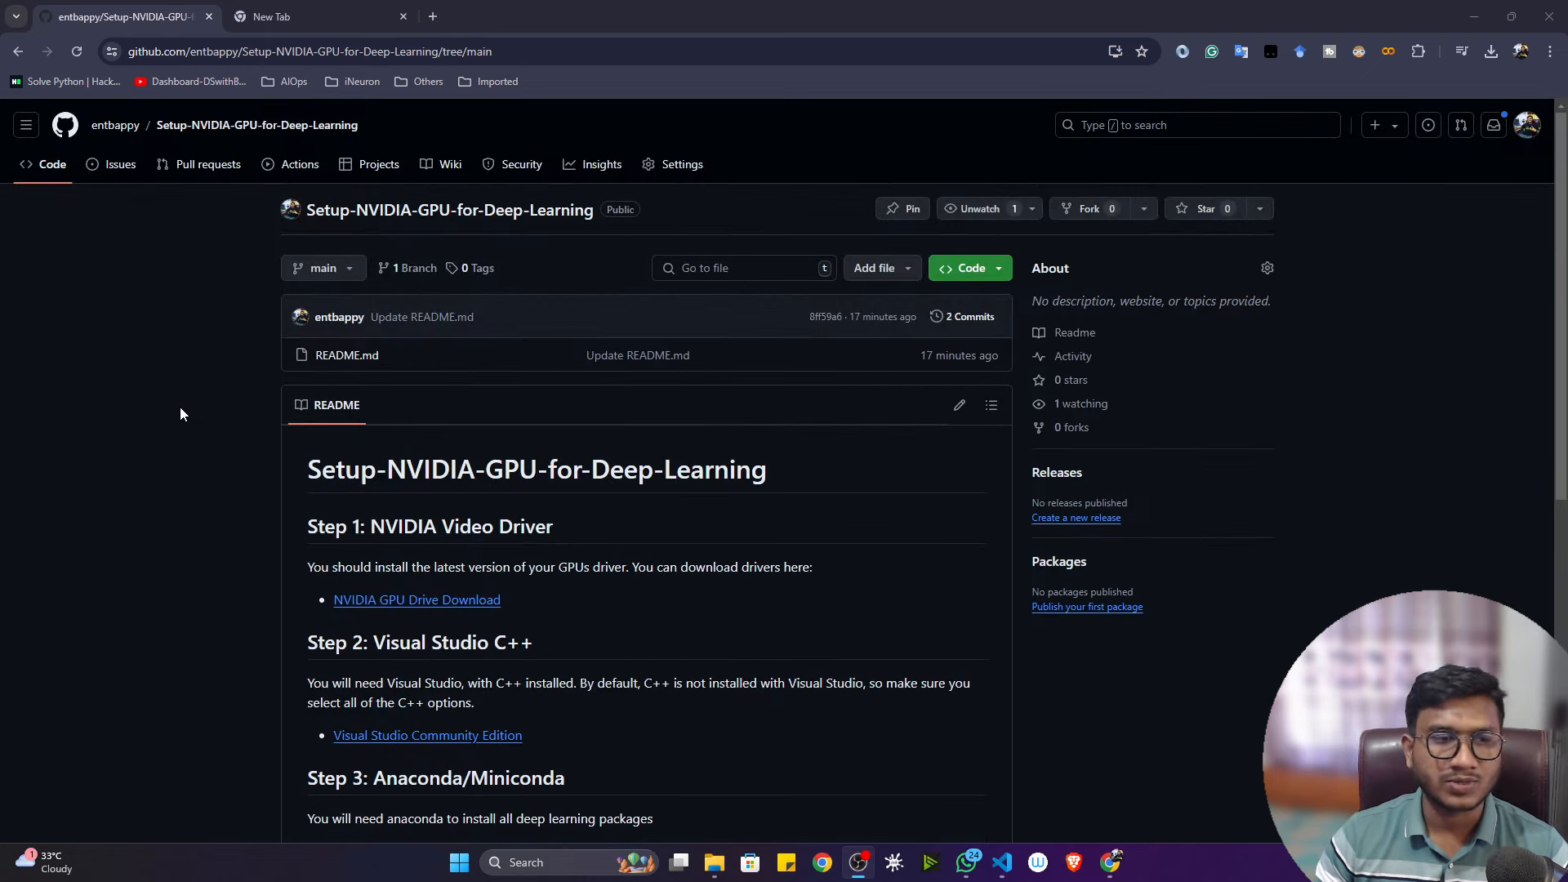
scroll(181, 414, down, 4)
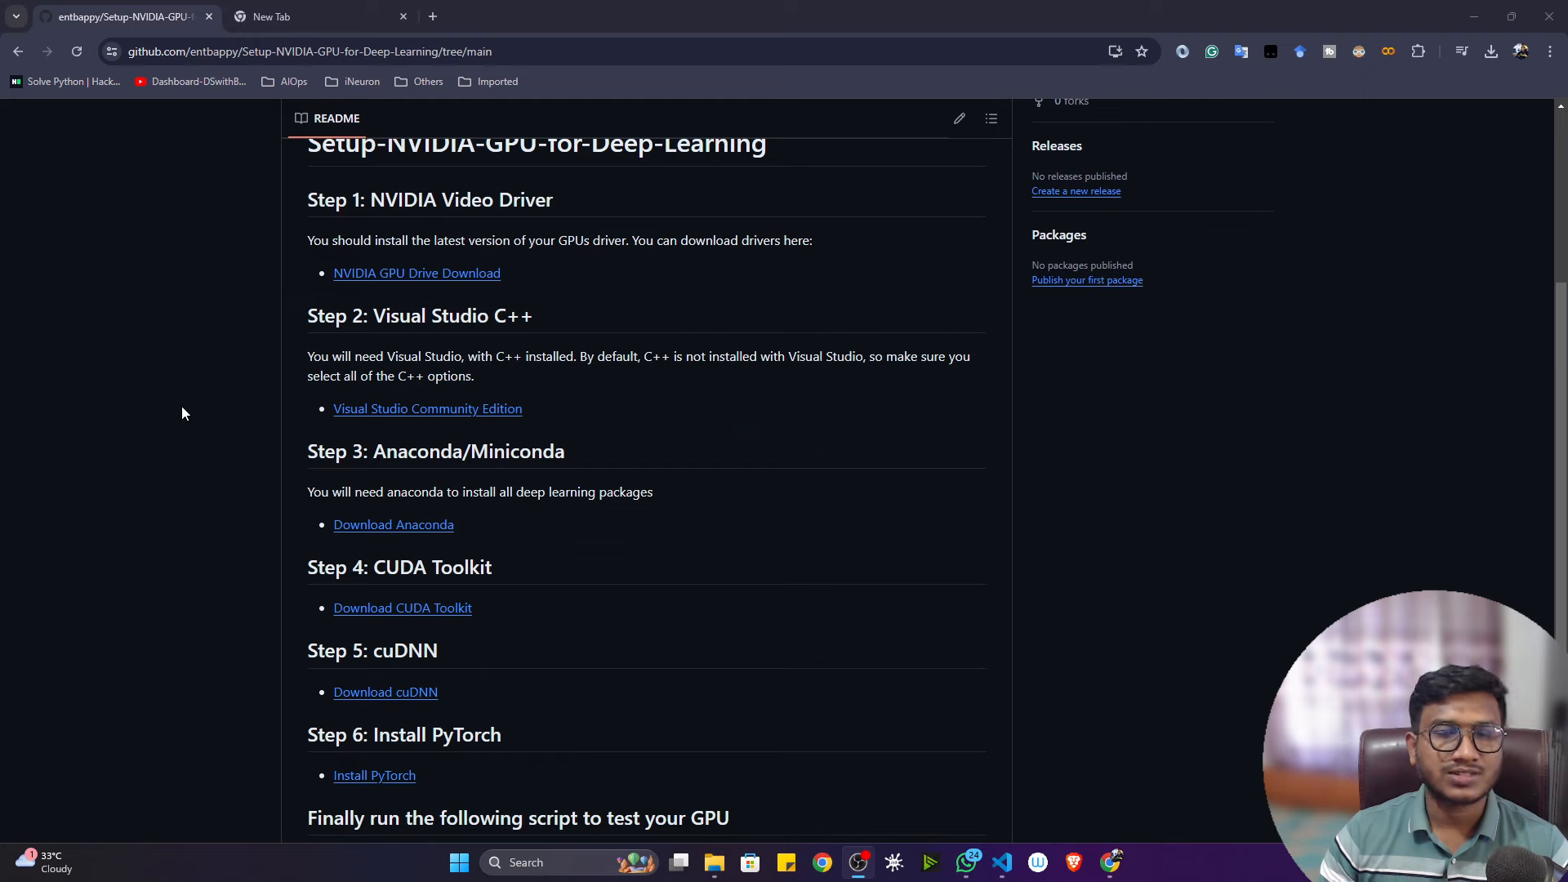
scroll(182, 408, up, 4)
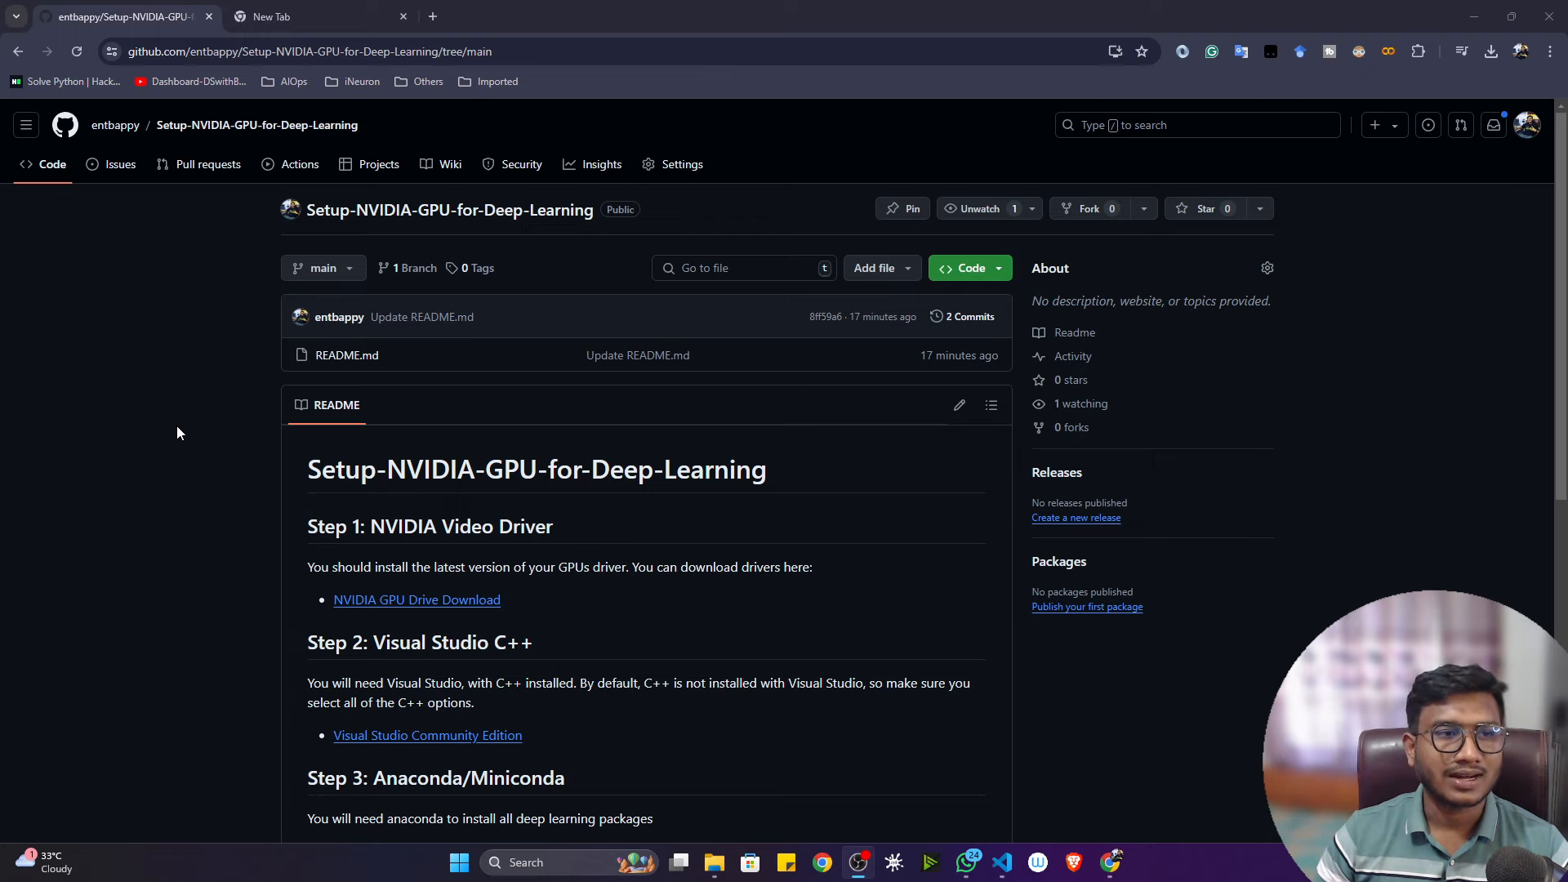
scroll(192, 438, down, 5)
scroll(192, 438, up, 5)
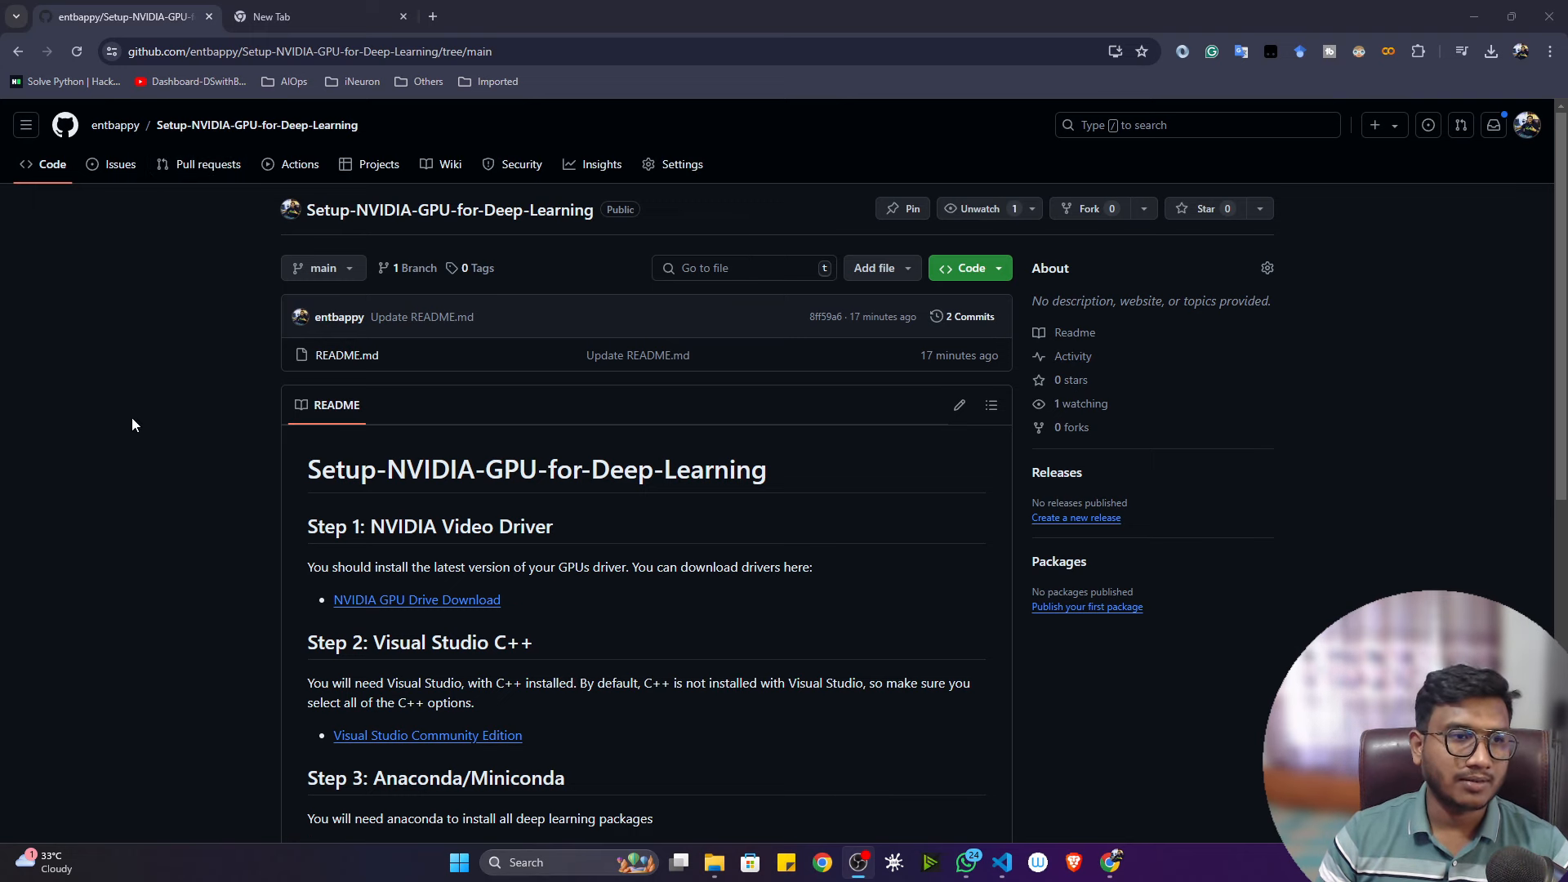
scroll(133, 423, down, 2)
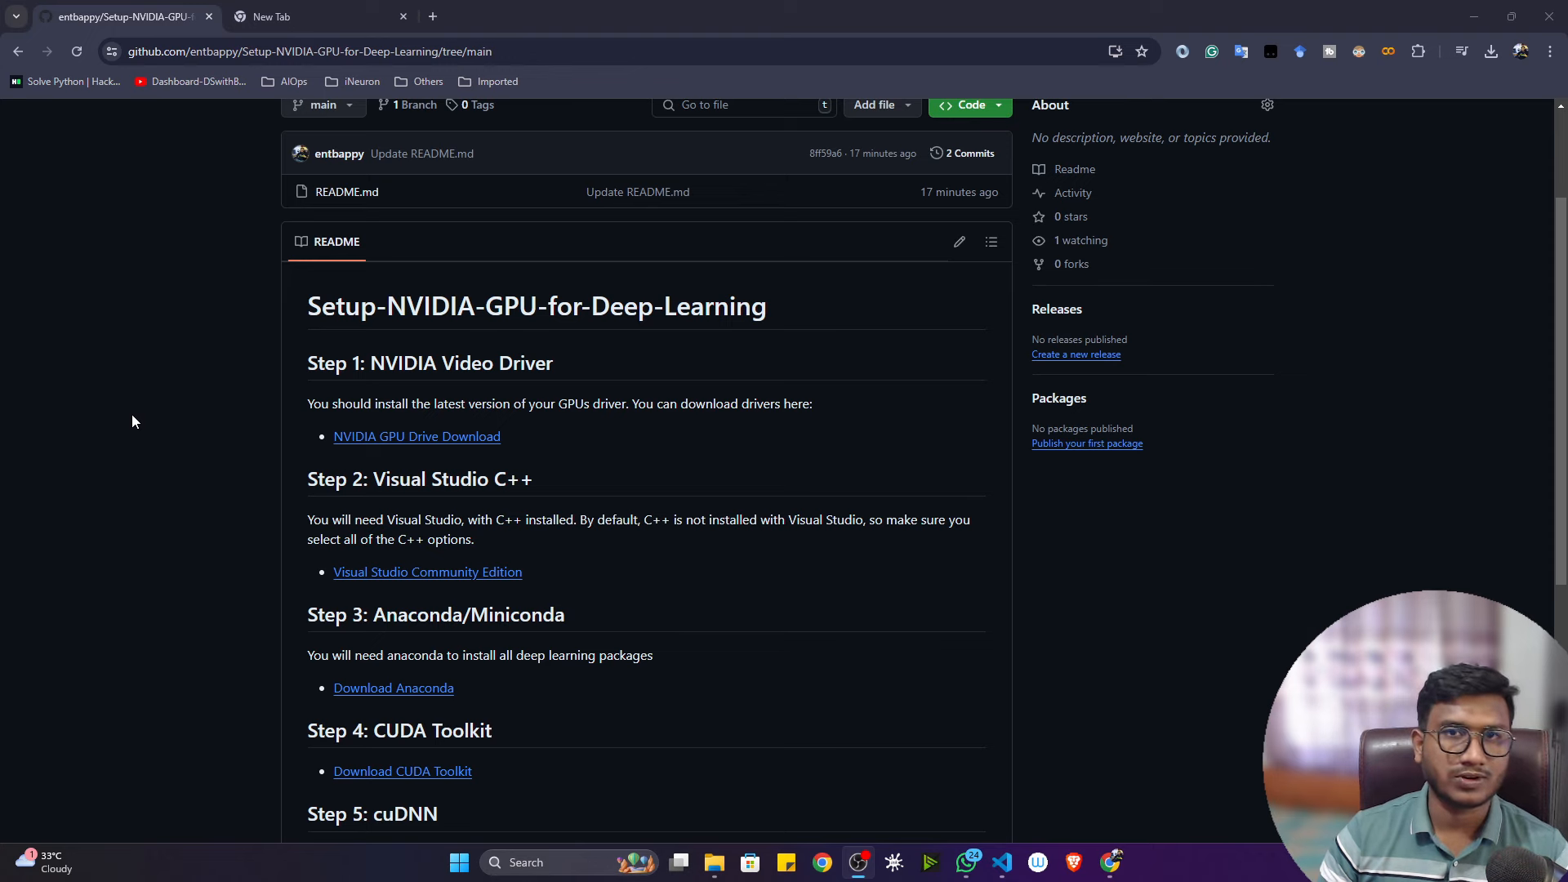
scroll(133, 421, up, 2)
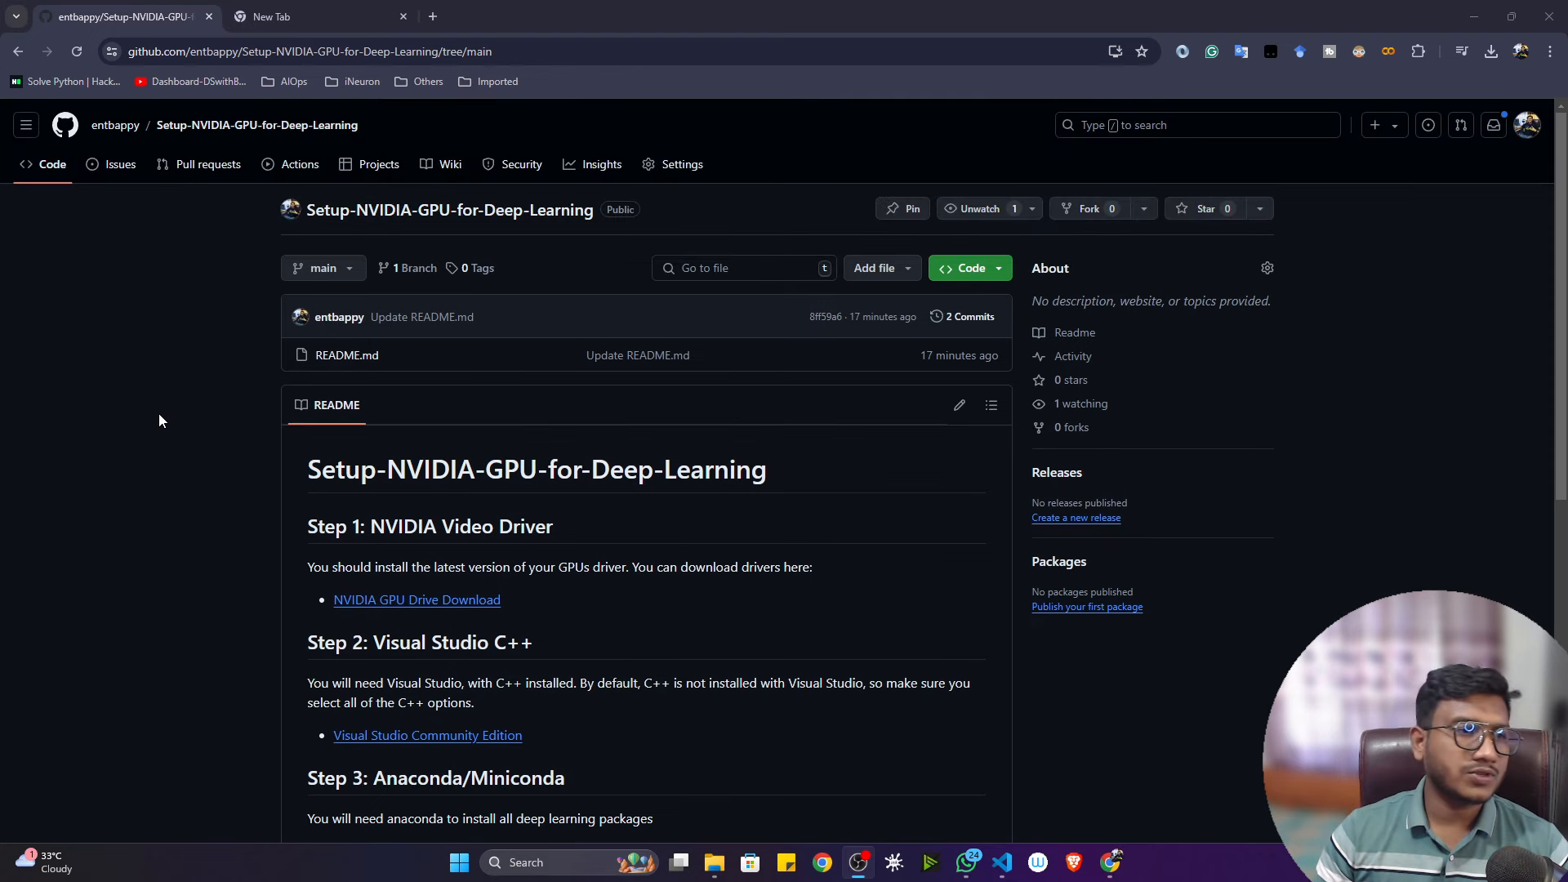
scroll(159, 418, down, 2)
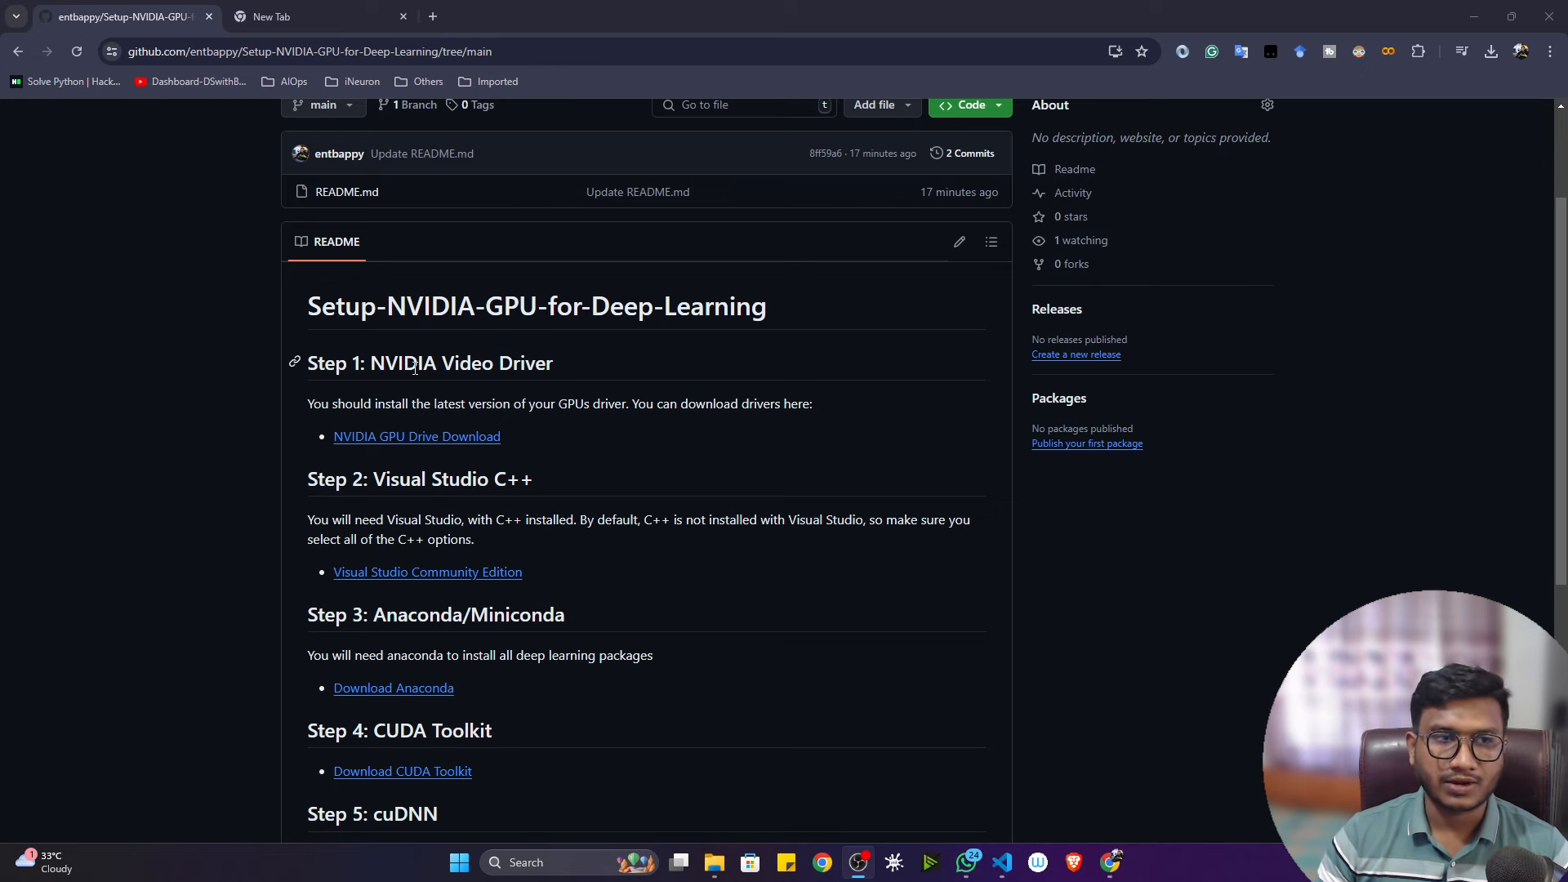
scroll(209, 405, up, 2)
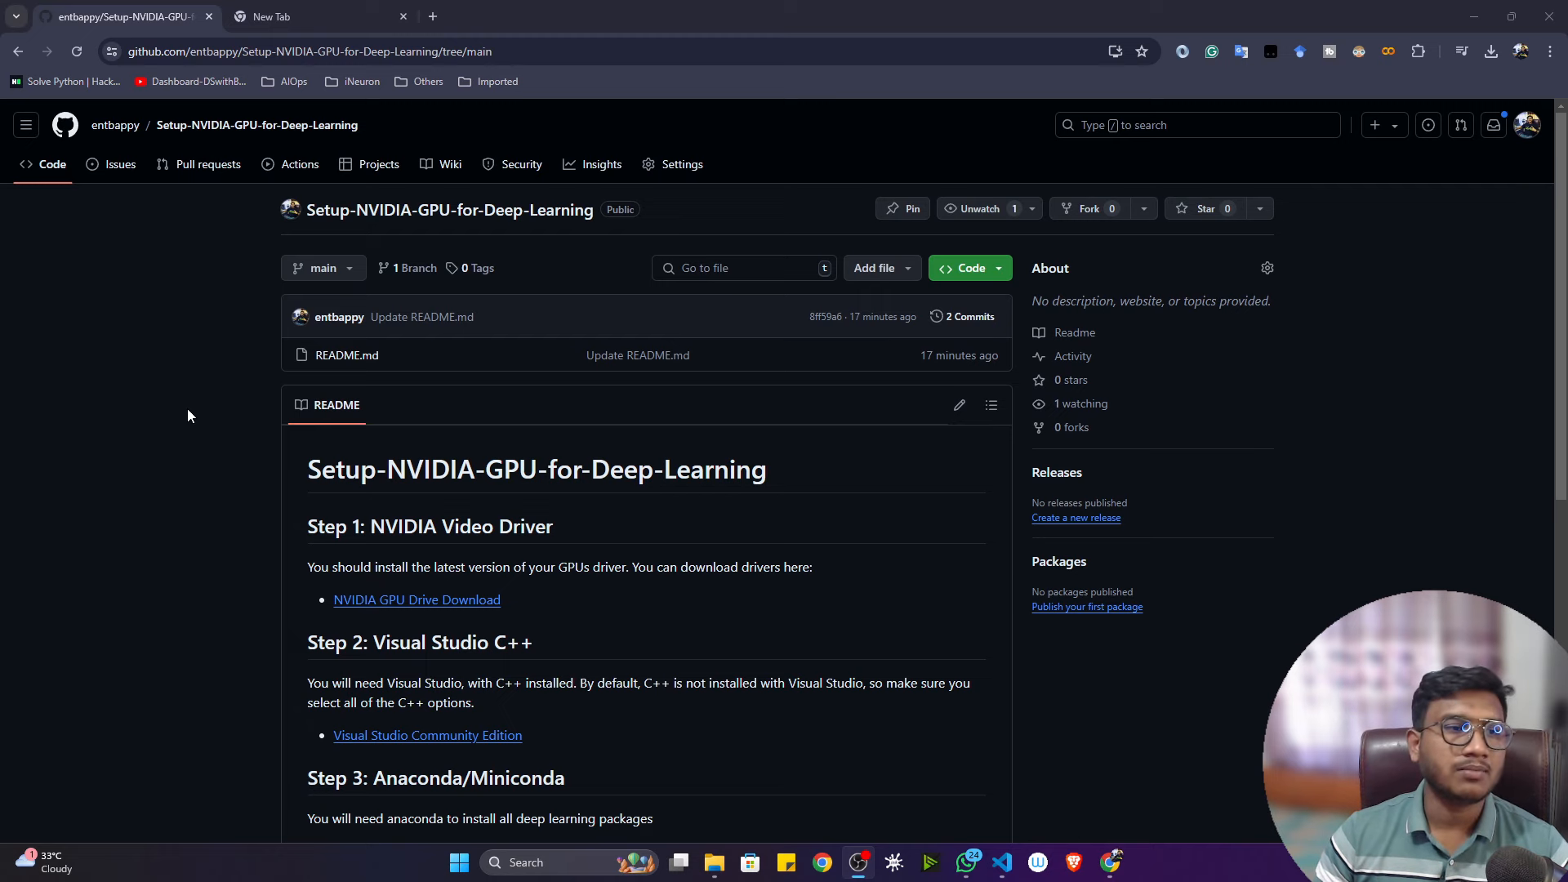
scroll(188, 412, down, 2)
drag(371, 363, 554, 363)
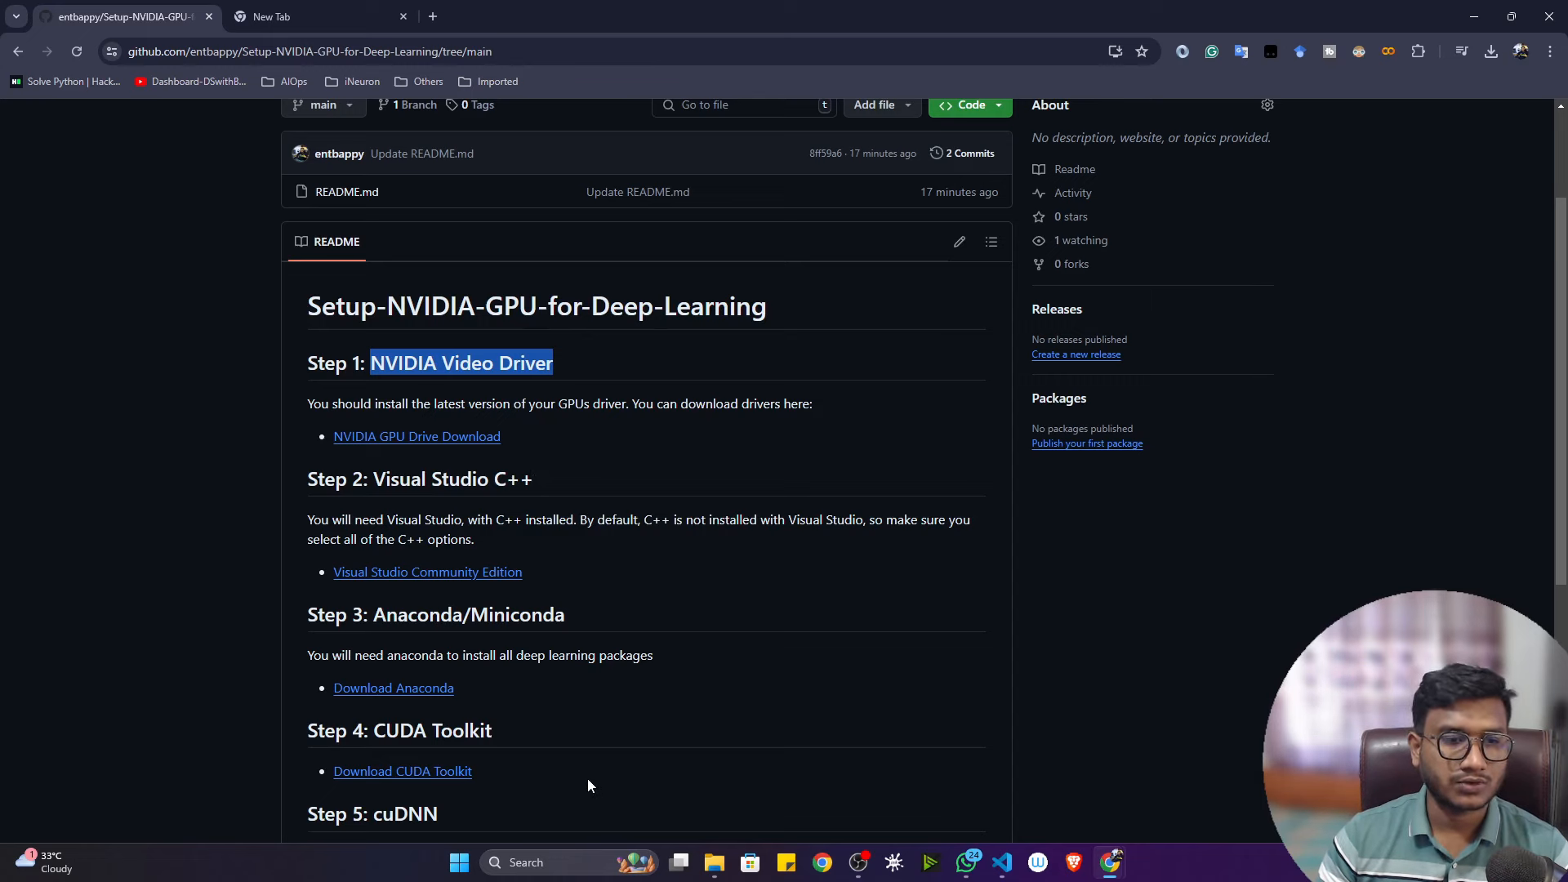
- Find NVIDIA Control Panel through Windows search, open it to check the installed driver version, and close it
click(577, 865)
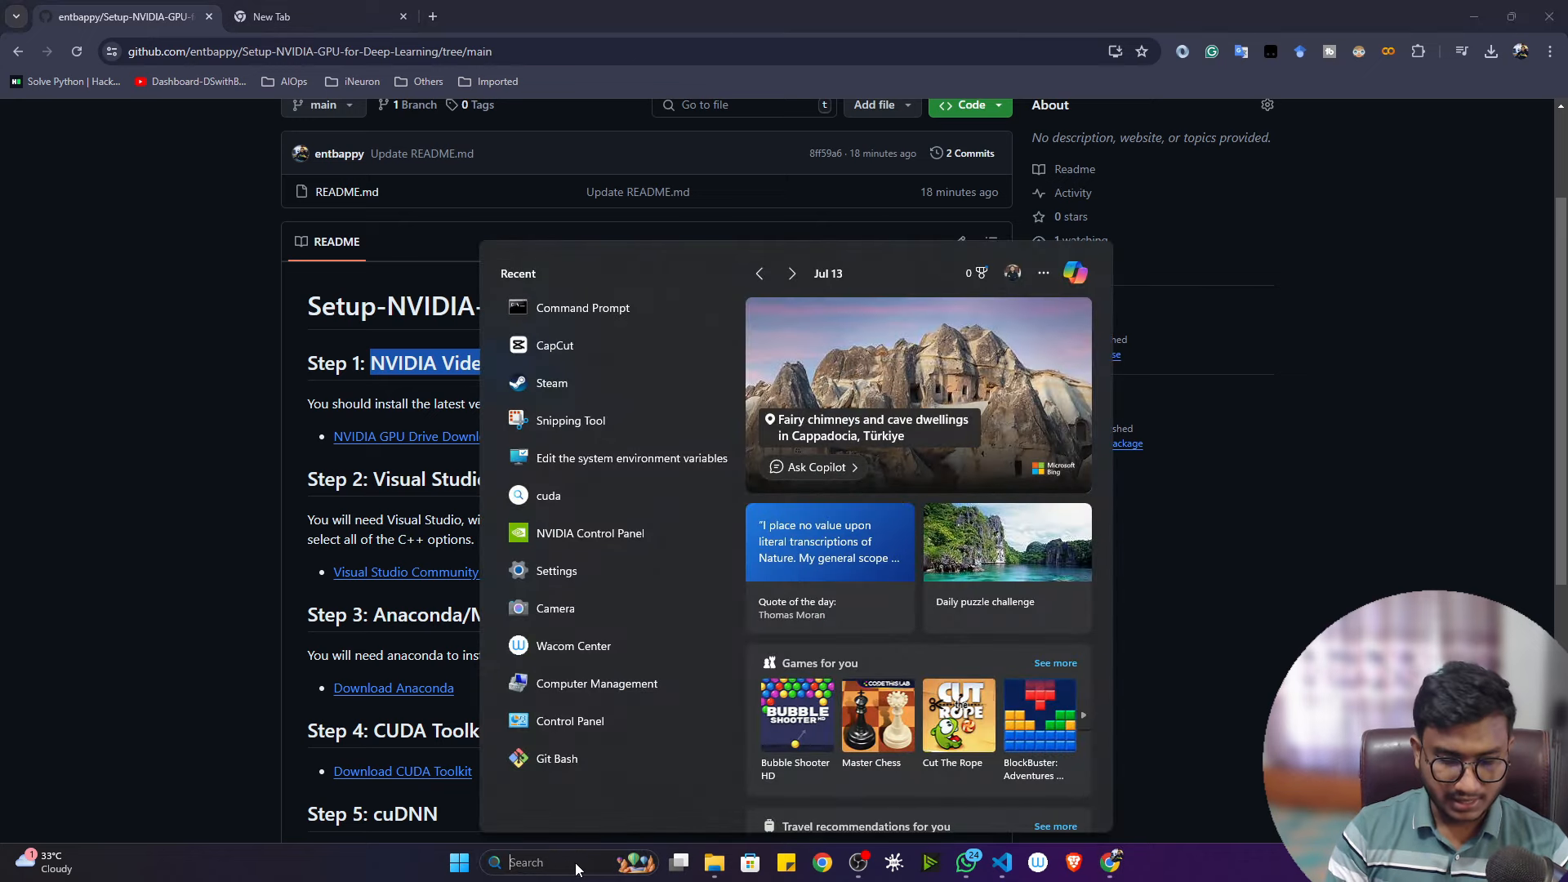
text(nvi)
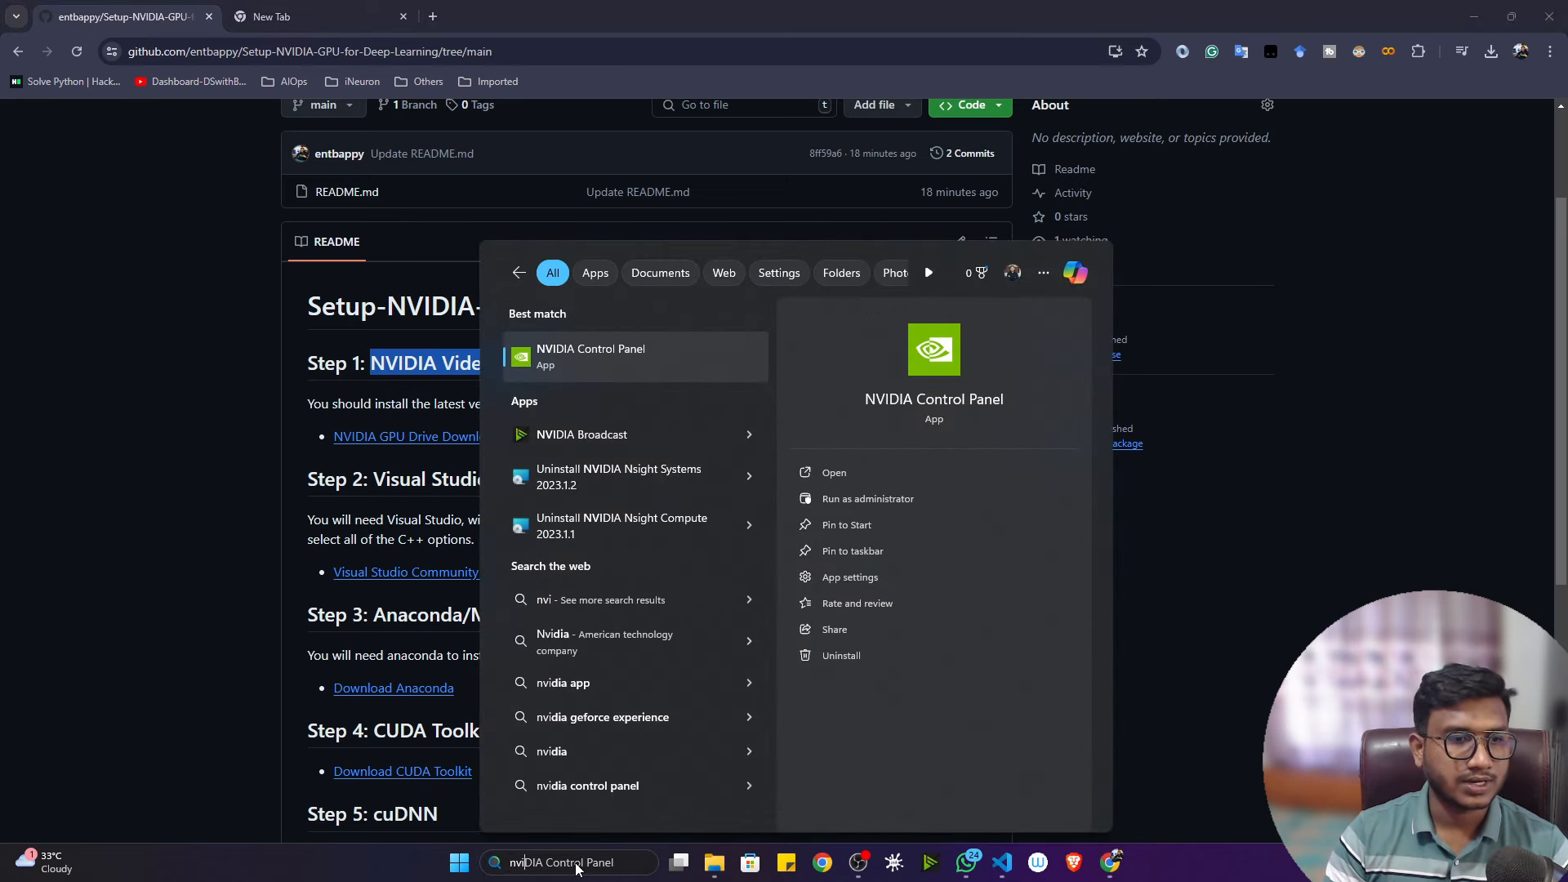
text(dia)
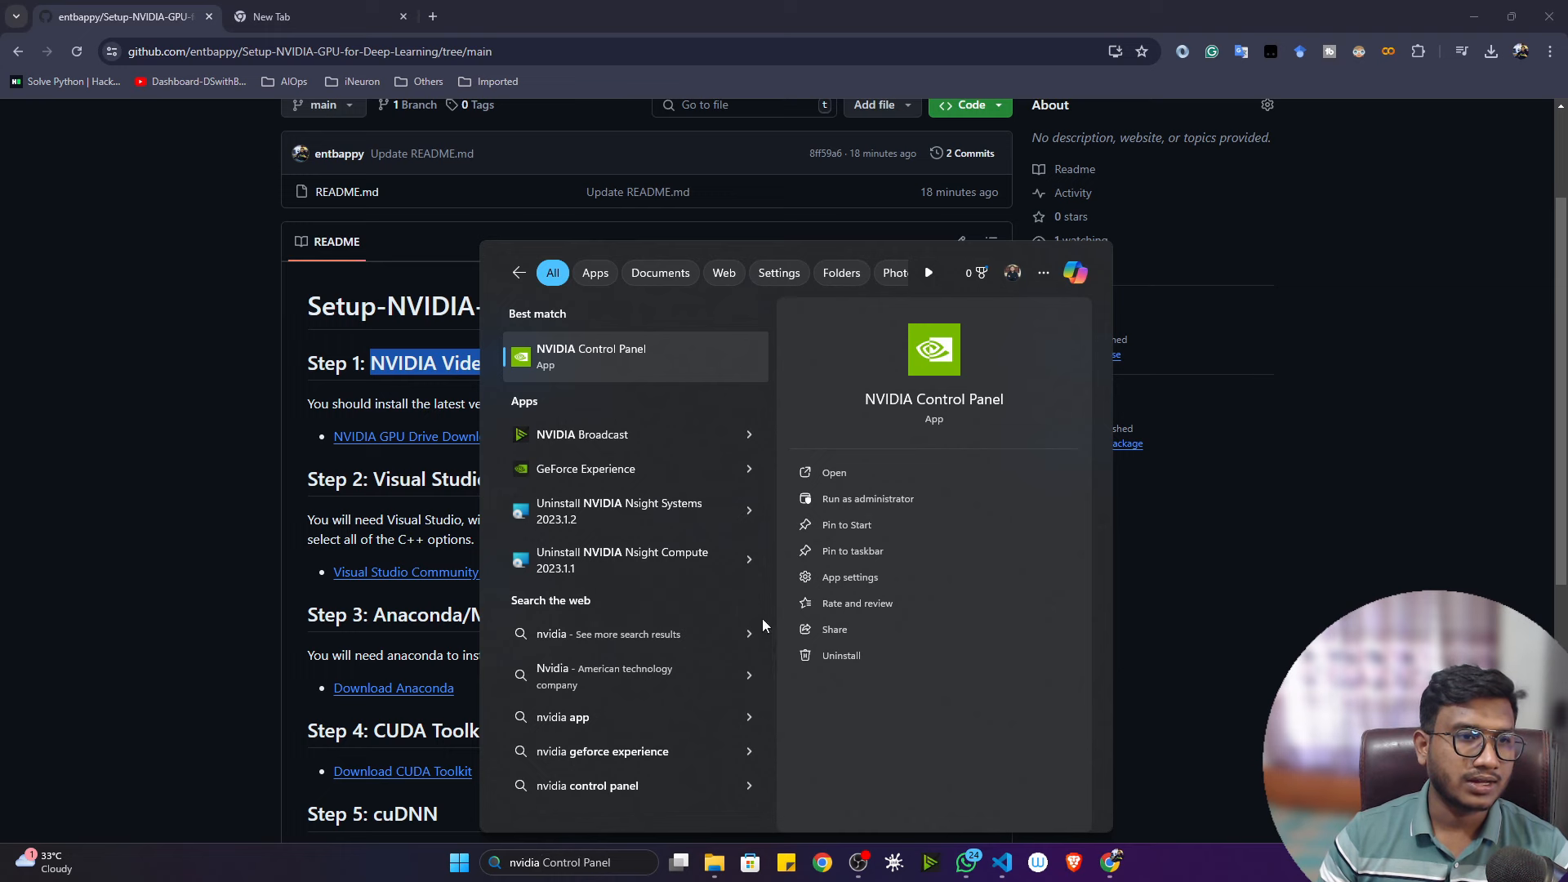
click(586, 359)
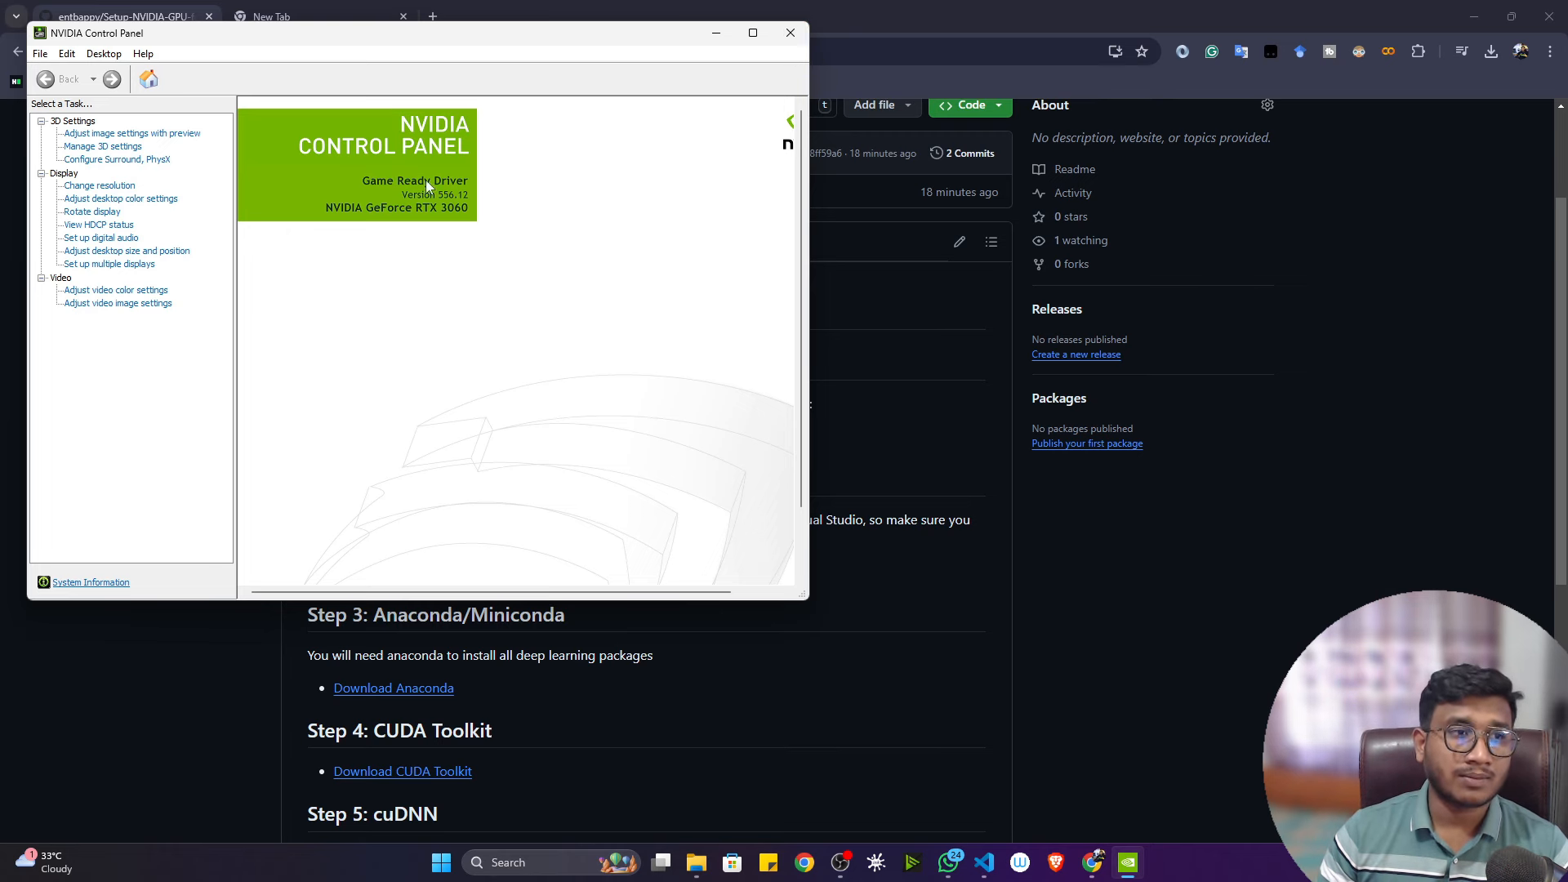
click(789, 33)
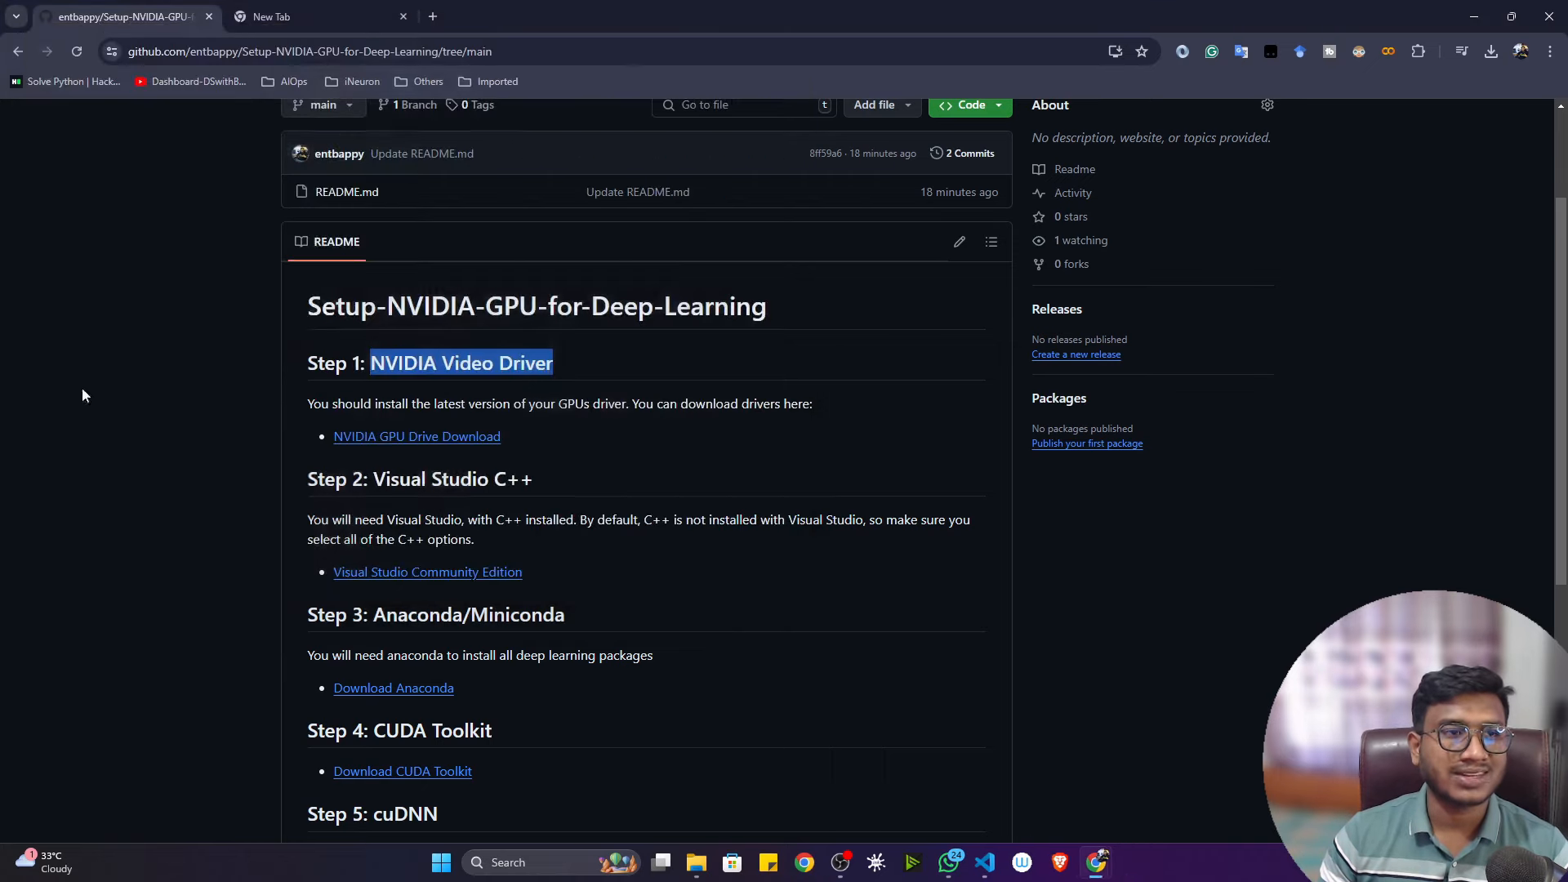
- Open the README's NVIDIA GPU driver download link in a new browser tab and switch to it
click(138, 465)
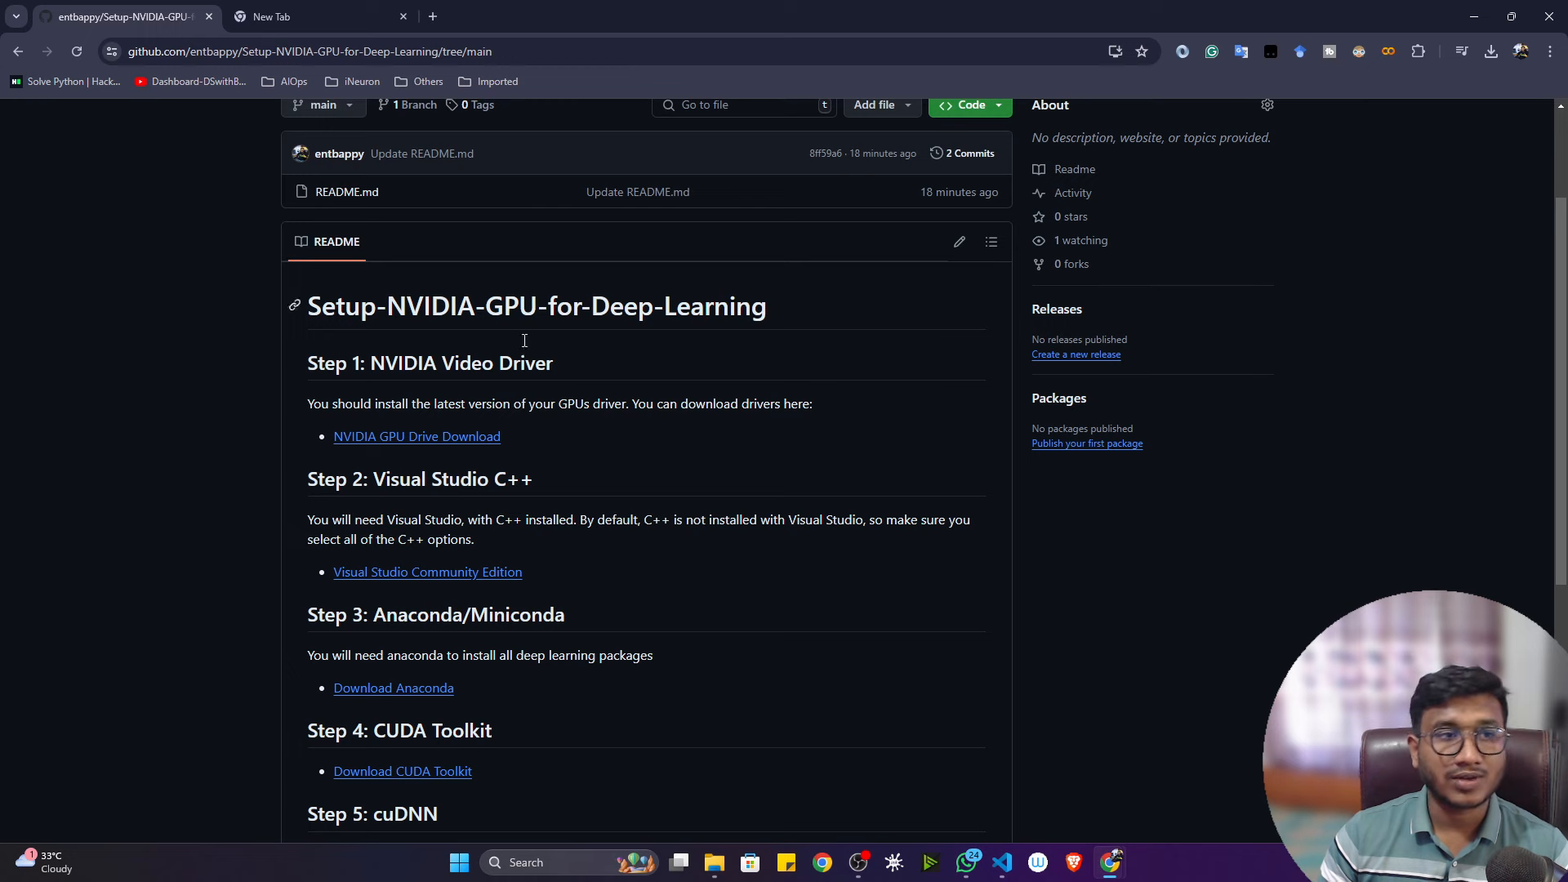
right_click(404, 443)
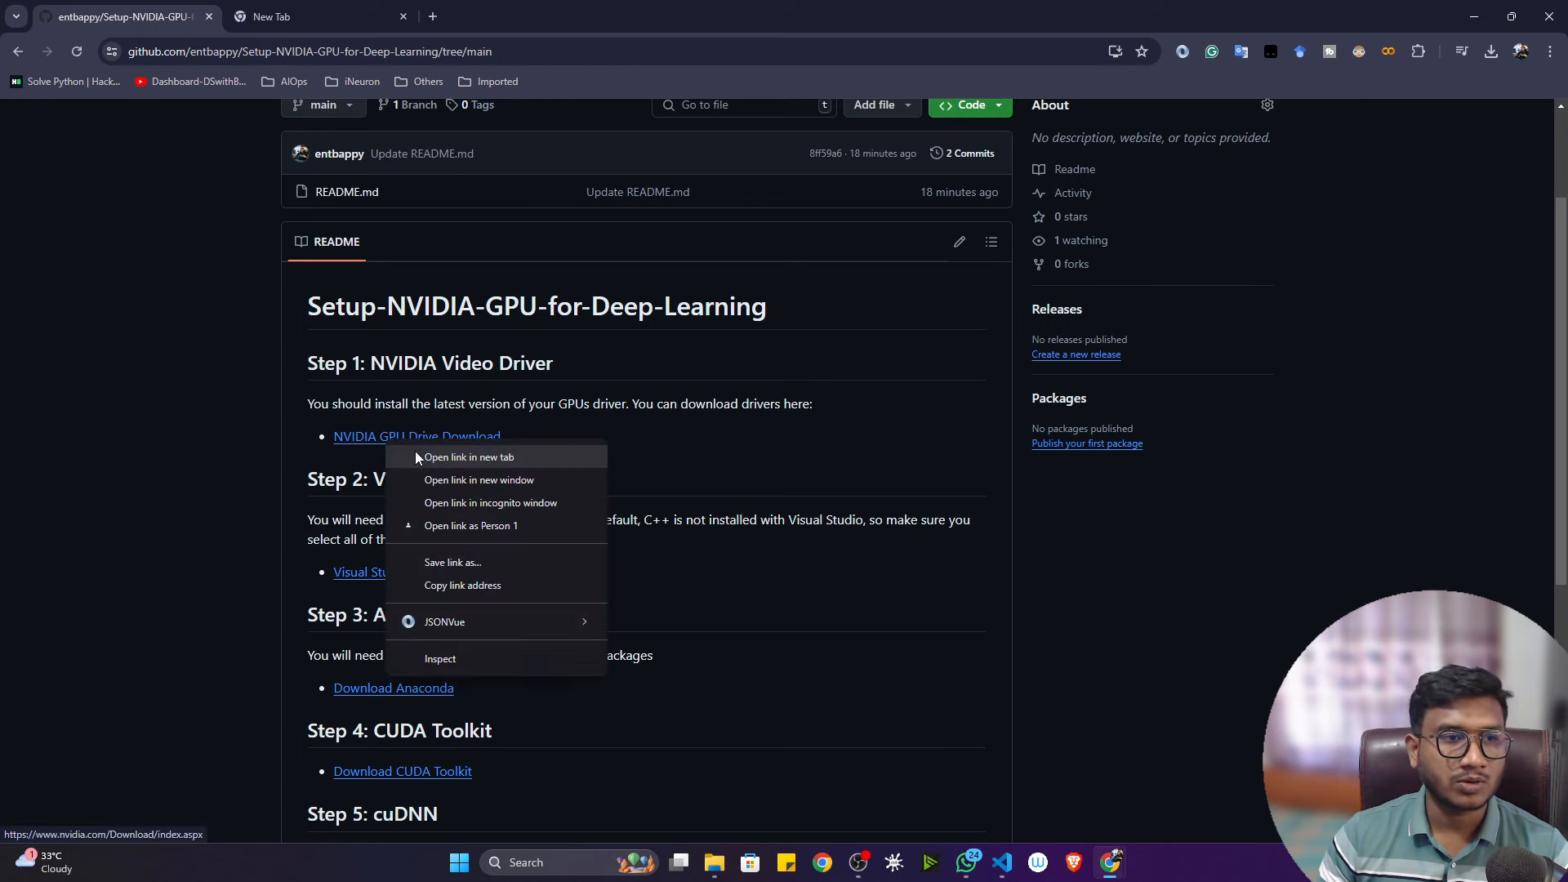
click(445, 454)
key(ctrl+Tab)
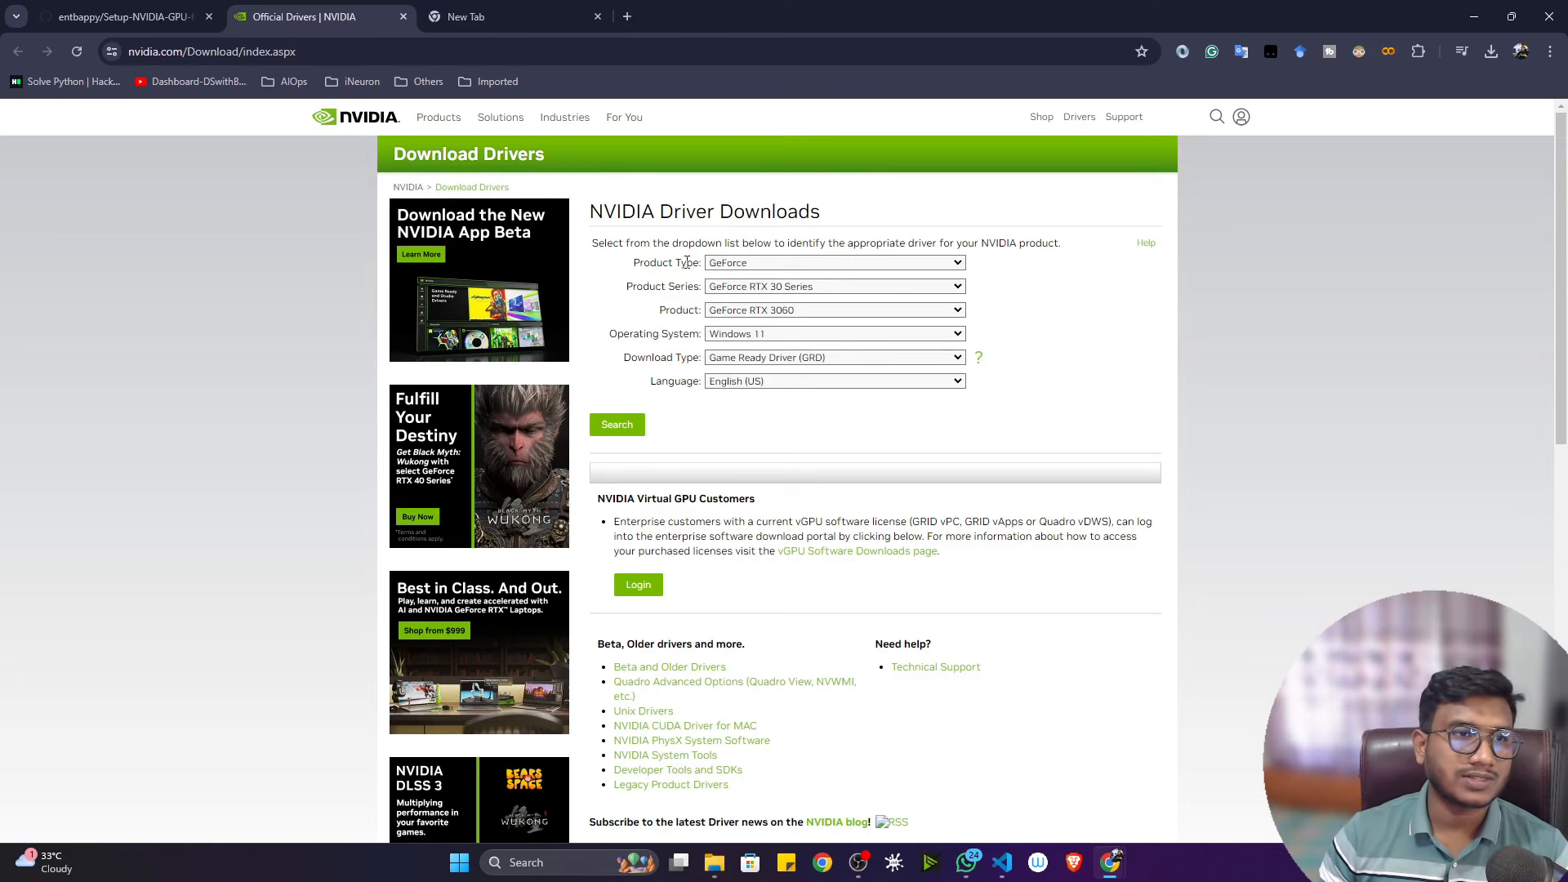
- Choose GeForce as product type, GeForce RTX 30 Series as series and GeForce RTX 3060 as product in the driver form
click(755, 263)
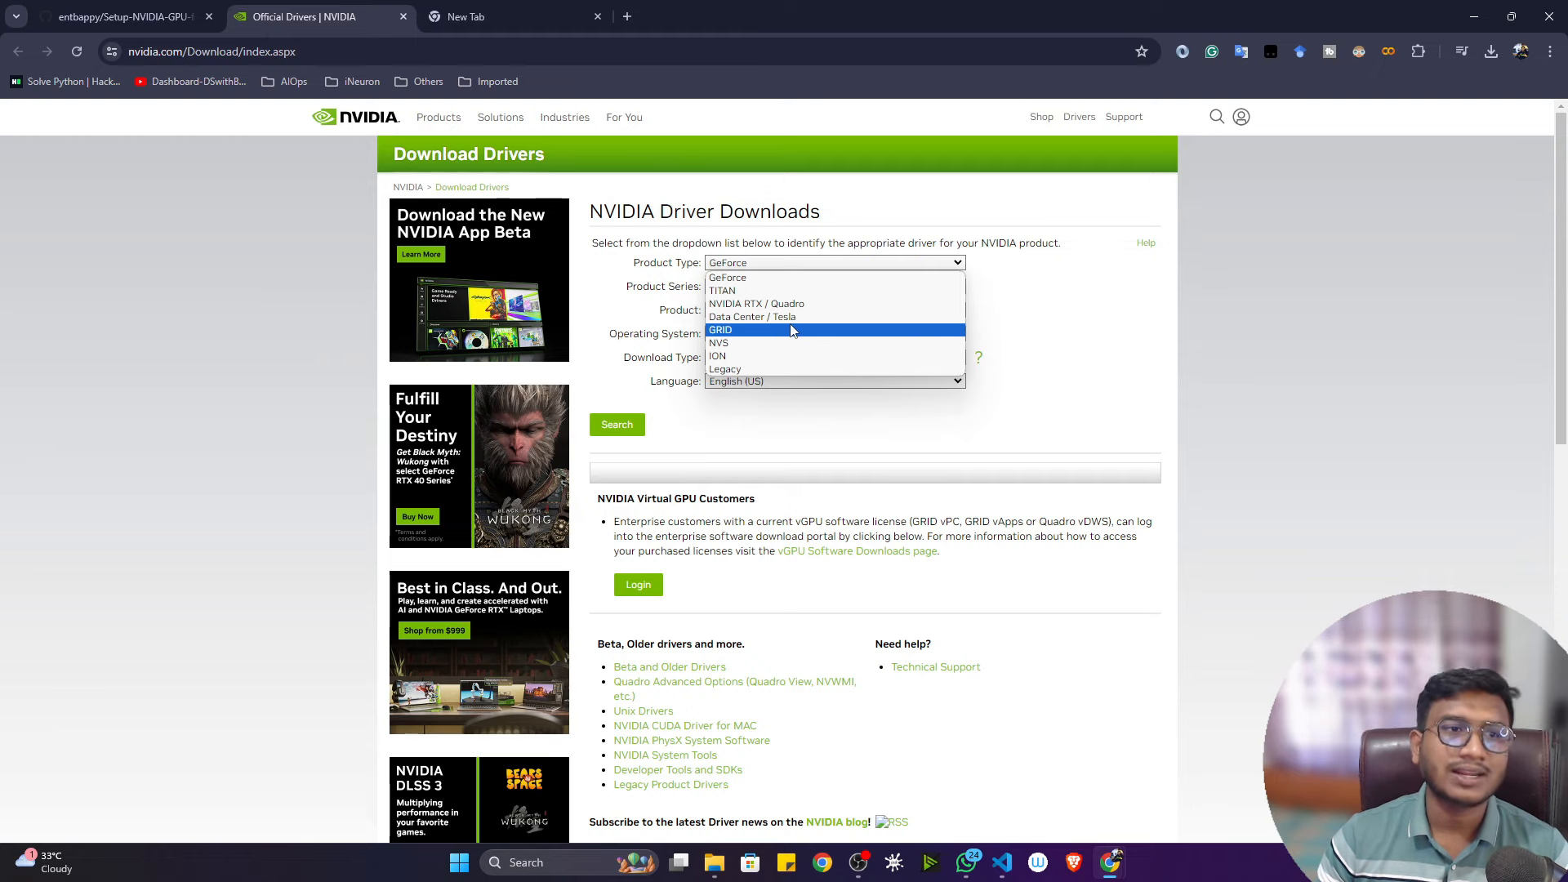
click(729, 279)
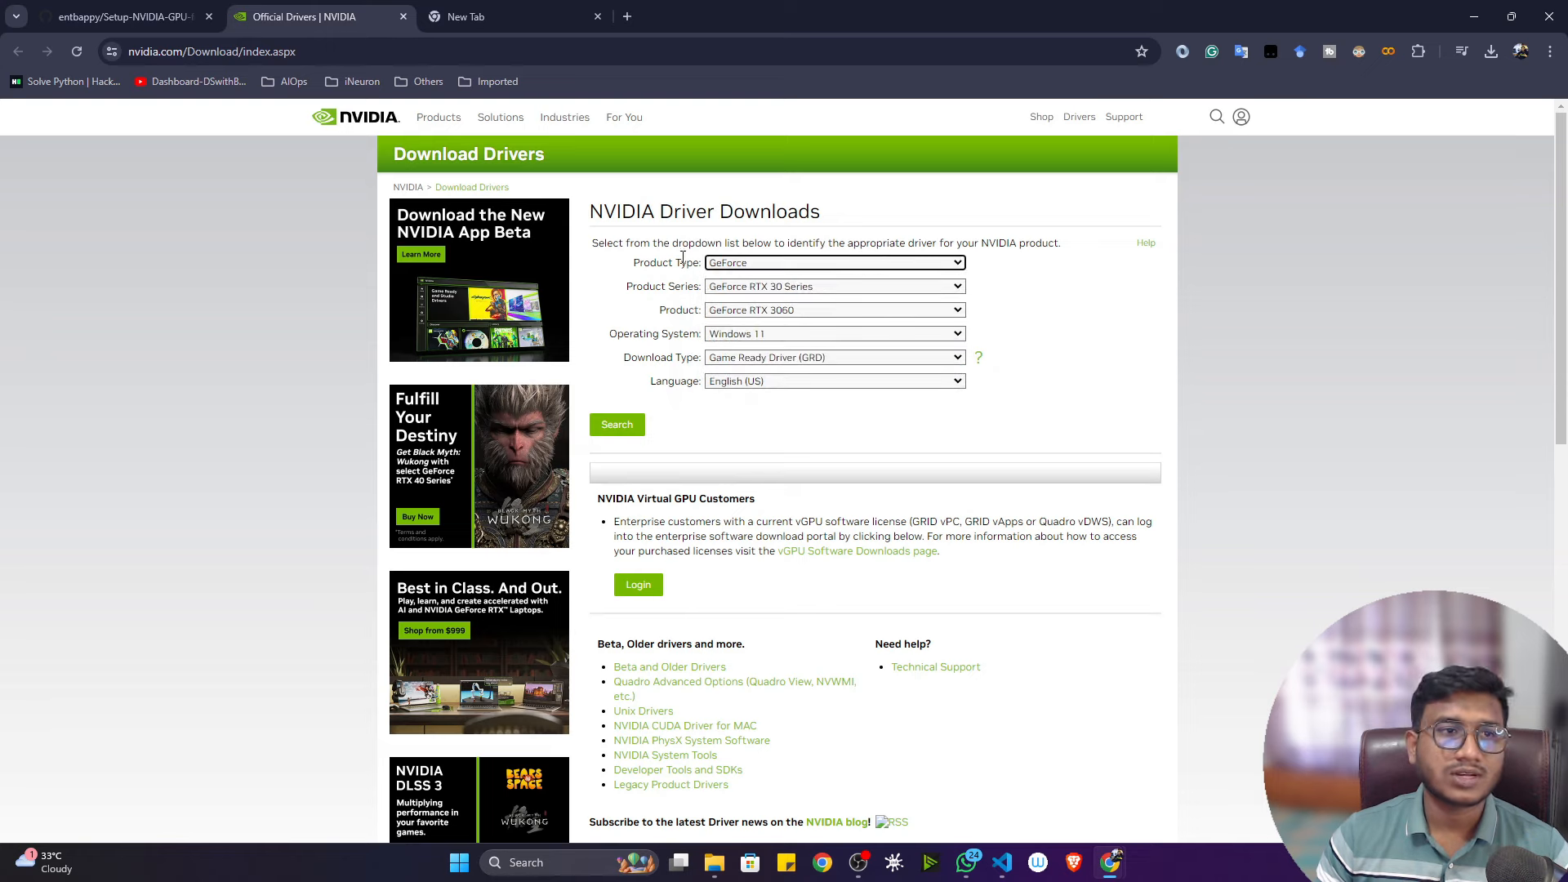
click(746, 287)
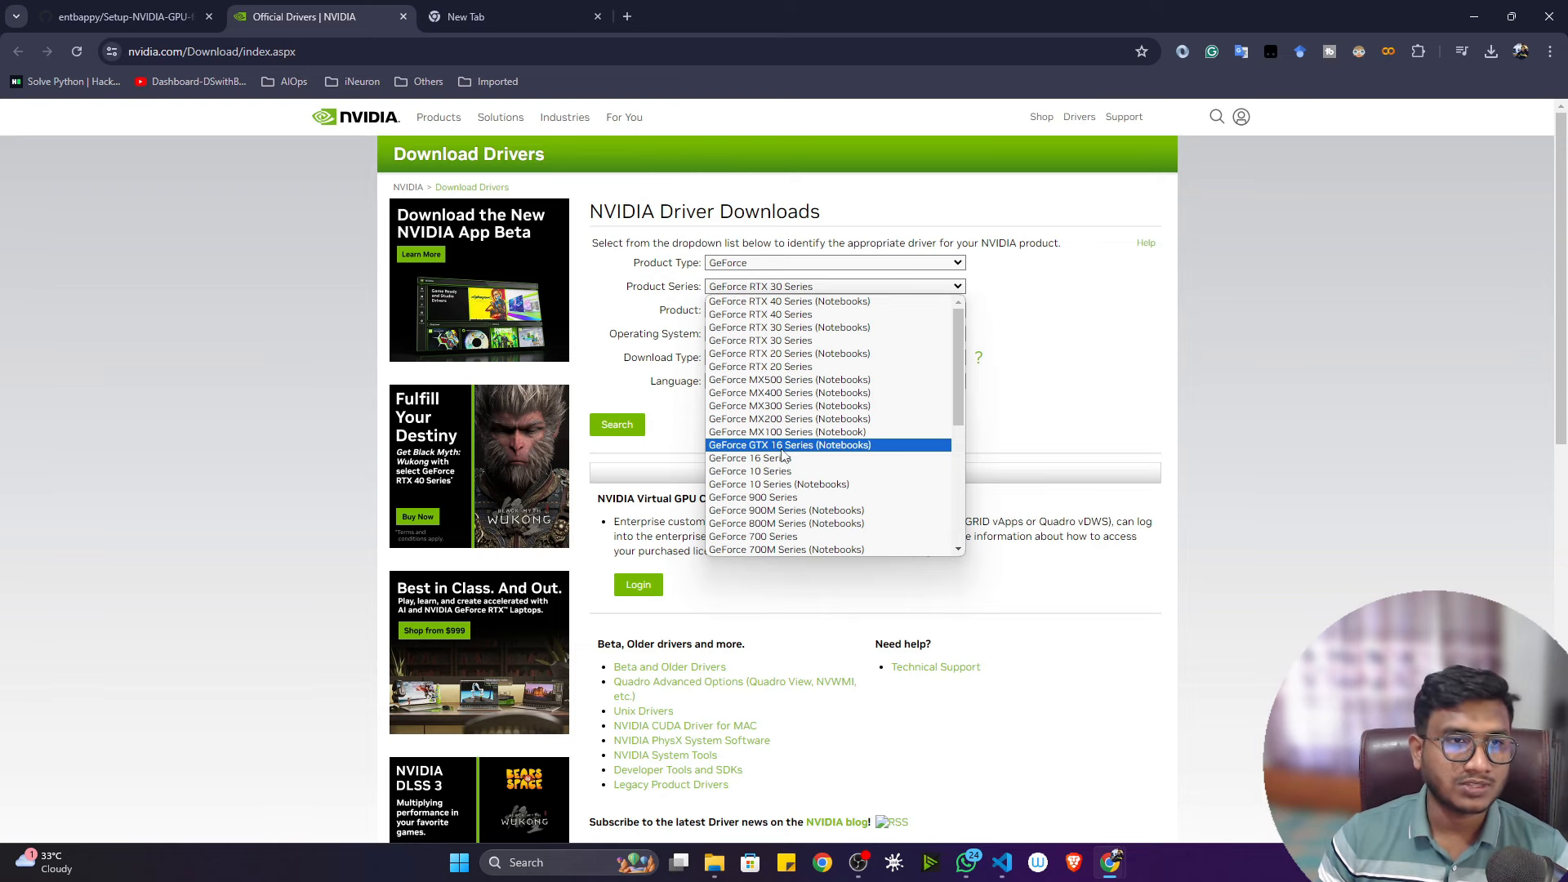
click(776, 347)
click(735, 315)
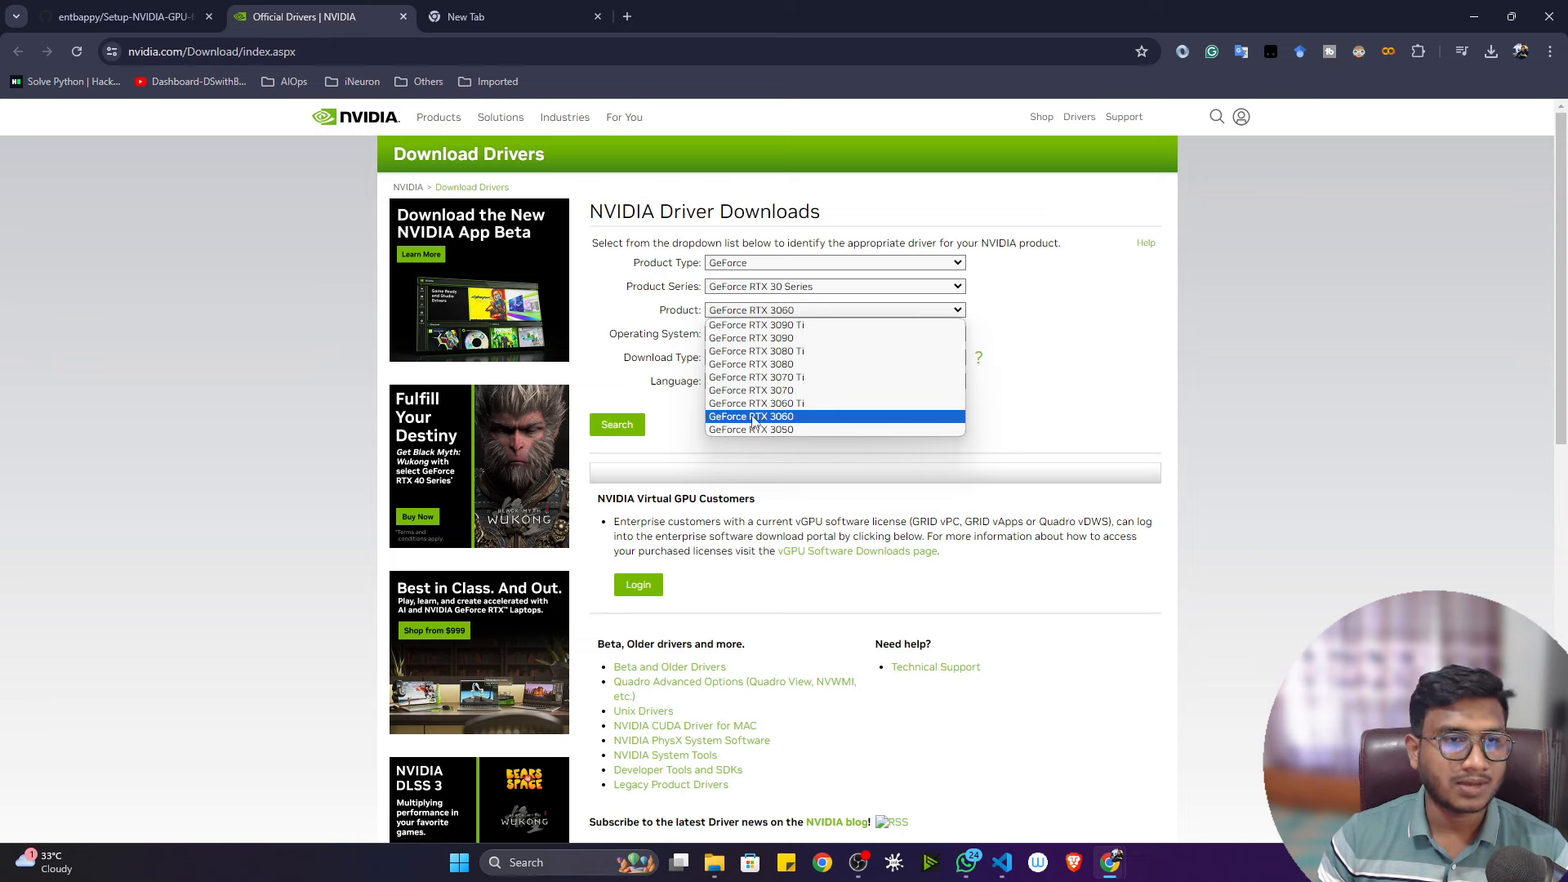
click(792, 418)
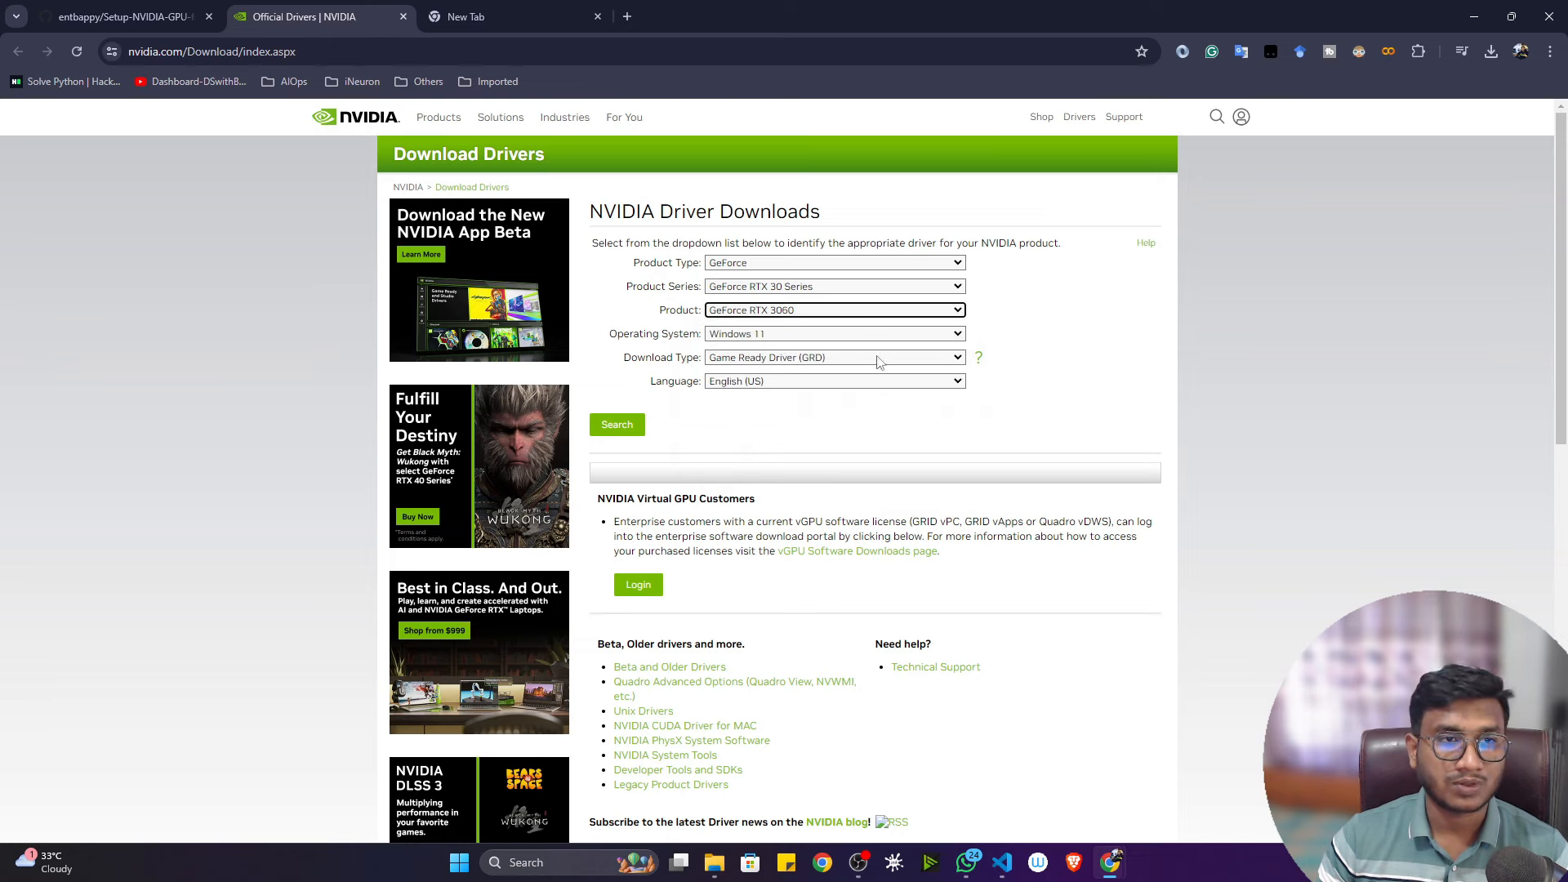
- Choose Windows 11 as operating system, keep Game Ready Driver (GRD) as download type, and search for the matching driver
click(735, 337)
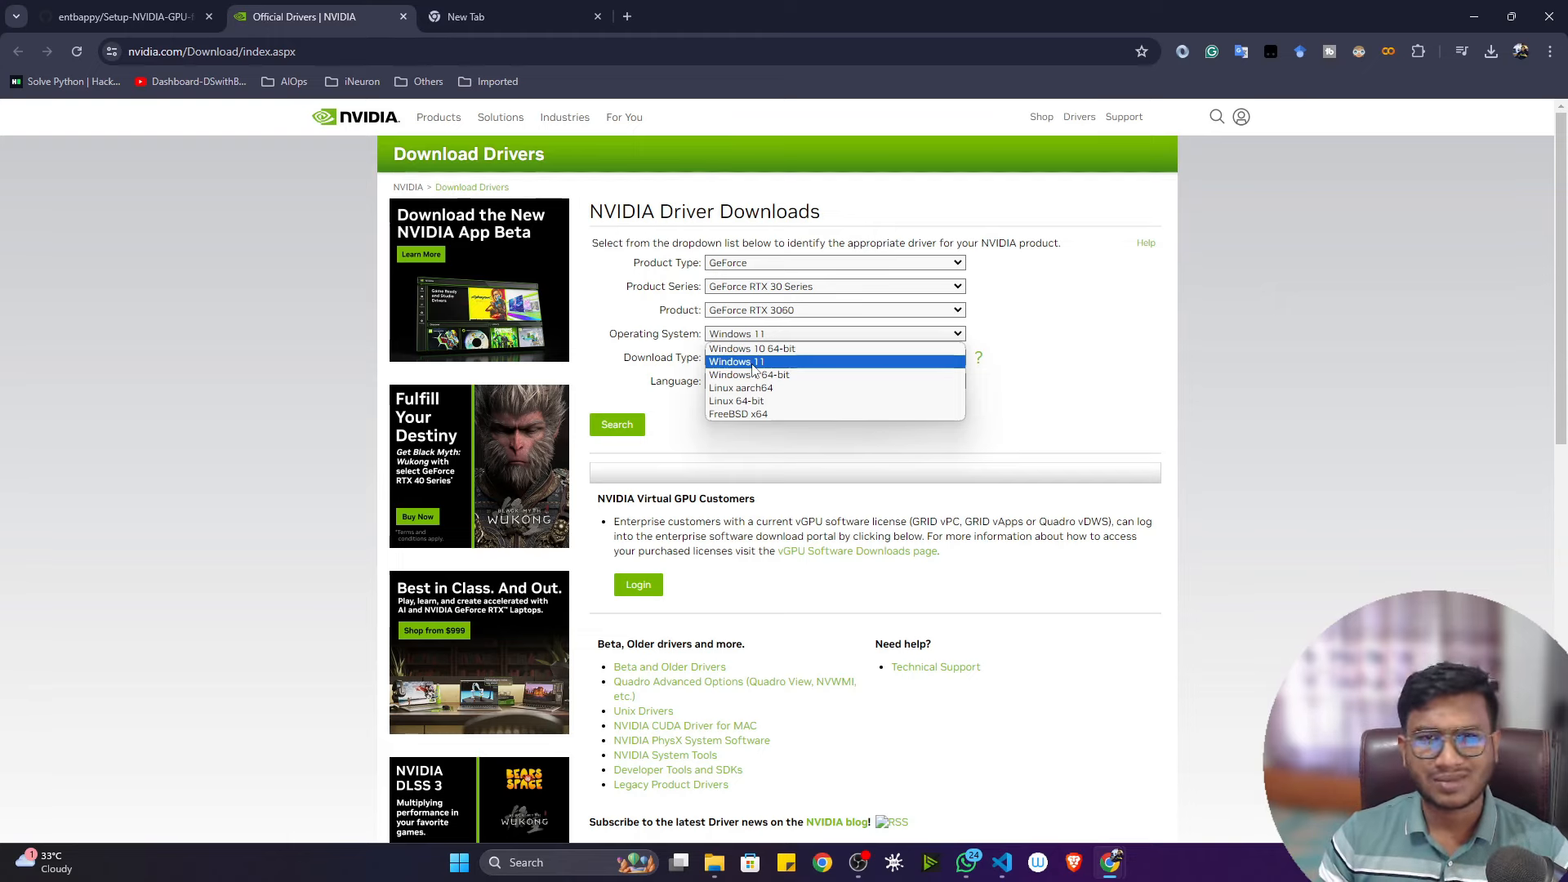
click(753, 364)
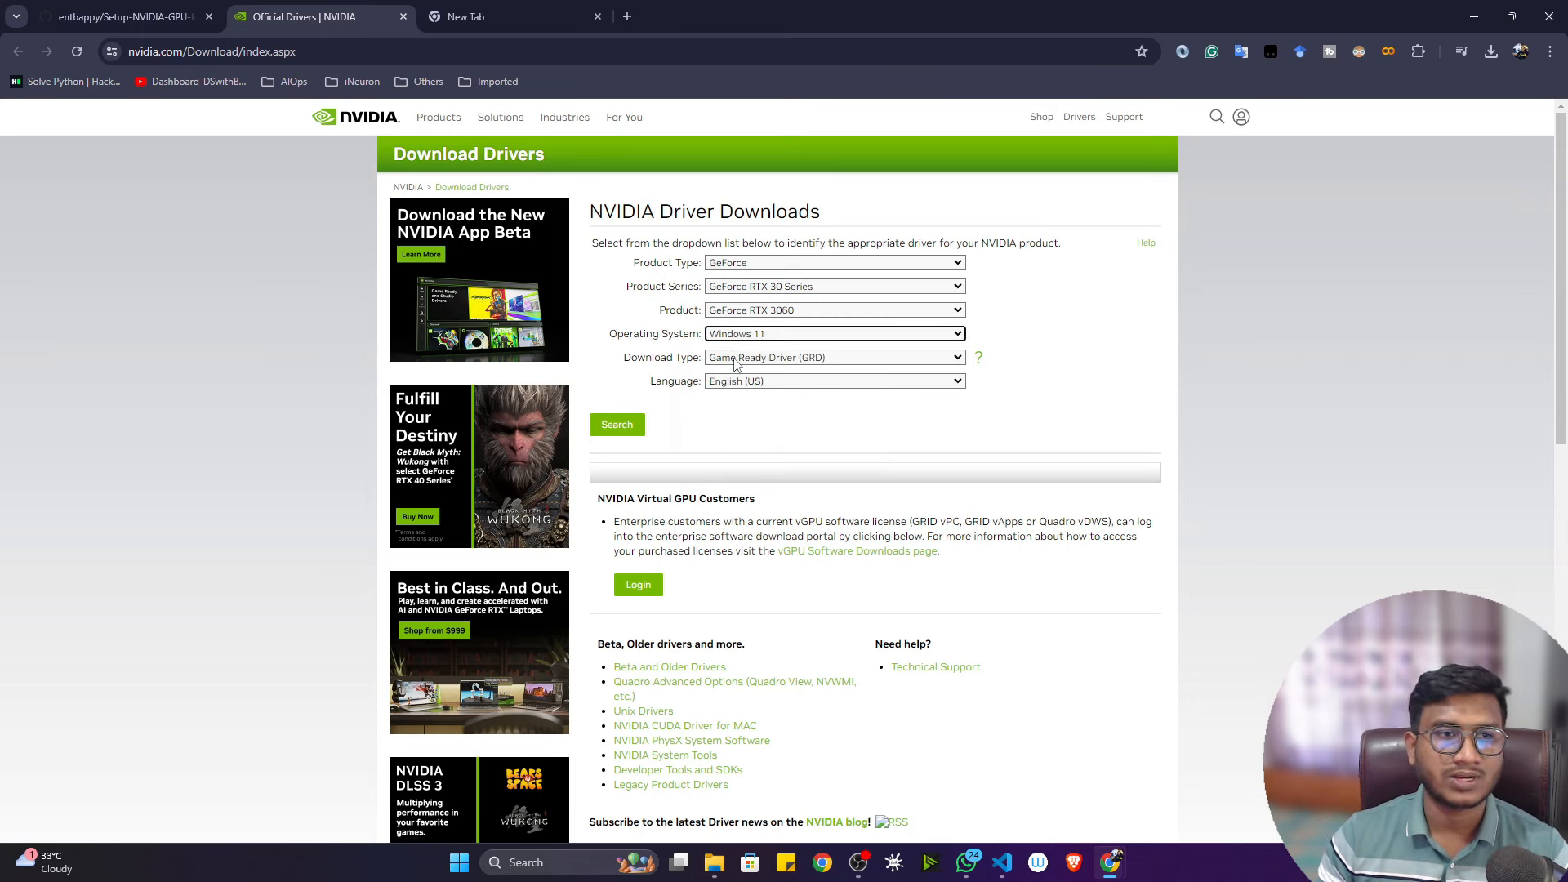
click(753, 360)
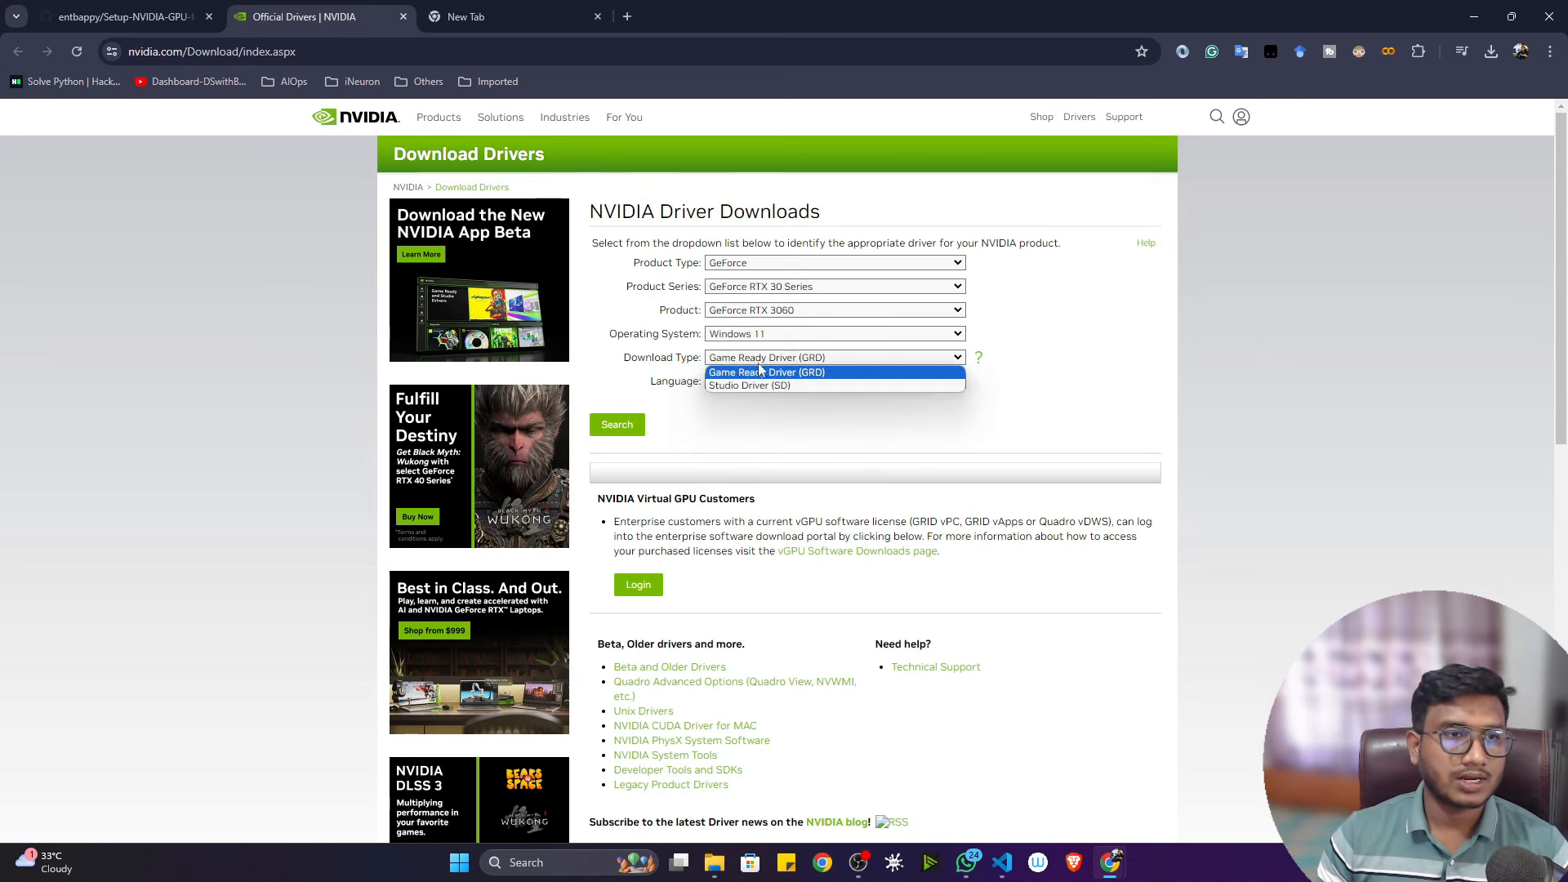
click(664, 378)
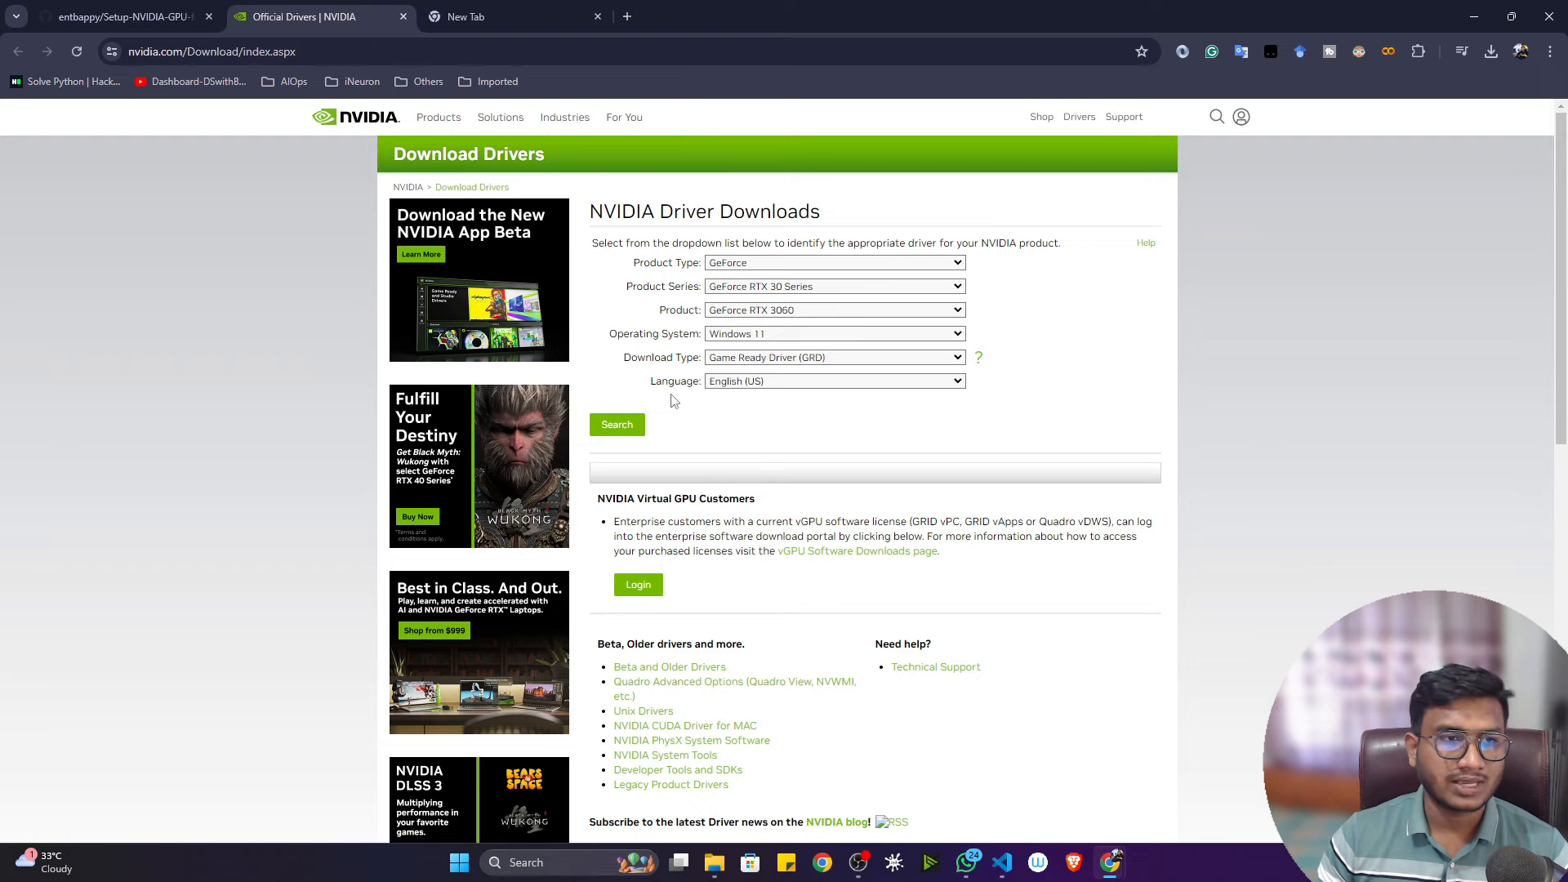
scroll(750, 472, down, 1)
scroll(738, 476, up, 1)
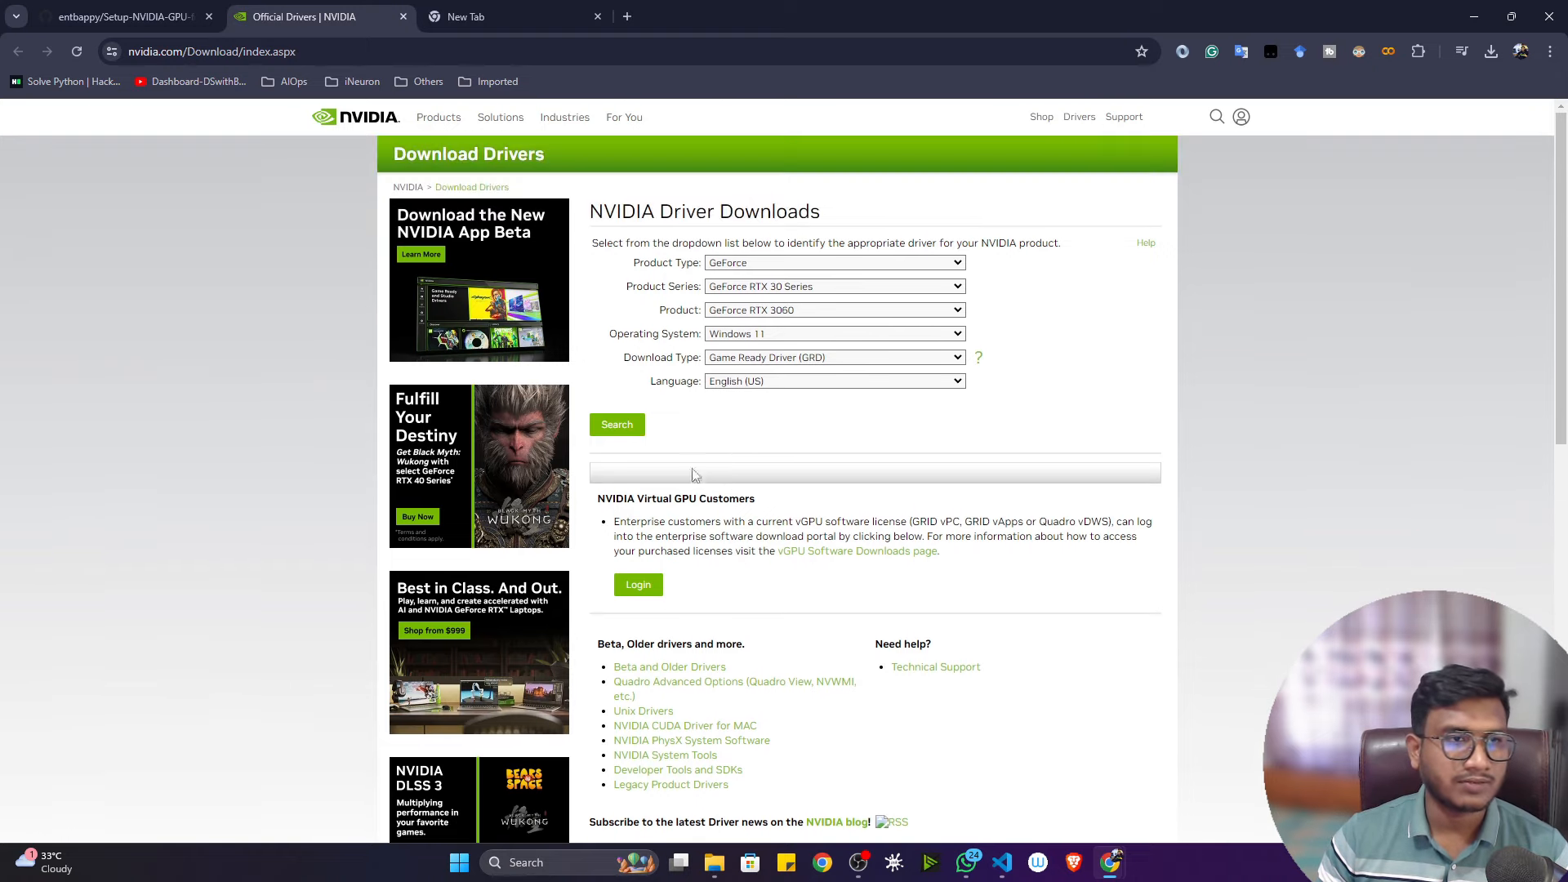
click(618, 427)
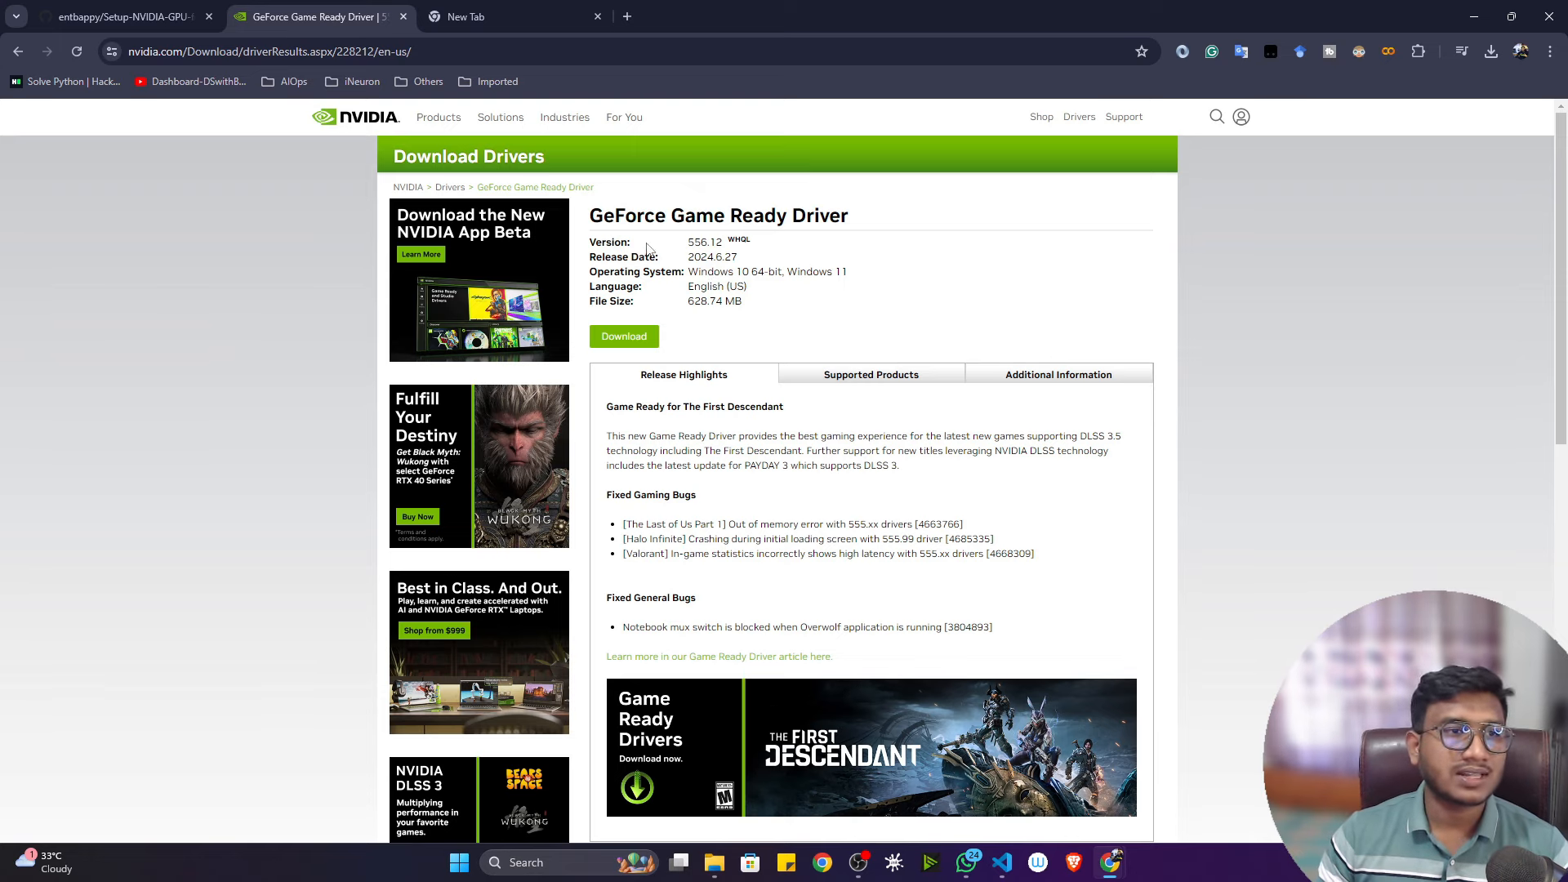
- Start downloading the GeForce Game Ready Driver 556.12 installer, check its progress in the download history, and cancel the download
drag(647, 247, 770, 312)
click(772, 314)
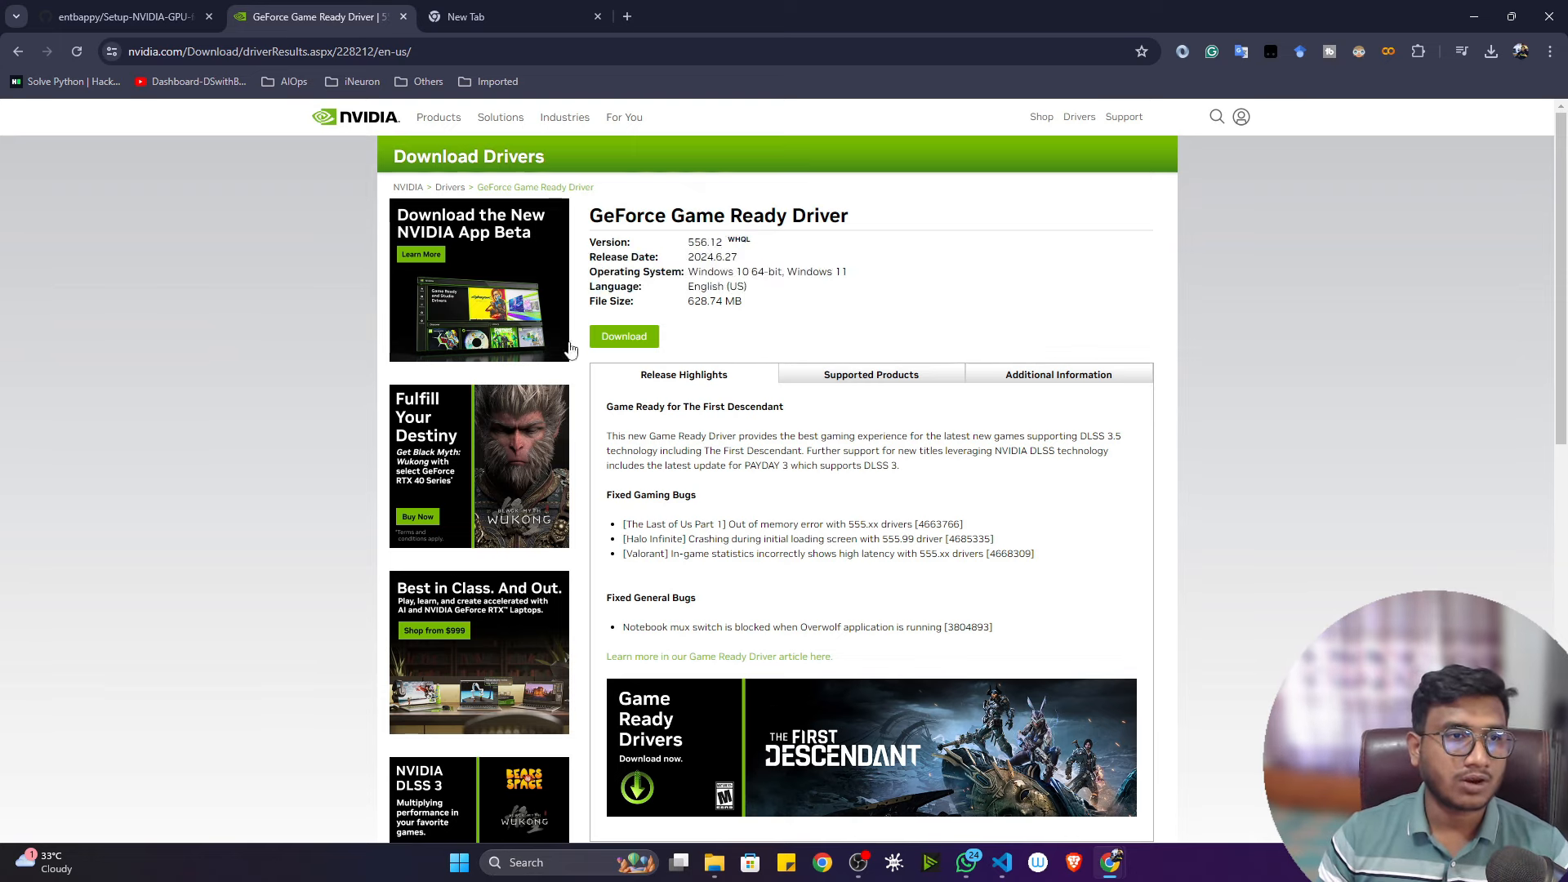
click(632, 347)
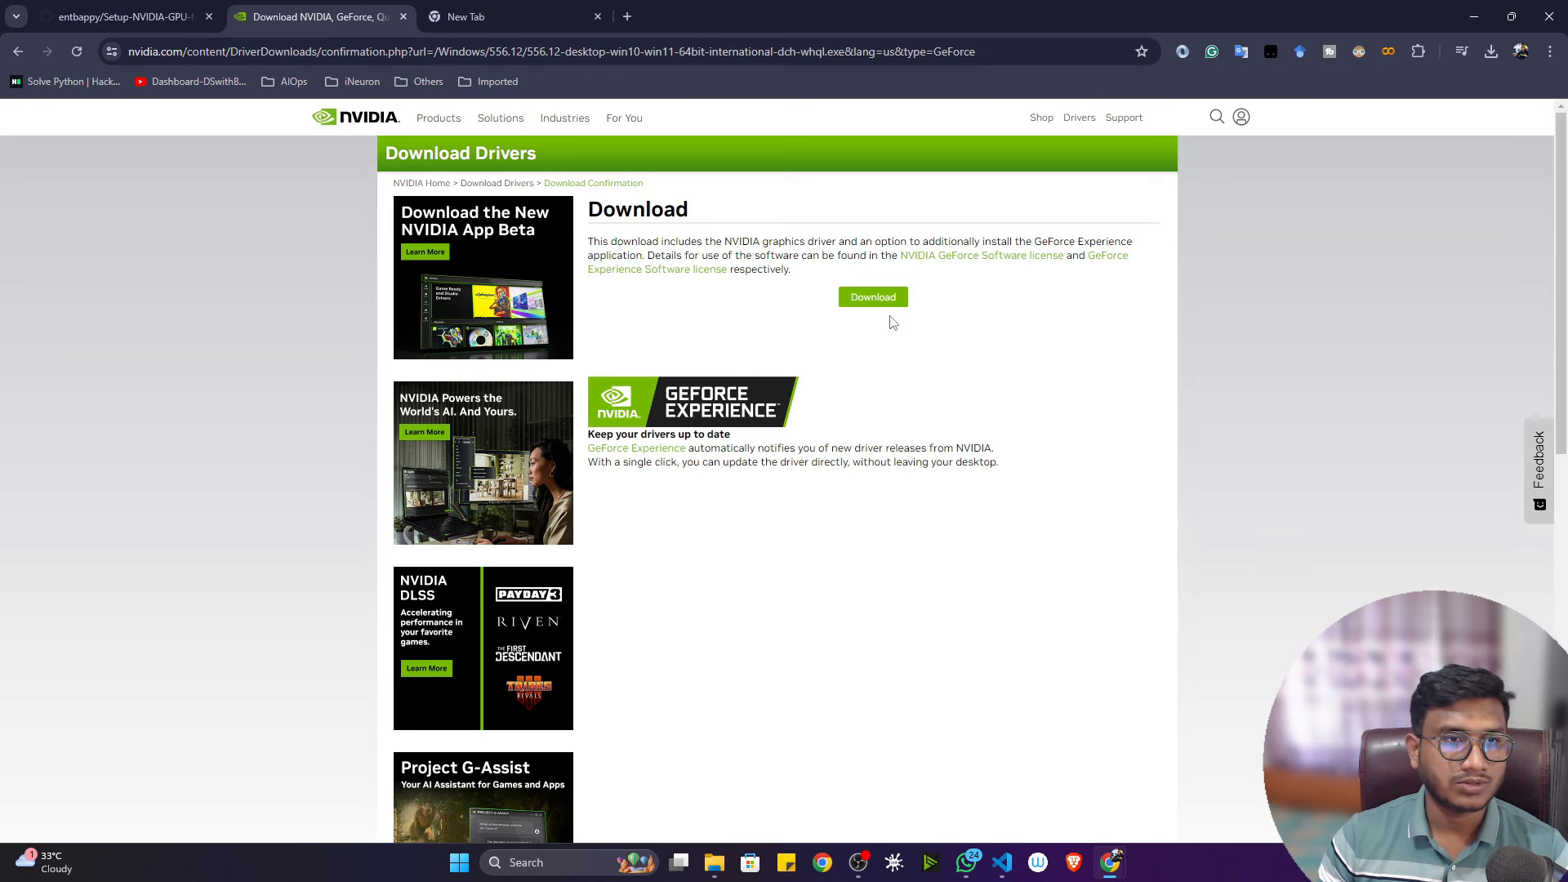
click(873, 297)
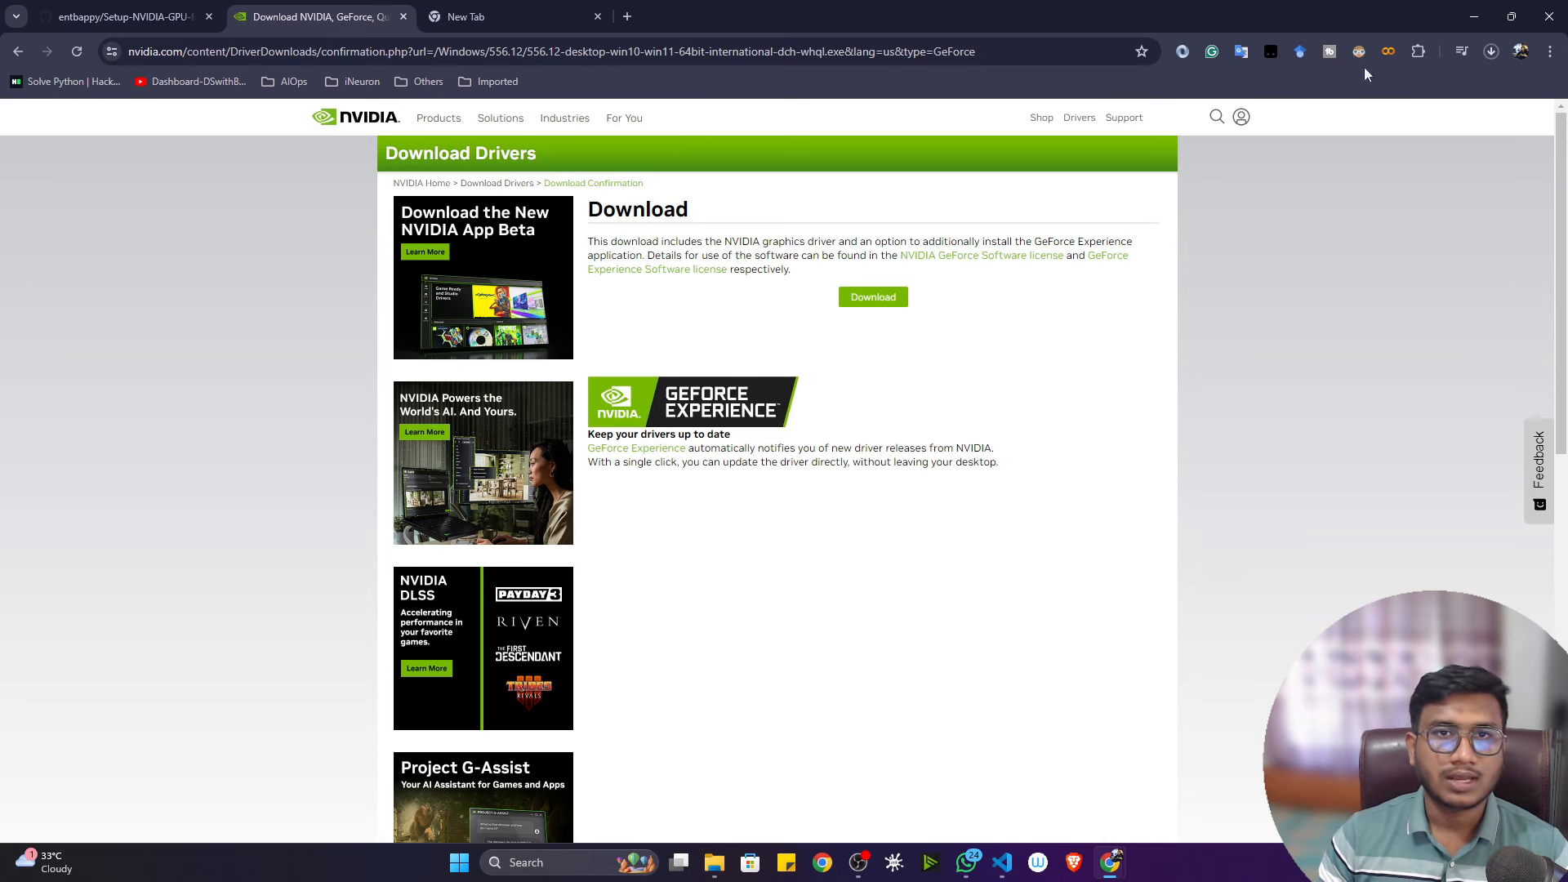
click(1482, 55)
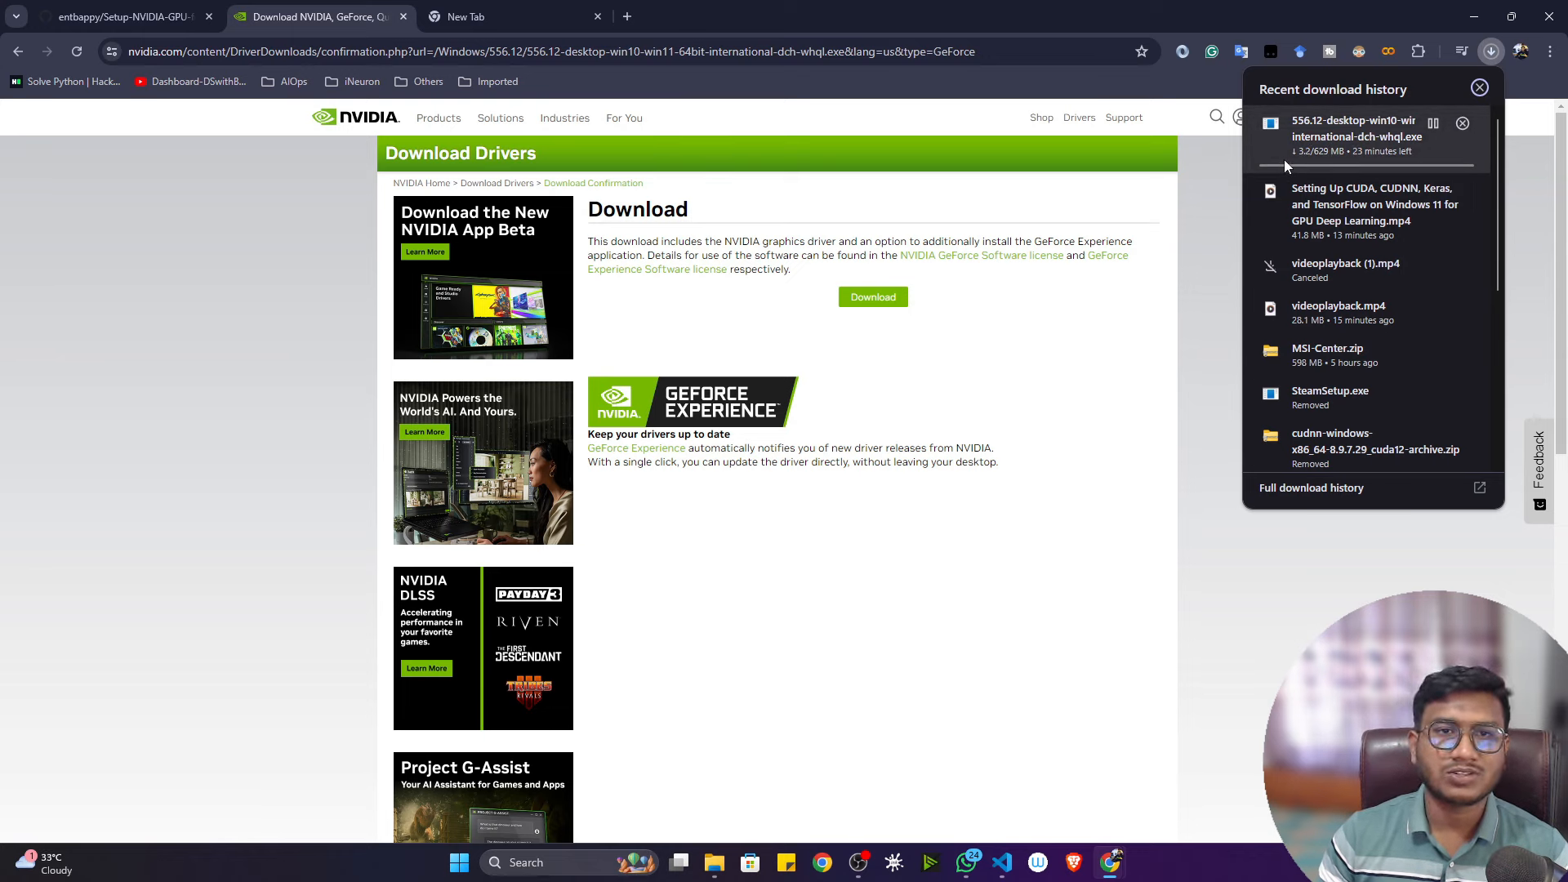
click(1463, 123)
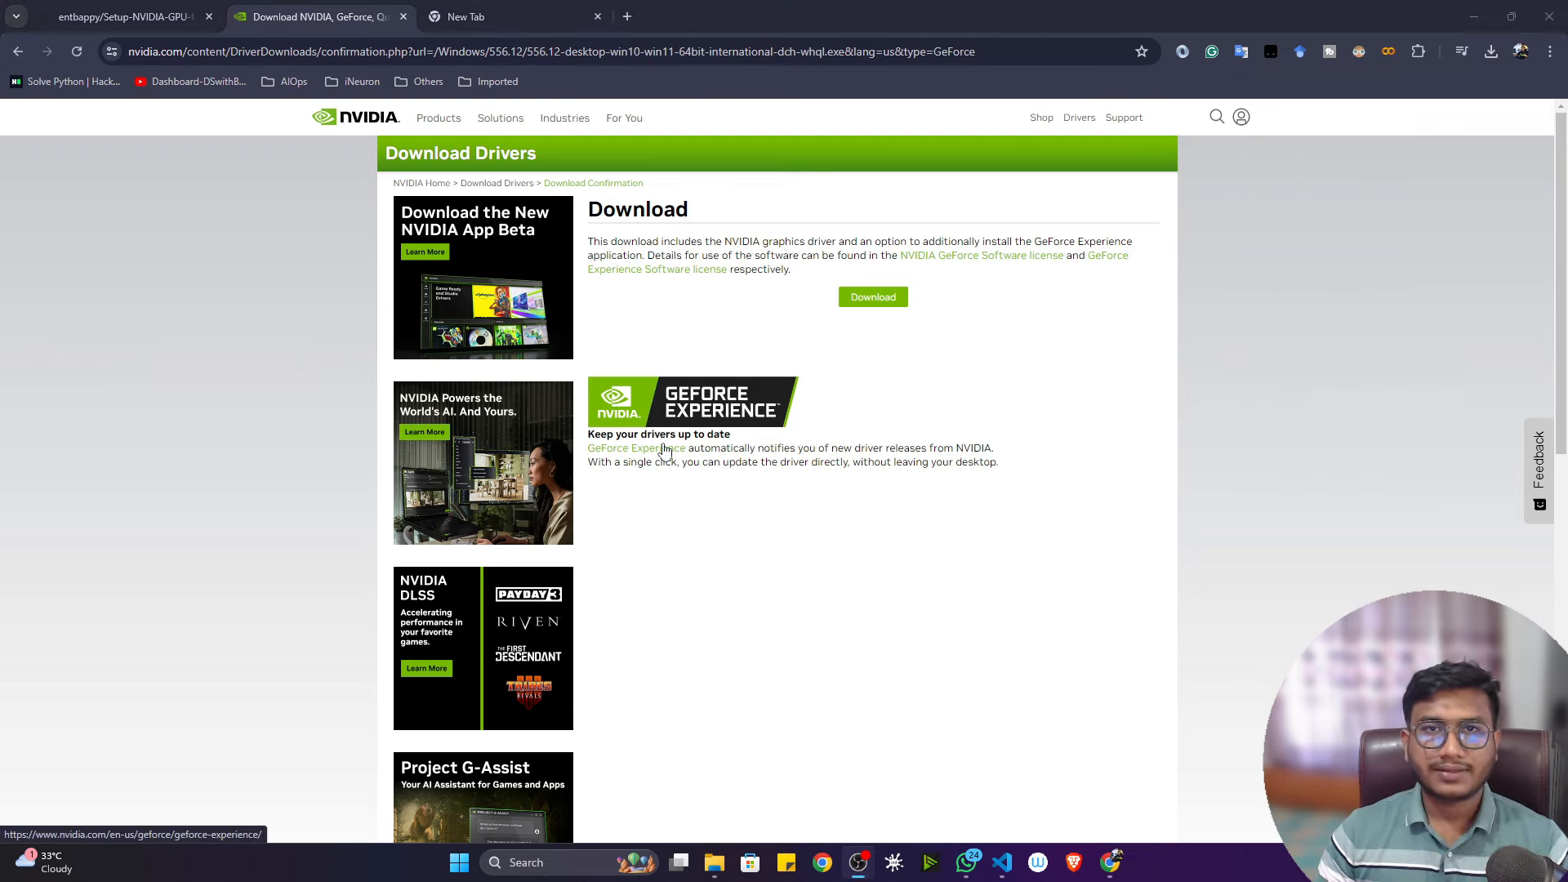
- Find and open NVIDIA Control Panel, check the installed driver version and GPU model, and minimize its window
click(537, 862)
text(nv)
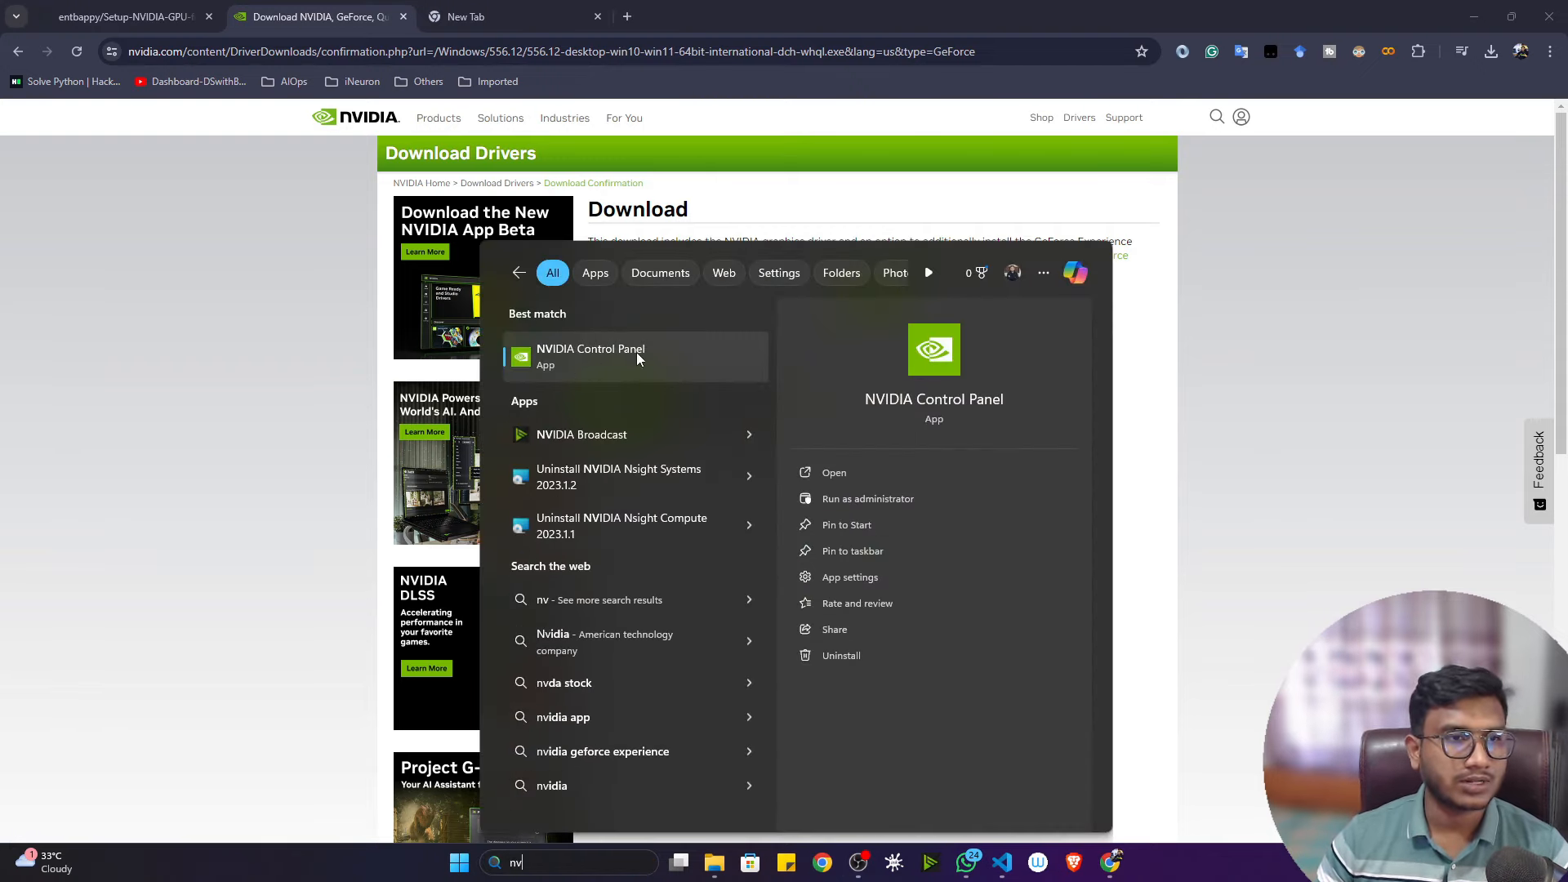
click(573, 365)
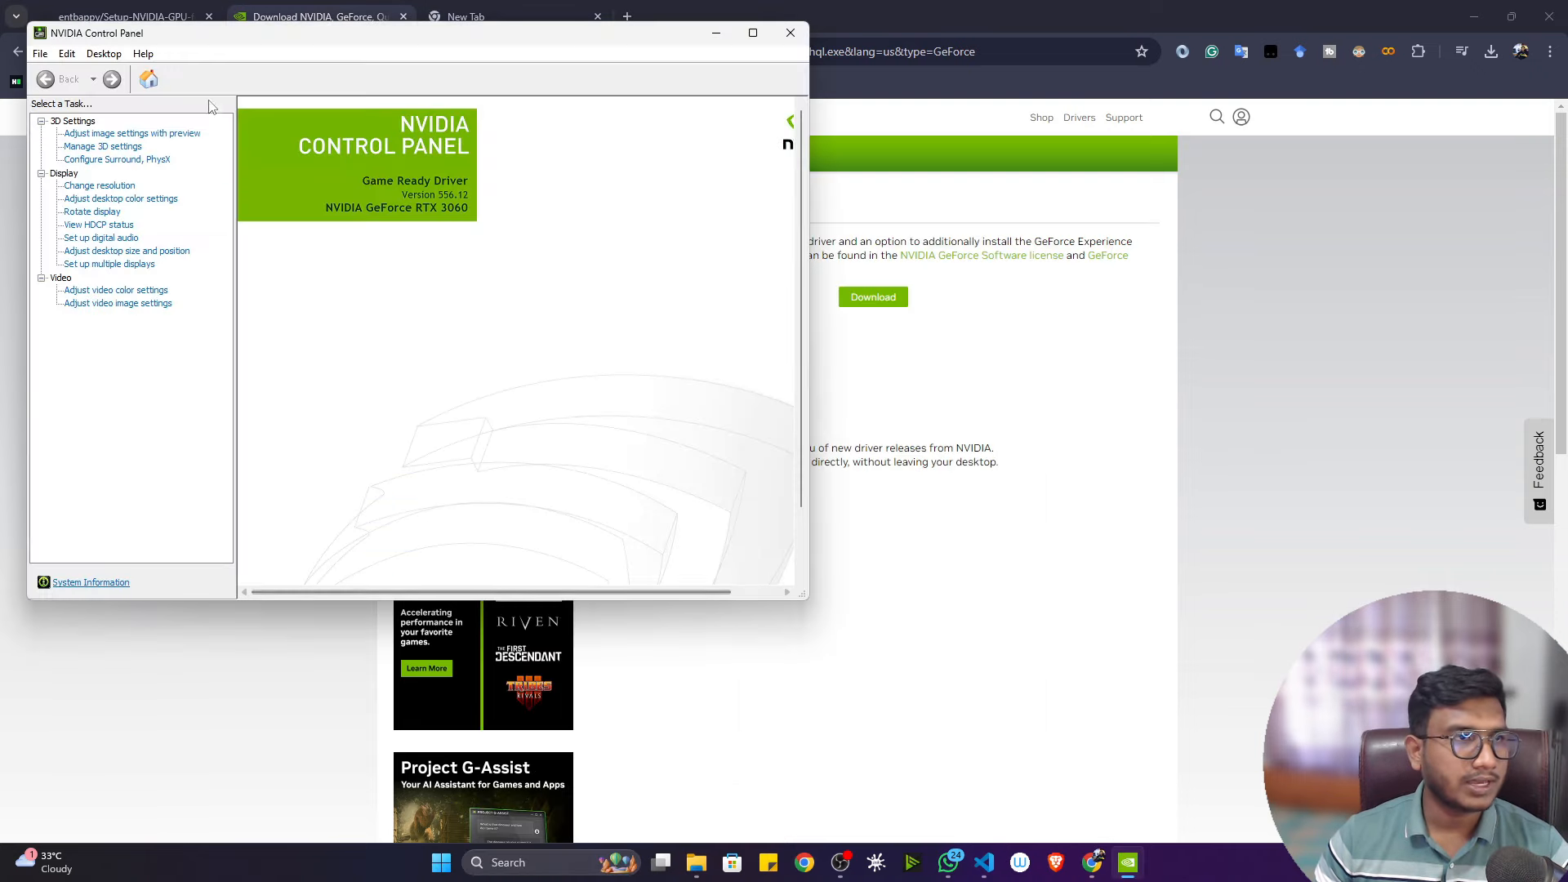
drag(206, 32, 396, 139)
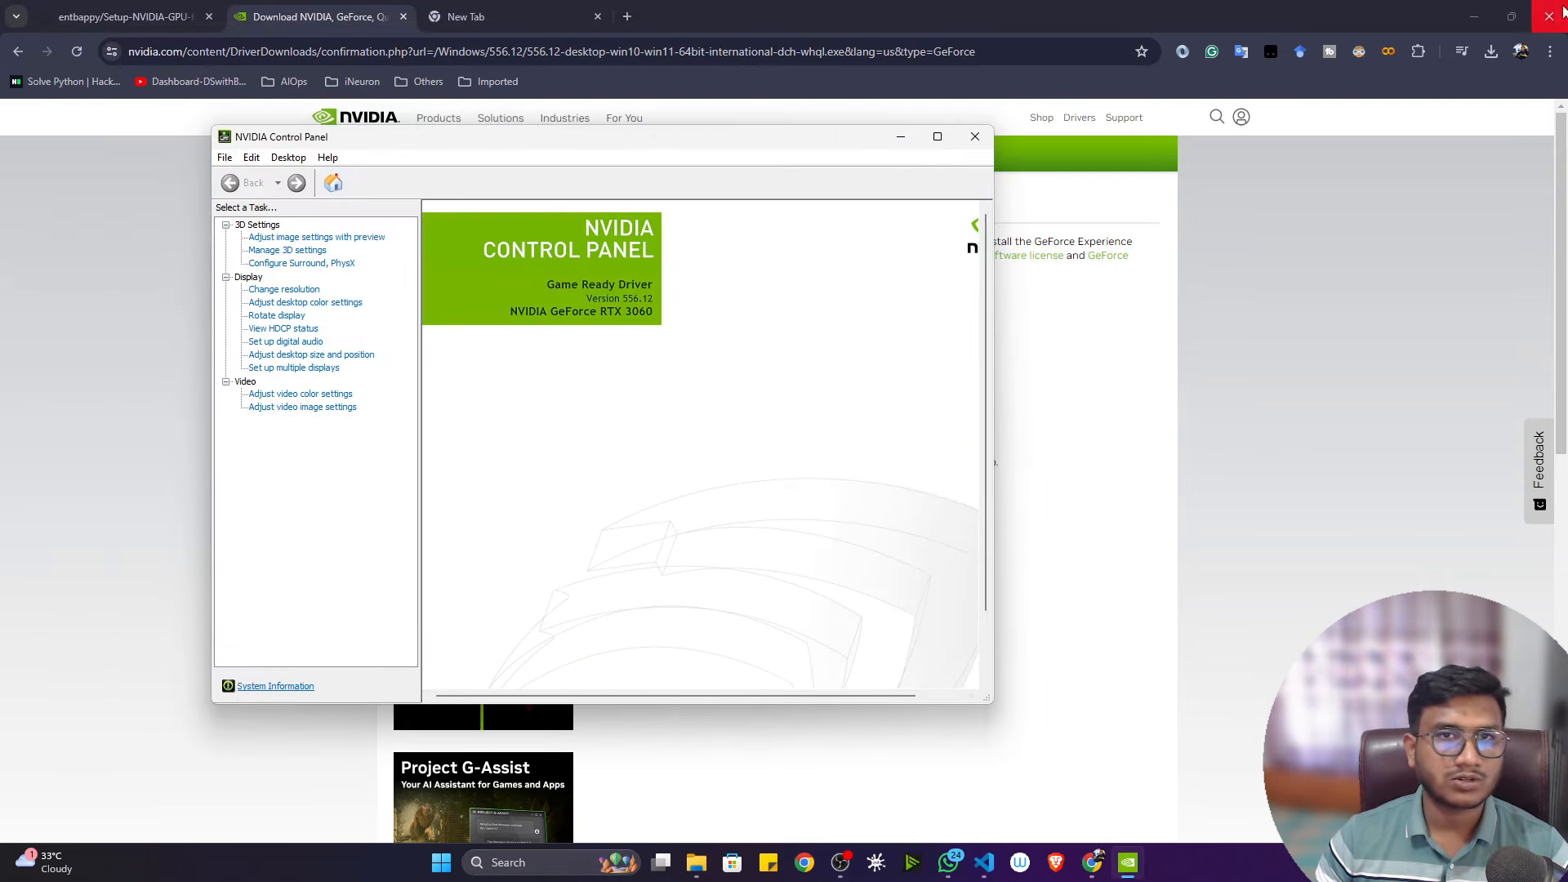
click(1473, 16)
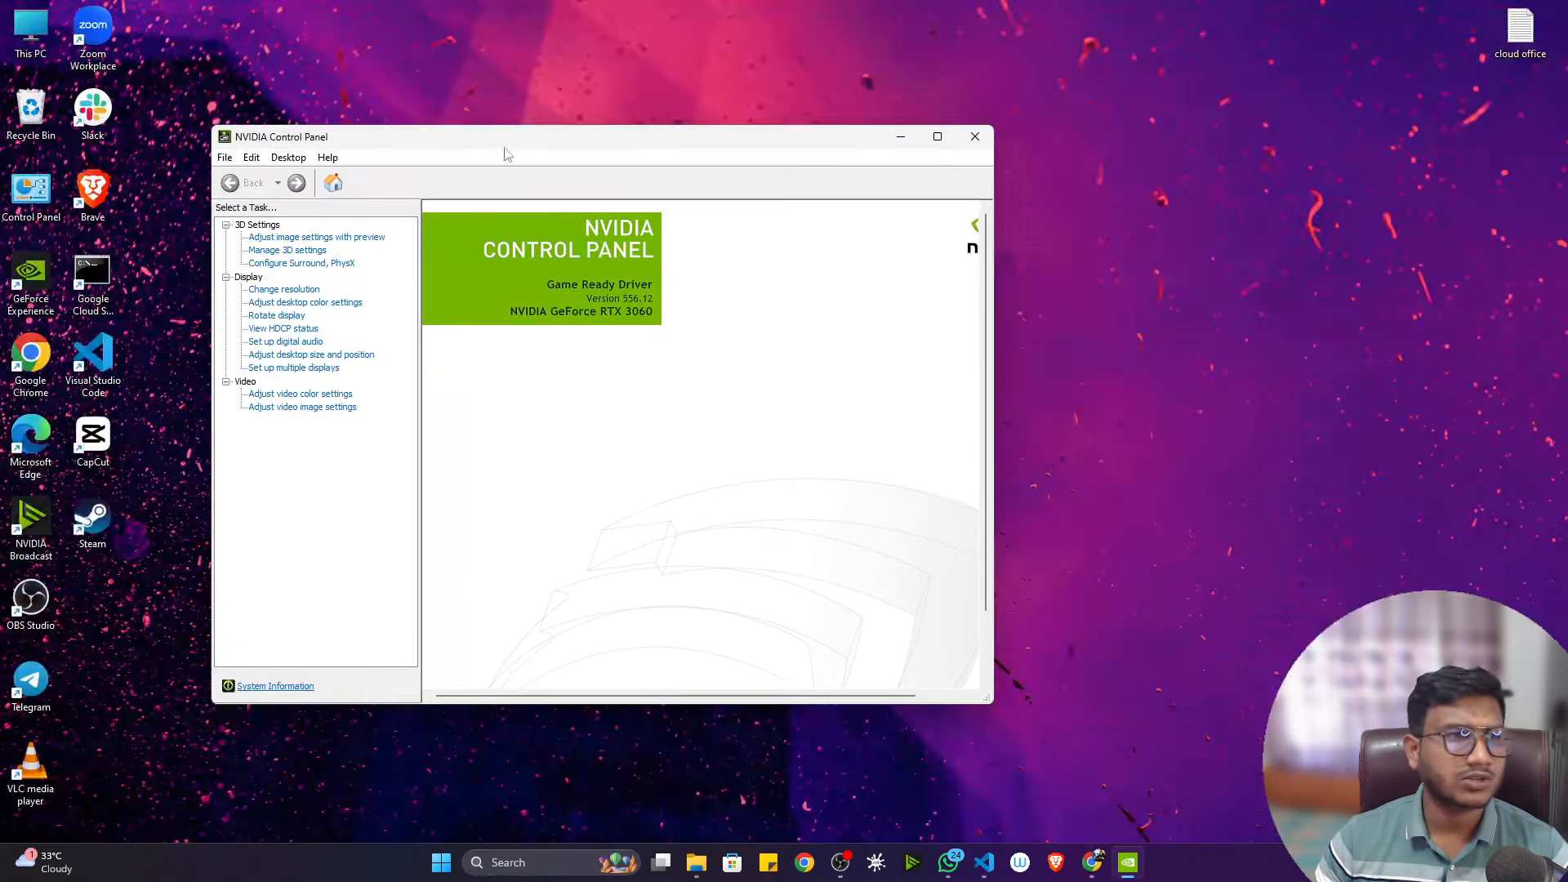
click(901, 137)
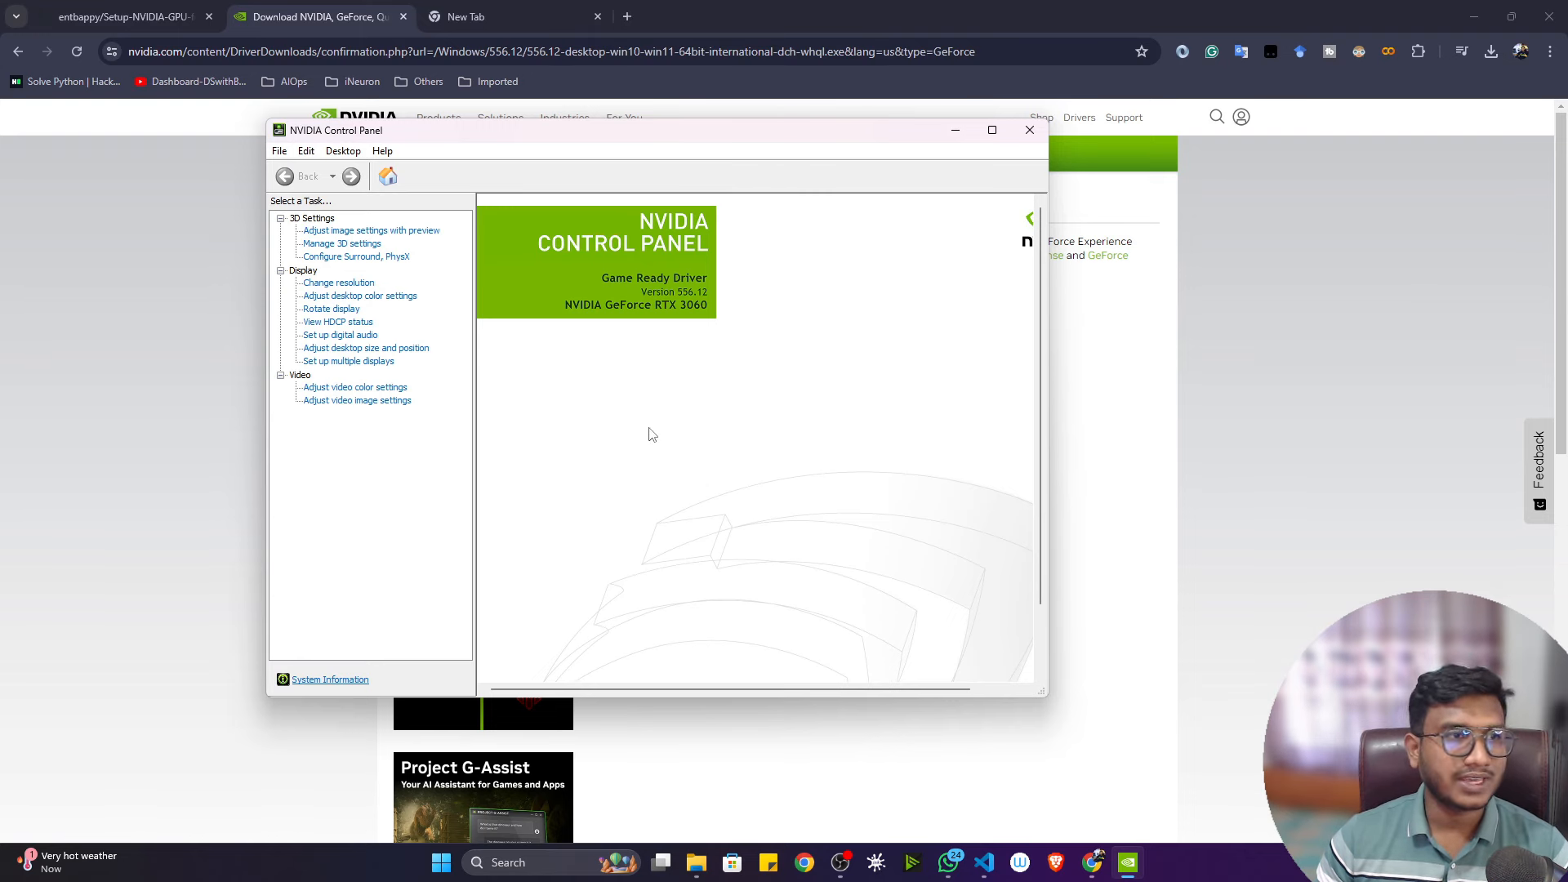
click(955, 130)
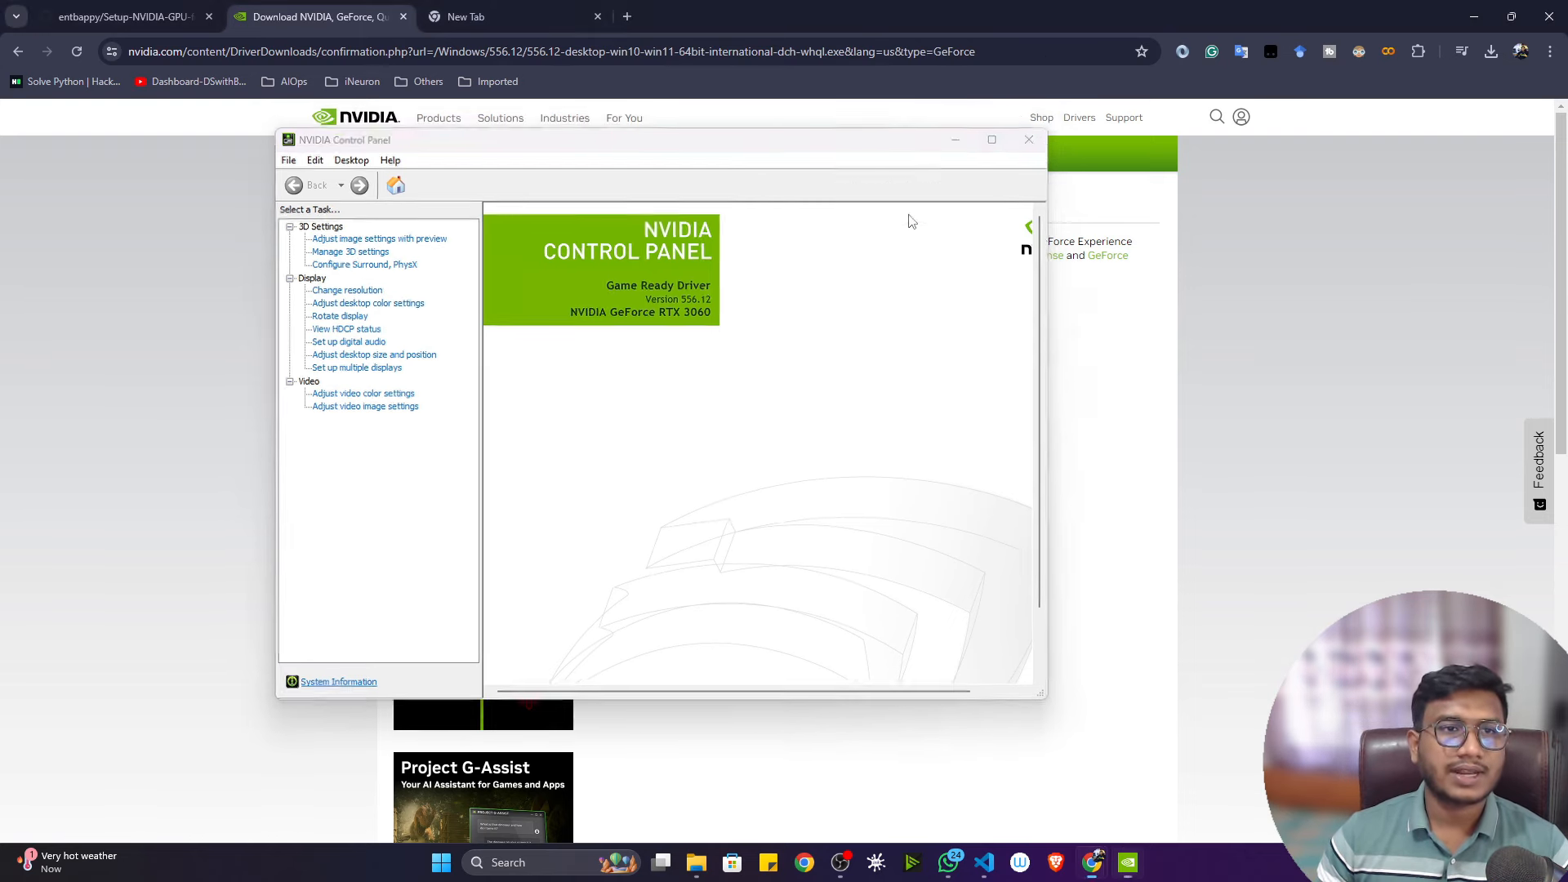
- Return to the GitHub README and read the Step 2 instructions about Visual Studio with C++ installed
click(123, 16)
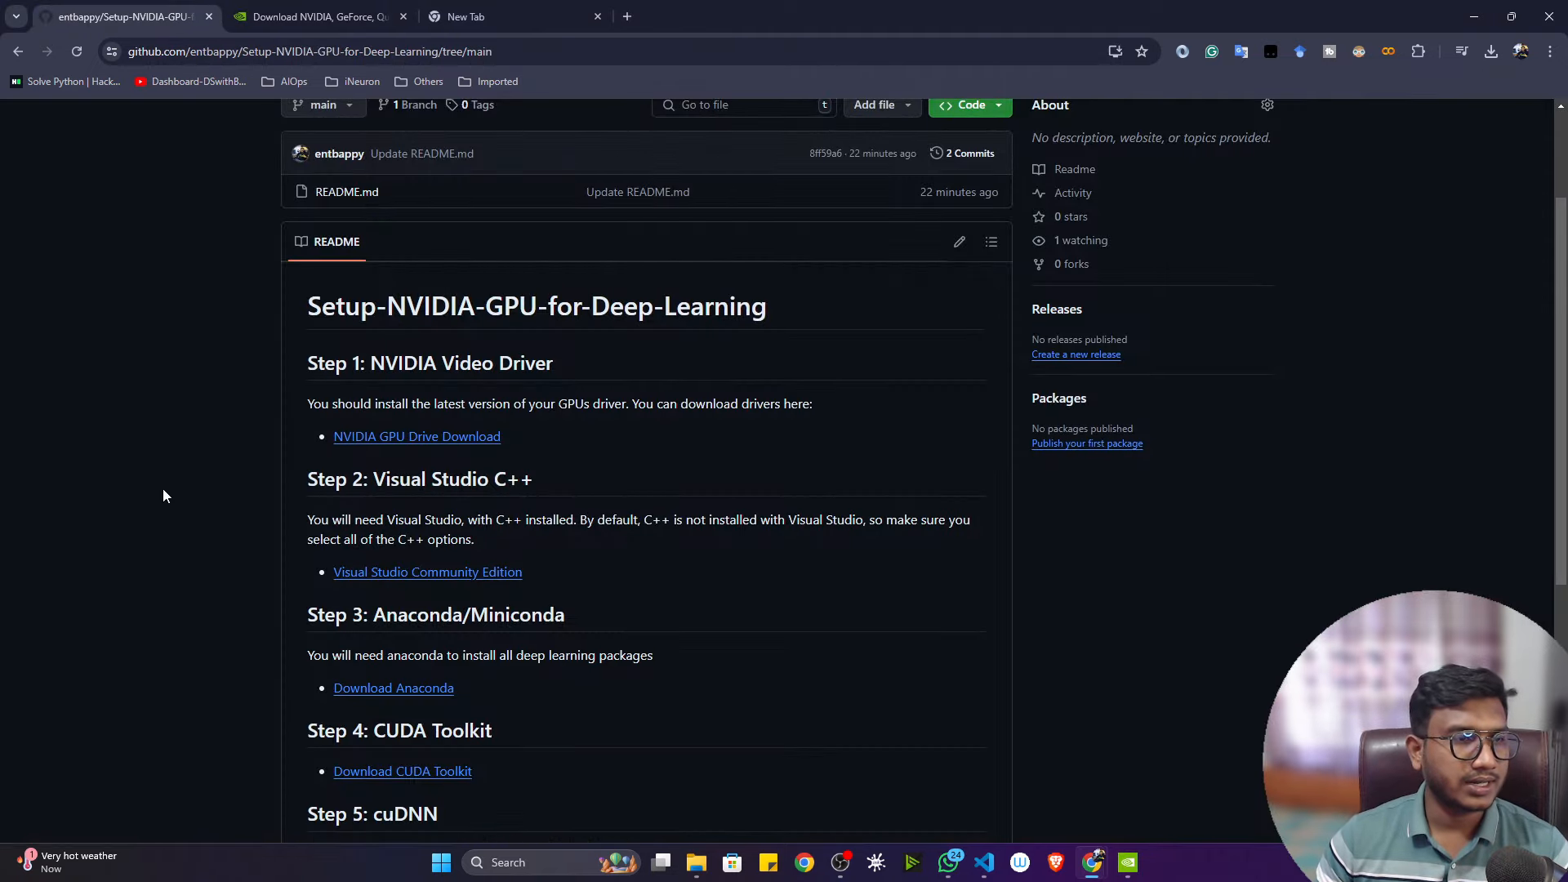
scroll(164, 496, down, 2)
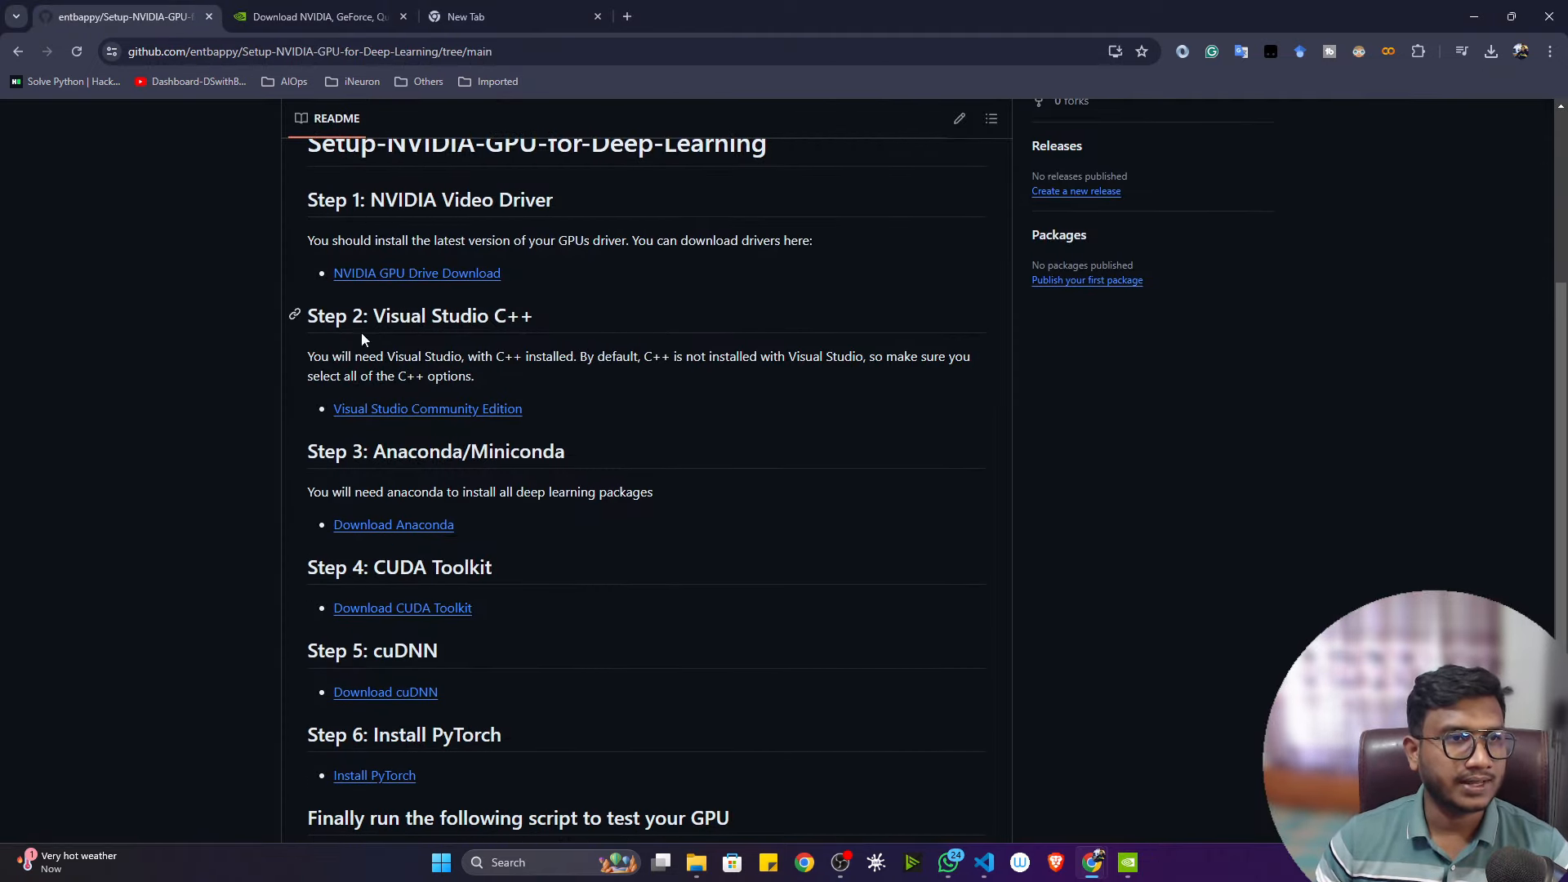
scroll(414, 332, down, 1)
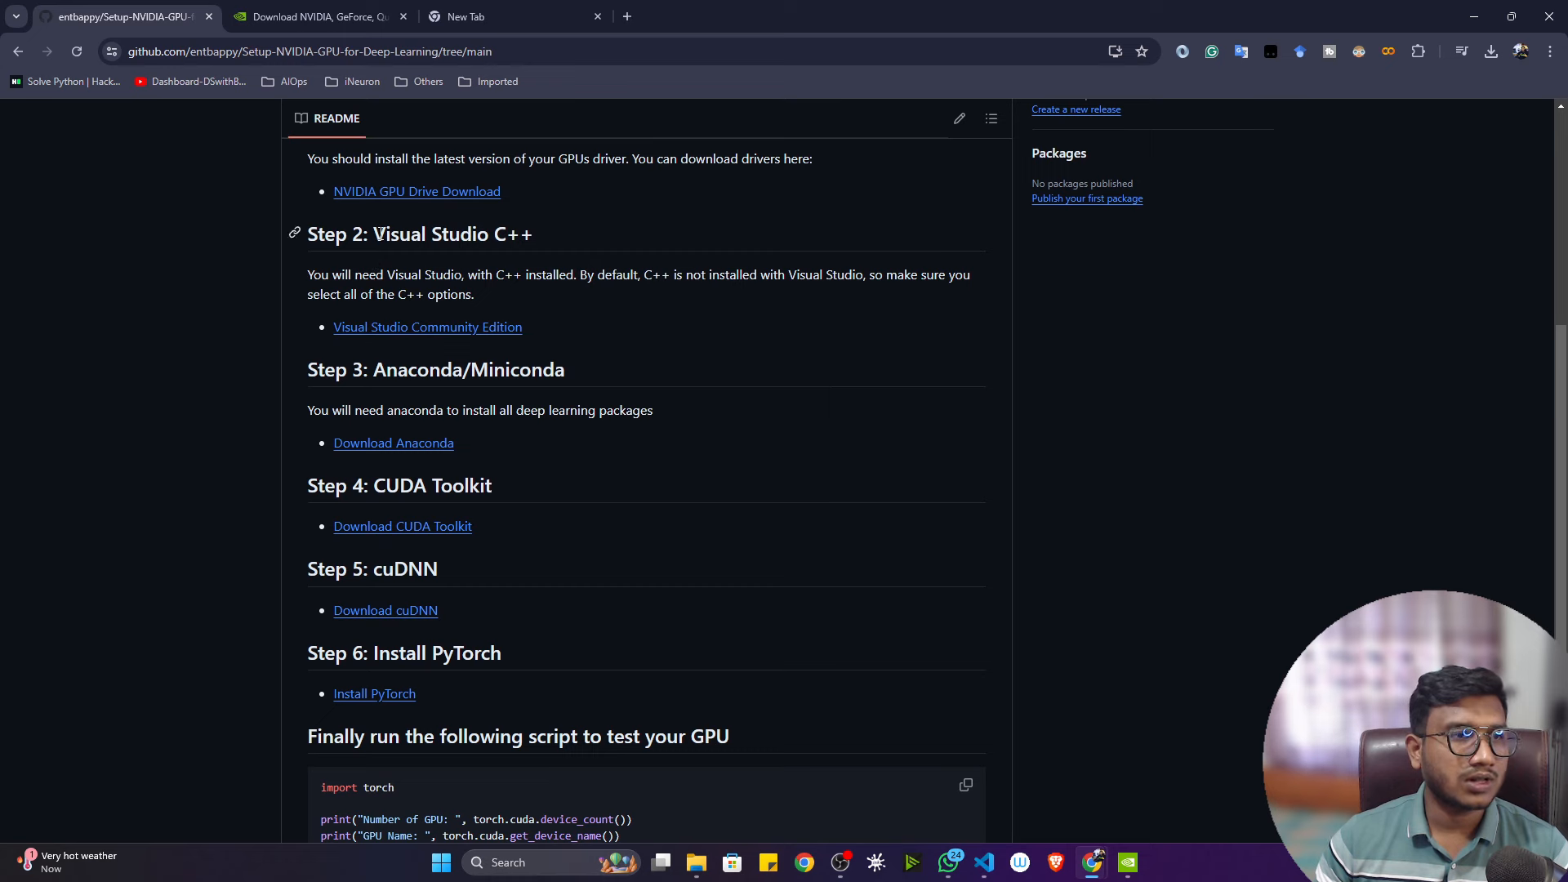
drag(378, 234, 526, 231)
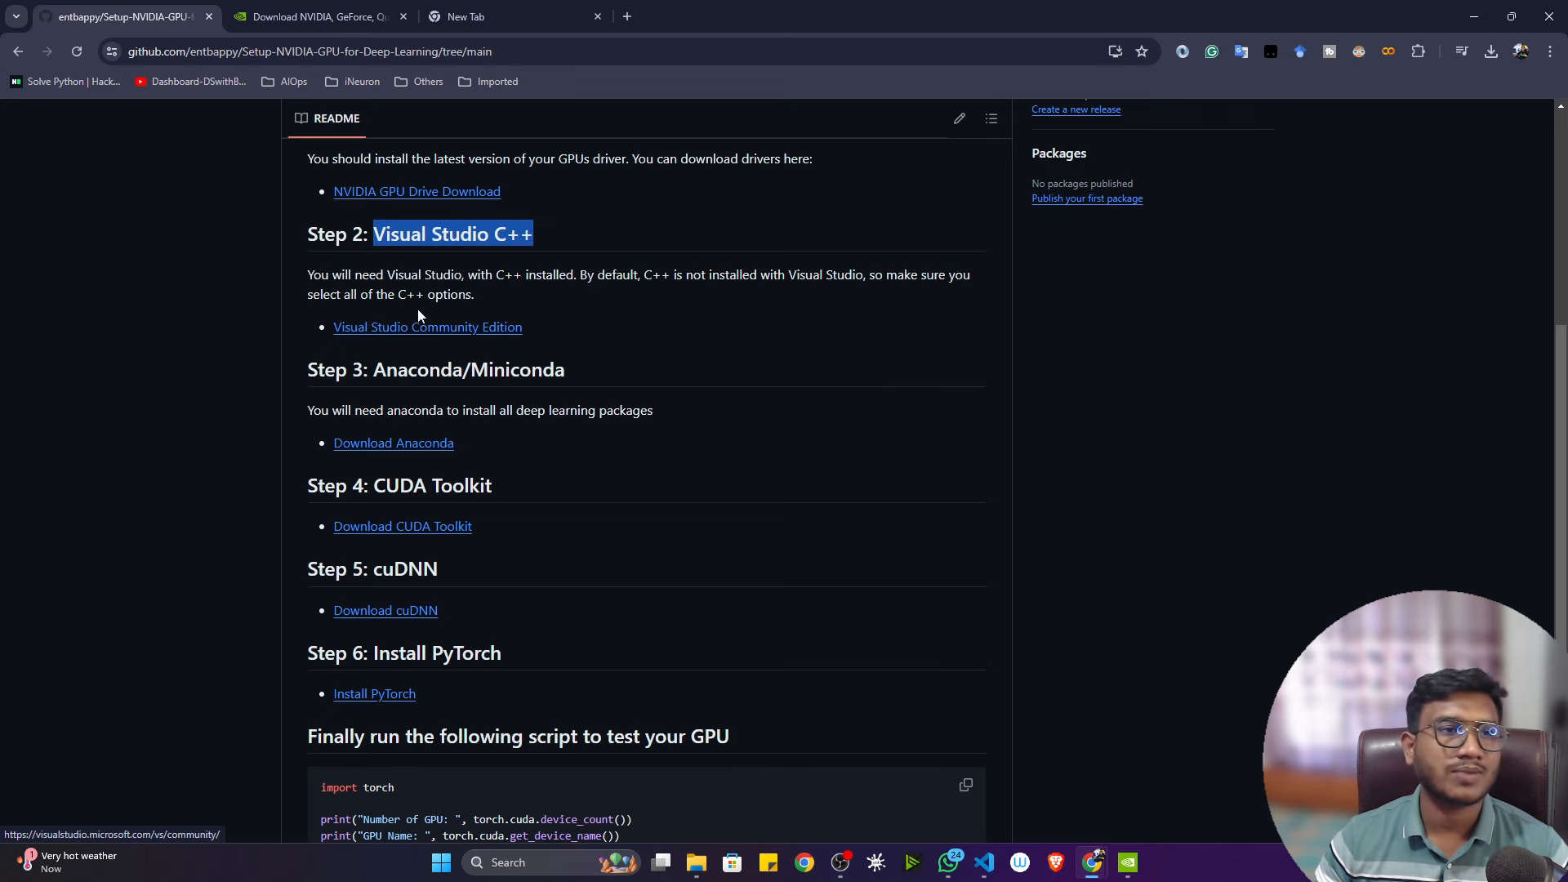
drag(397, 278, 517, 276)
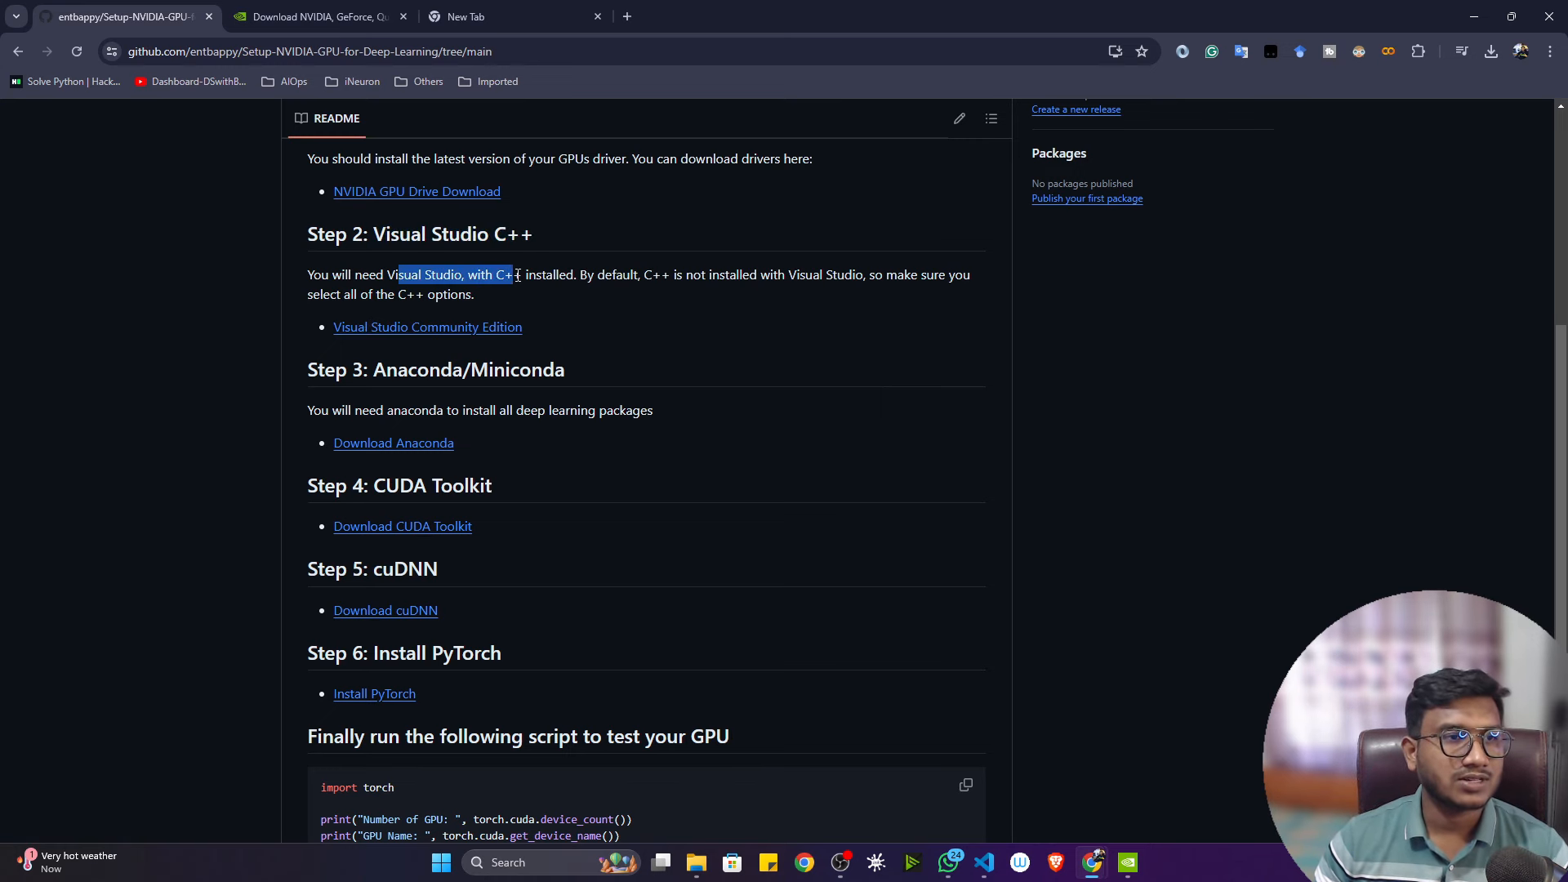
click(543, 278)
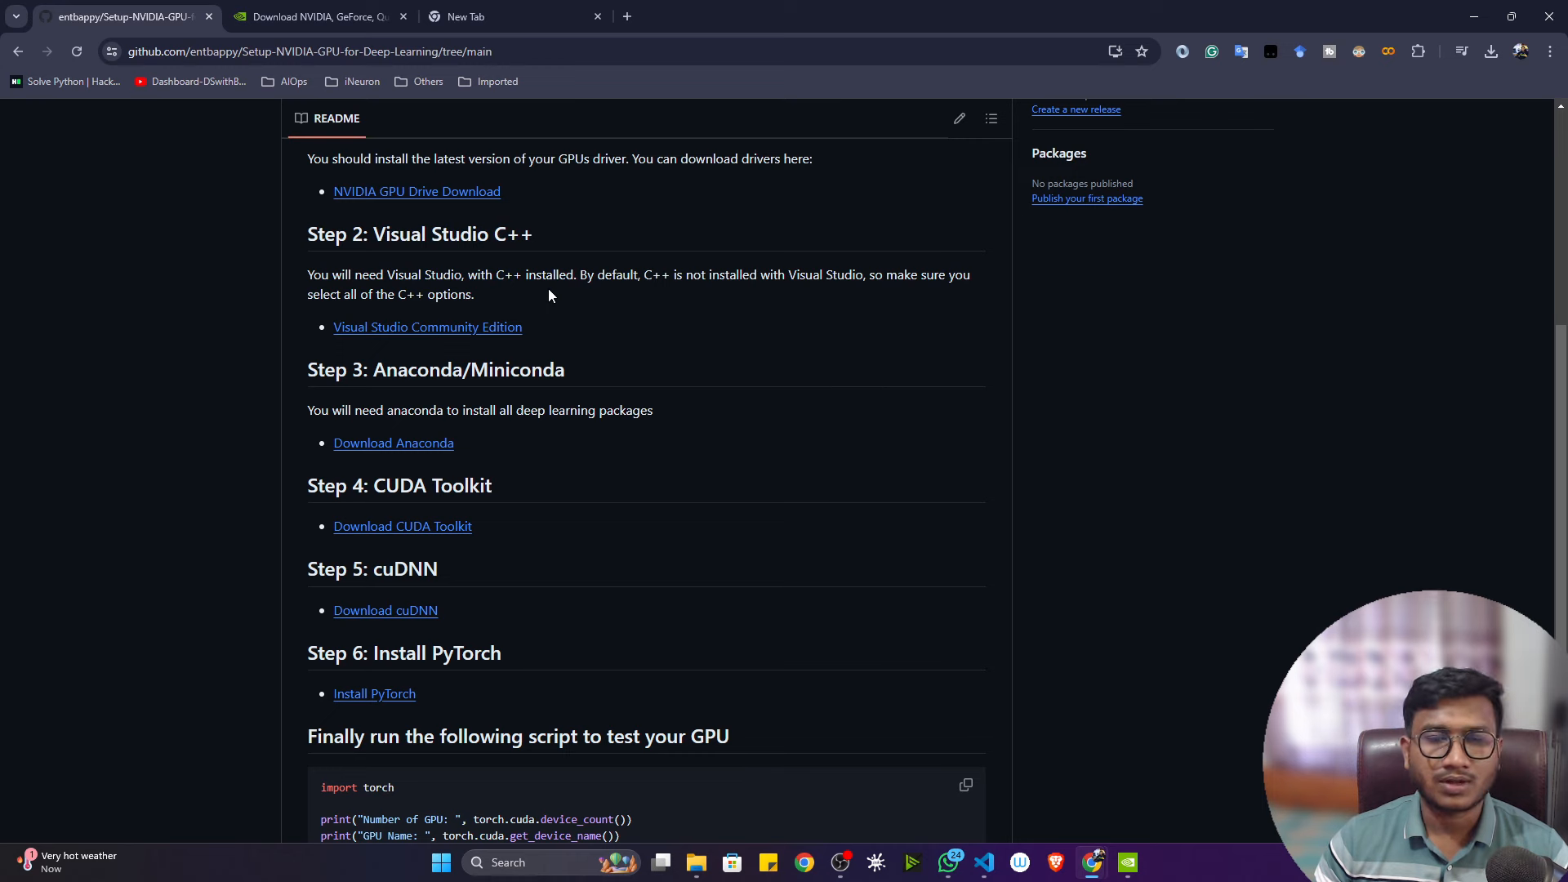
drag(309, 276, 545, 278)
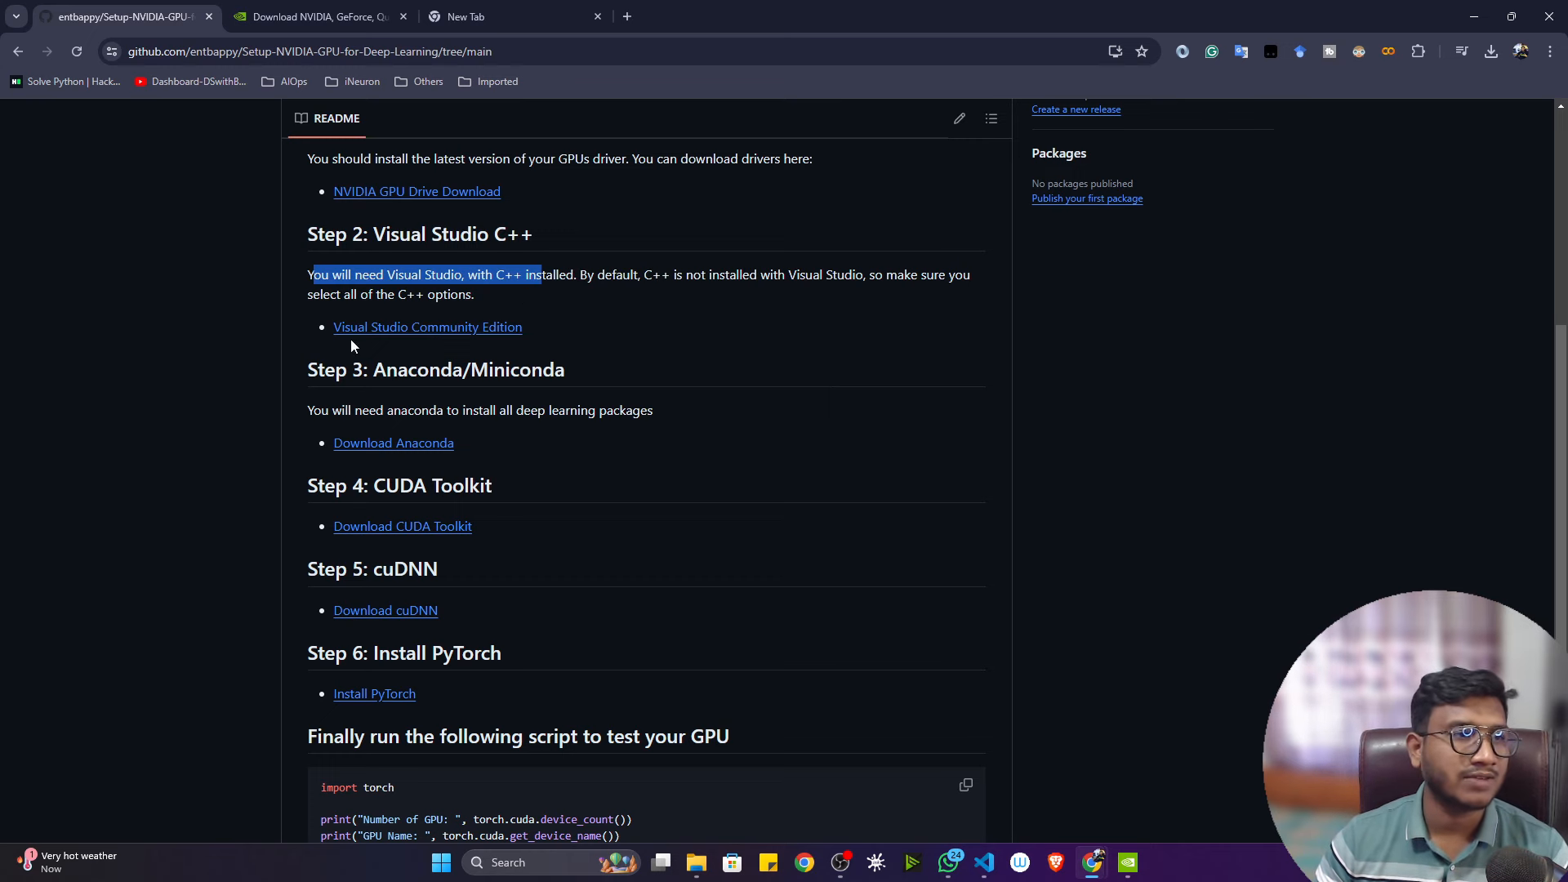
- Open the README's Visual Studio Community Edition link in a new browser tab and switch to it
right_click(389, 326)
click(423, 340)
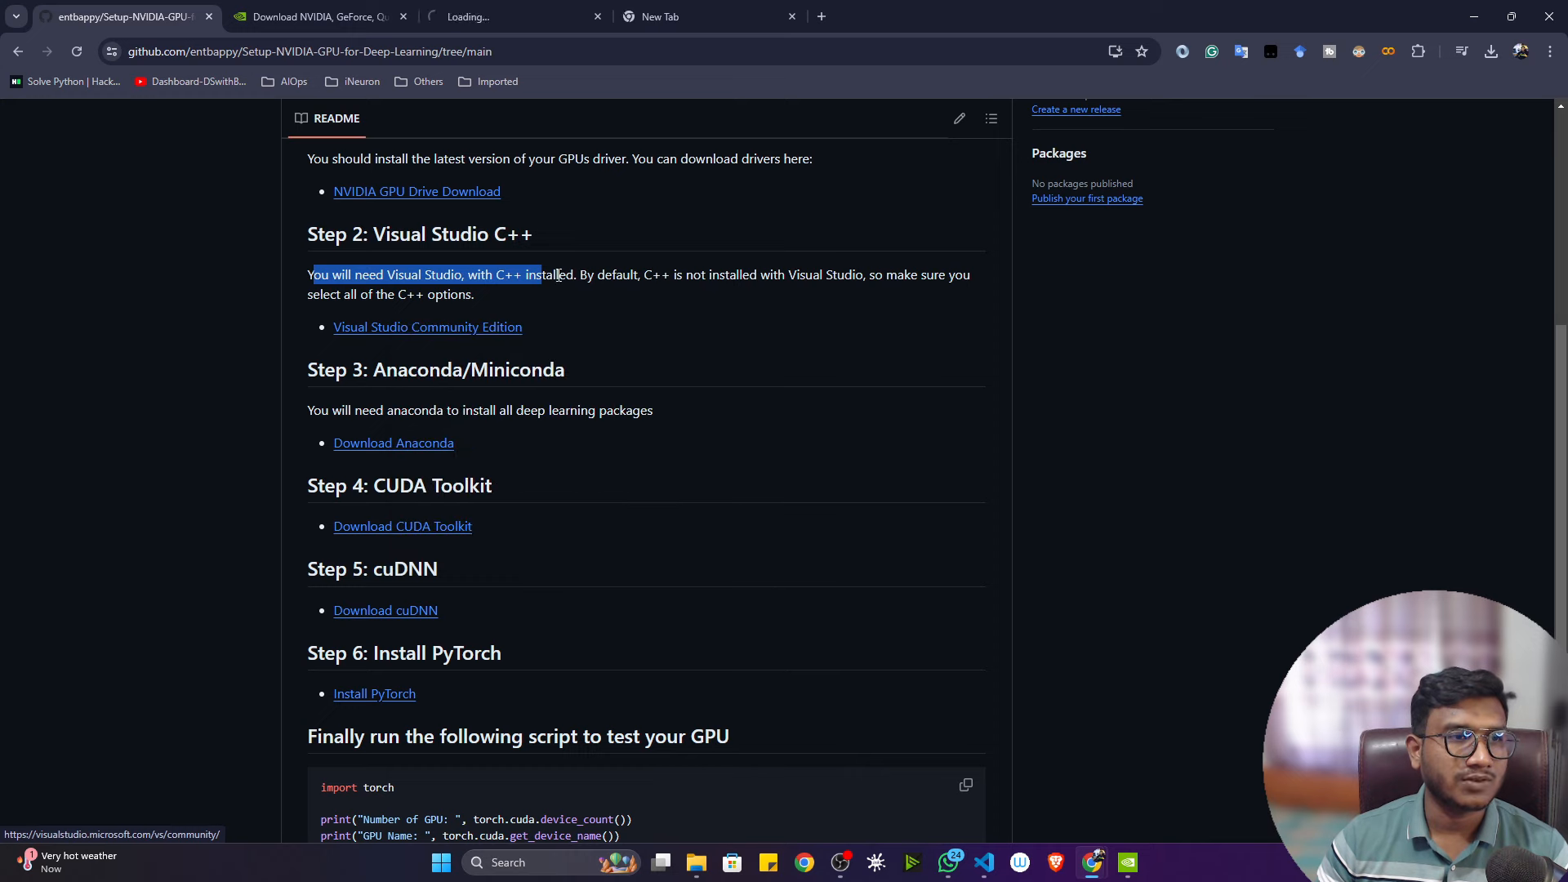
click(490, 16)
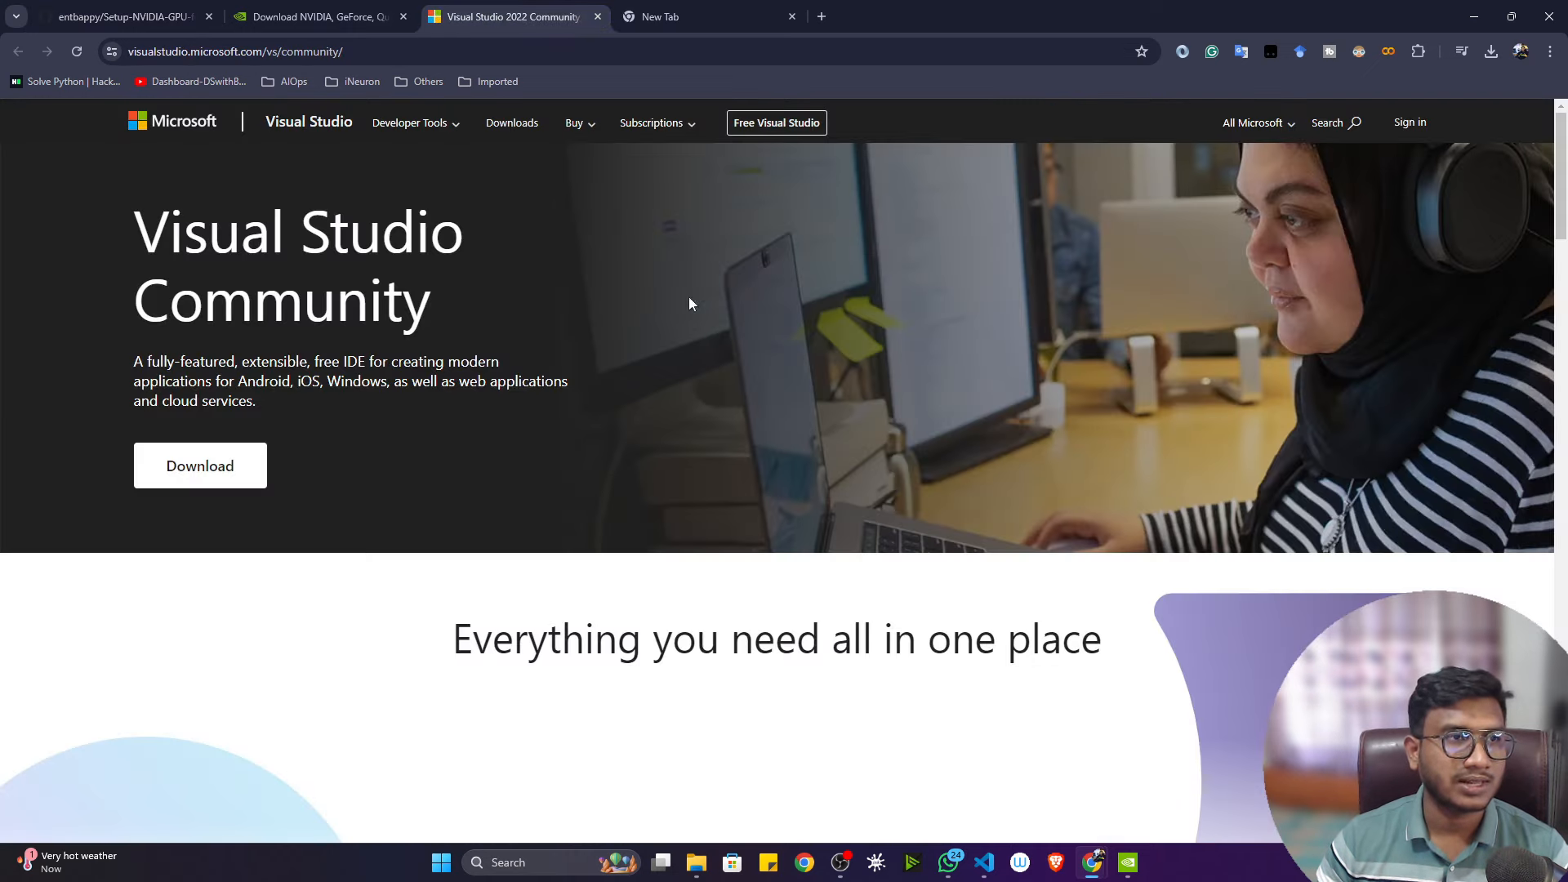
- Start downloading the Visual Studio Community installer, cancel VisualStudioSetup.exe in the download history, and close the history
click(194, 477)
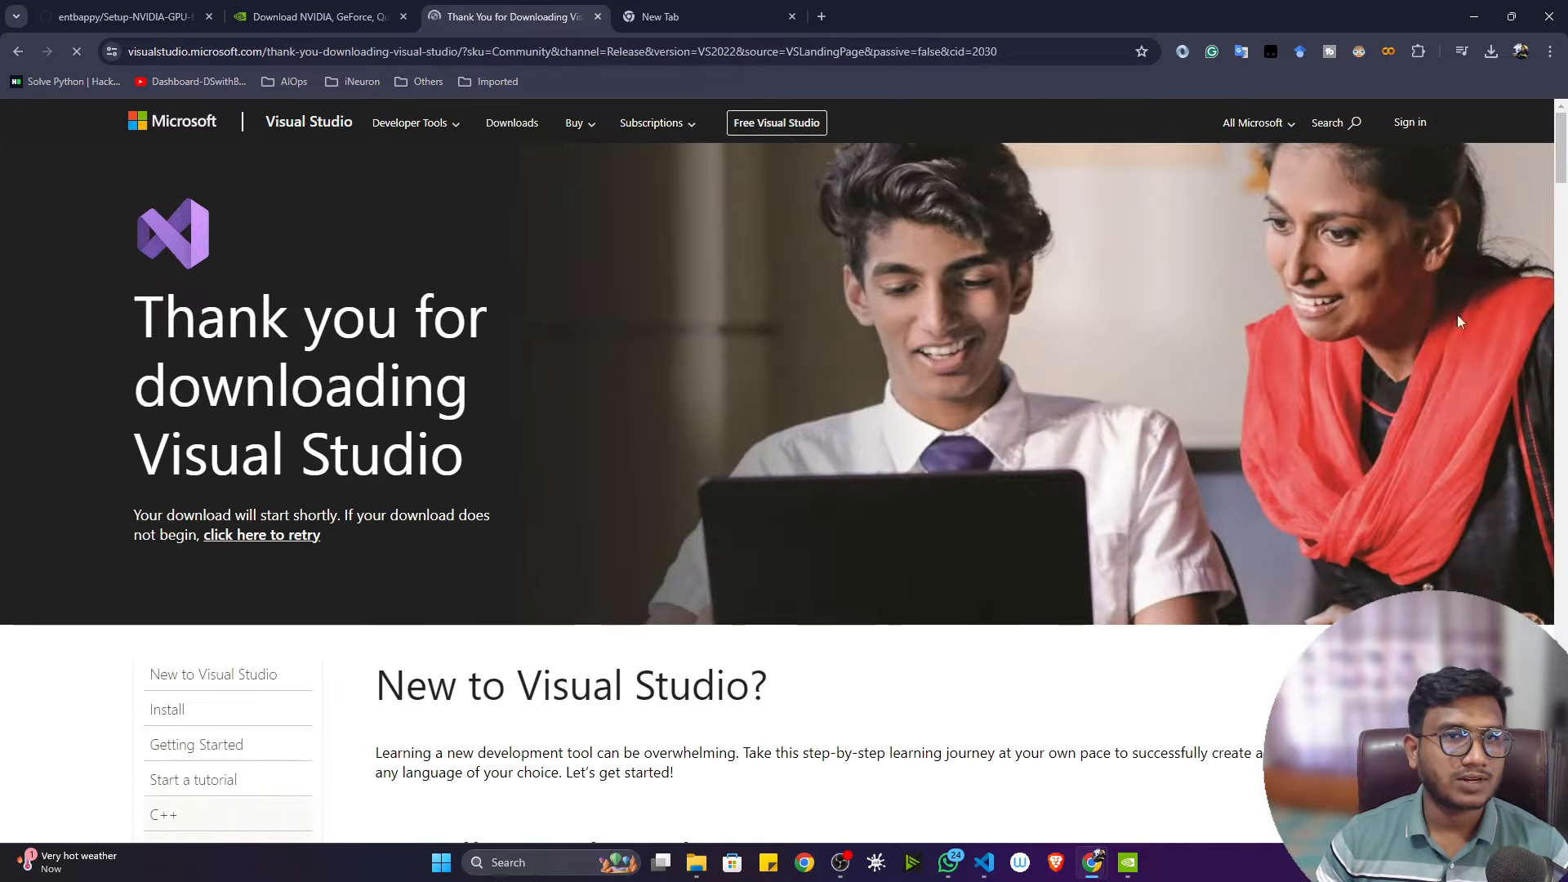
click(1491, 51)
click(1463, 124)
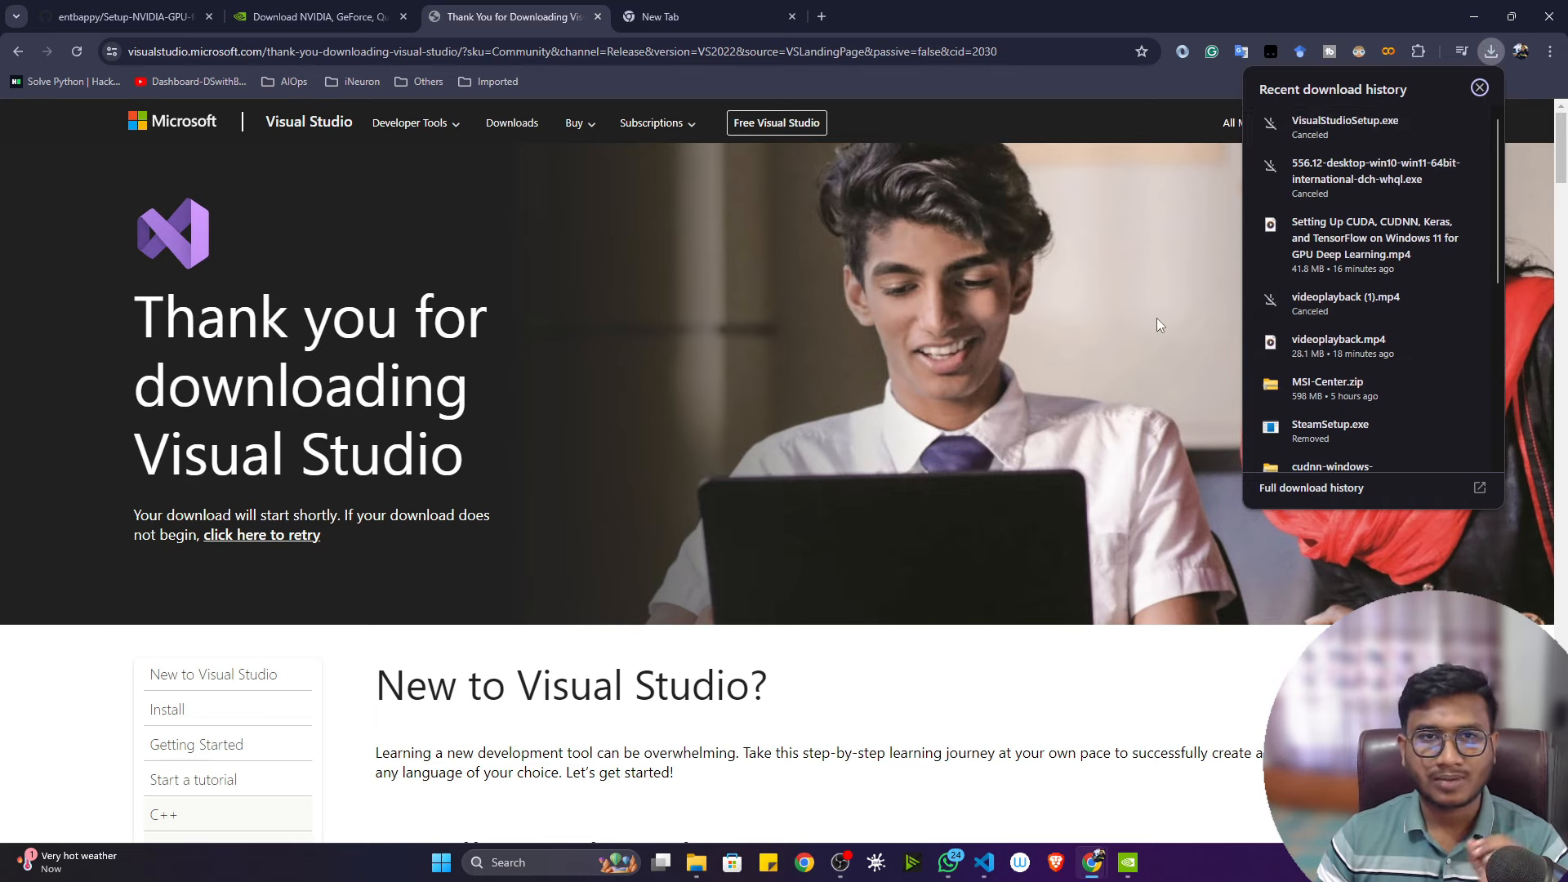
click(989, 297)
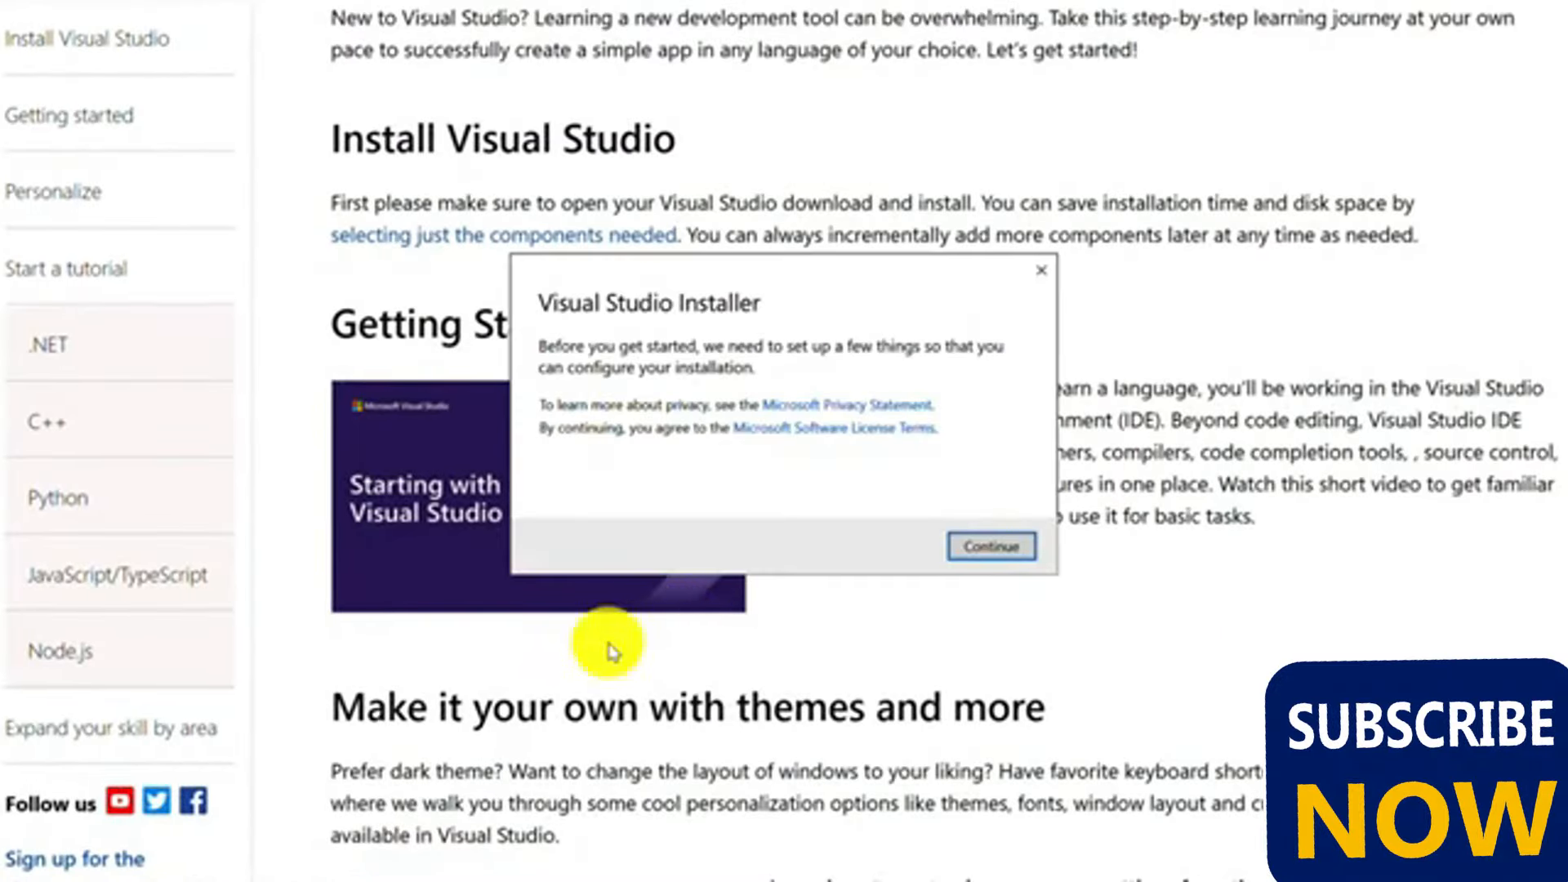
- Review the workloads and language packs offered for Visual Studio Community 2022 in the Visual Studio Installer
click(991, 547)
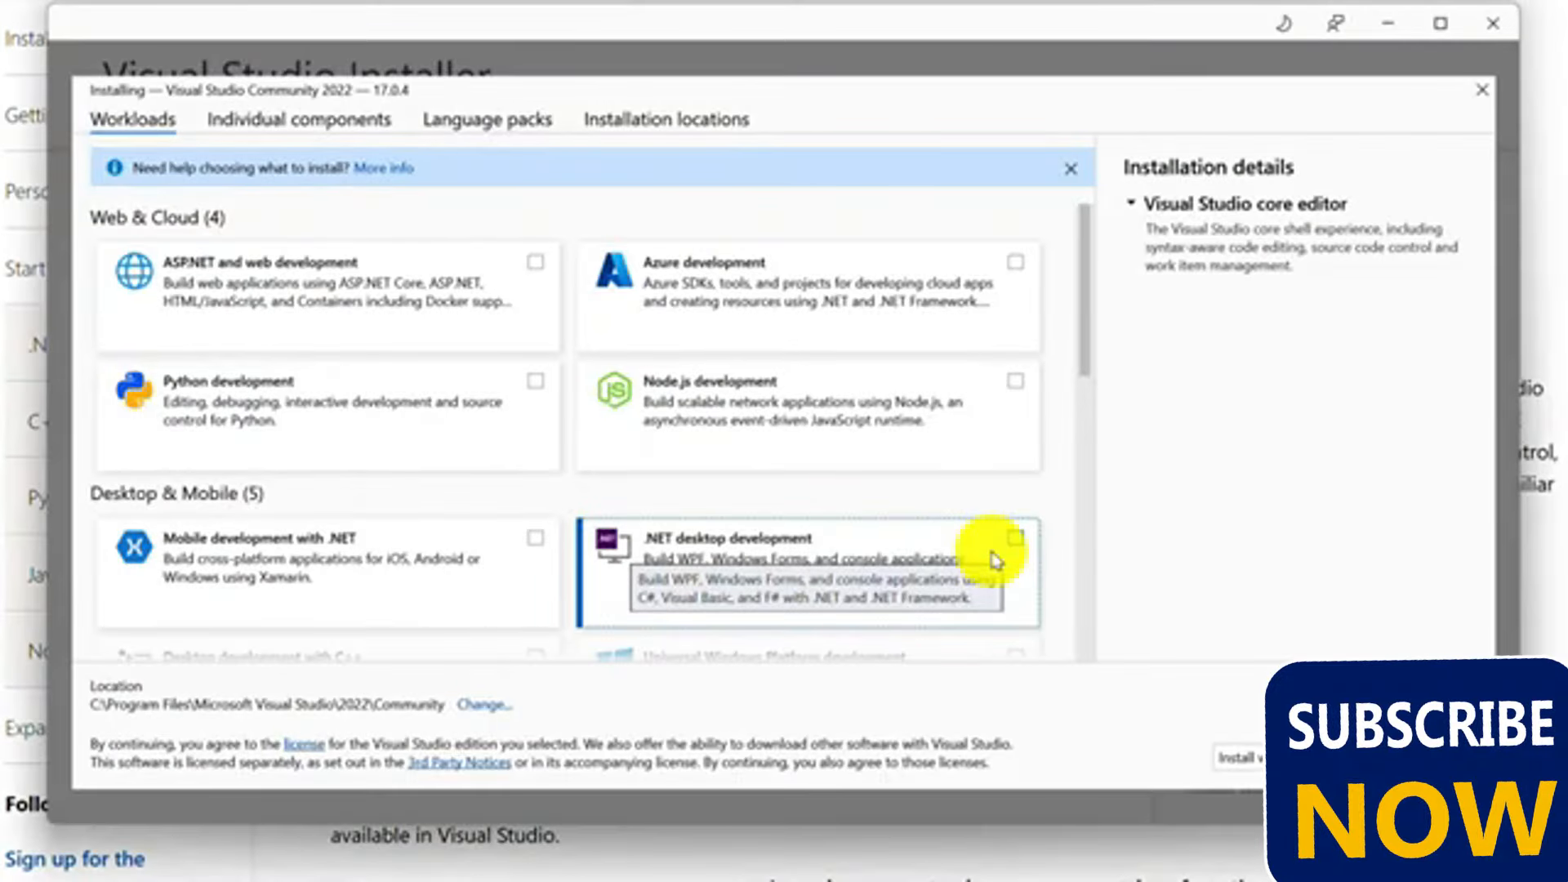
drag(1077, 239, 1051, 158)
click(513, 120)
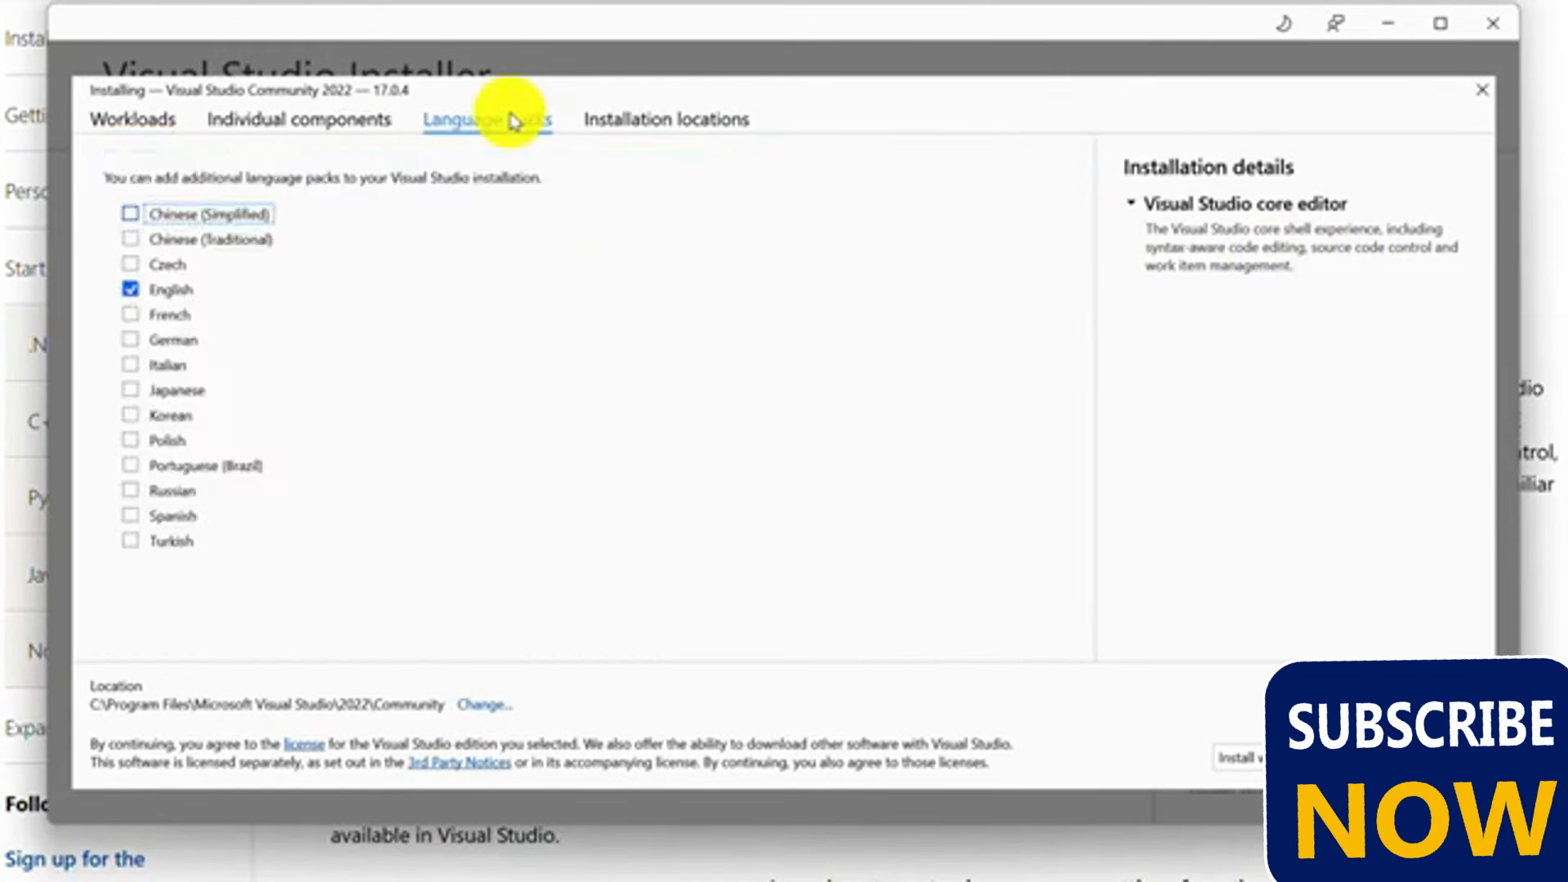
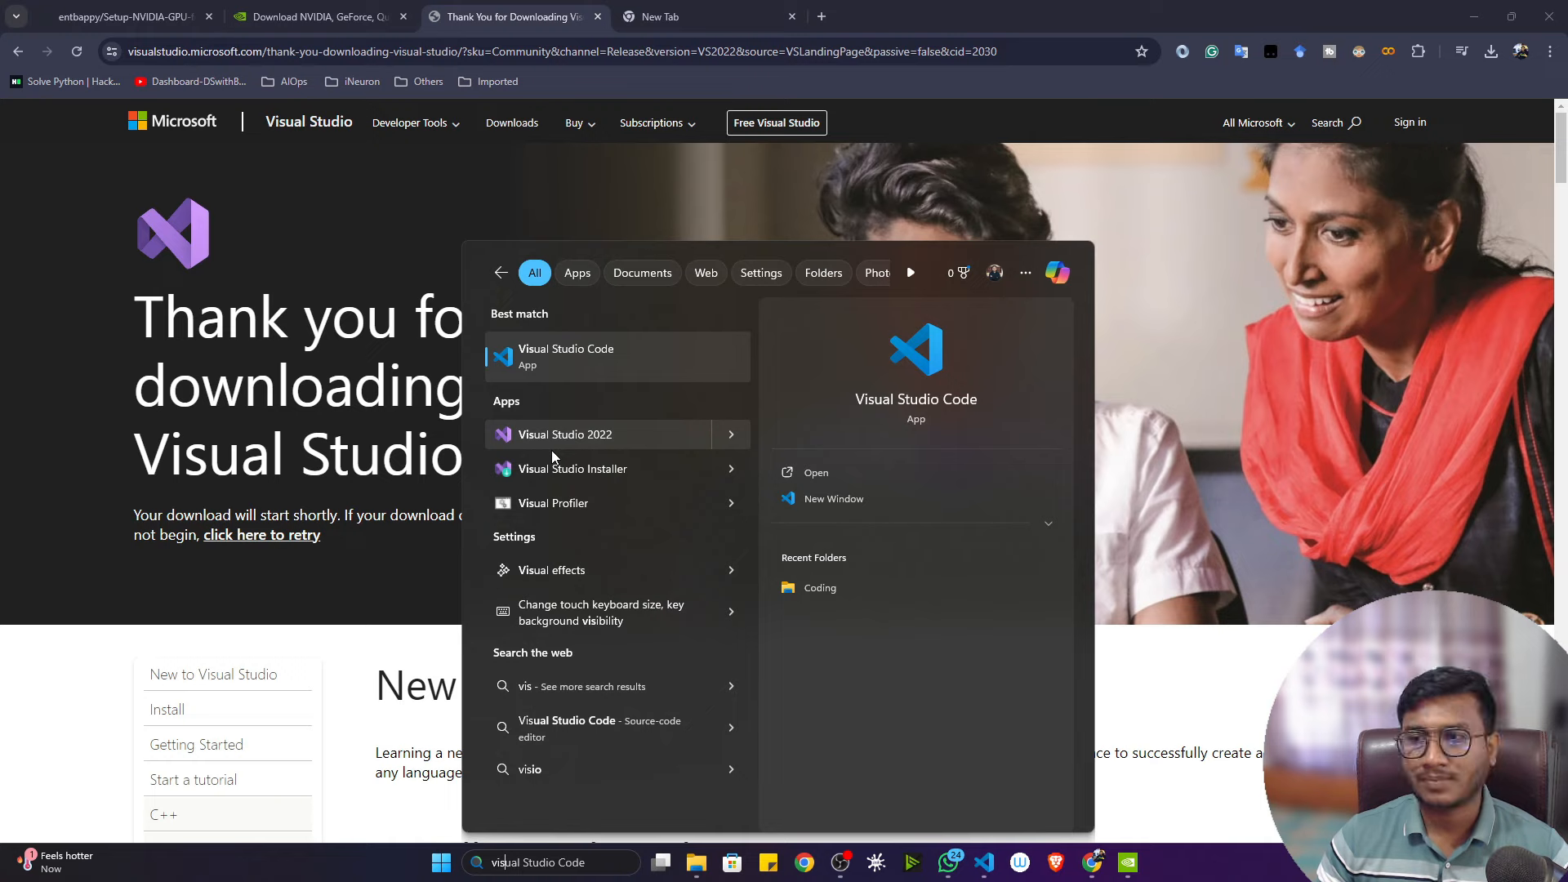
- Inspect the Visual Studio Community installation folder in File Explorer at C:\Program Files\Microsoft Visual Studio\2022\Community, then minimize the window
click(97, 511)
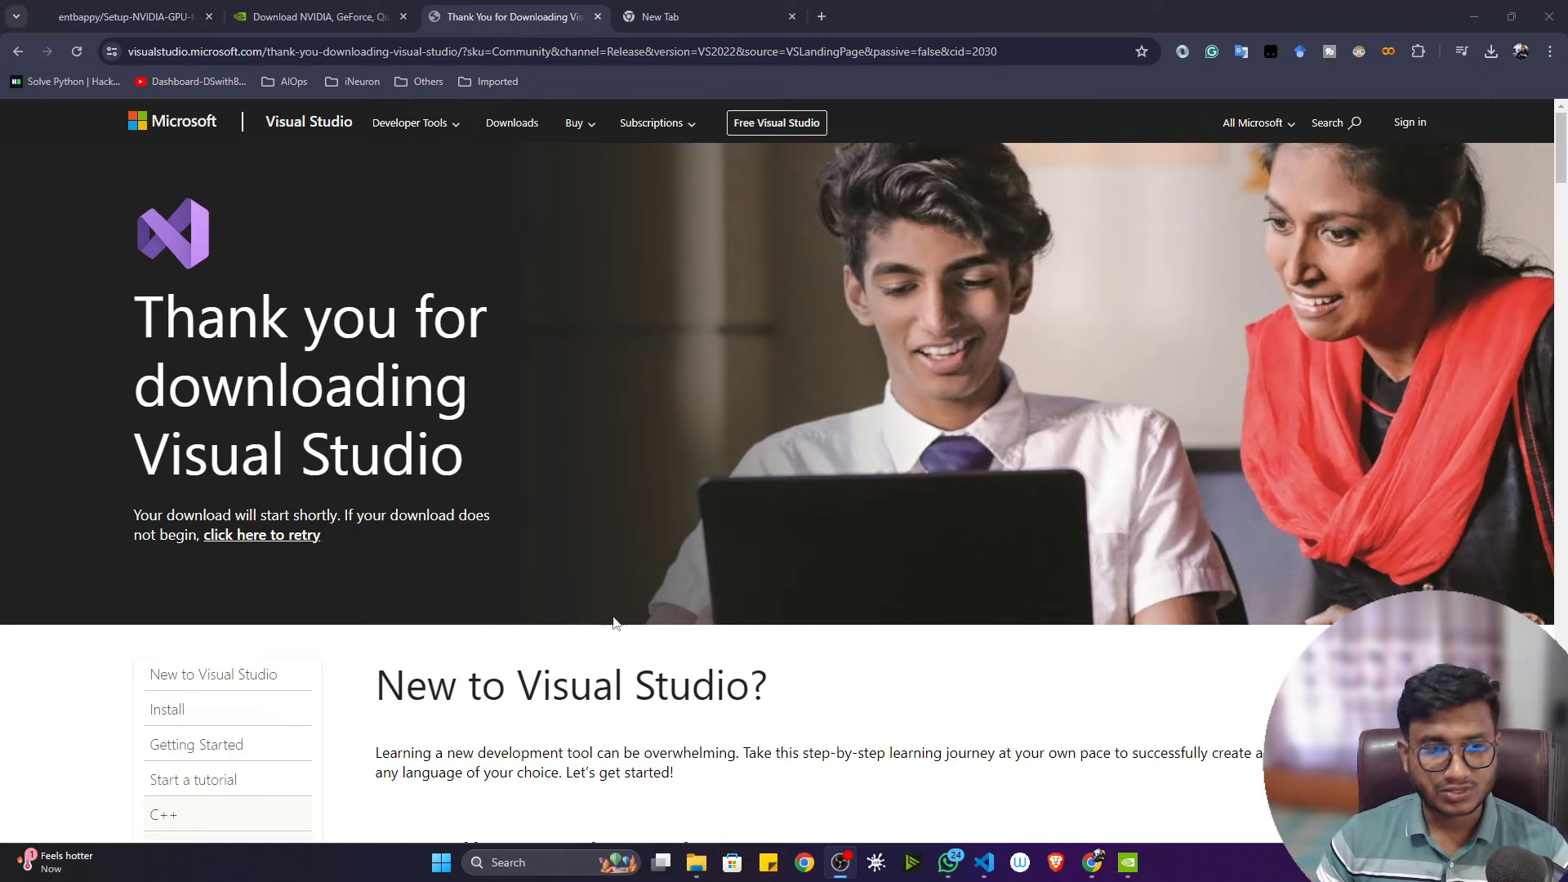
click(696, 862)
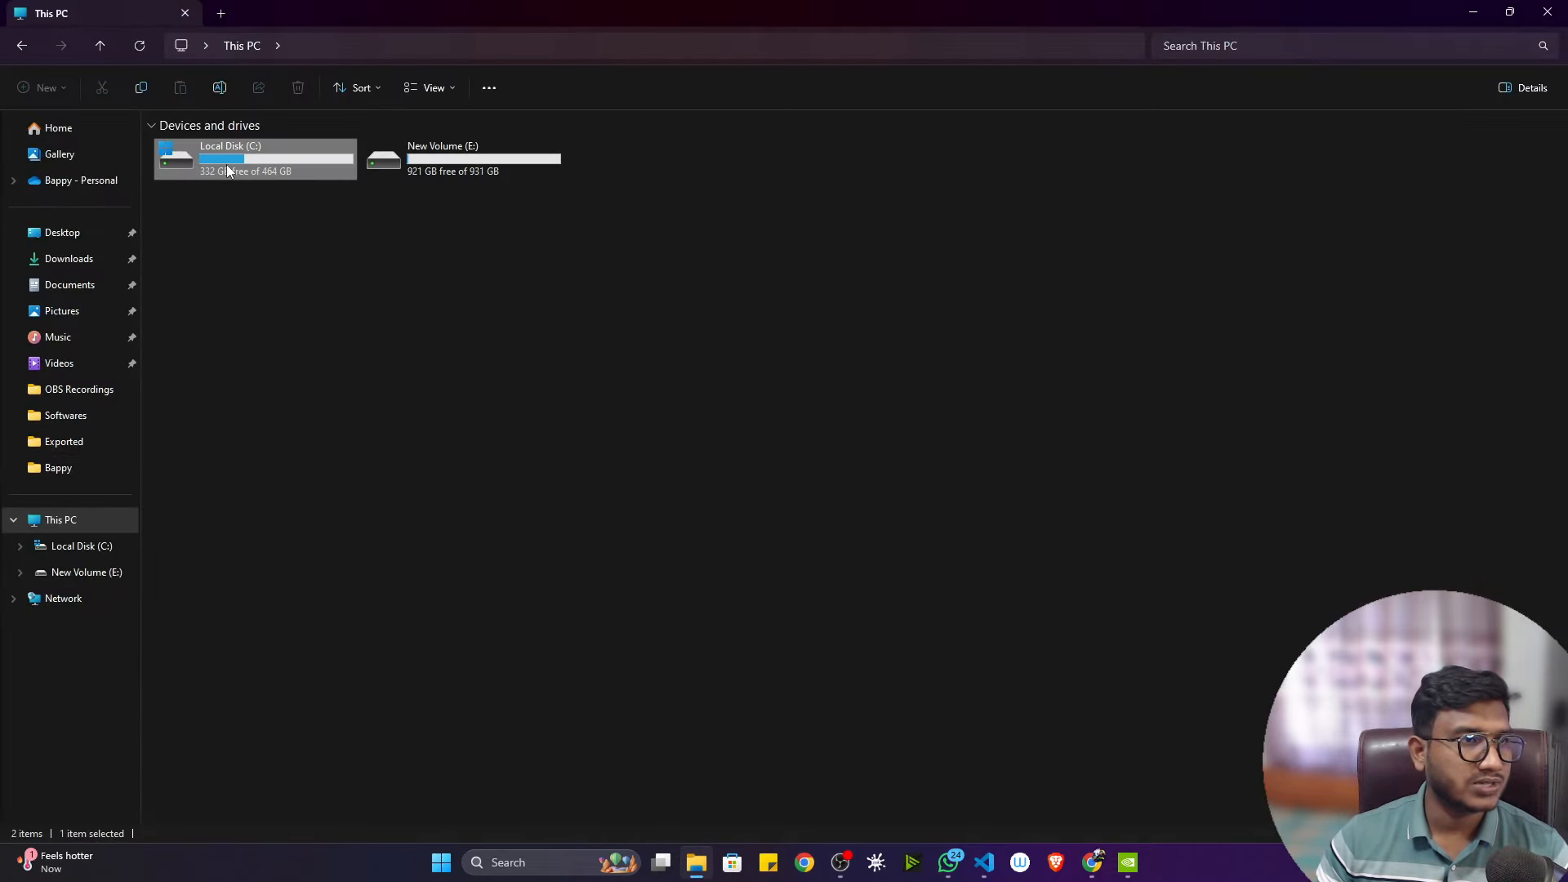
double_click(248, 164)
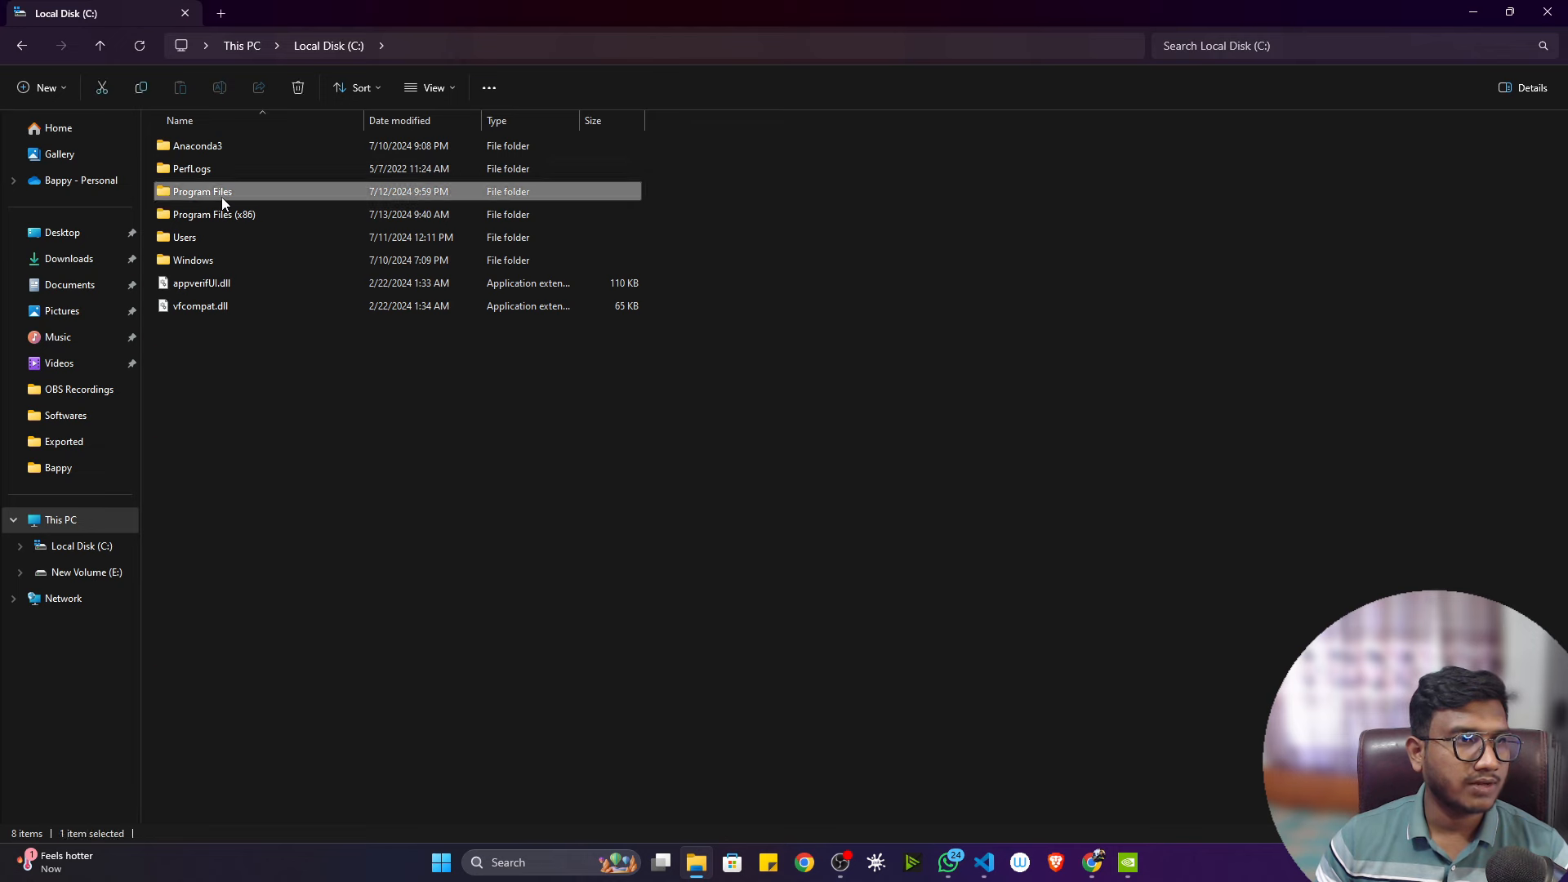
double_click(222, 197)
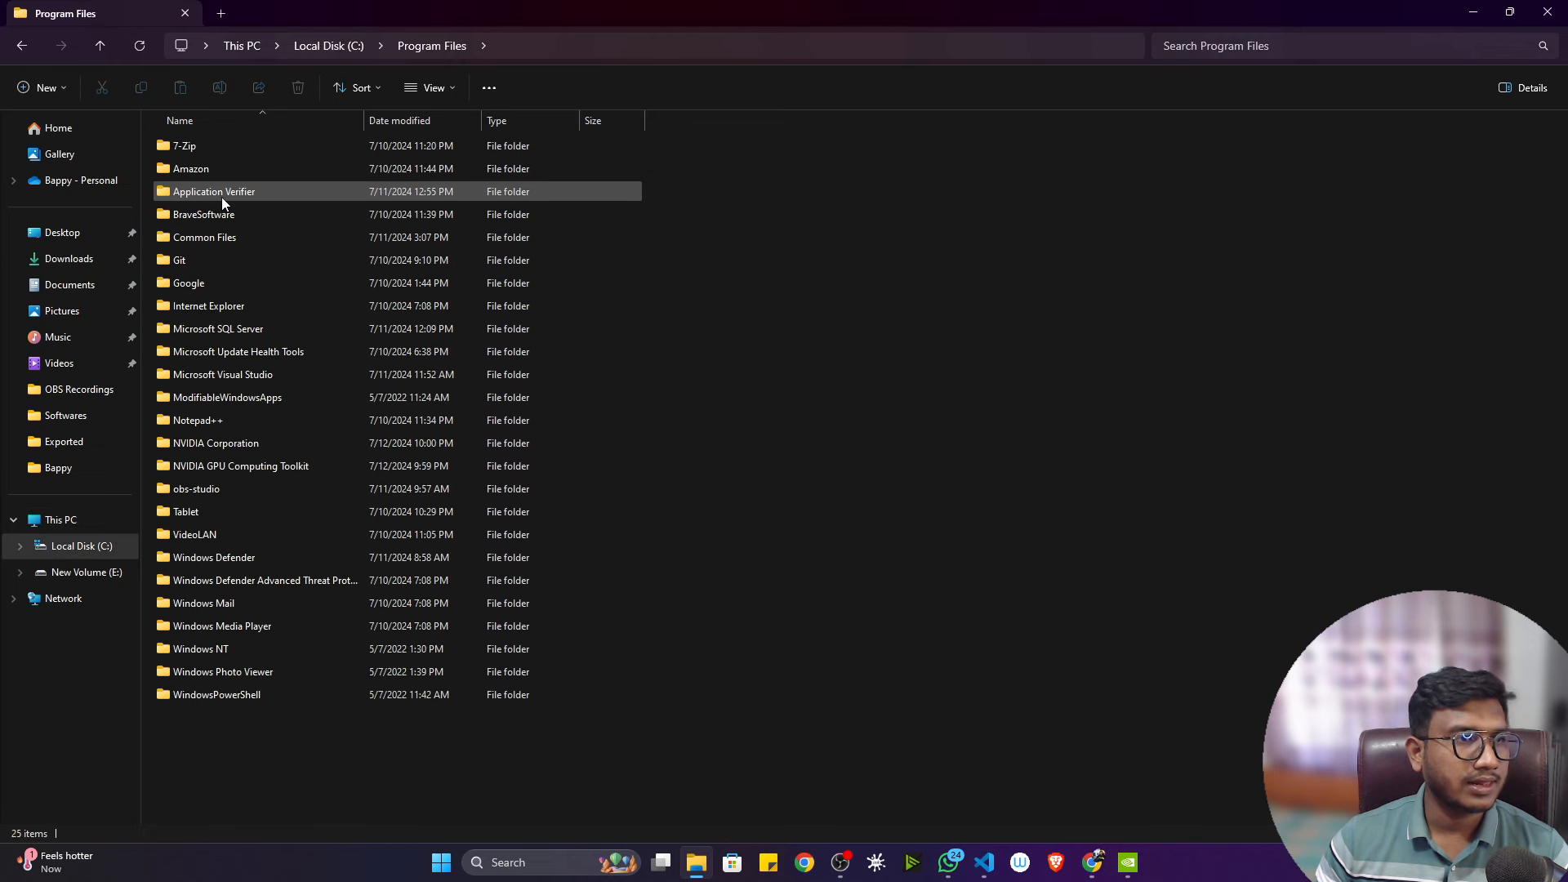
double_click(229, 375)
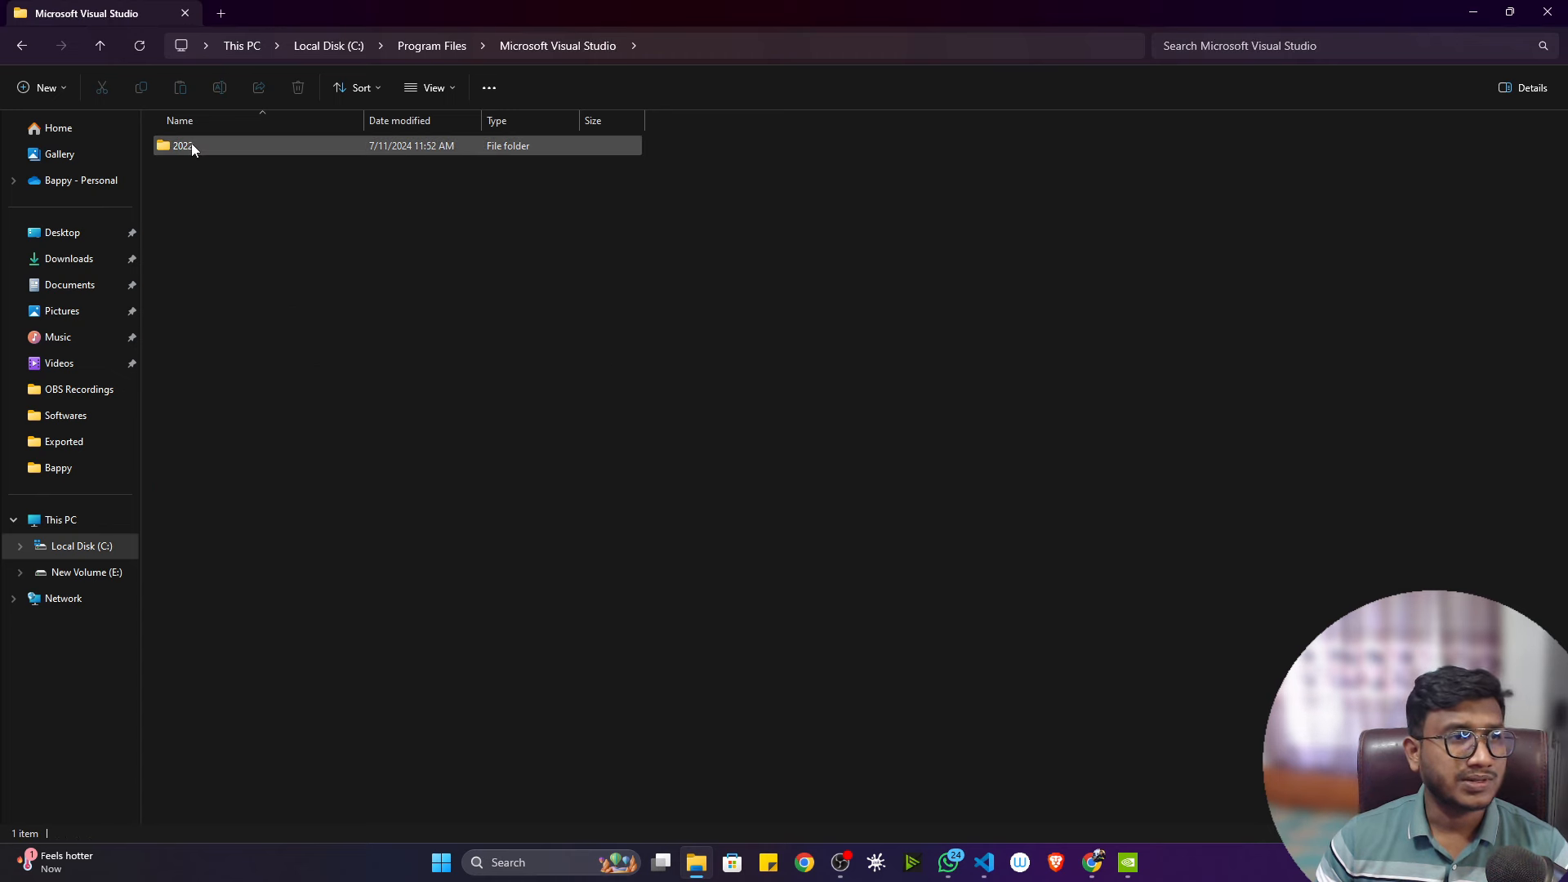
double_click(195, 147)
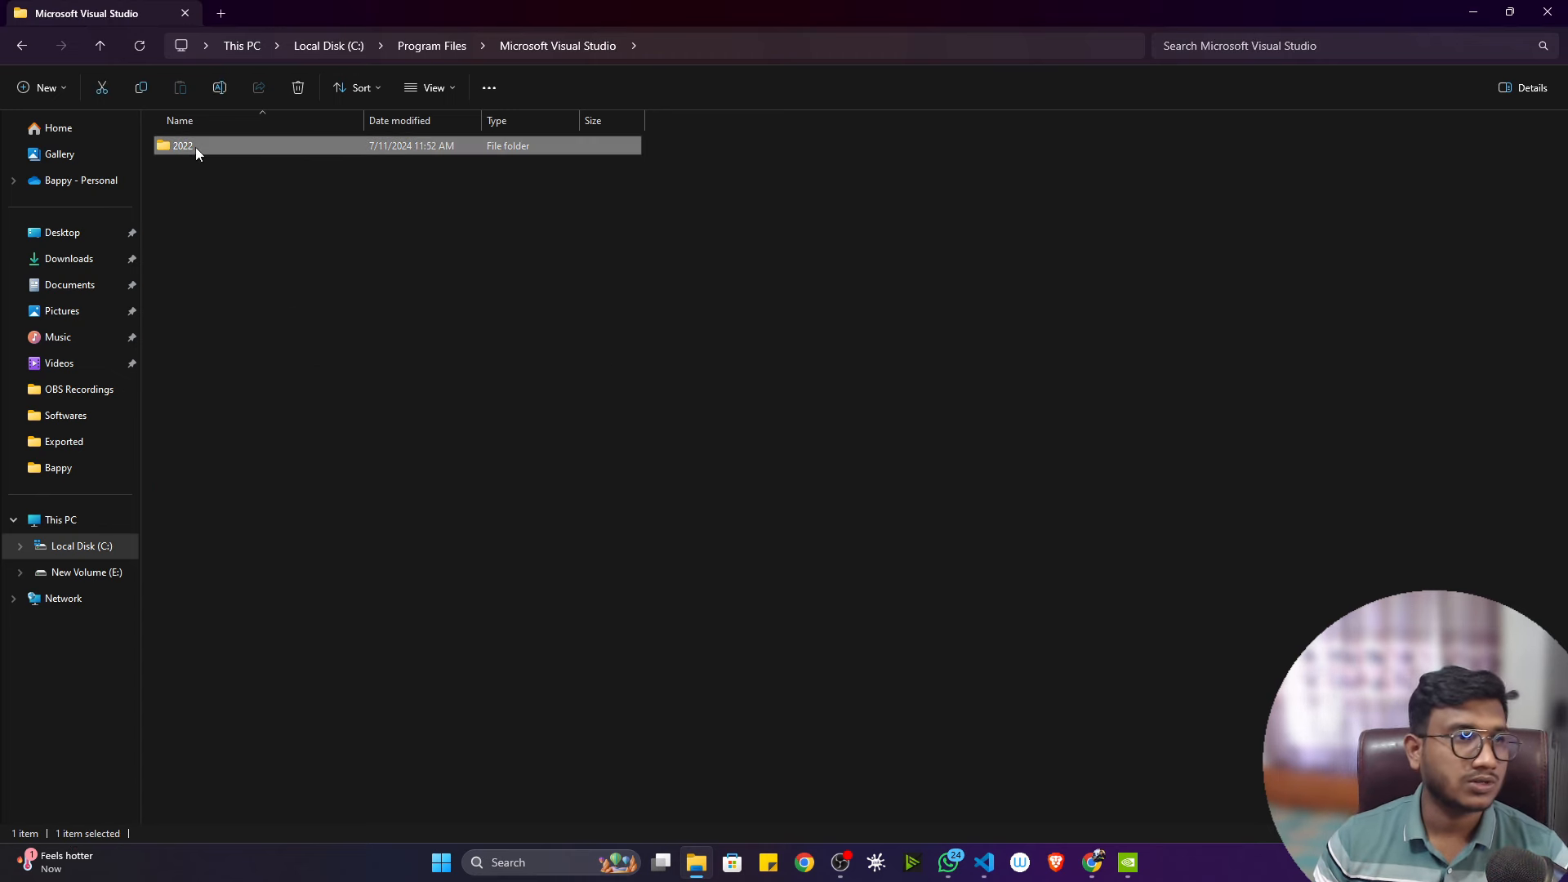
double_click(194, 147)
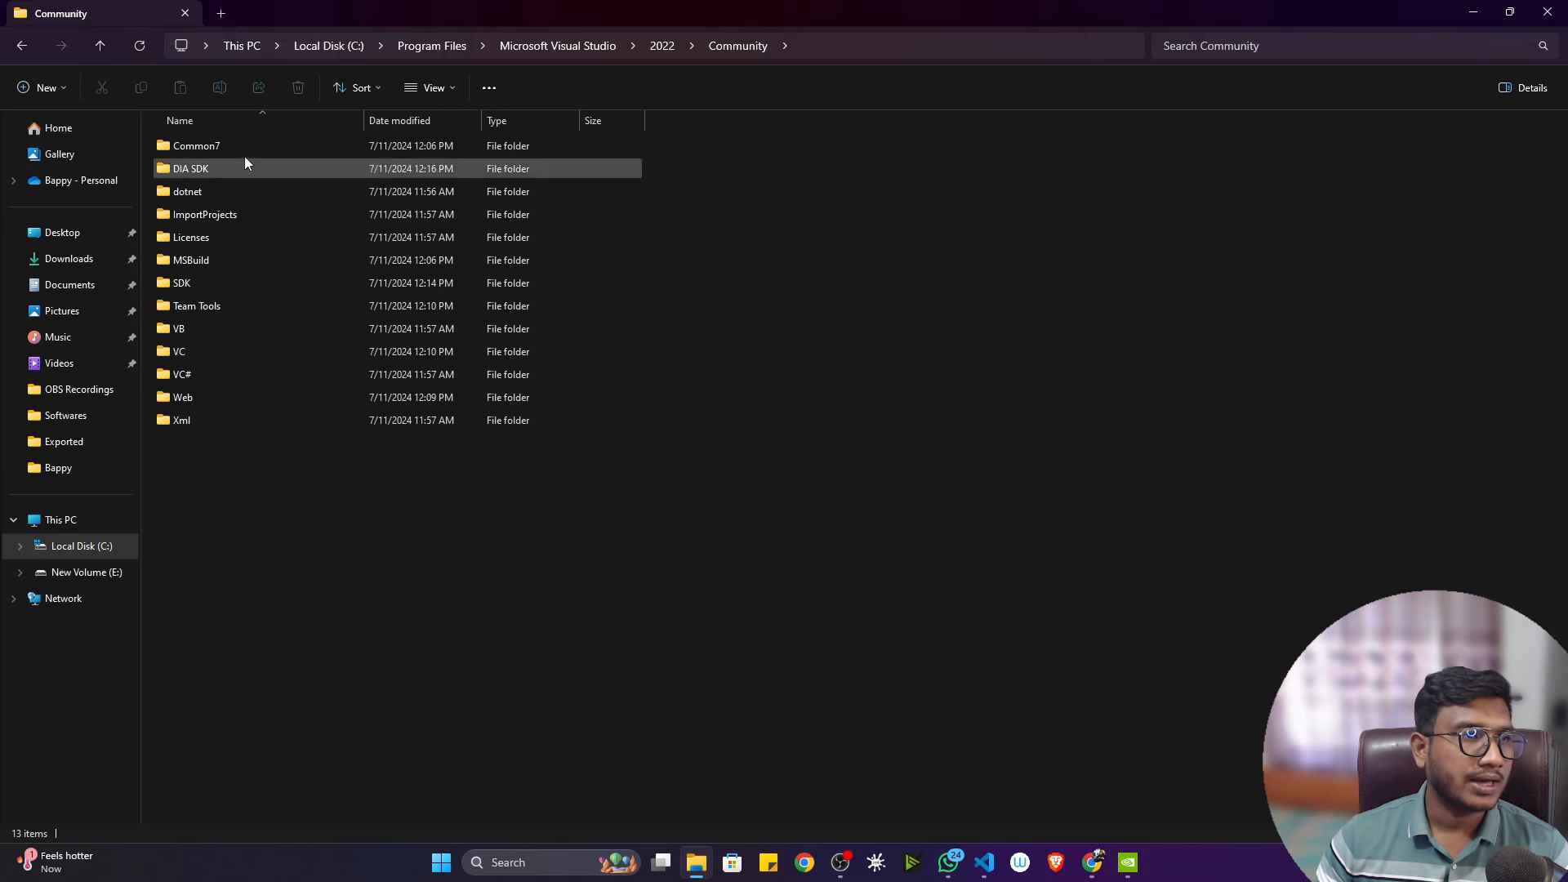
drag(484, 601, 164, 185)
click(379, 568)
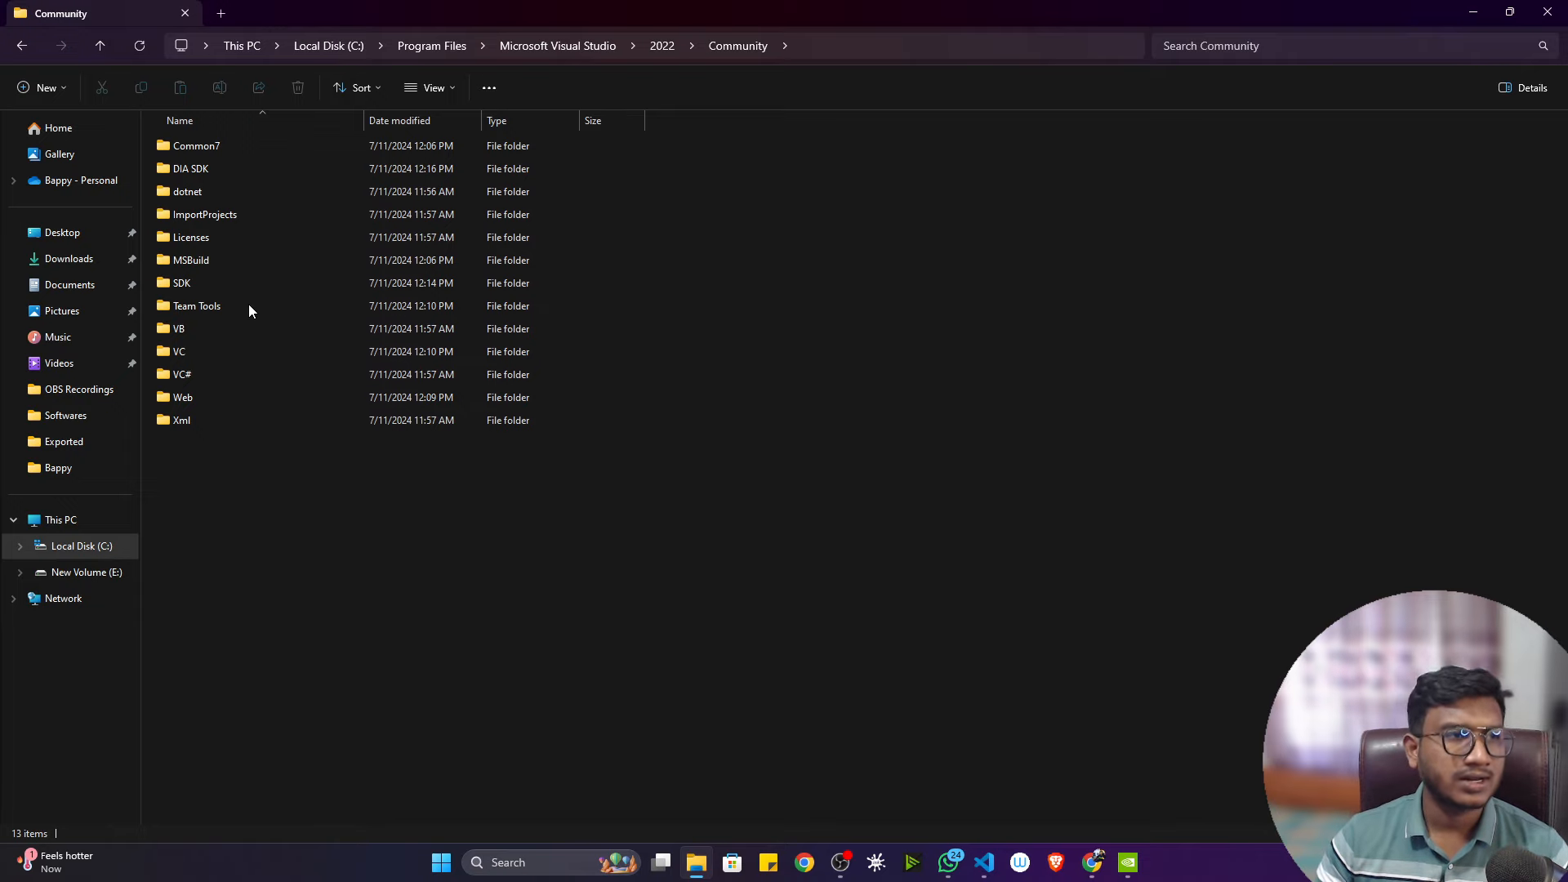
click(1473, 12)
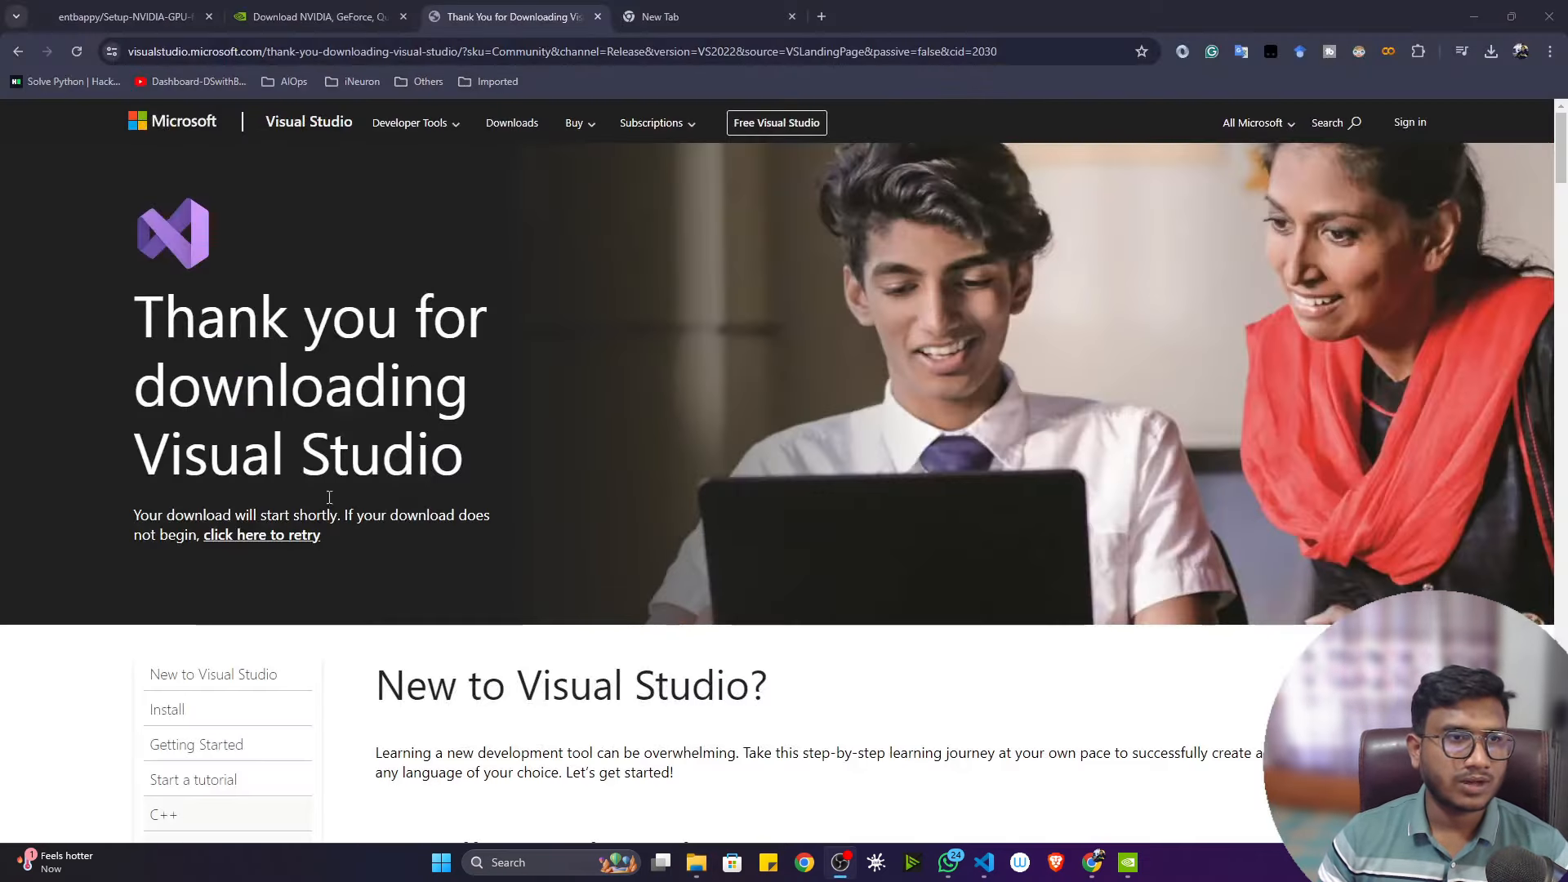
- Return to the GitHub README's Anaconda/Miniconda step and open its Download Anaconda link in a new browser tab, switching to it
click(117, 9)
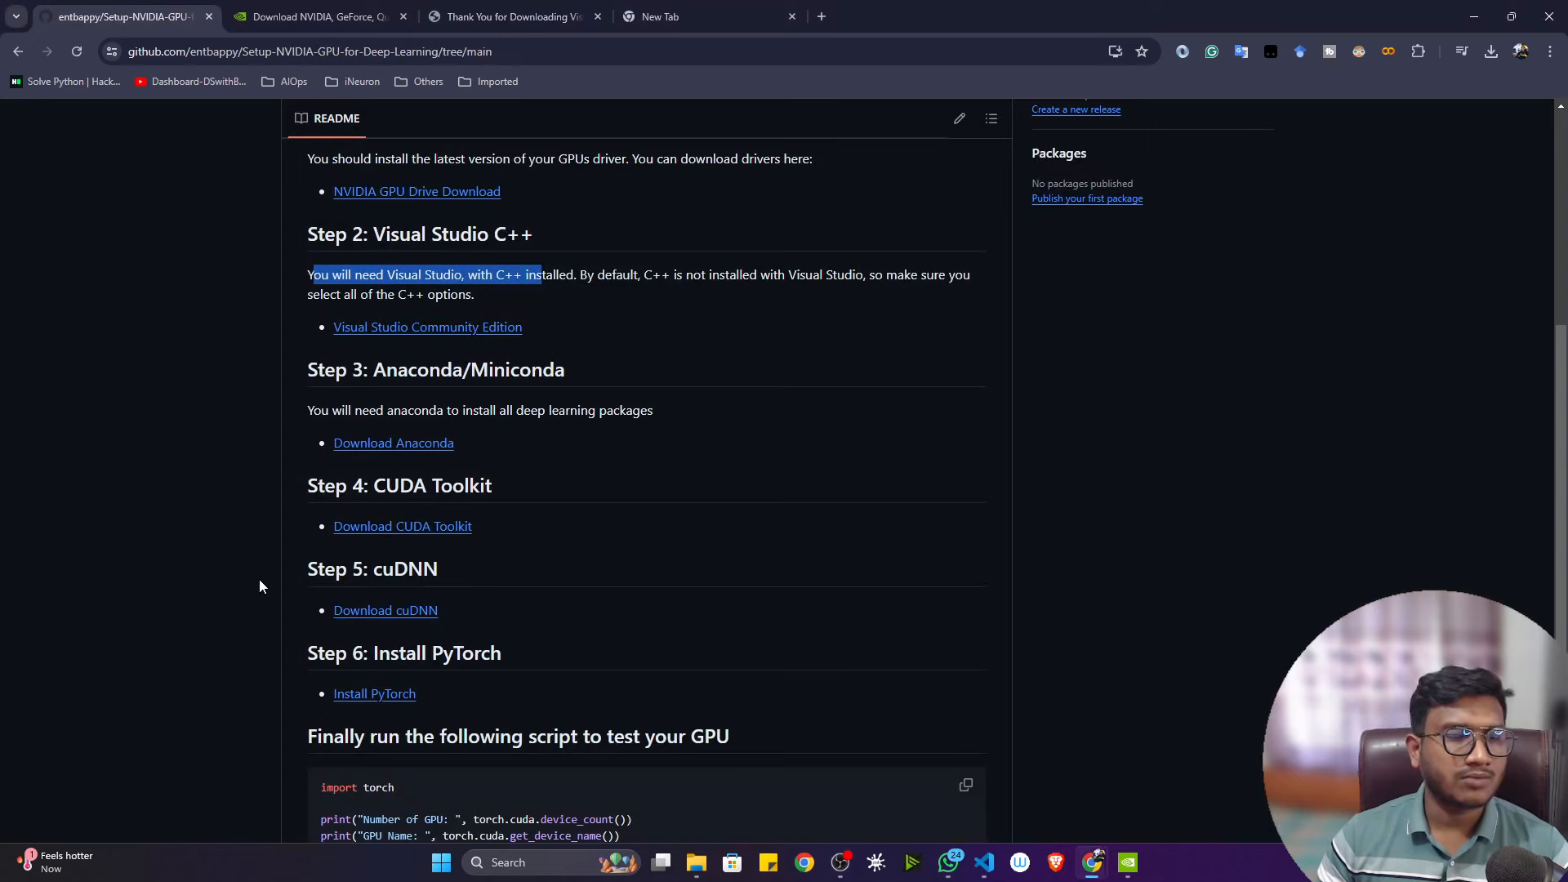
scroll(219, 576, down, 1)
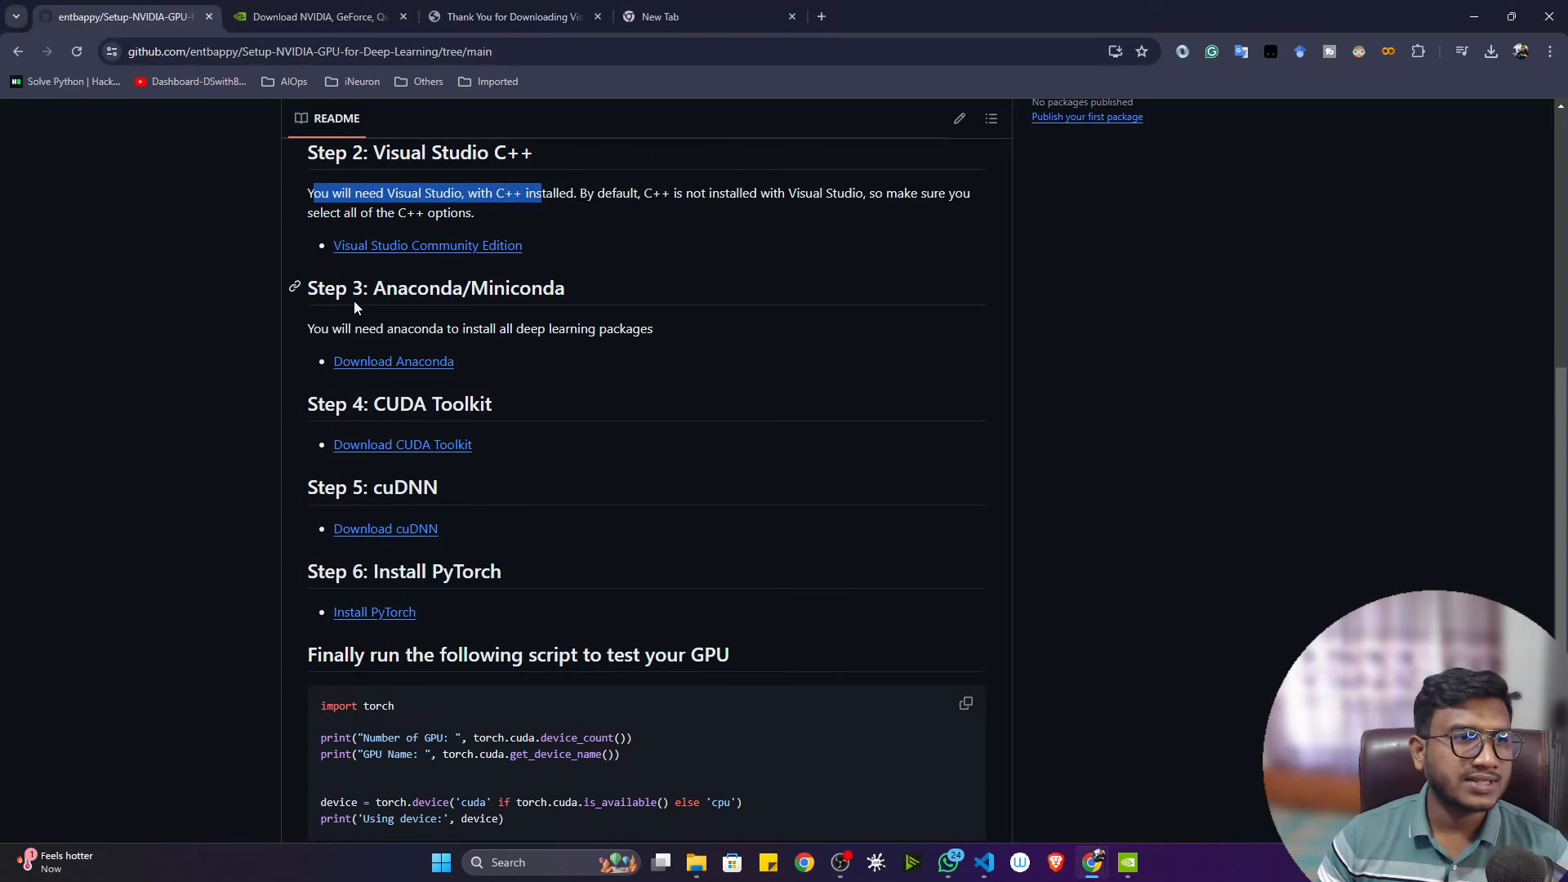
drag(371, 292, 599, 284)
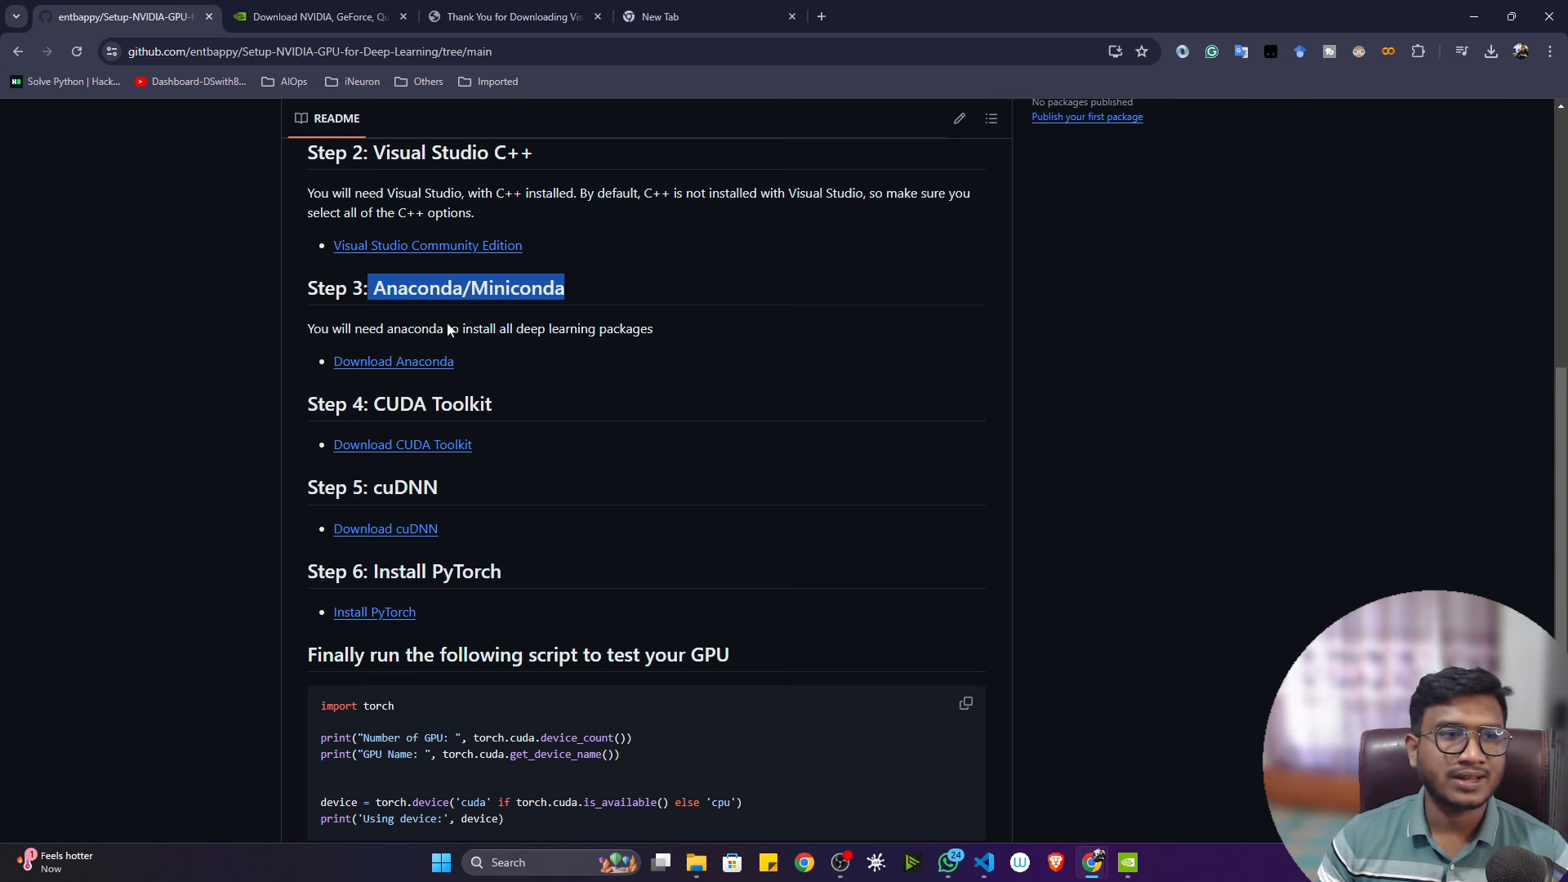
right_click(362, 369)
click(390, 375)
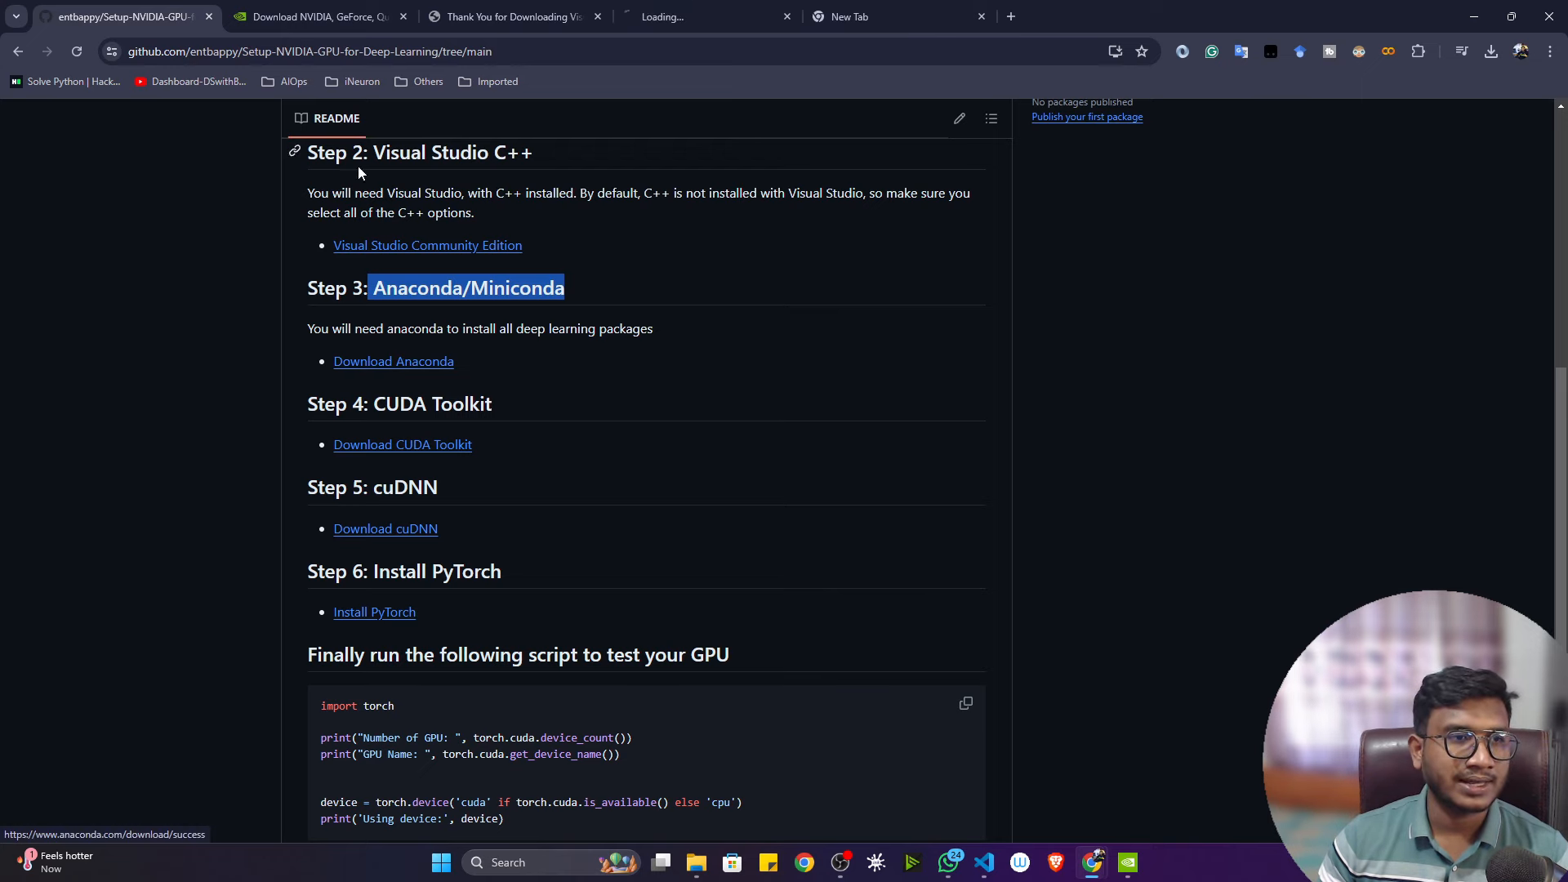
click(745, 7)
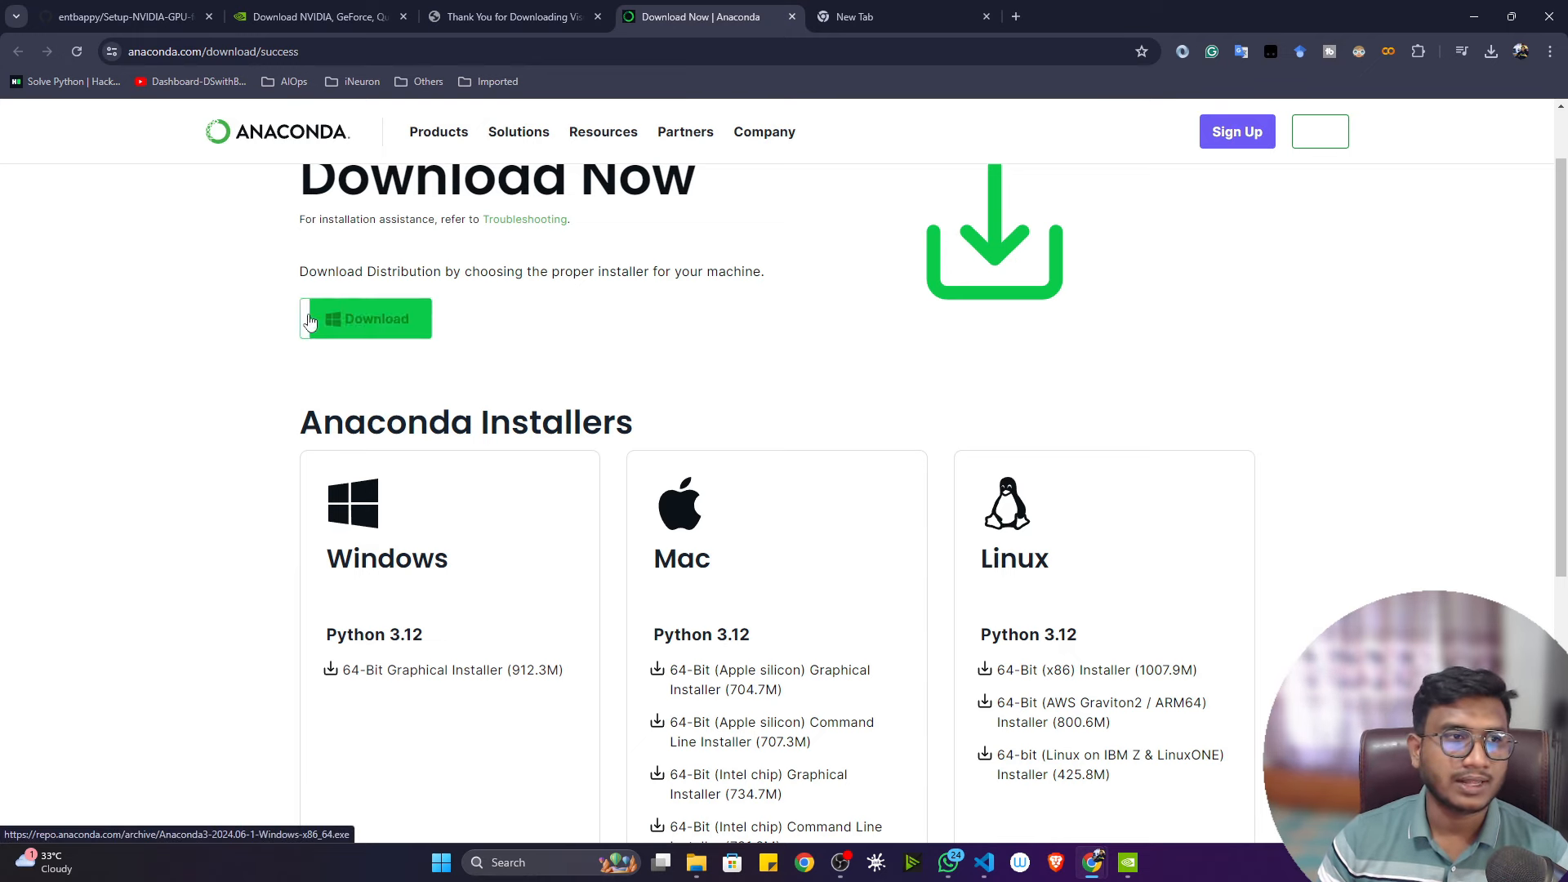
- Start downloading the Anaconda installer for Windows, cancel it in the recent download history, and close the history
click(310, 321)
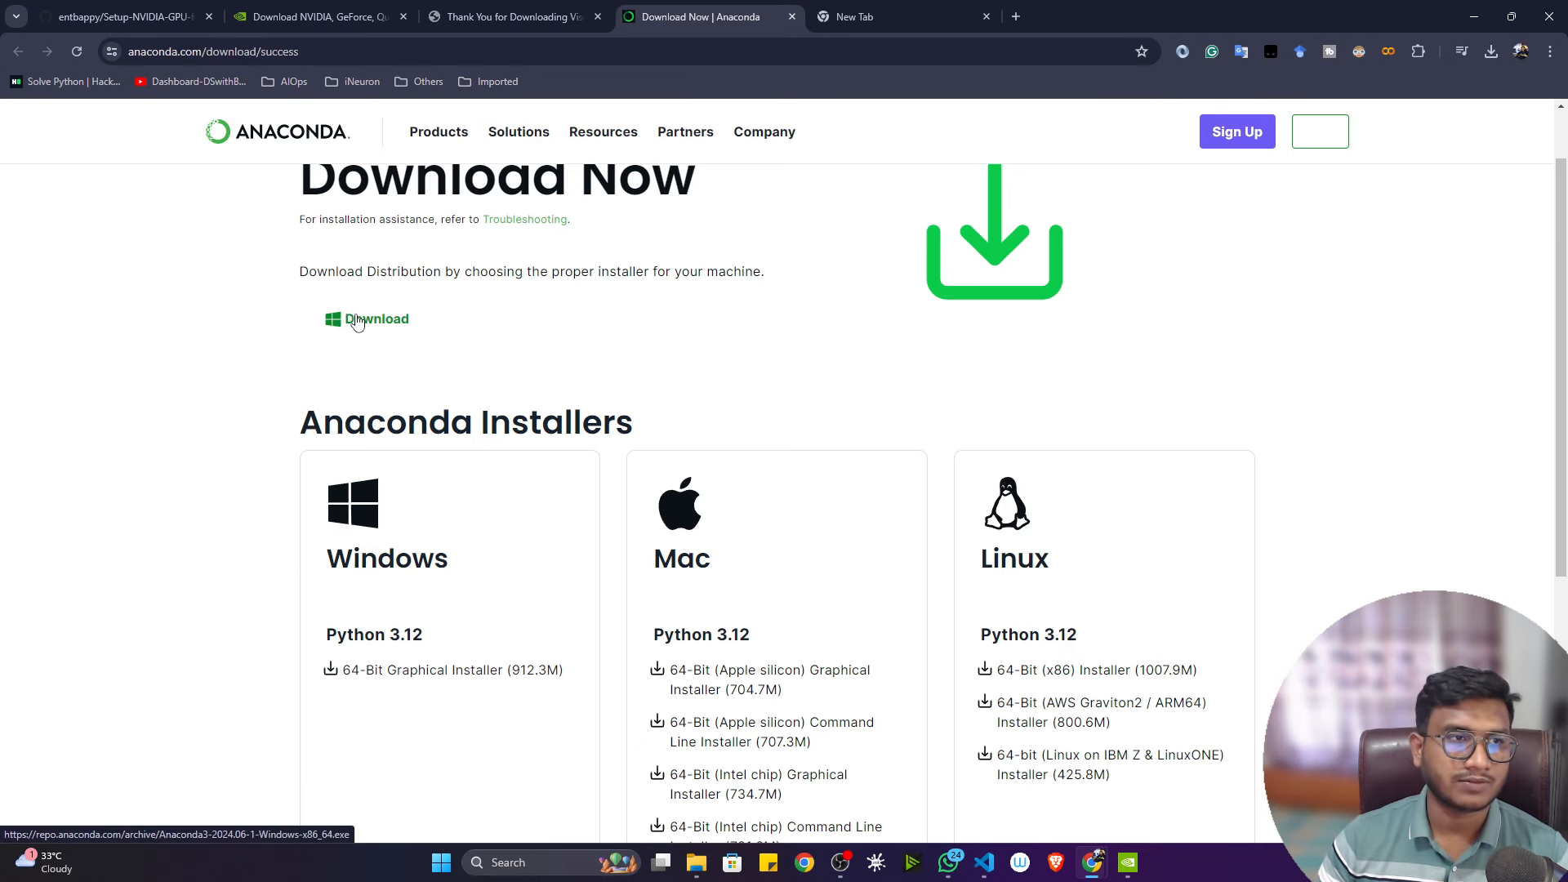
click(1489, 53)
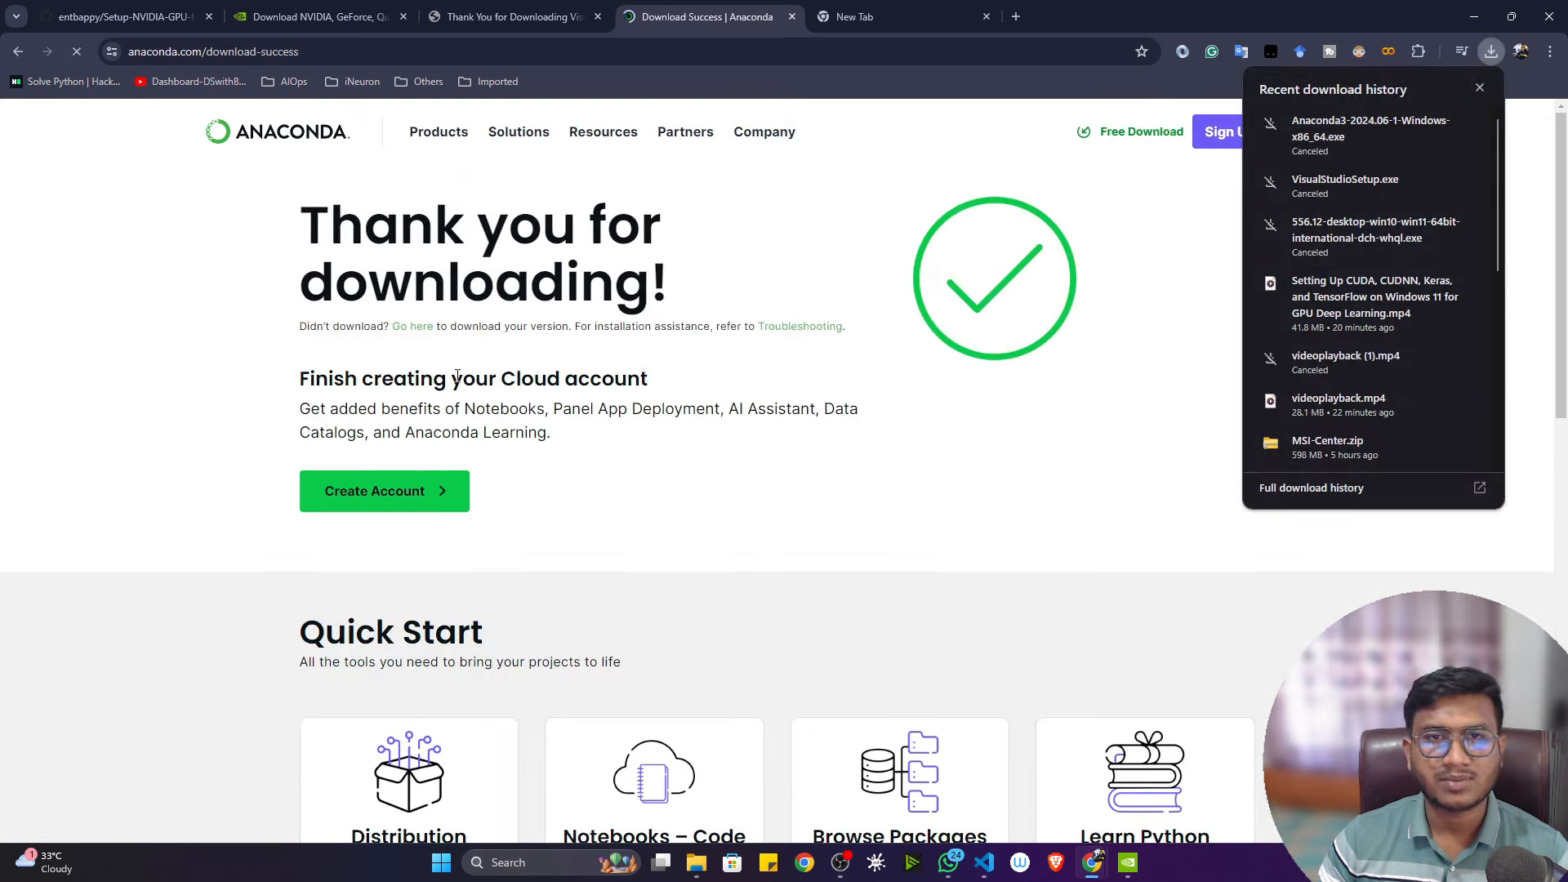
click(127, 338)
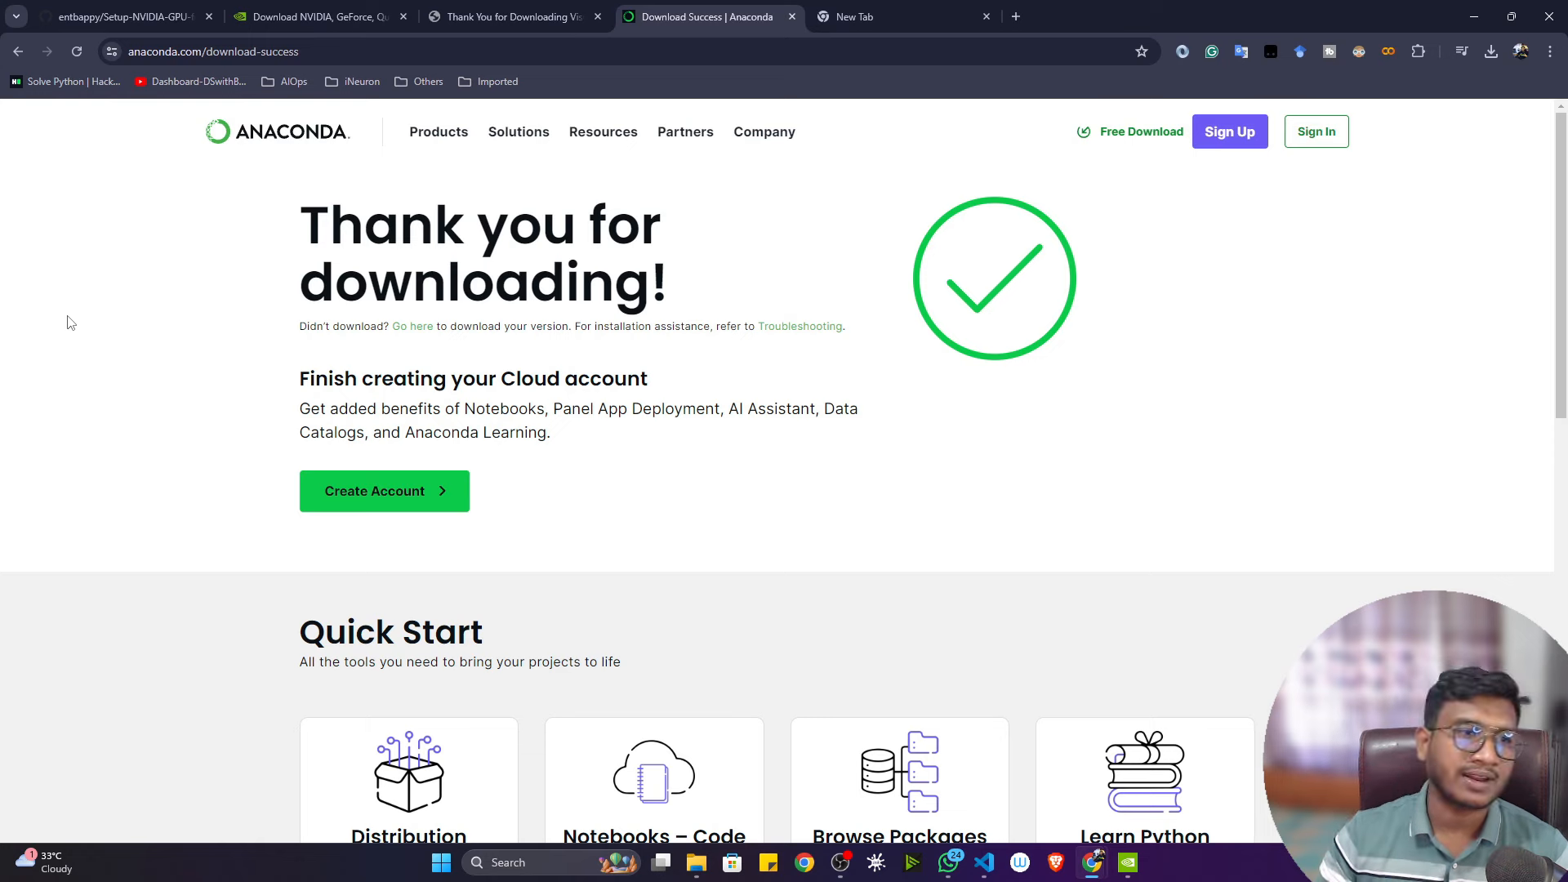
- Search Windows for "ana", open Anaconda Prompt, and reposition its window over the browser
click(556, 862)
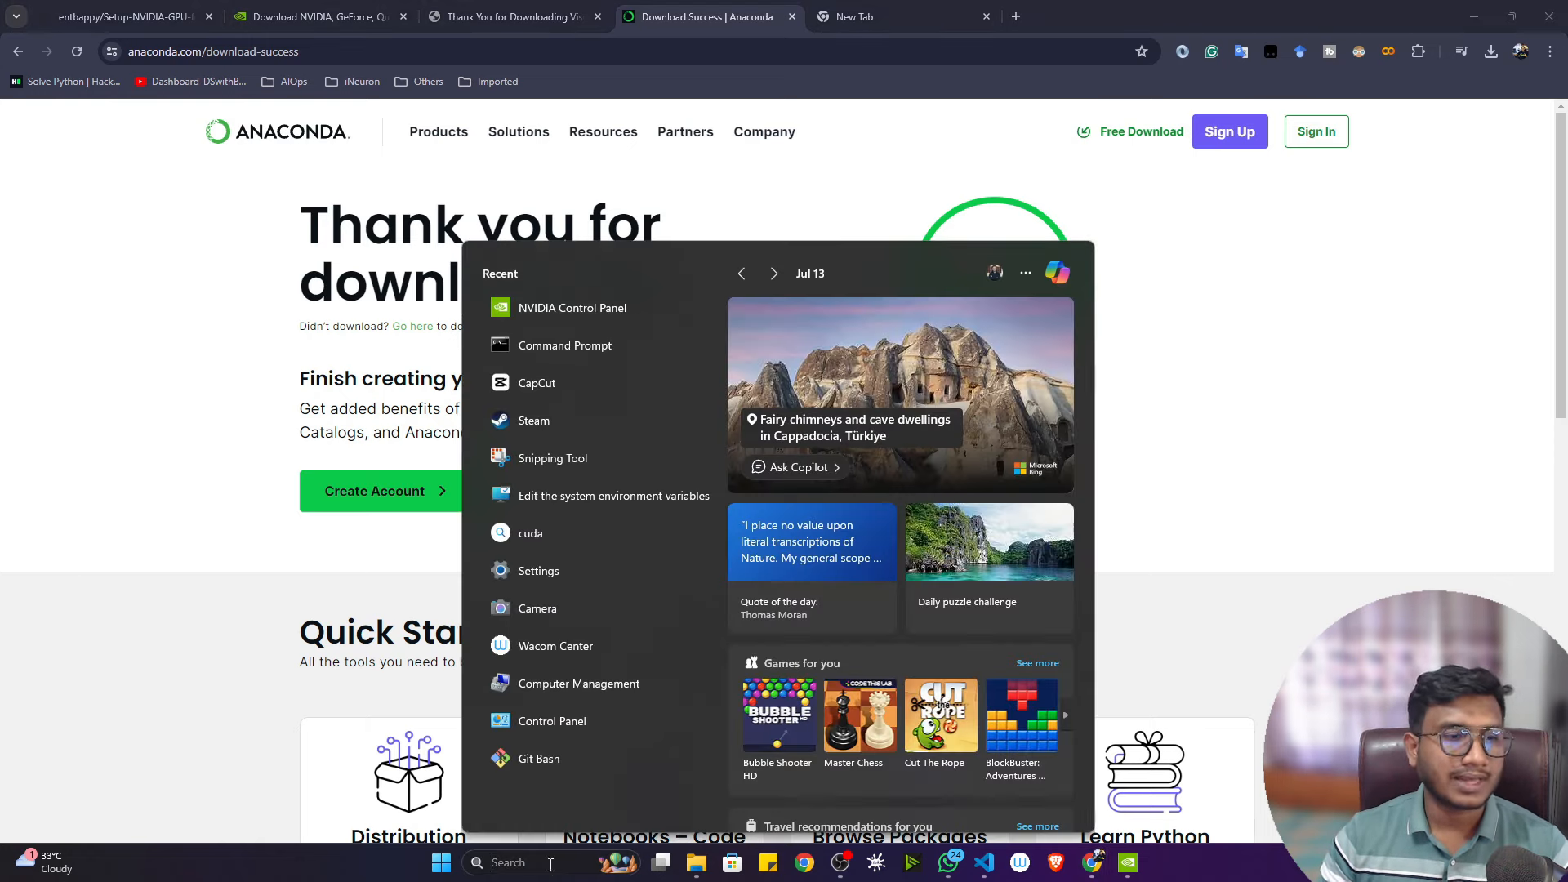
text(anaconda Prompt)
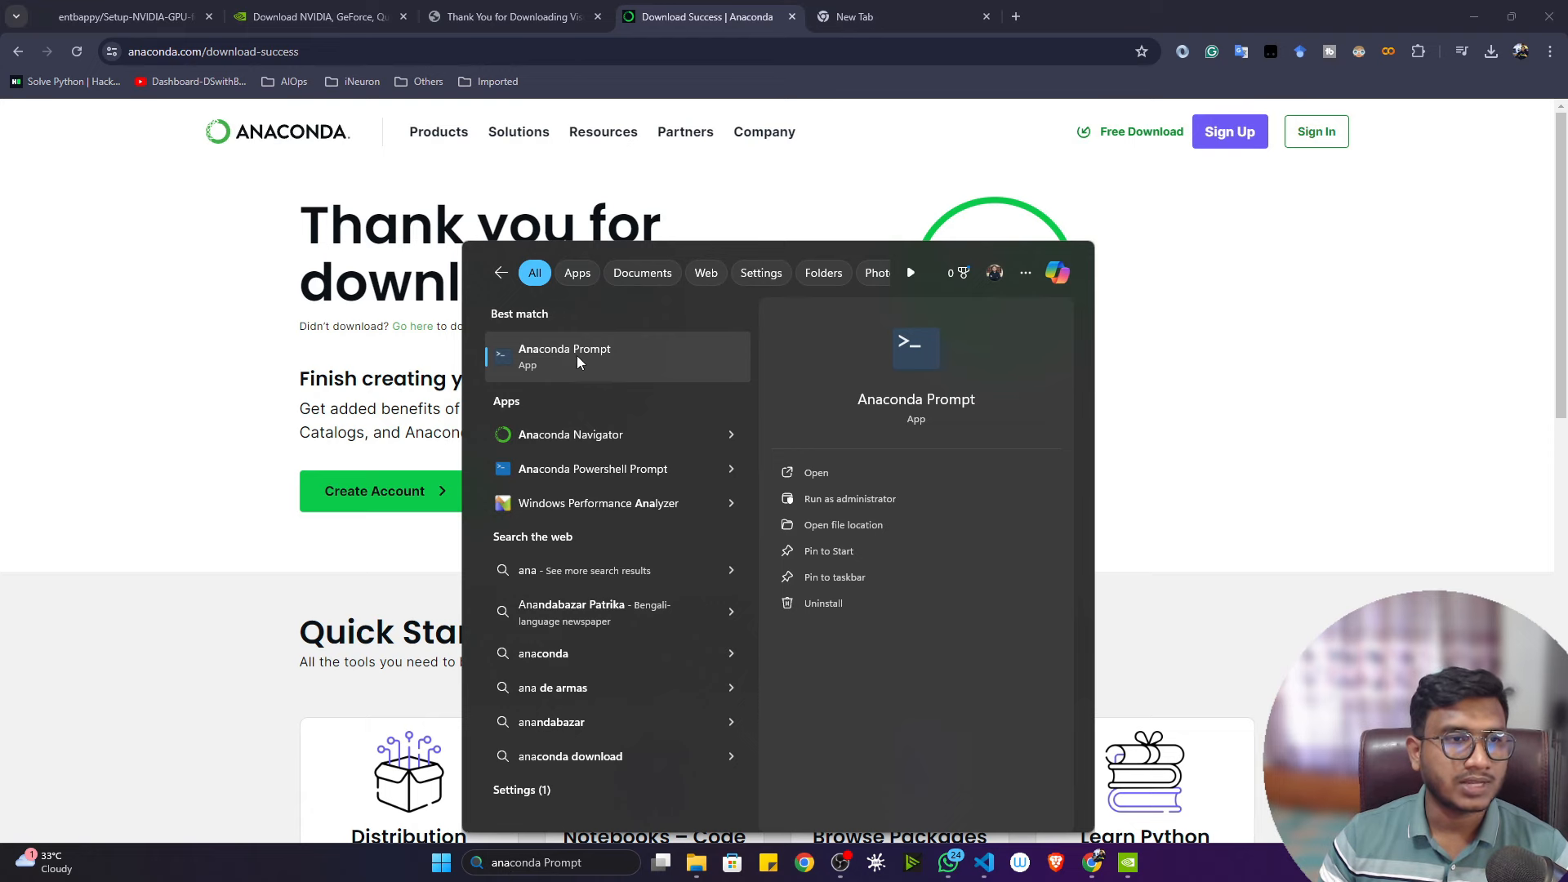
click(577, 355)
drag(436, 166, 661, 185)
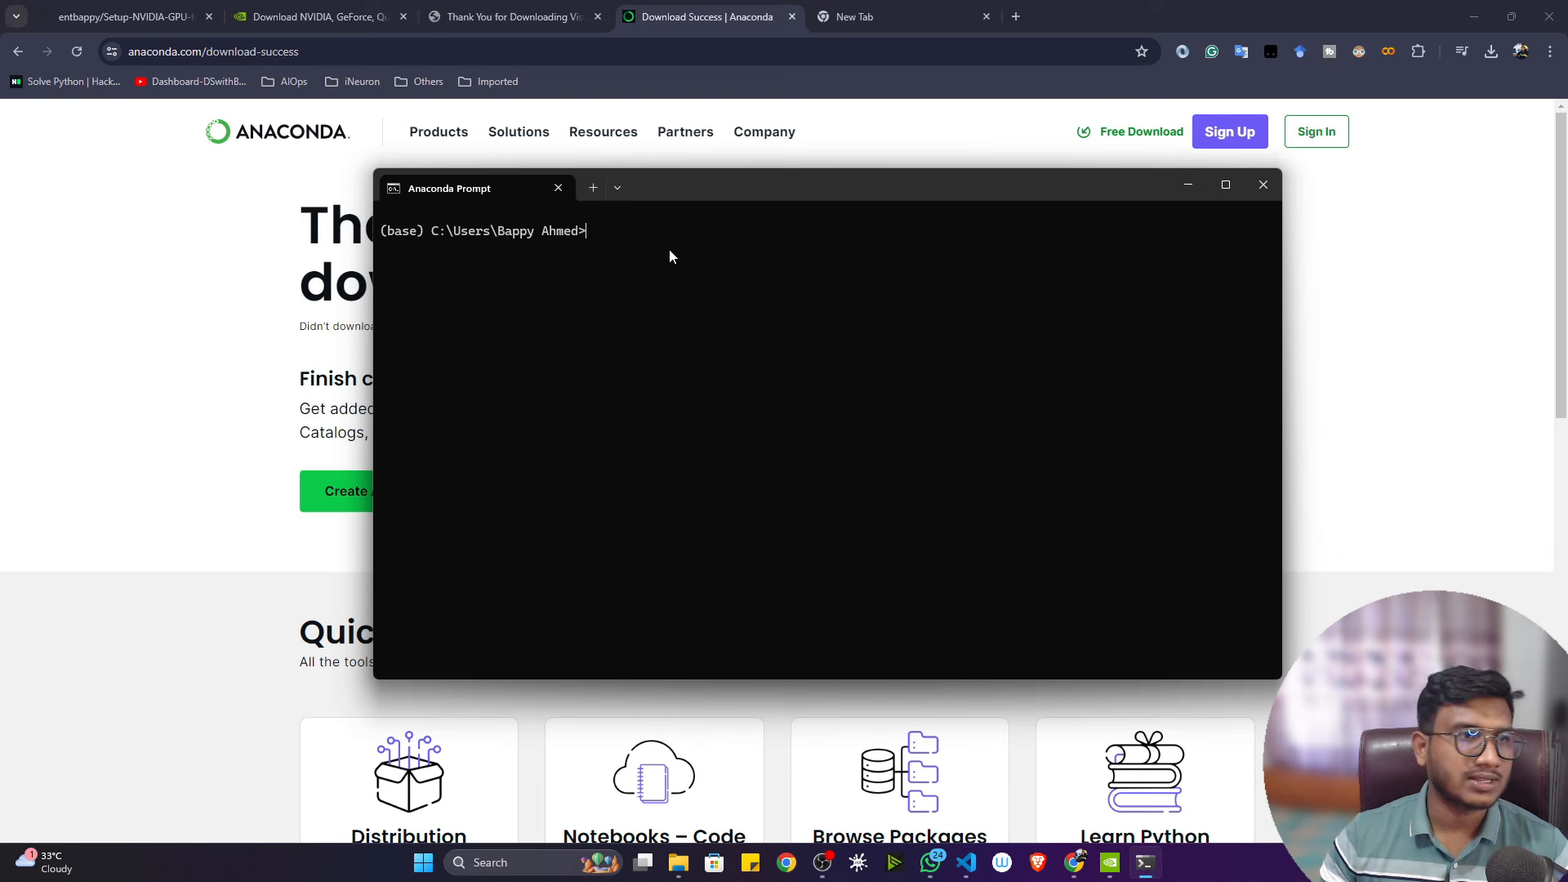
drag(652, 246, 404, 216)
click(580, 249)
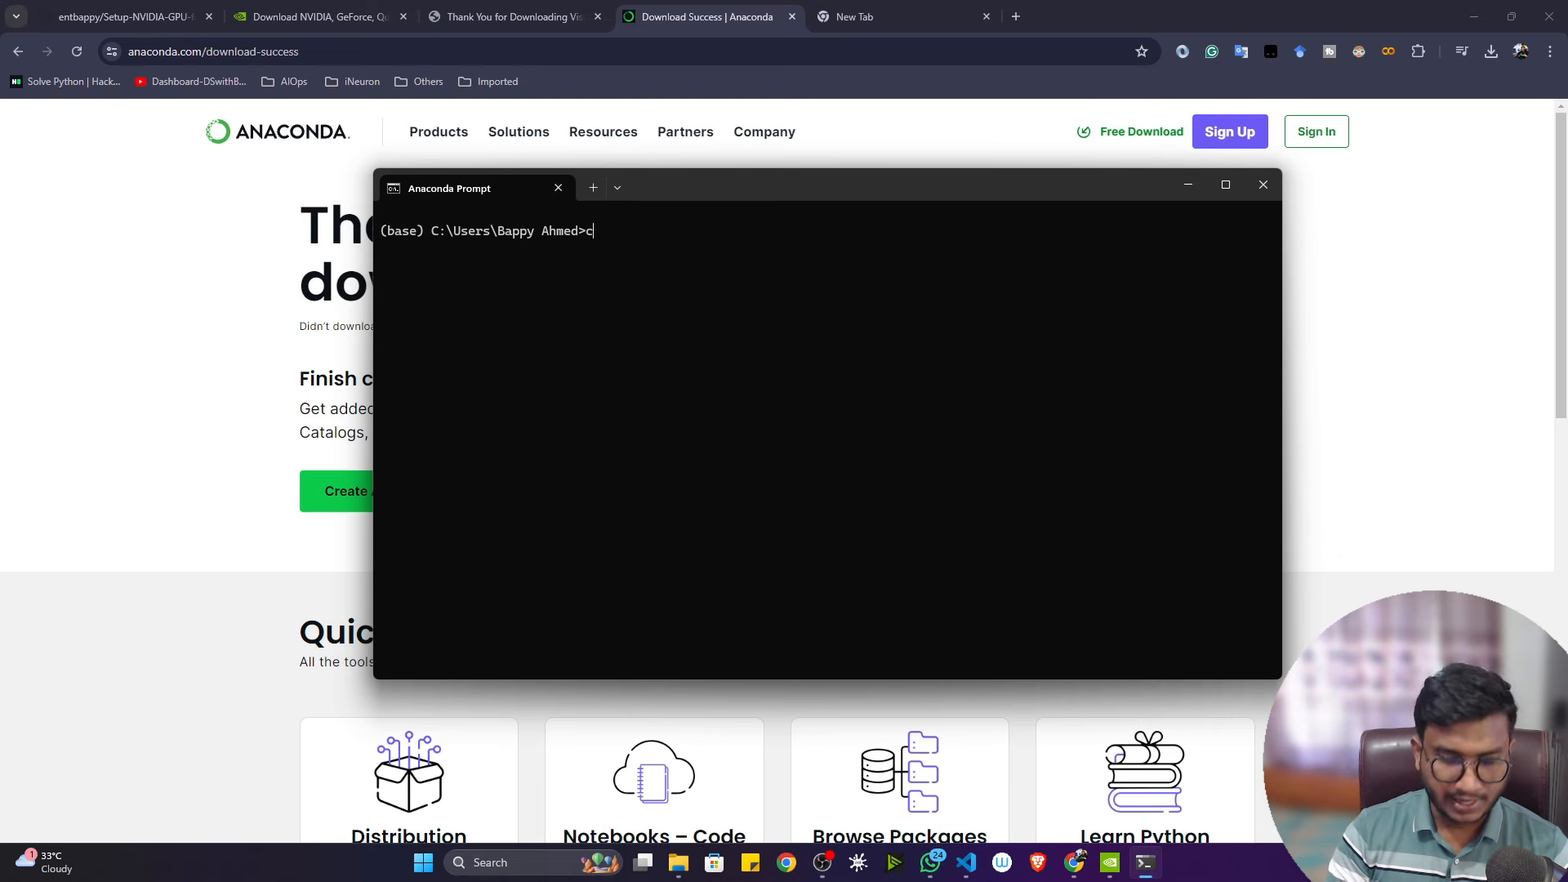
- Run the conda command in Anaconda Prompt, examine the output, and return to the browser
text(ci)
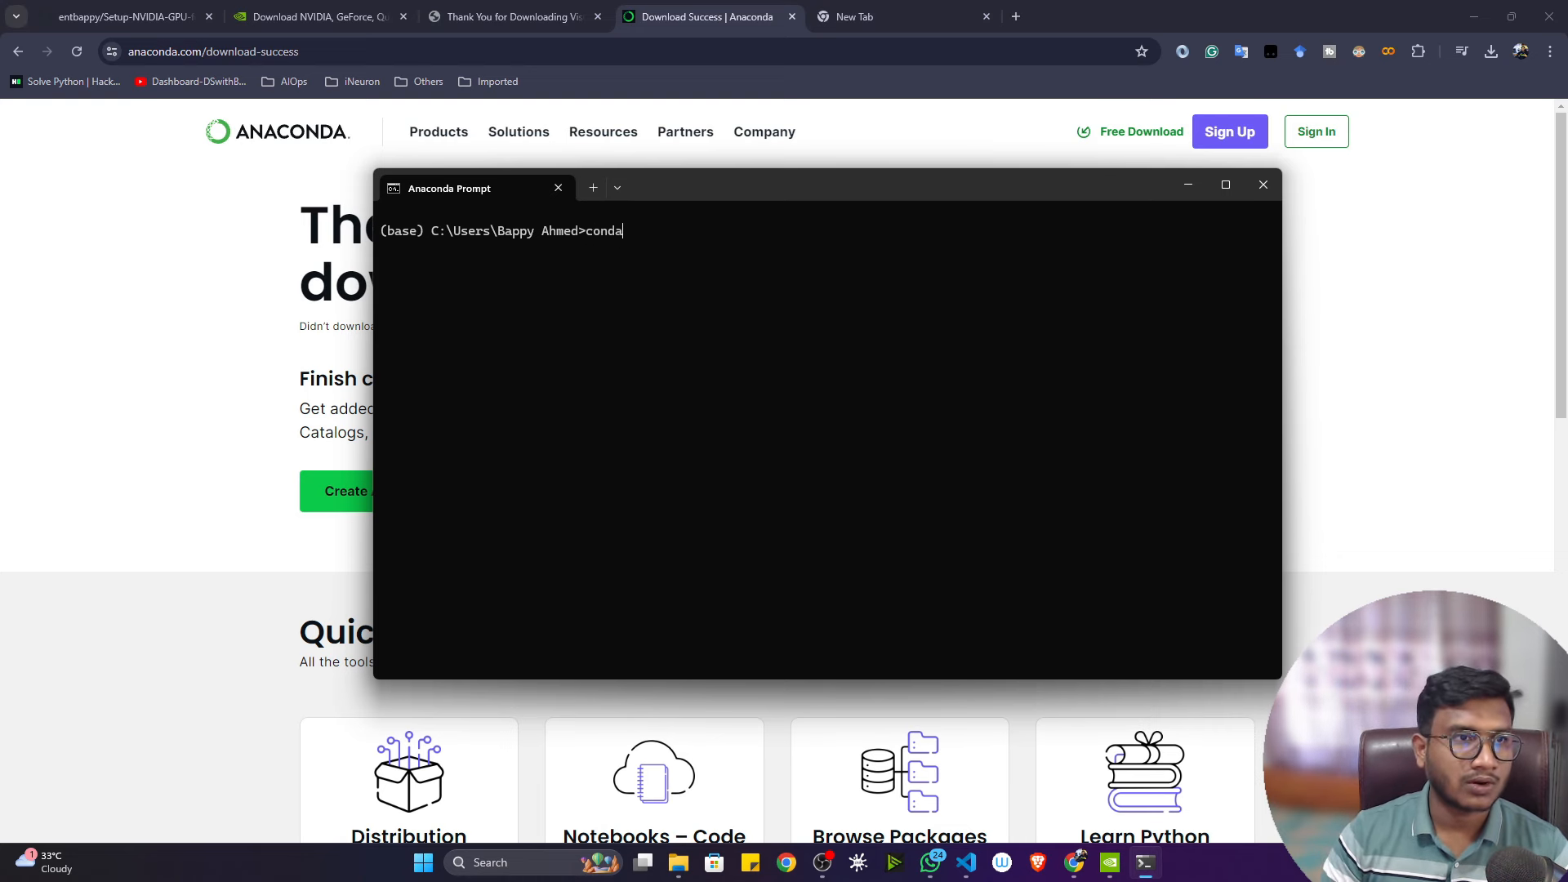
text(nda)
key(Return)
drag(415, 292, 689, 576)
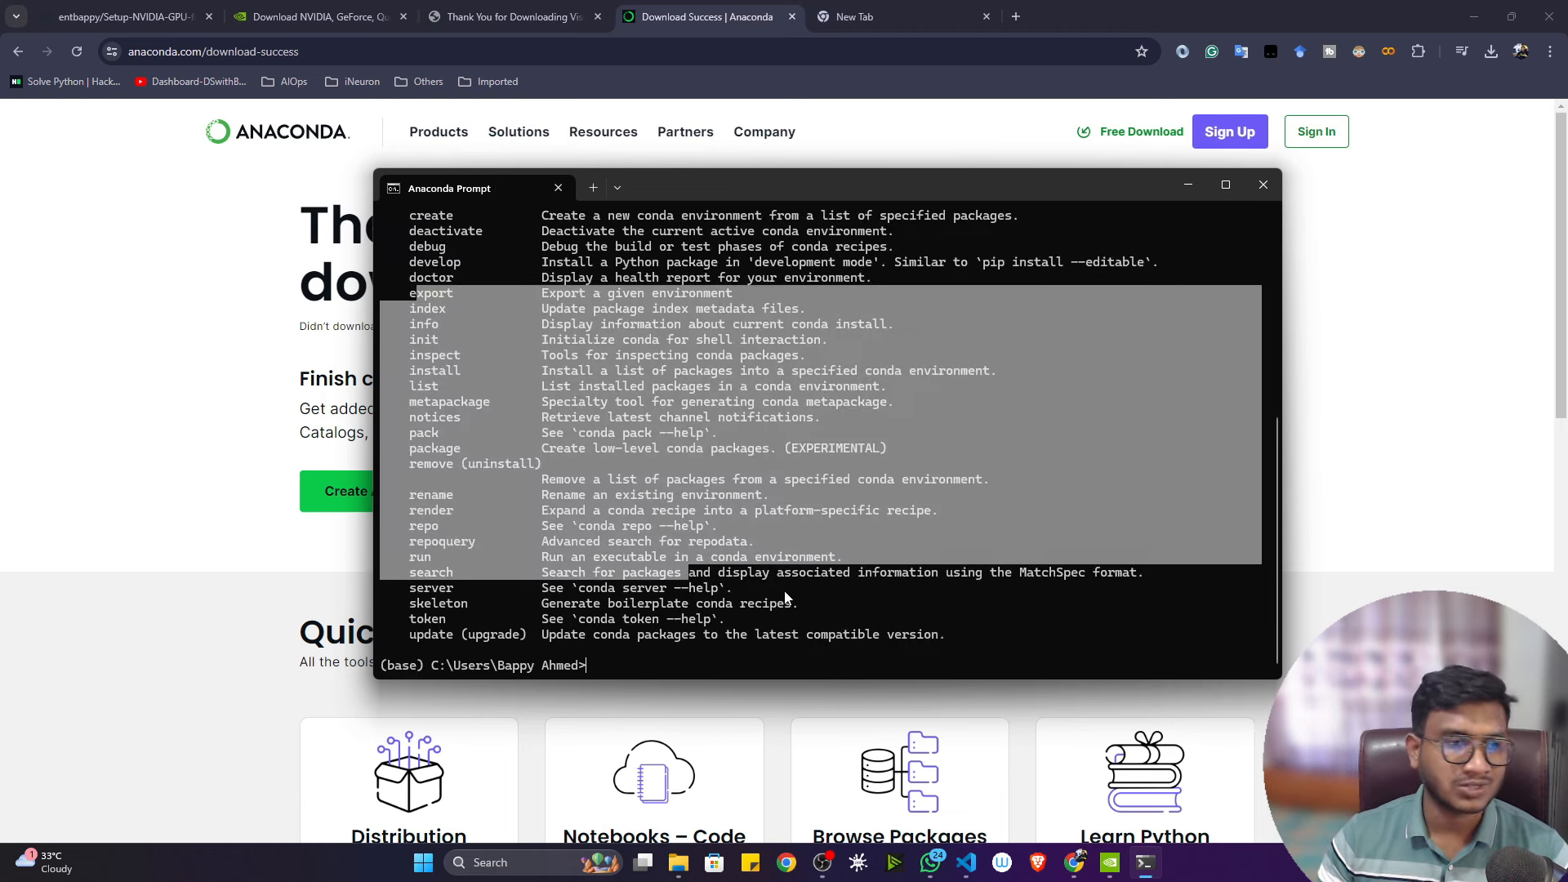
click(1389, 163)
- Go back to the README's CUDA Toolkit step and open its Download CUDA Toolkit link in a new browser tab, switching to it
click(126, 16)
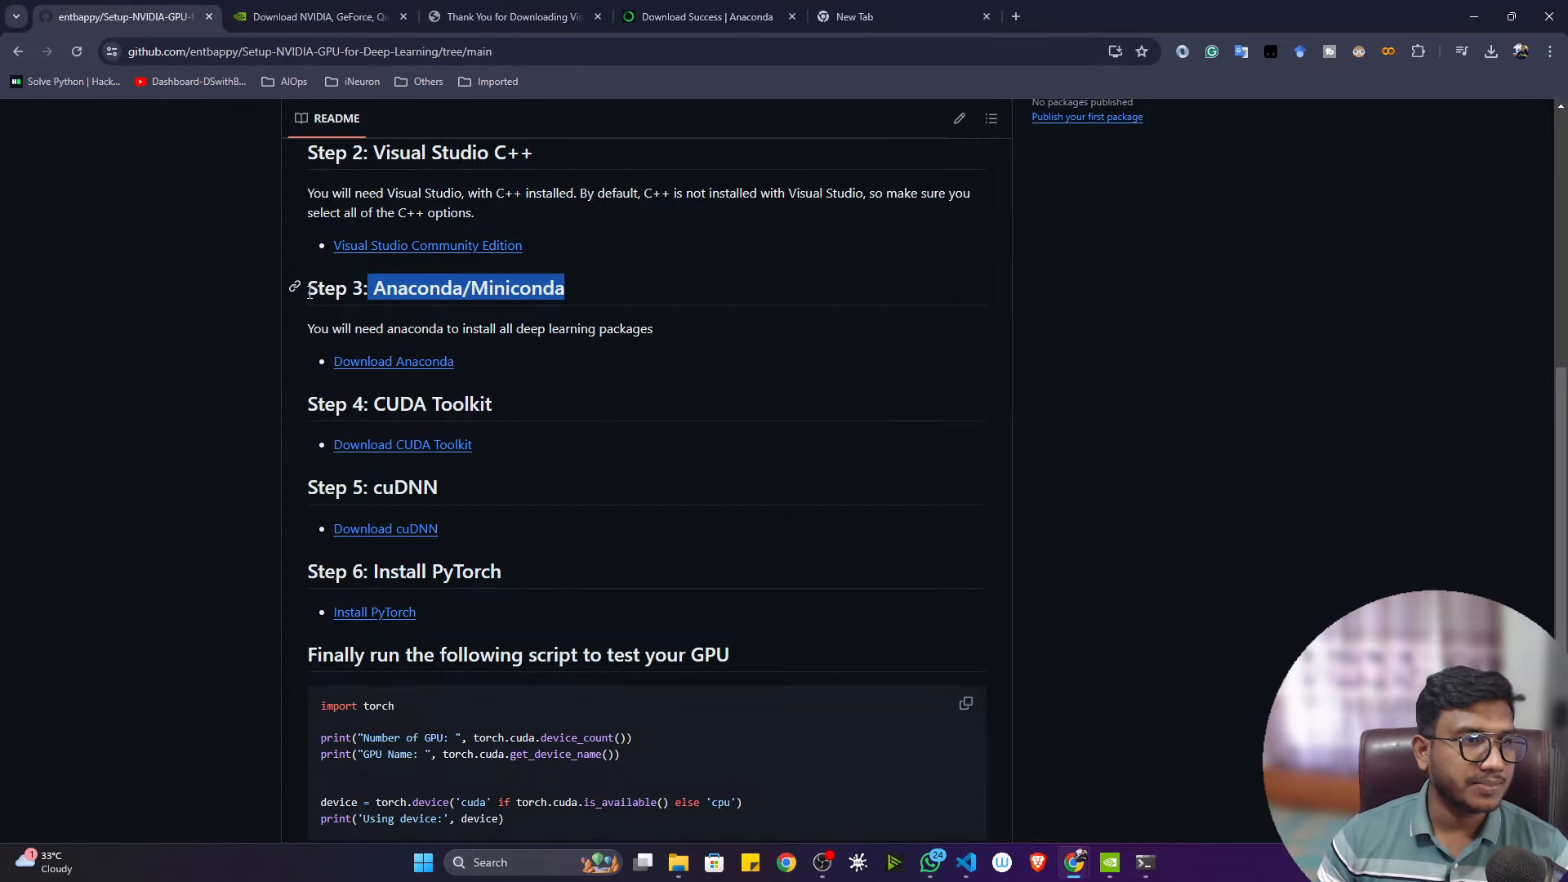
scroll(294, 447, down, 1)
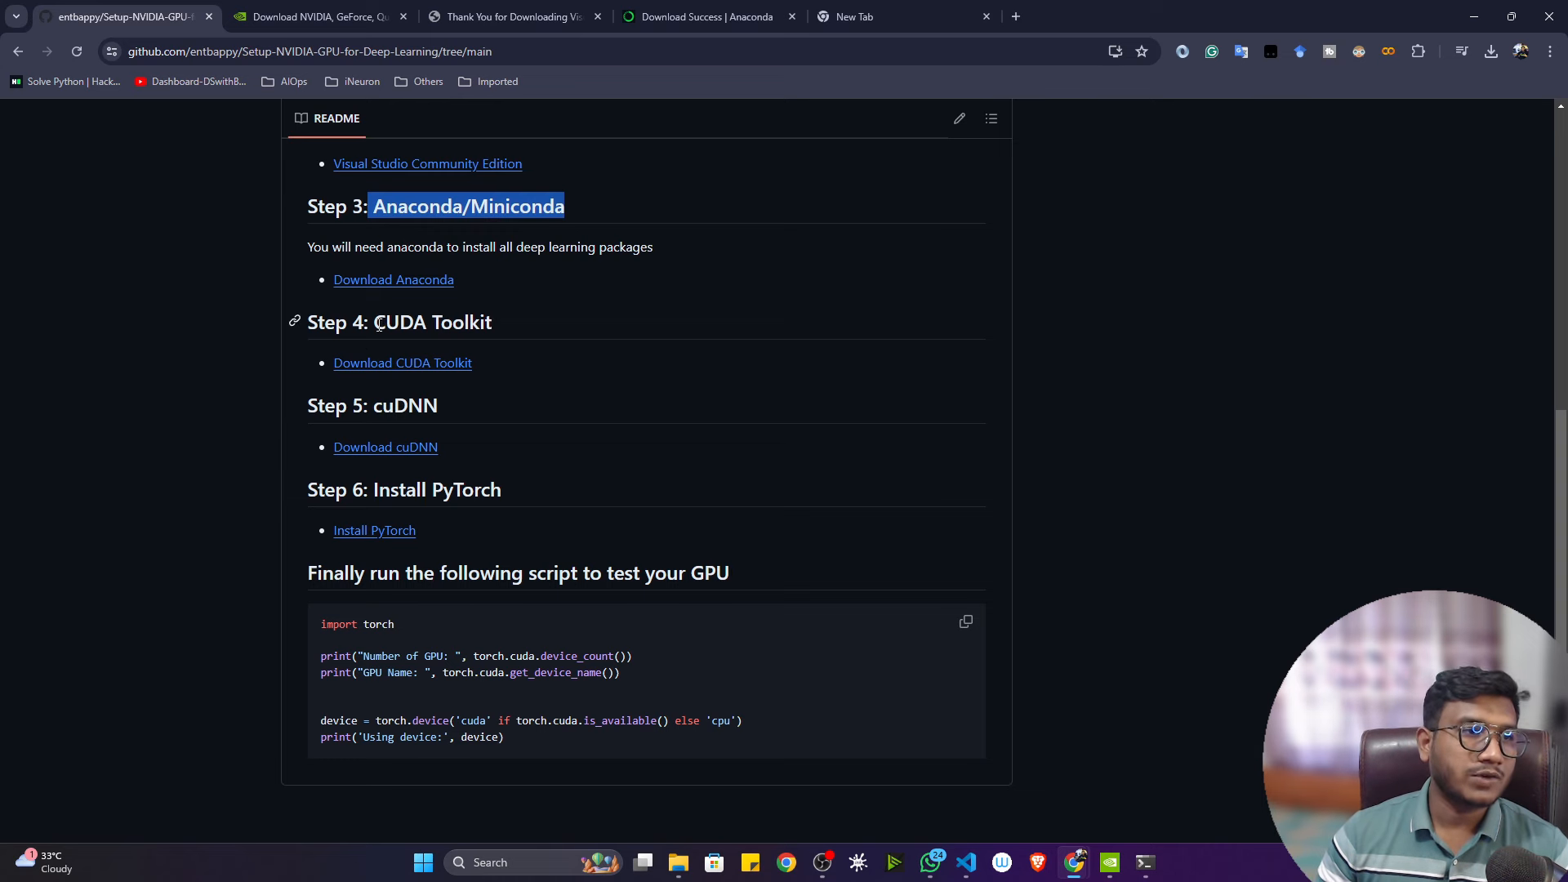
drag(379, 324, 497, 325)
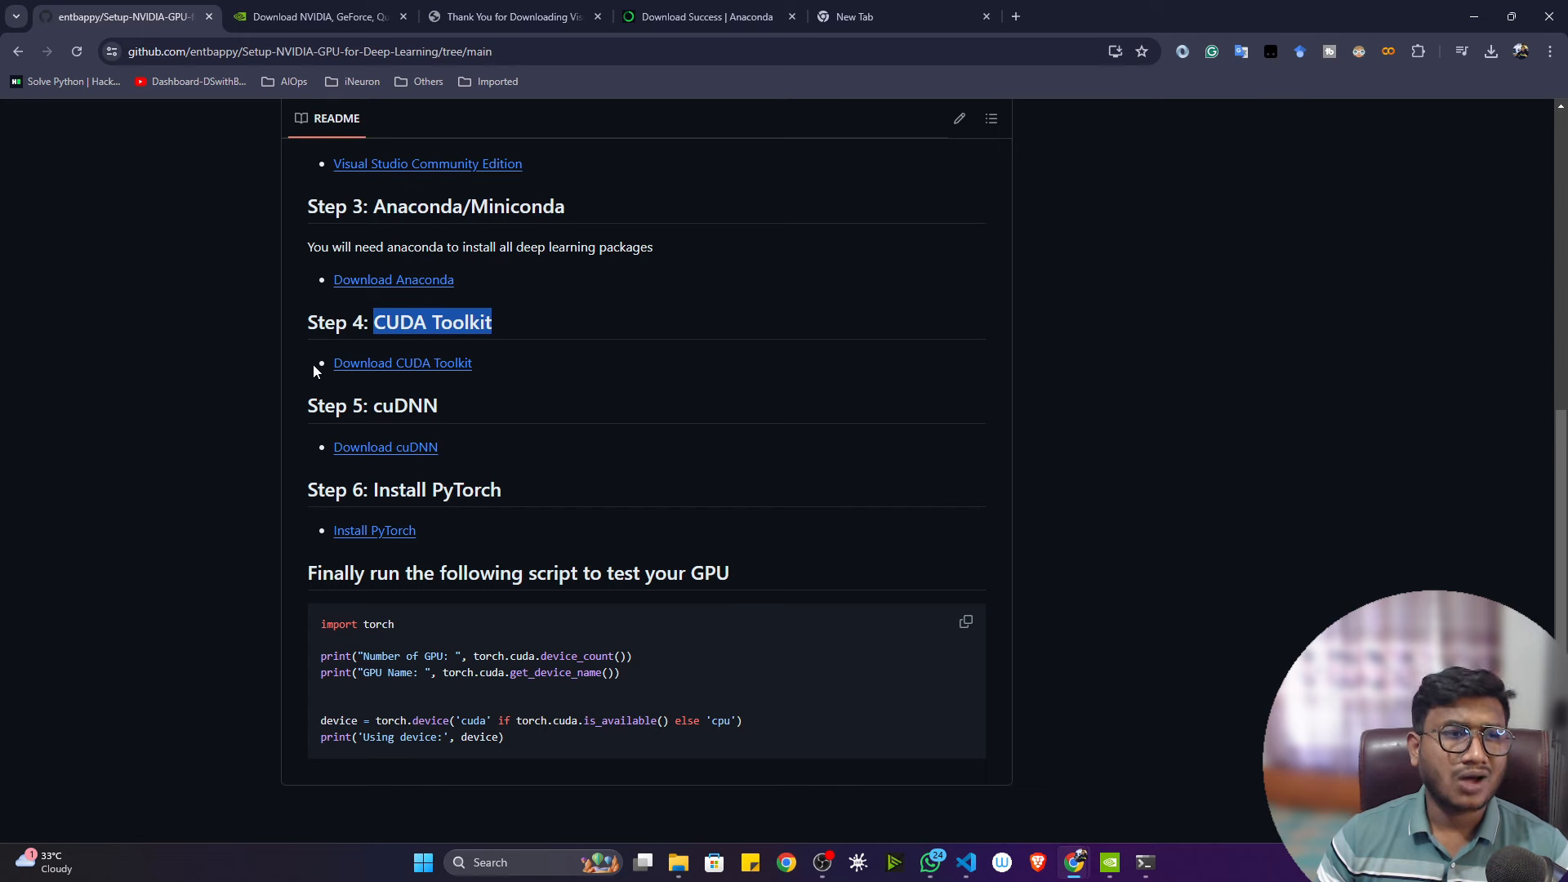
right_click(372, 365)
click(405, 381)
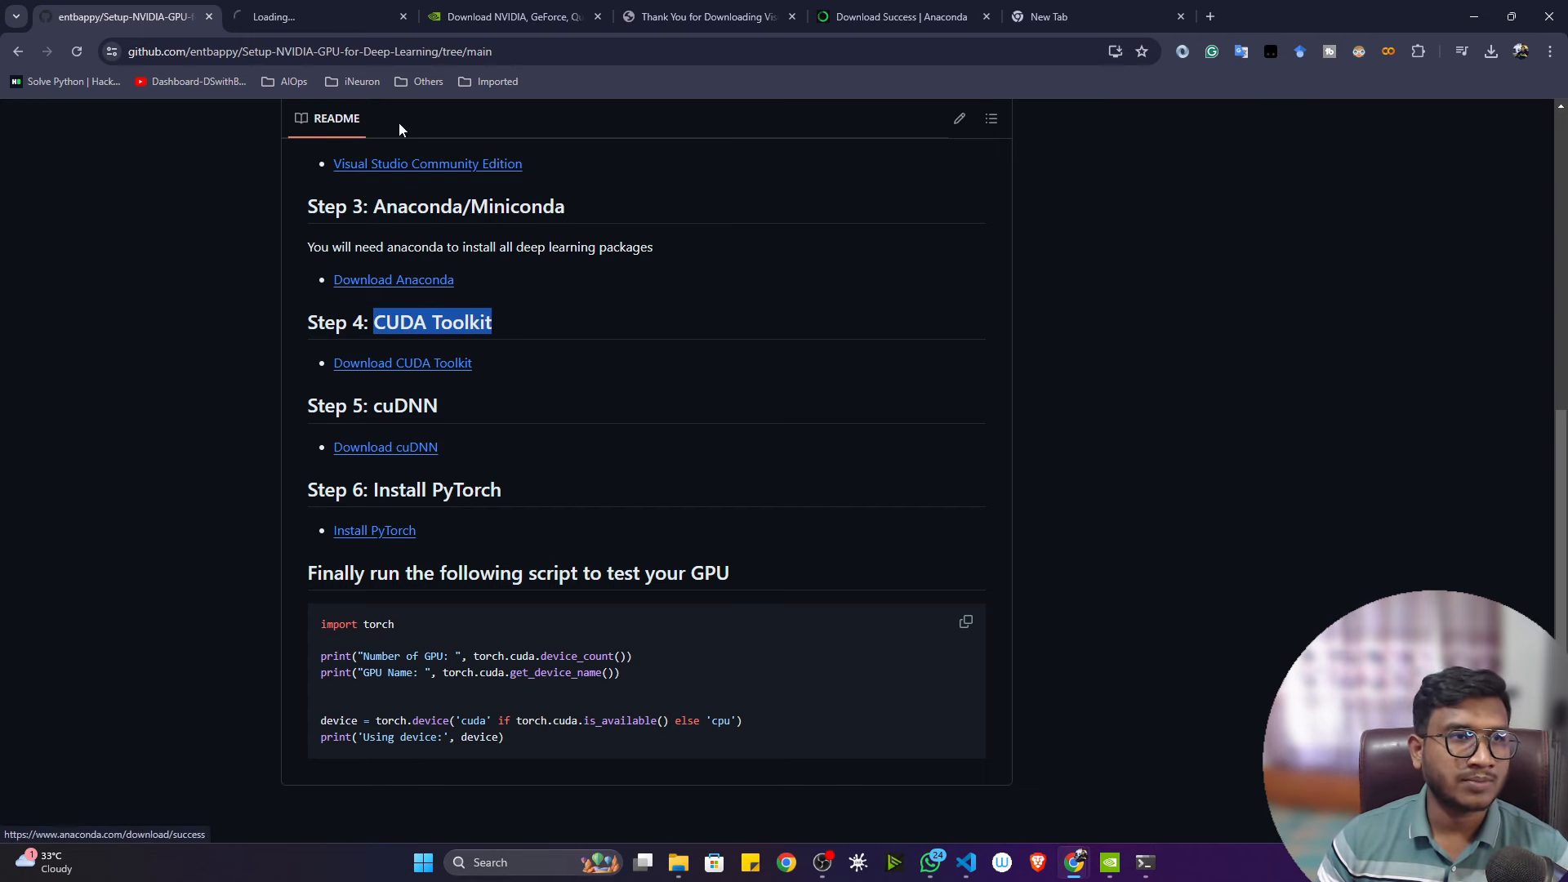
click(299, 18)
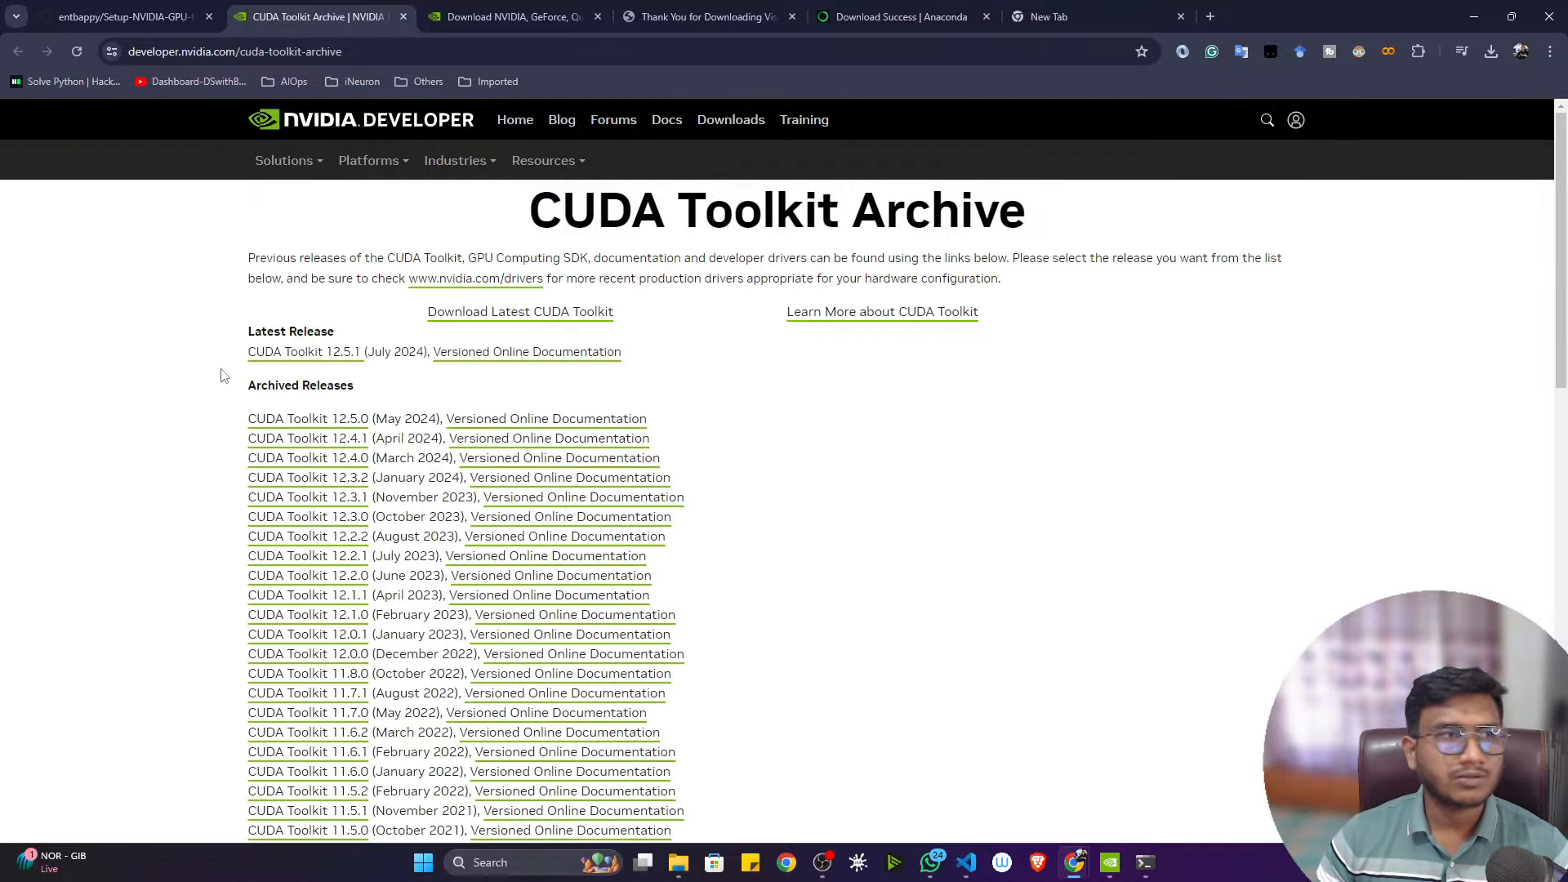
- Look through the latest and archived releases on the CUDA Toolkit Archive page, and close the Anaconda Prompt window
scroll(143, 395, down, 2)
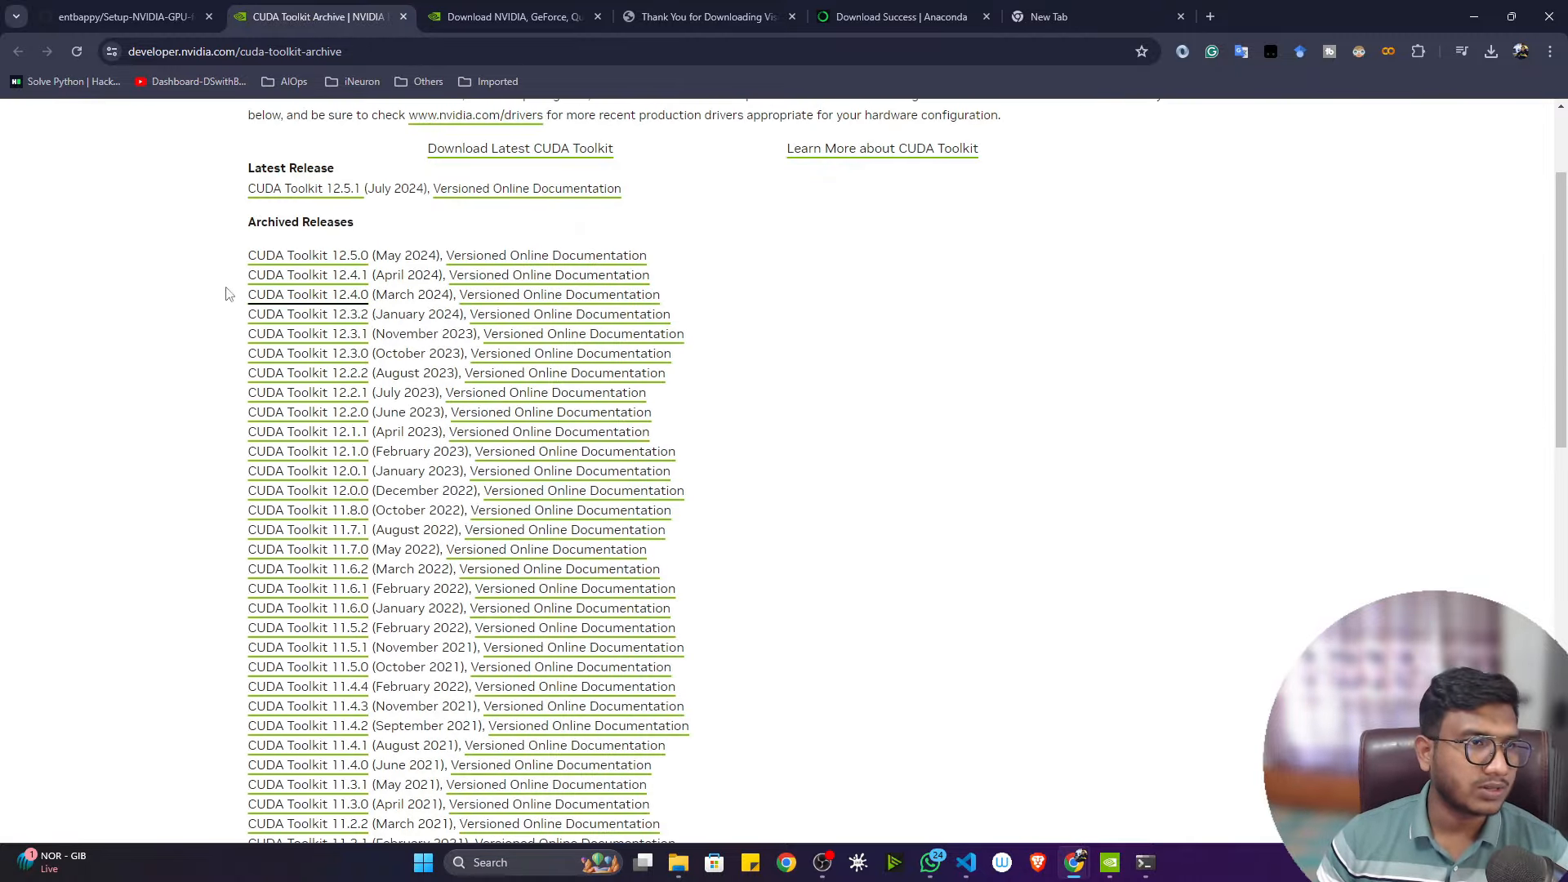
scroll(216, 433, down, 5)
scroll(216, 433, up, 7)
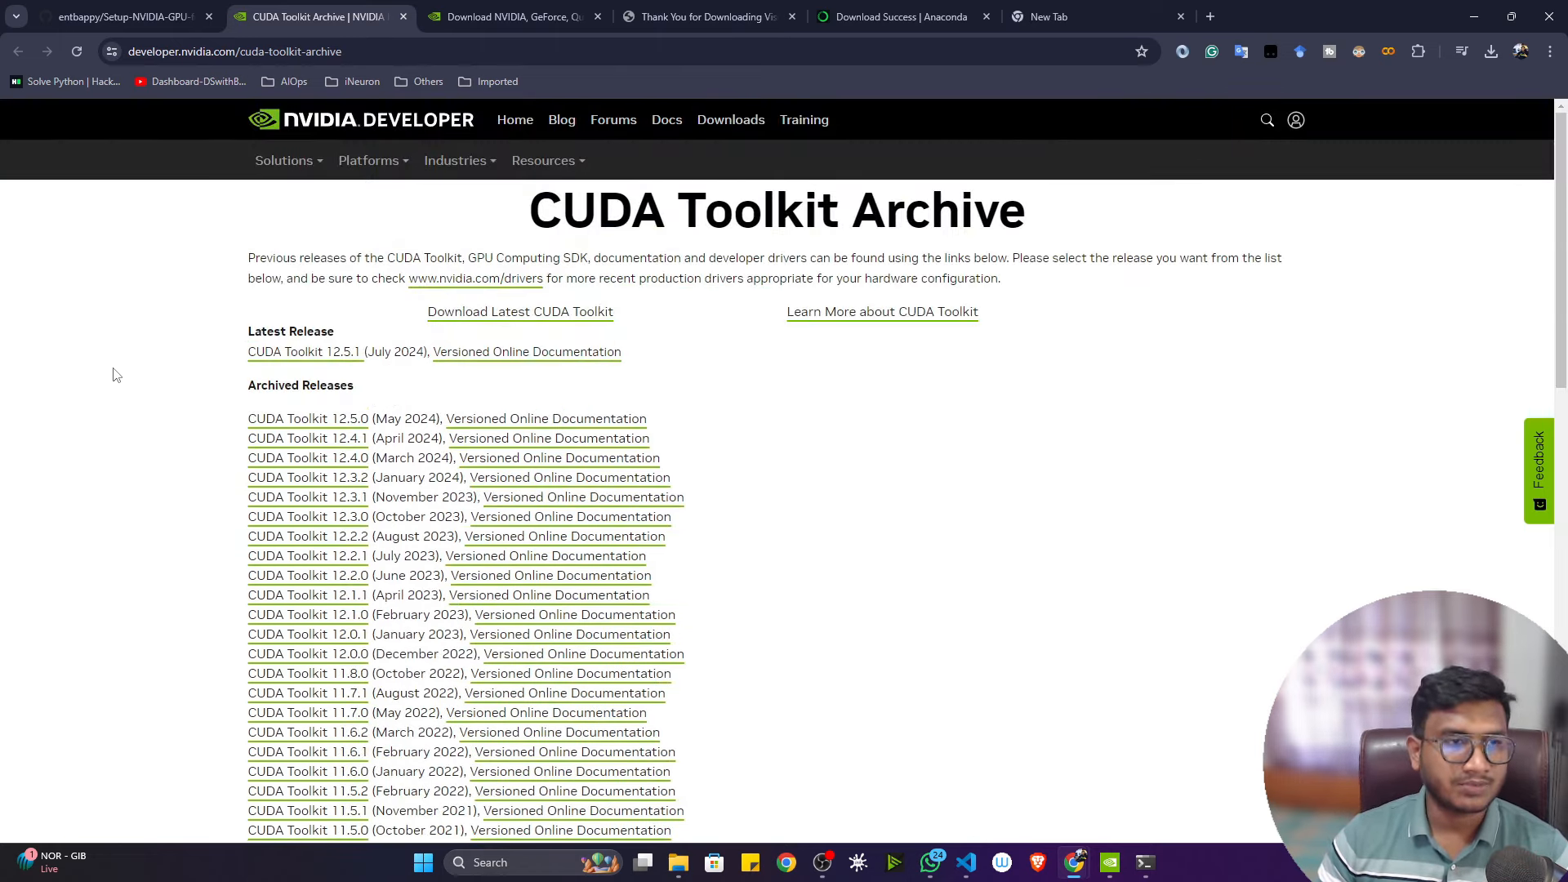
click(1144, 862)
click(1264, 184)
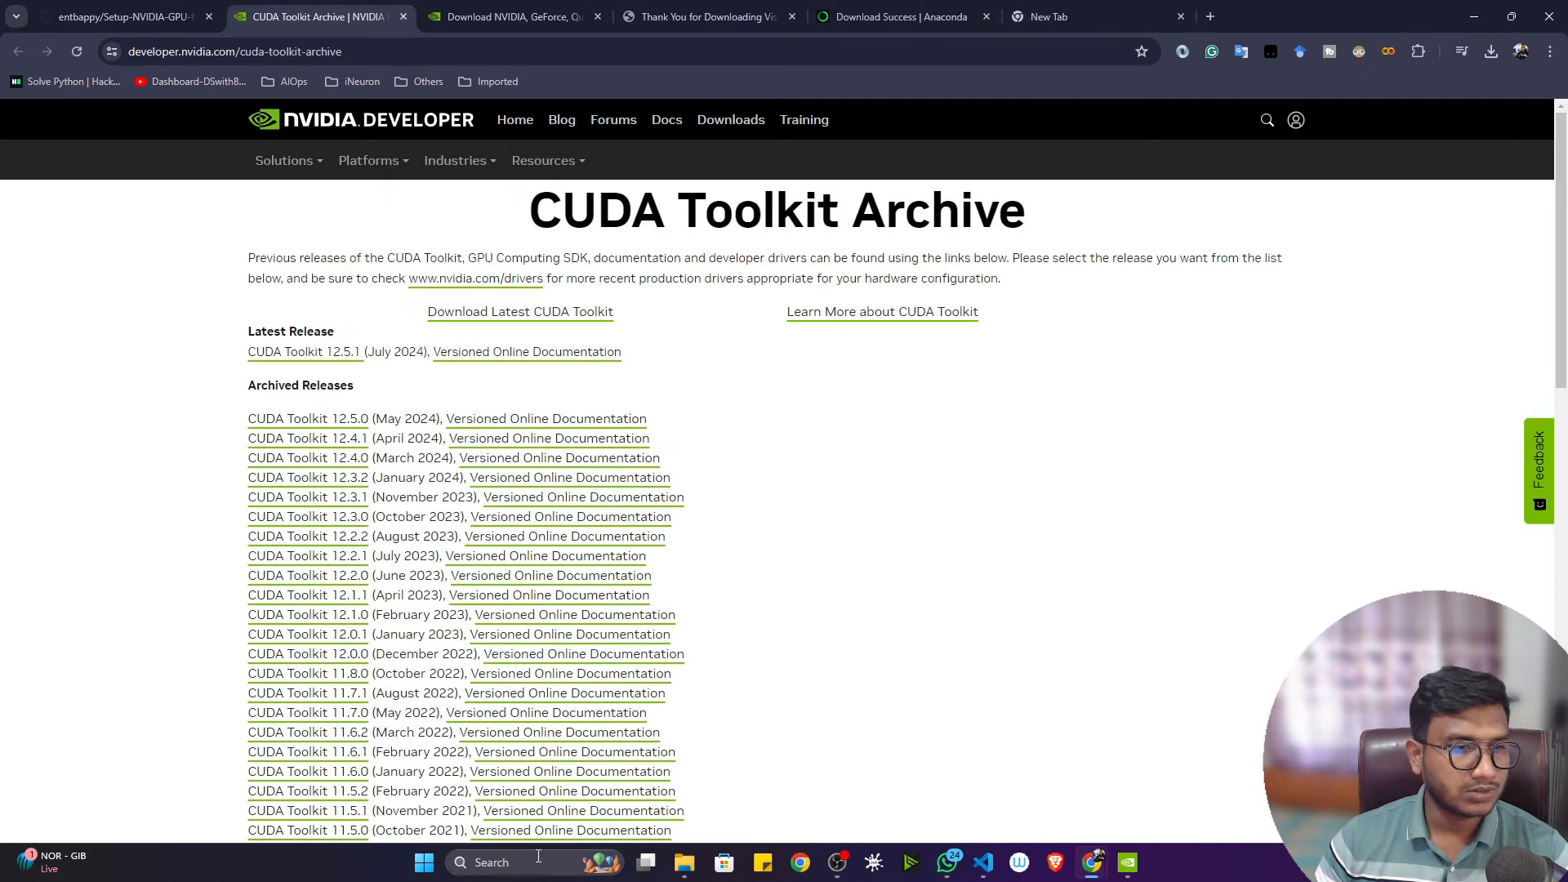
- Open Command Prompt through a Windows search for "cmd" and run nvidia-smi
click(539, 862)
text(cmd)
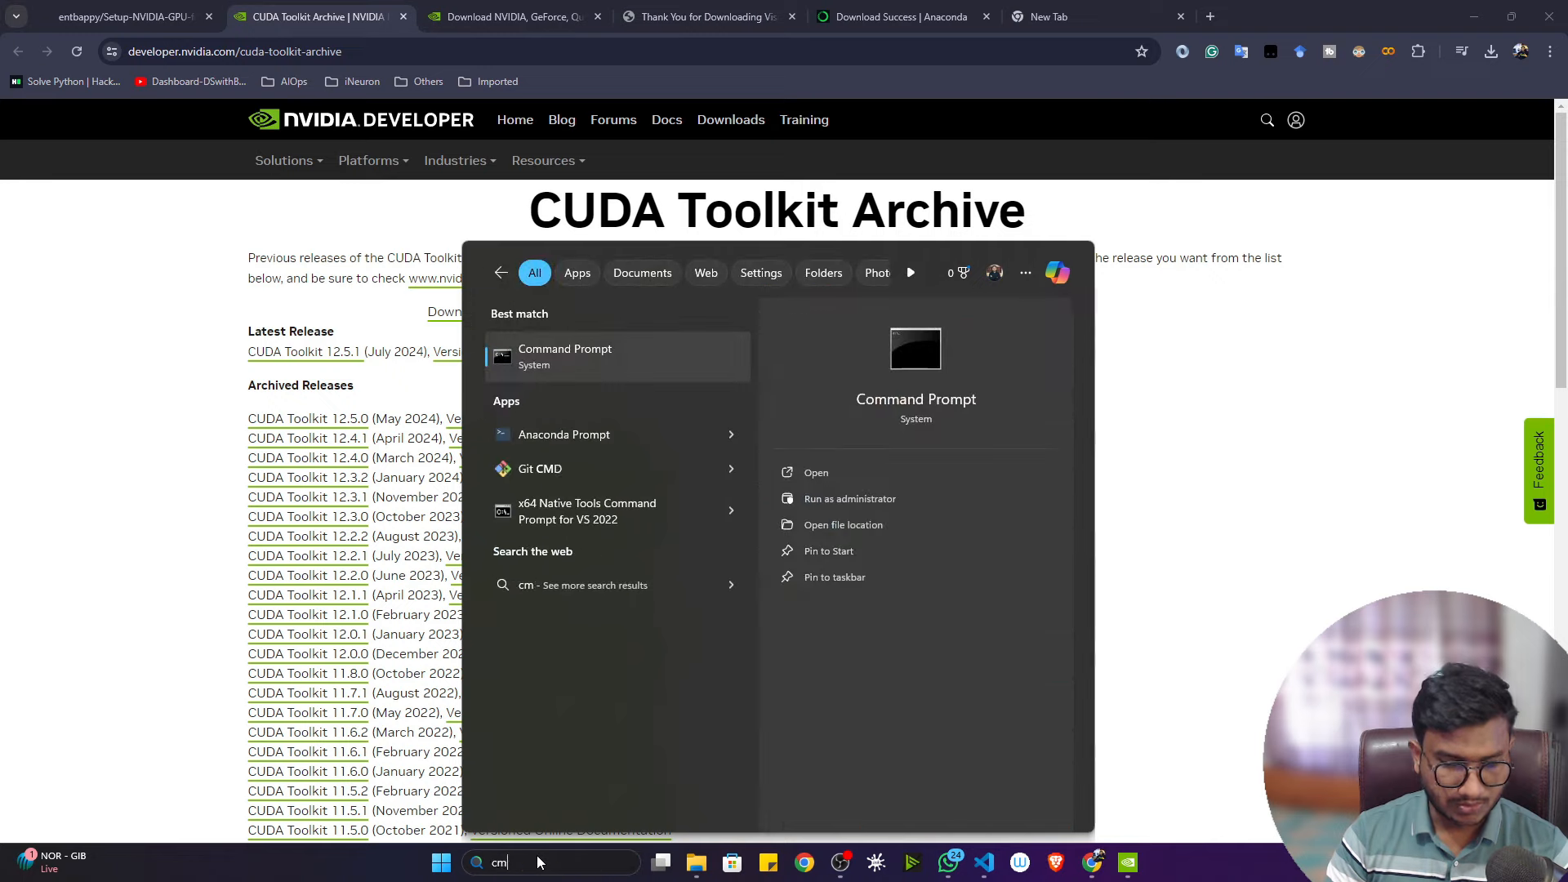
click(538, 359)
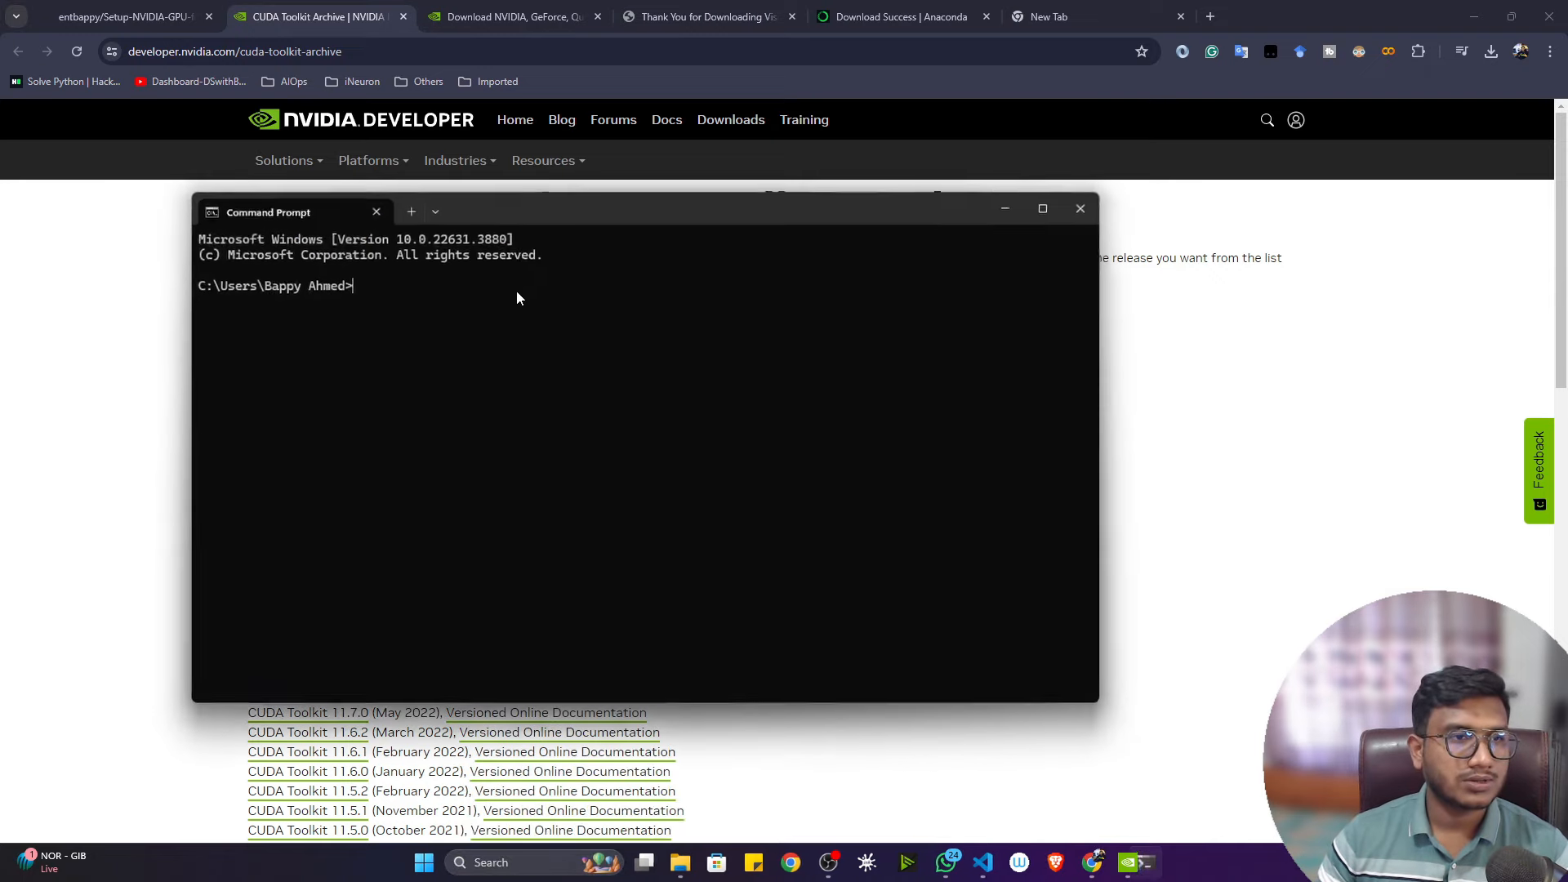
text(n)
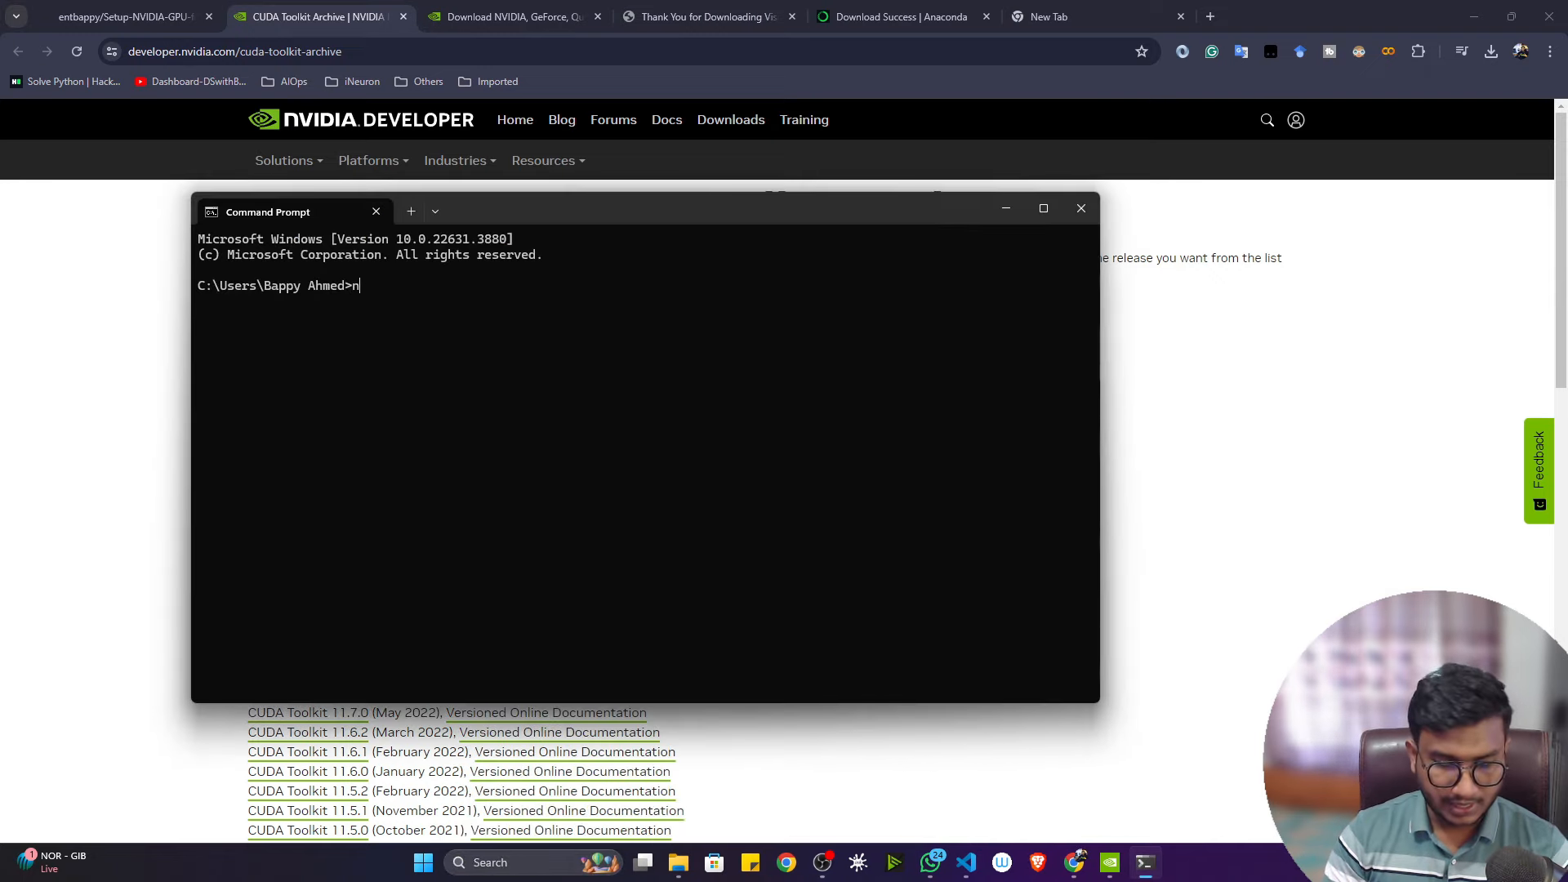
text(vi)
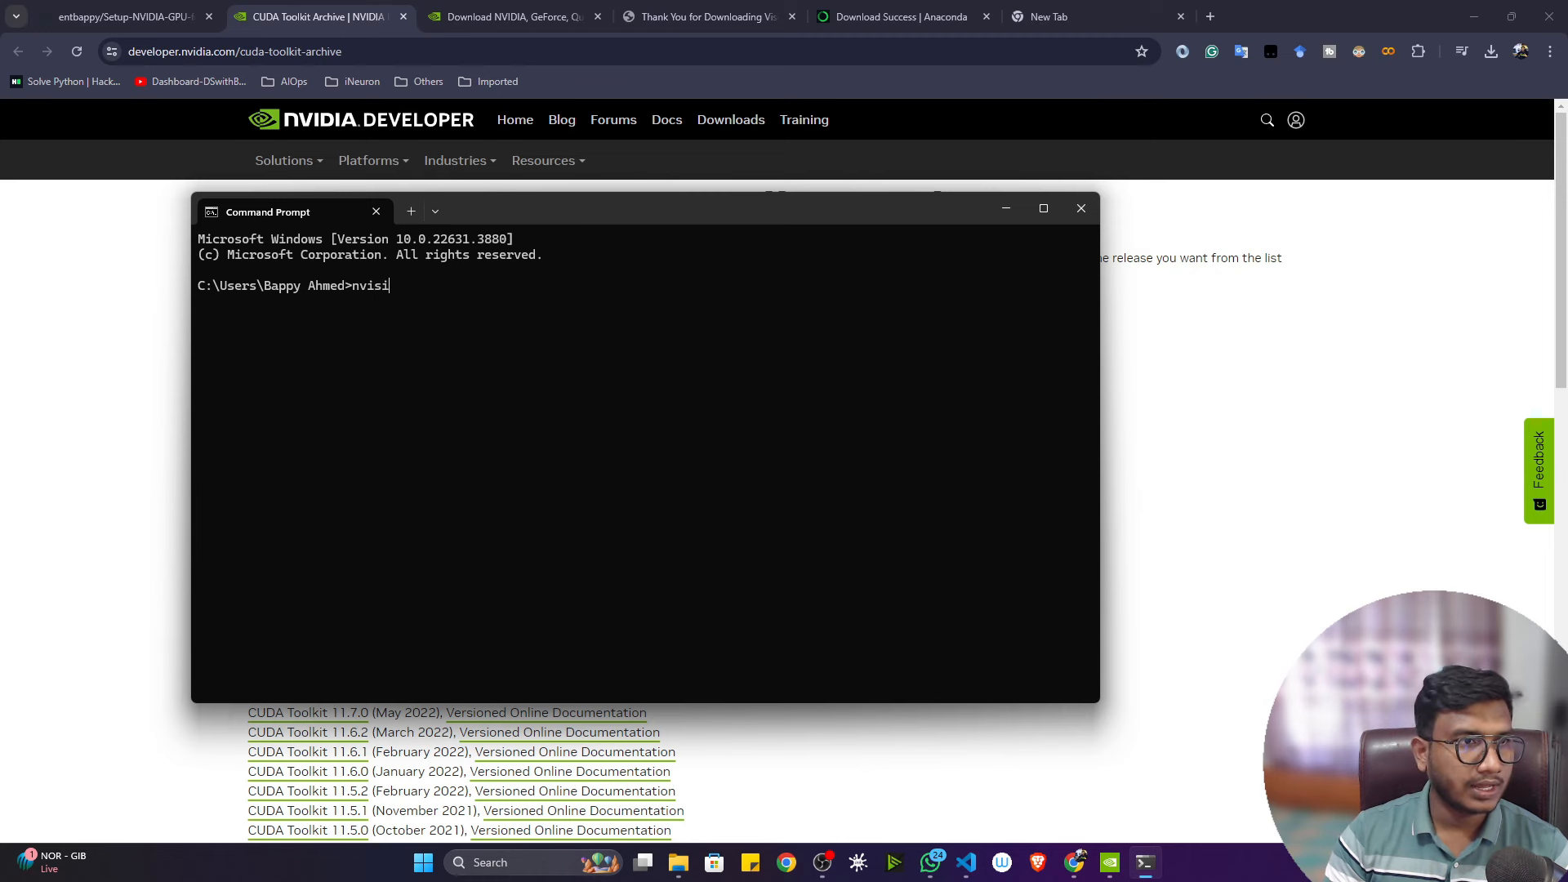
text(dia)
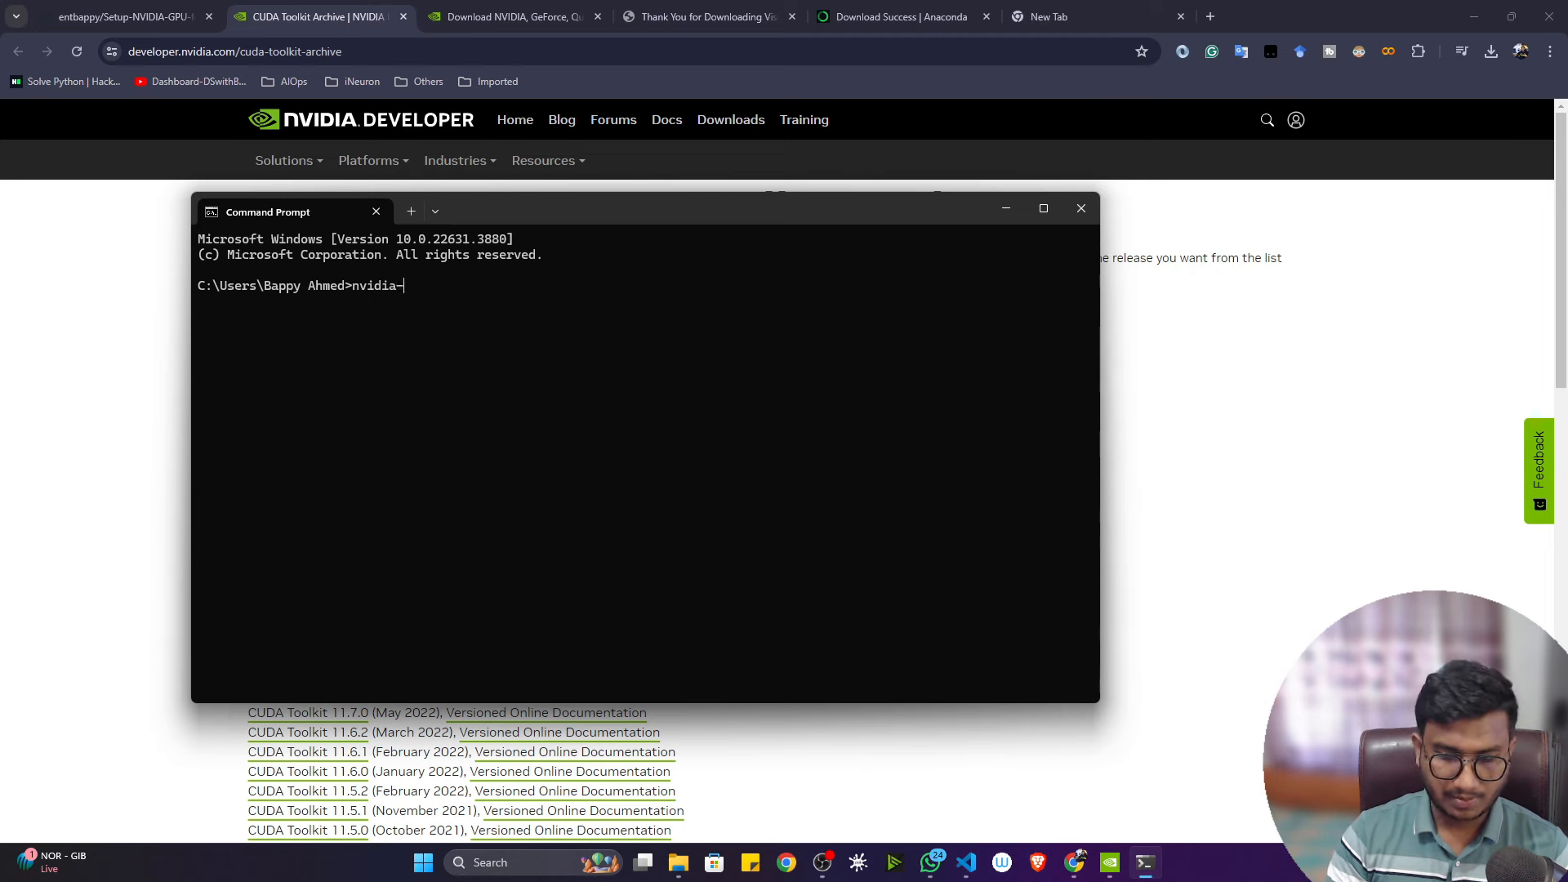
text(-smi)
key(Return)
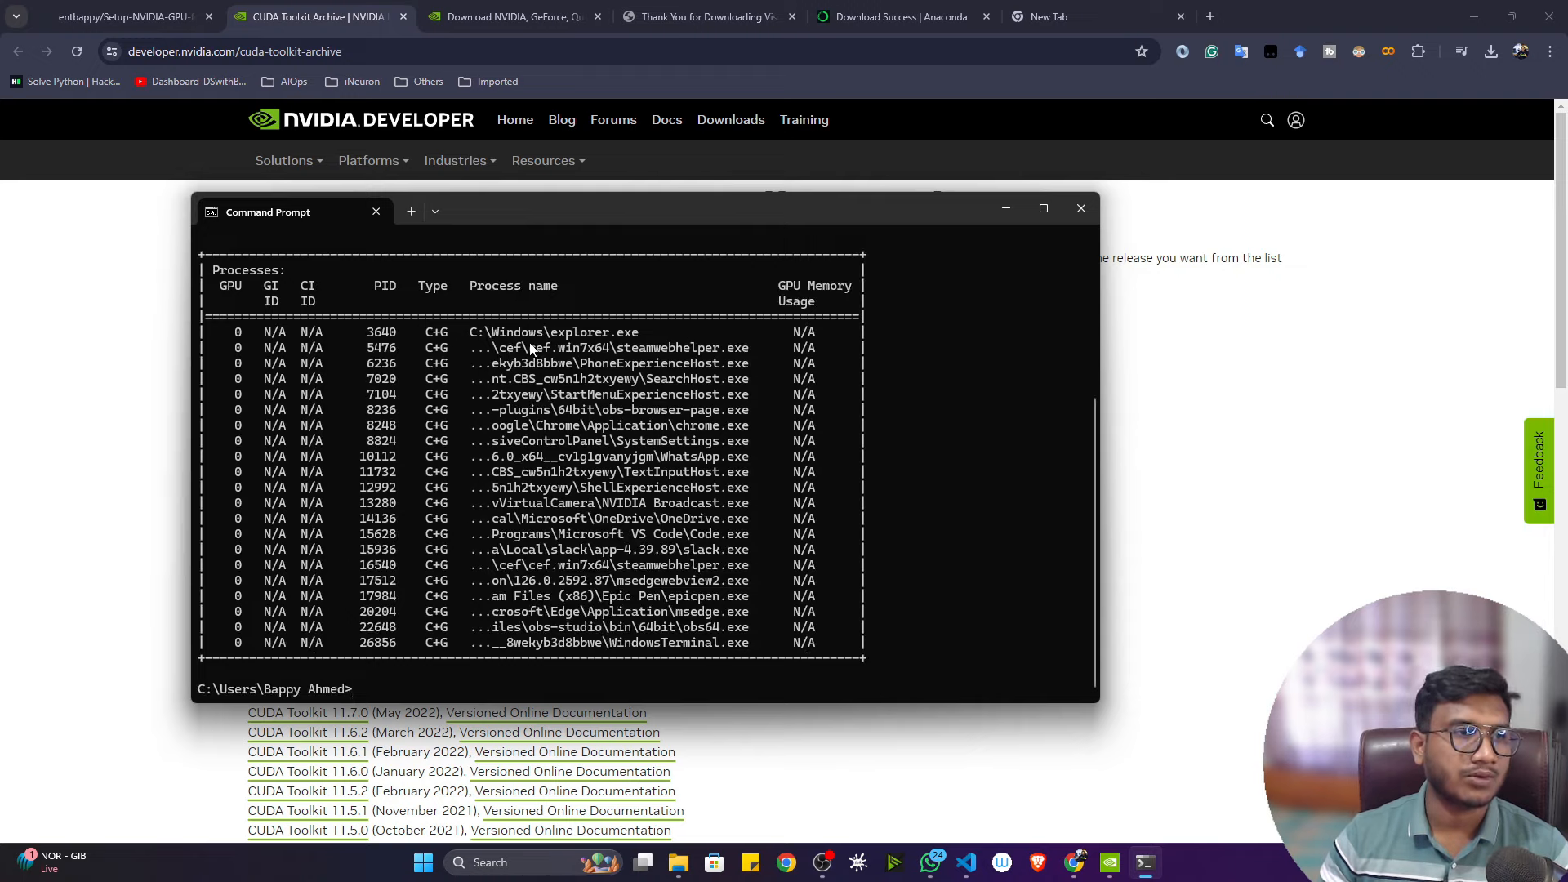
- Examine the GPU name, driver version and CUDA version in the nvidia-smi output, and minimize Command Prompt to return to the CUDA Toolkit Archive
scroll(531, 349, up, 5)
drag(227, 334, 343, 408)
click(384, 423)
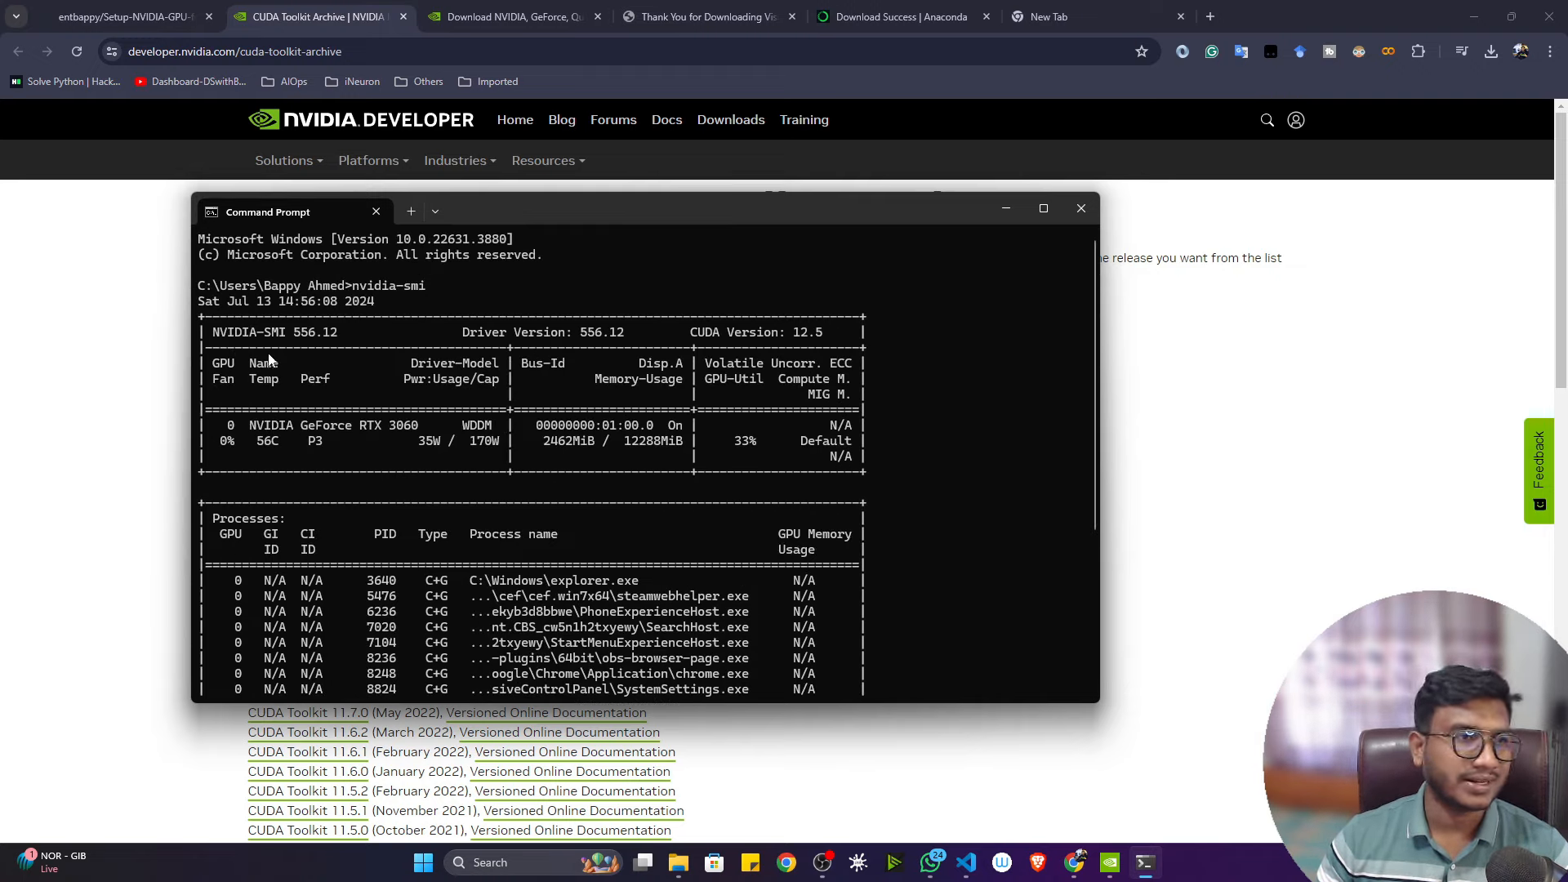
drag(267, 335, 476, 418)
click(481, 448)
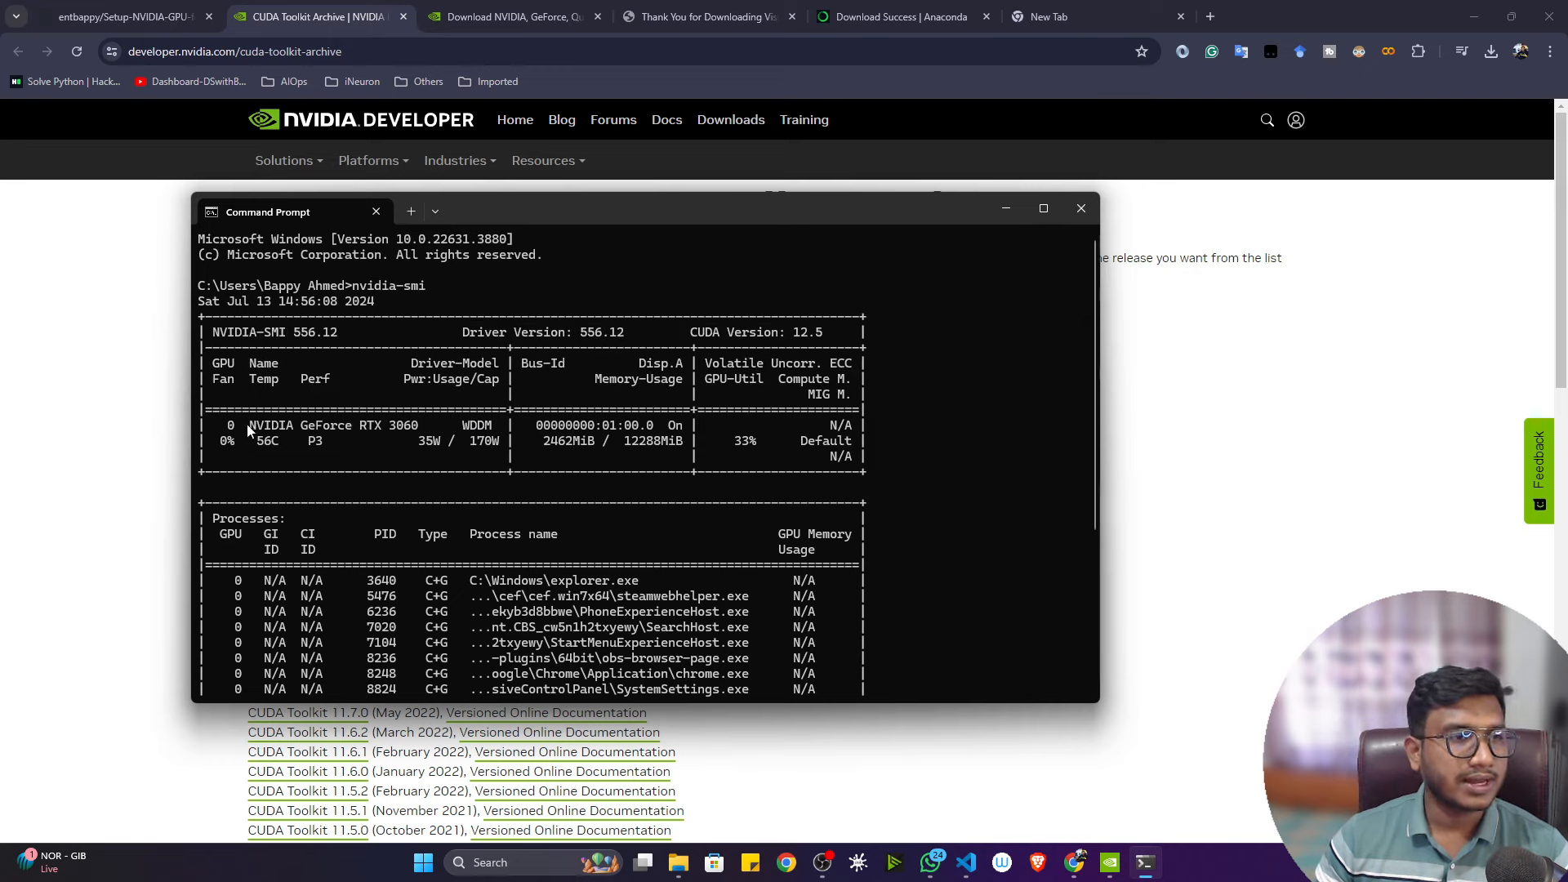
drag(247, 424, 419, 433)
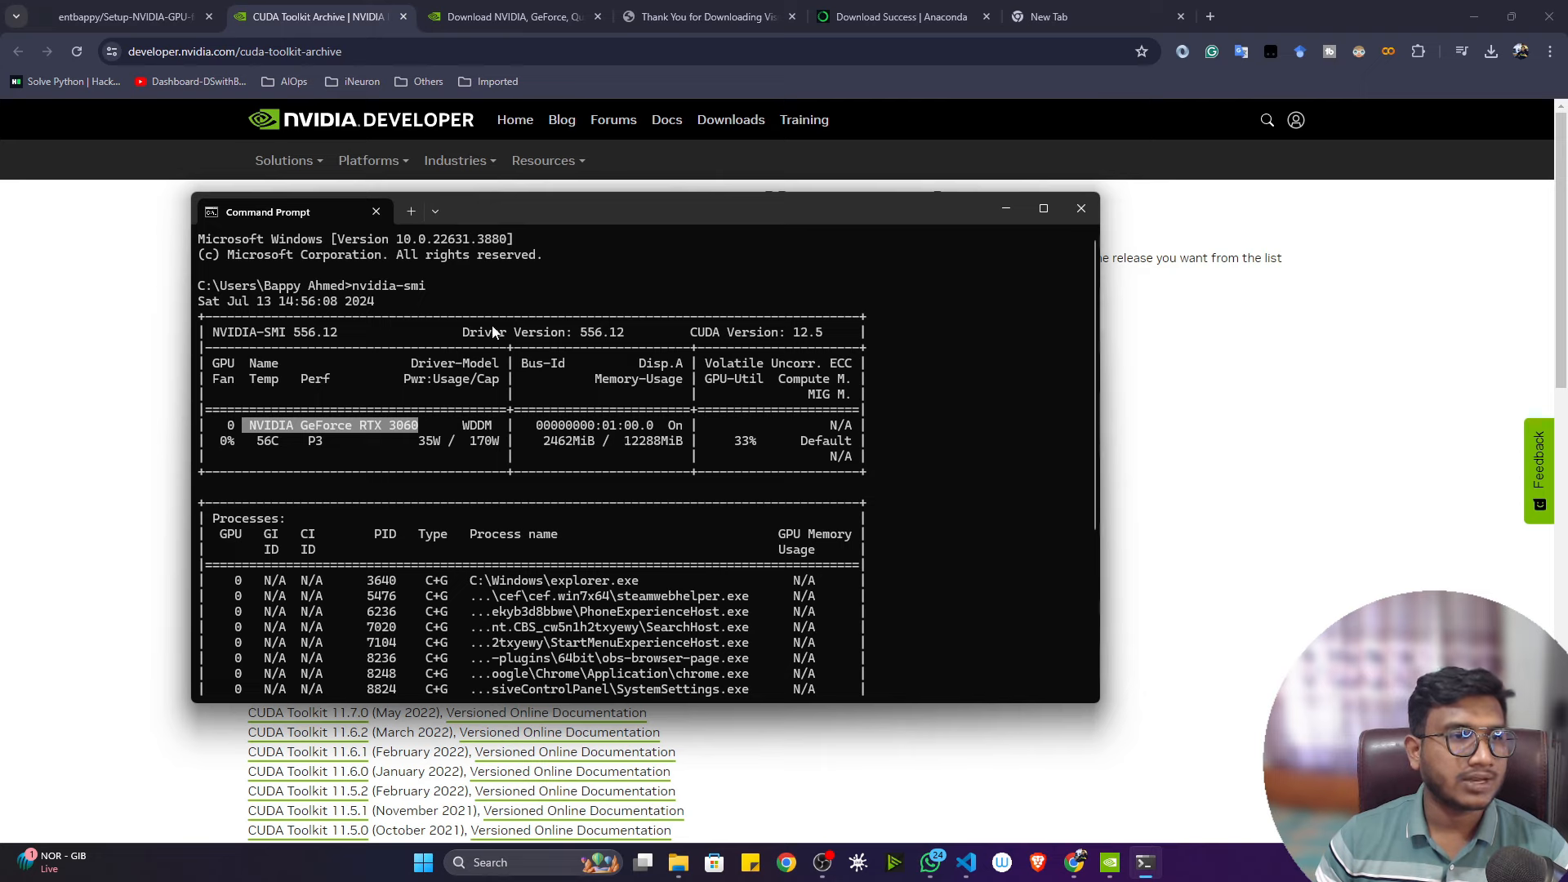
drag(463, 333, 633, 334)
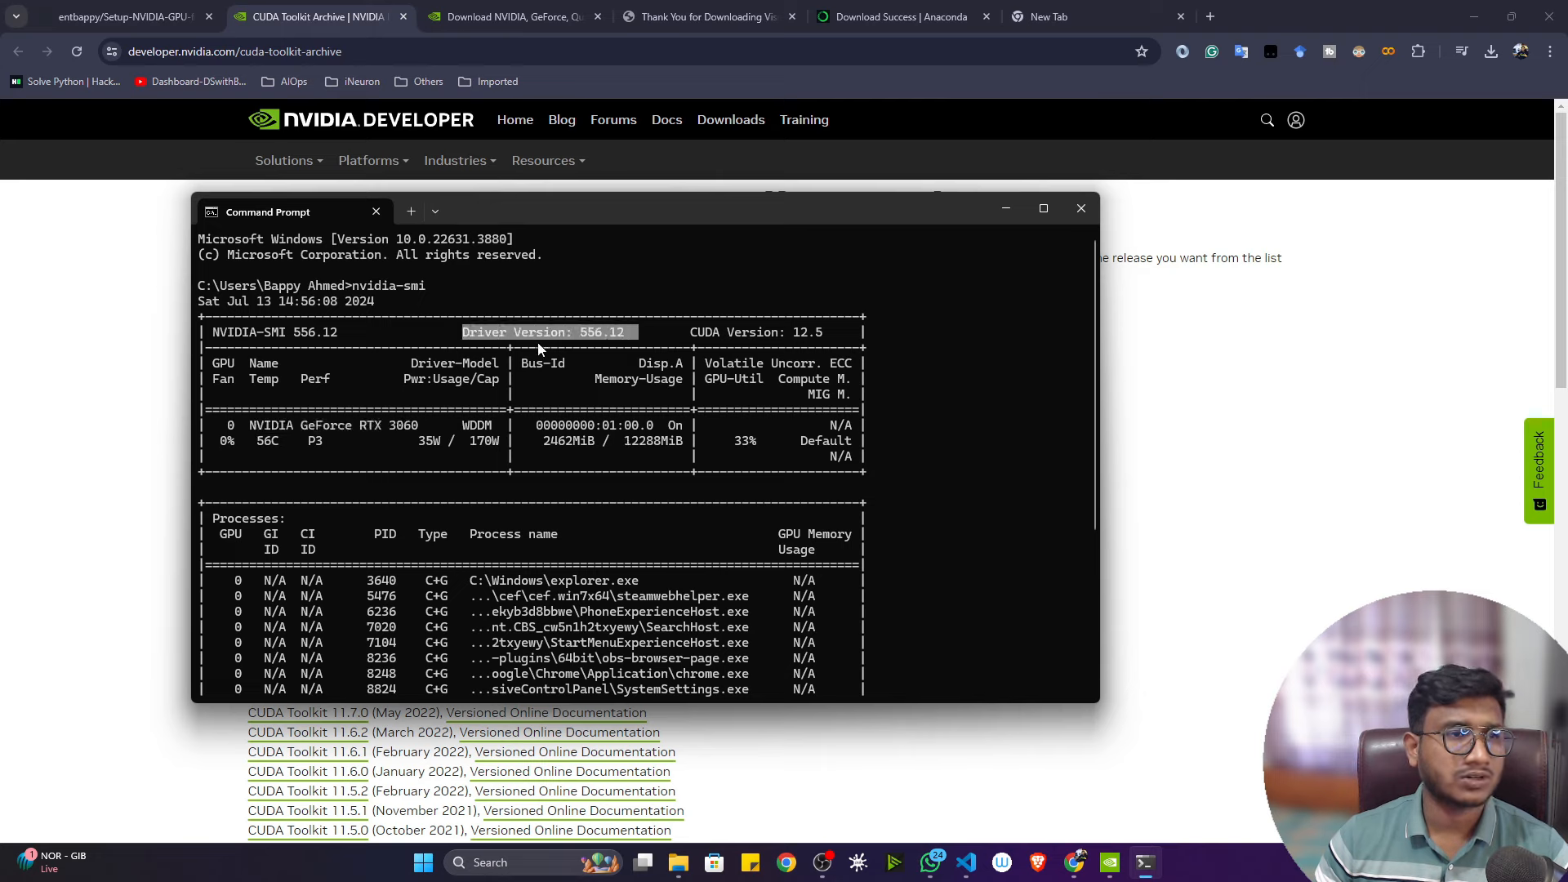
click(559, 335)
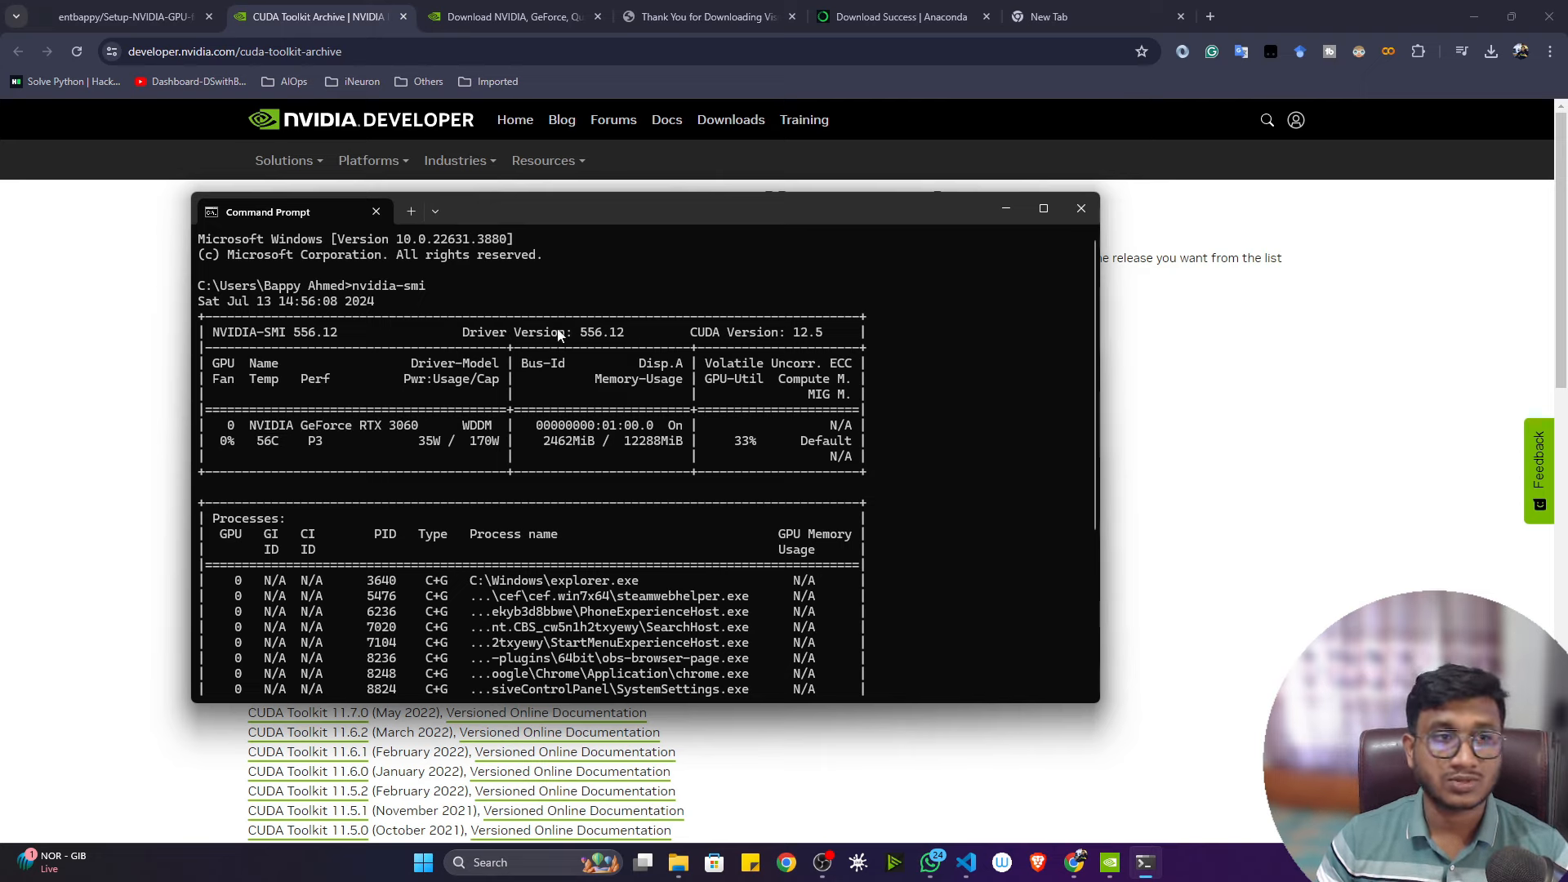
drag(558, 335, 822, 336)
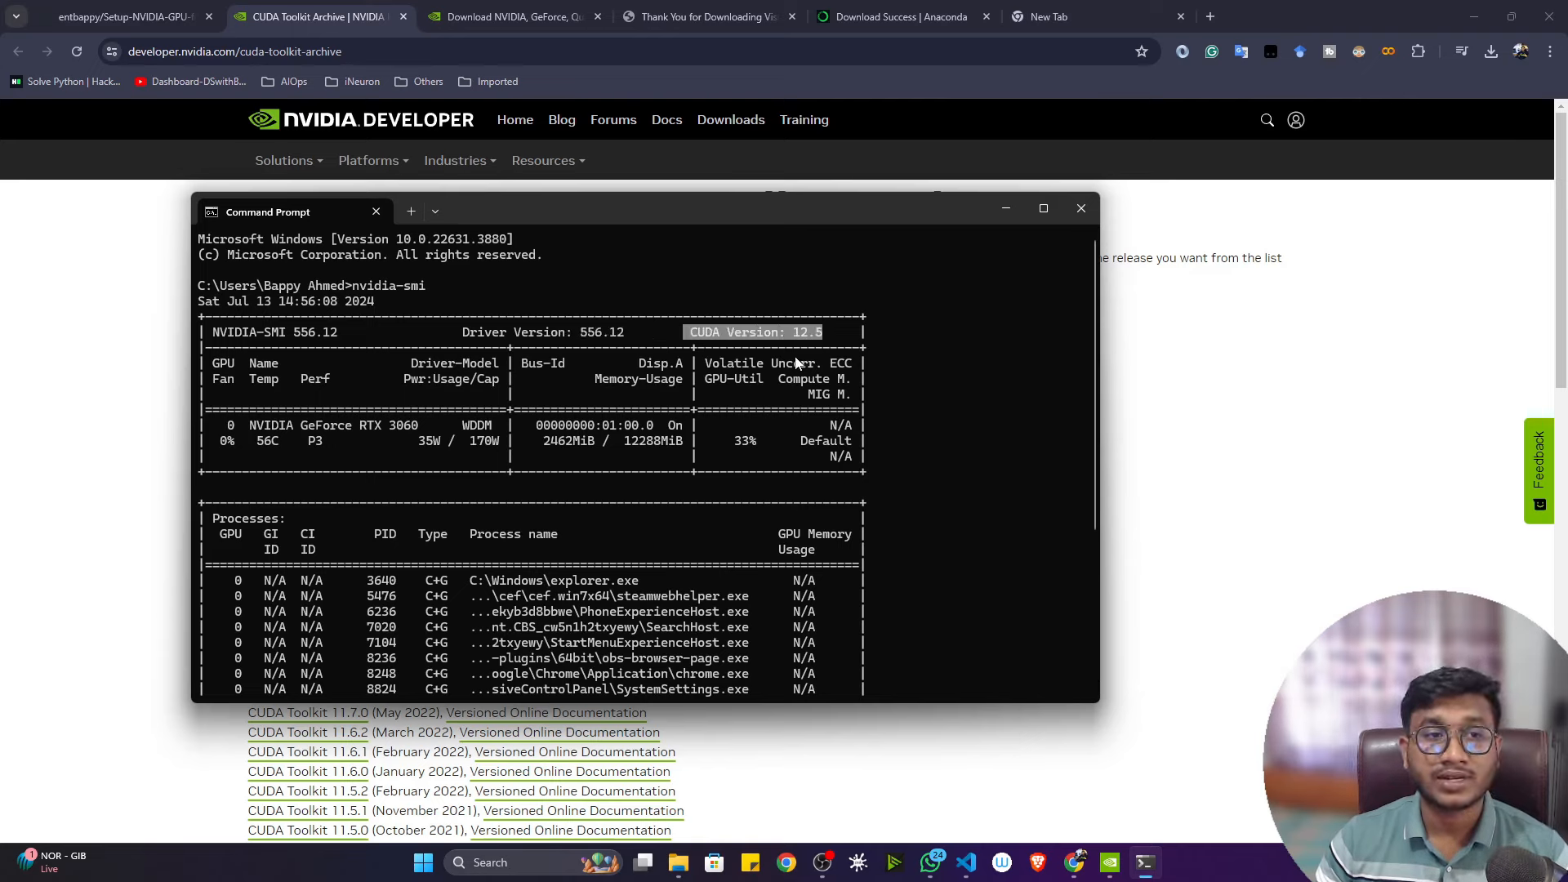
click(811, 334)
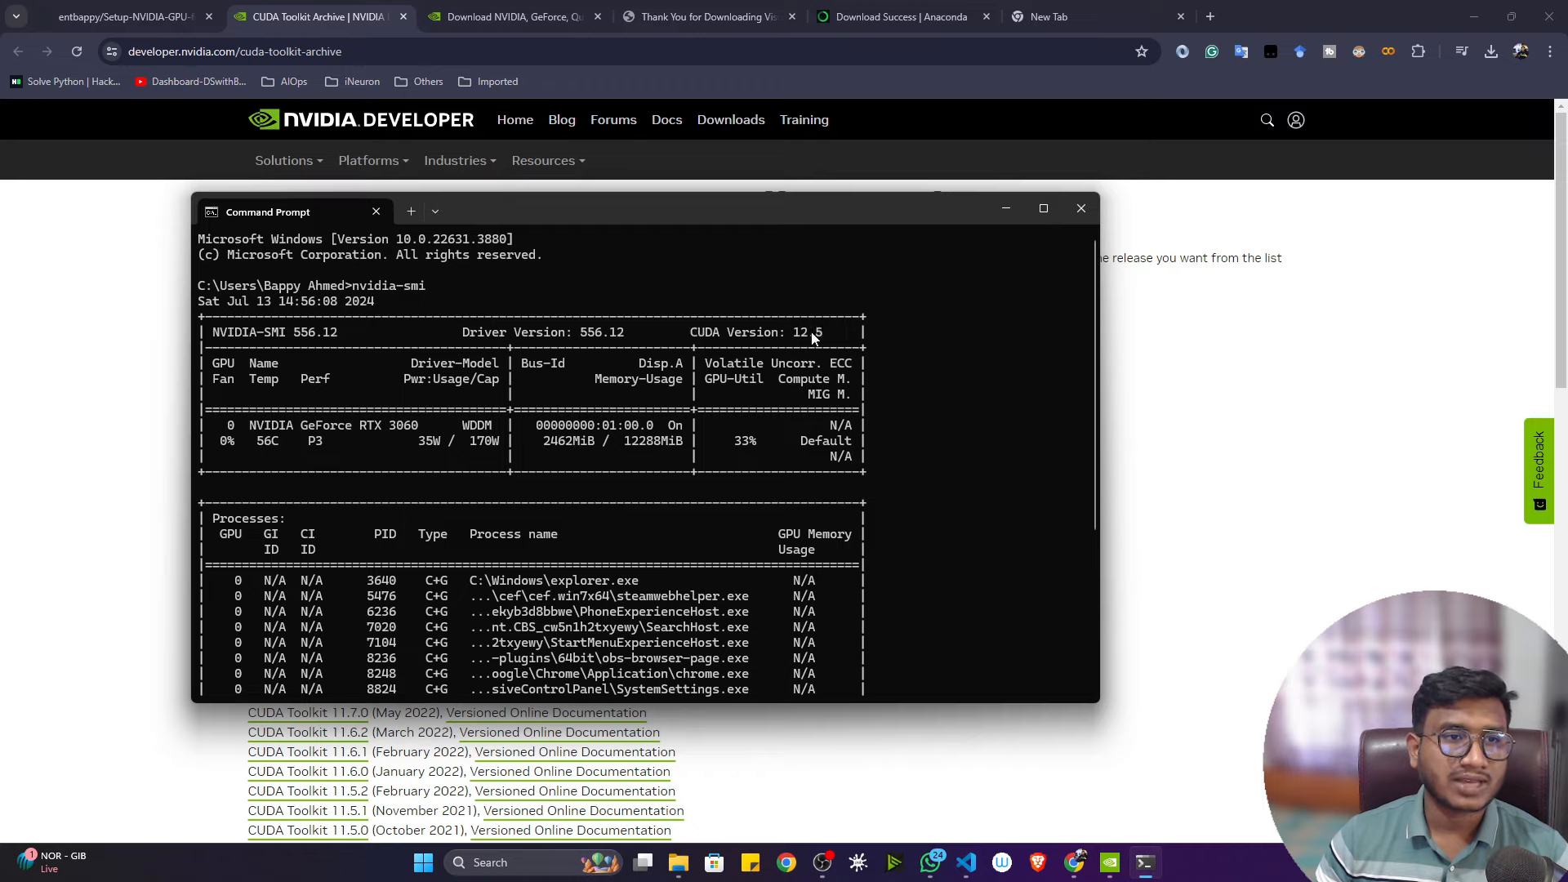
drag(690, 336, 830, 338)
click(835, 341)
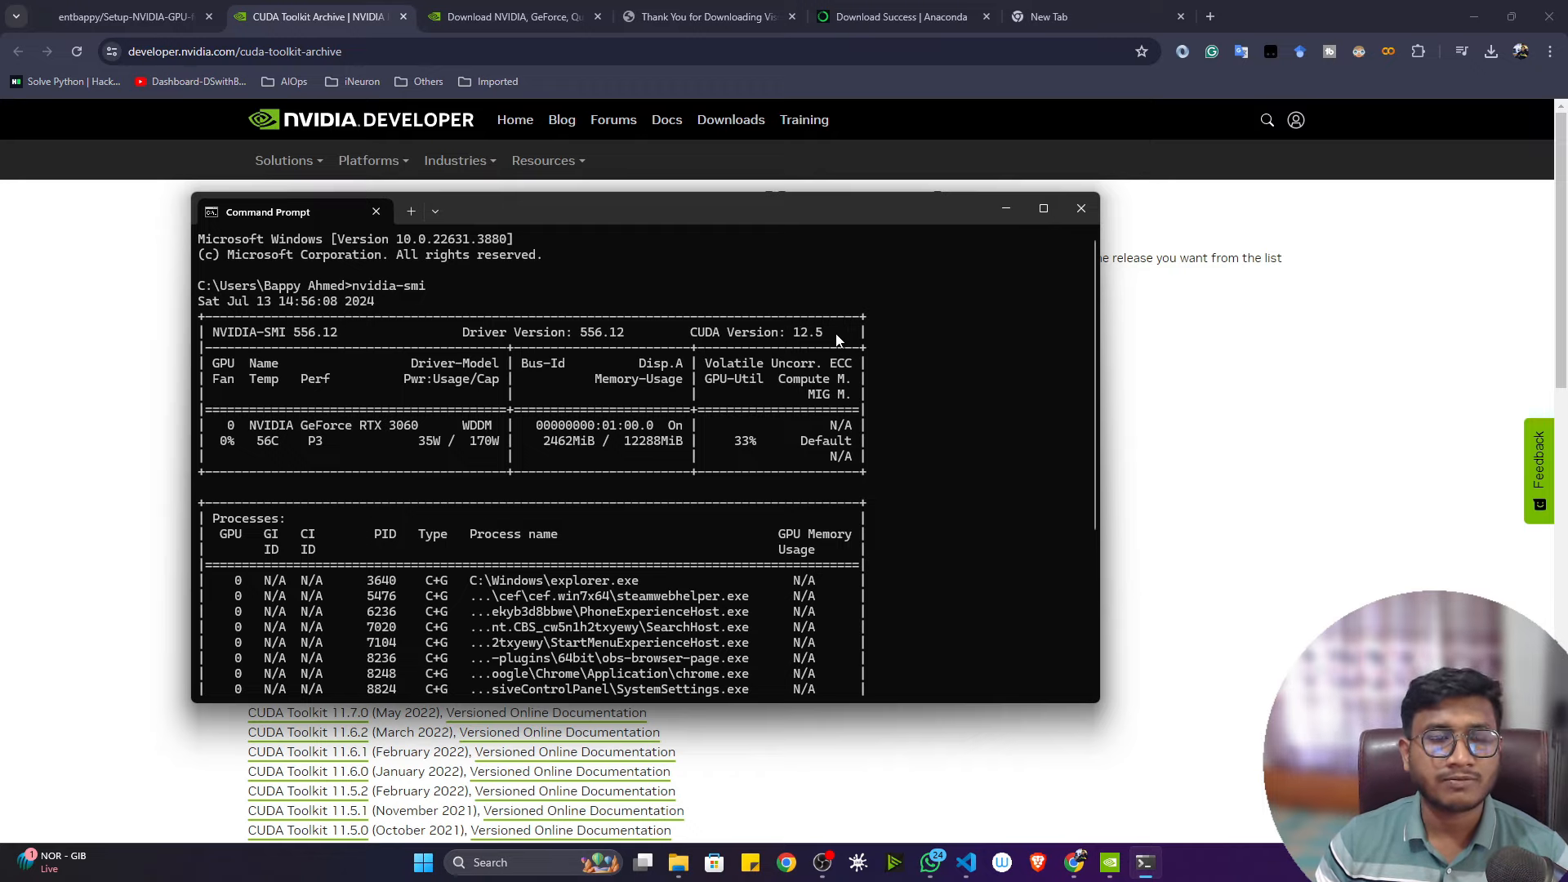
click(999, 209)
scroll(108, 461, down, 1)
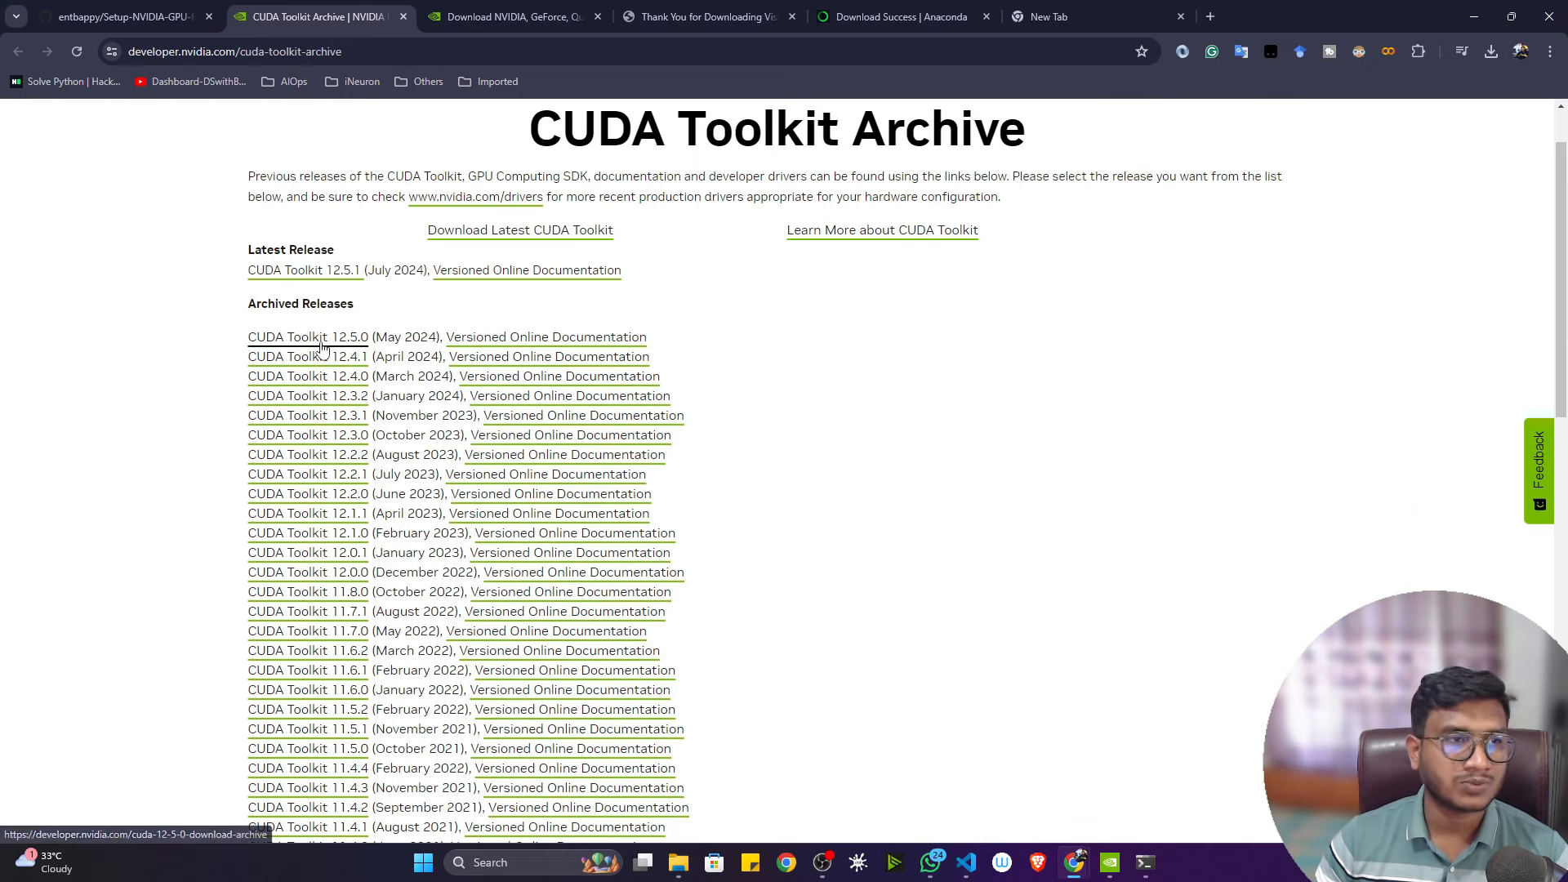
- Search Google for "pytorch install" in the empty browser tab and open PyTorch's Start Locally page
click(1103, 7)
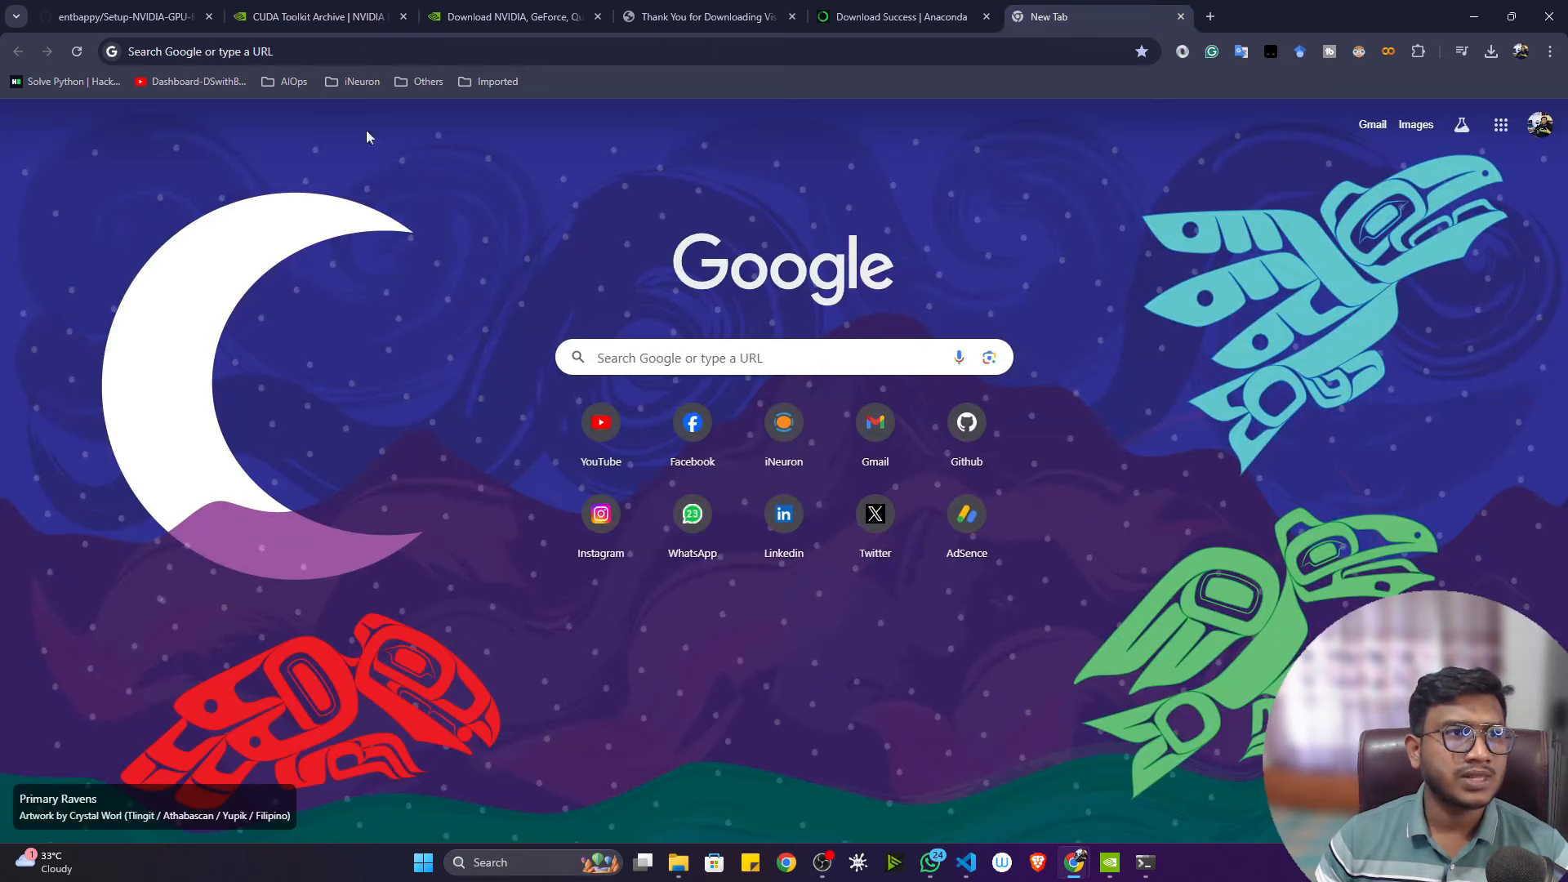
click(301, 61)
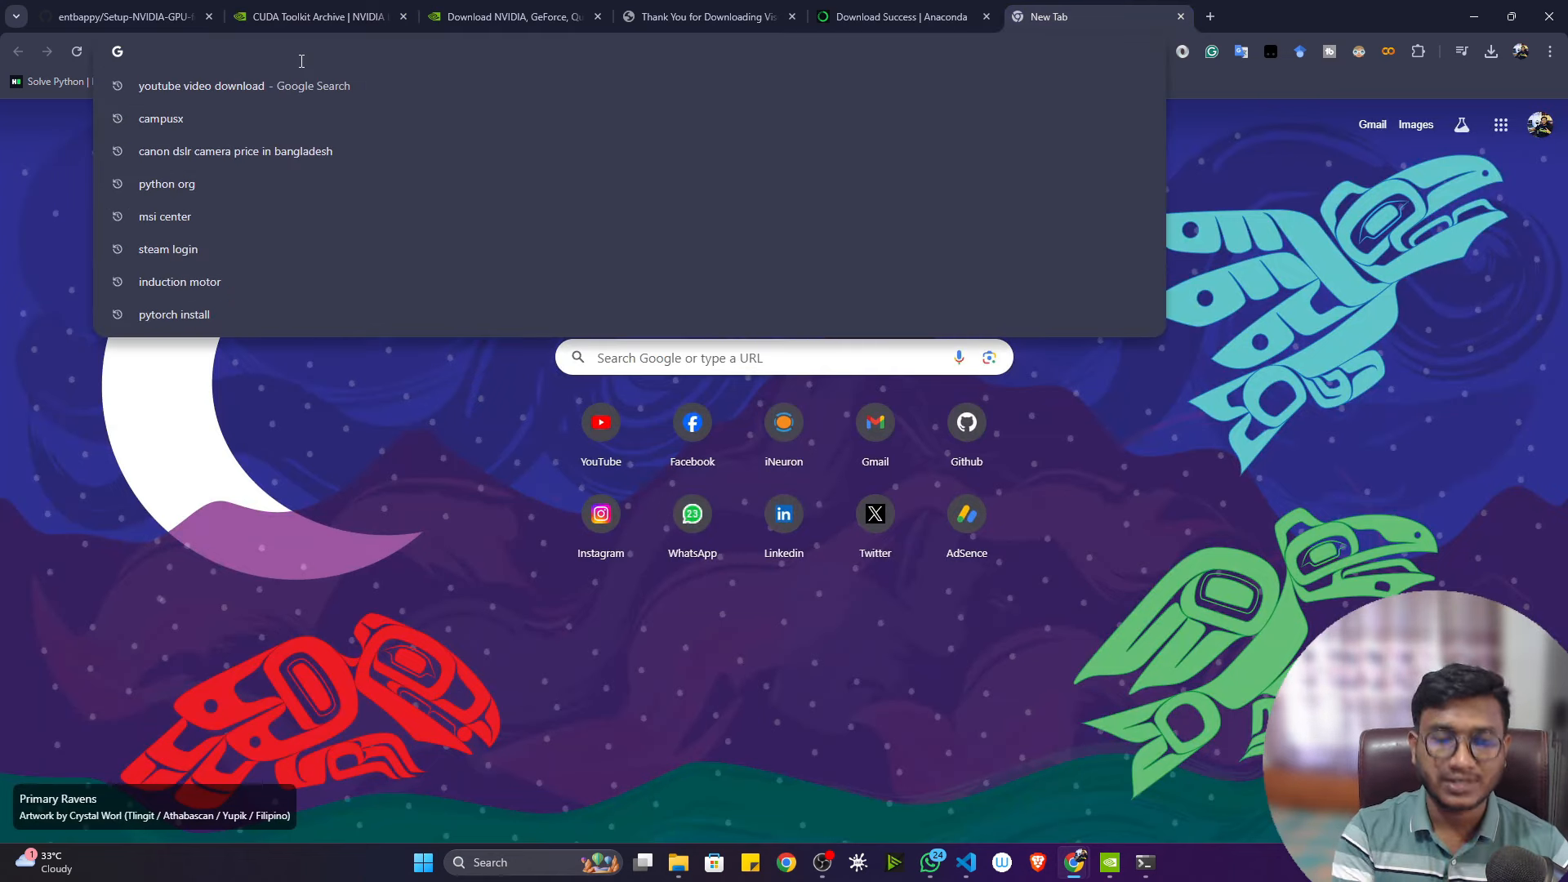
text(pyt)
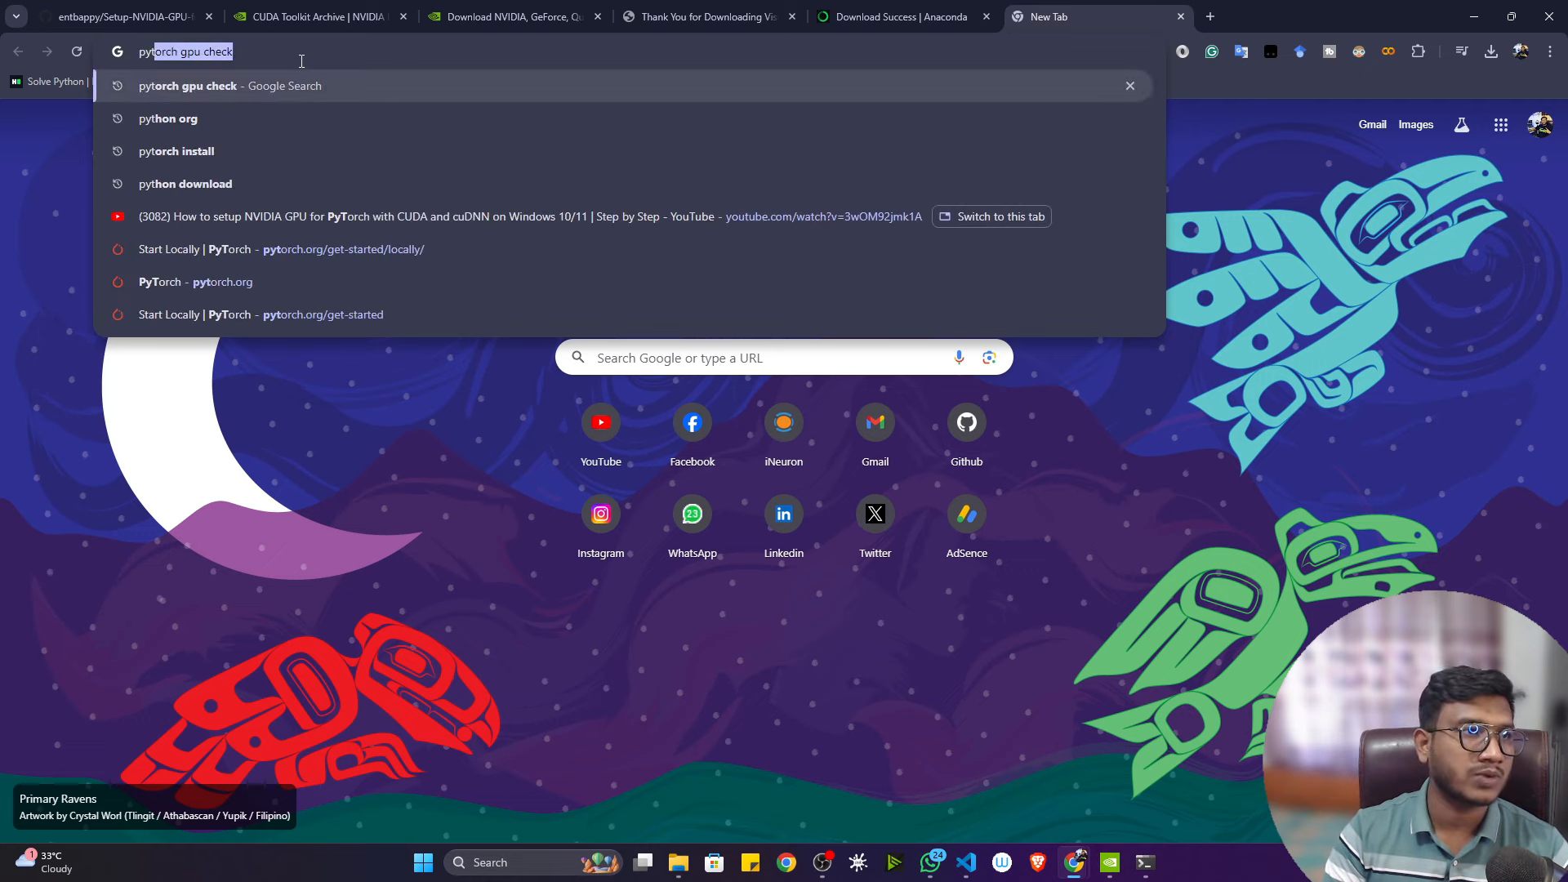
text(o)
key(Down)
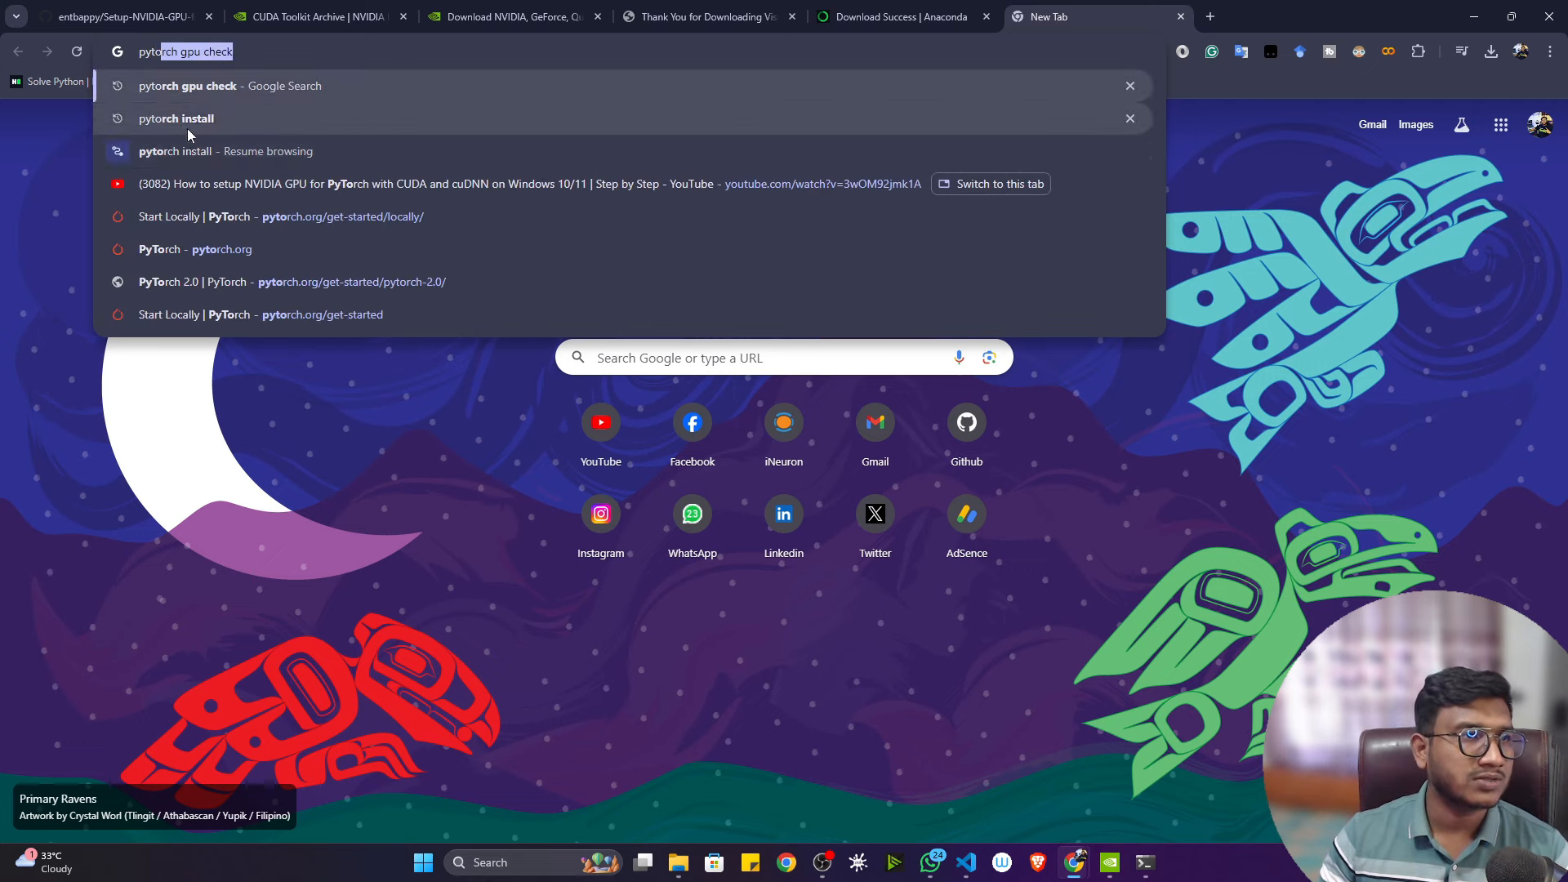
key(Return)
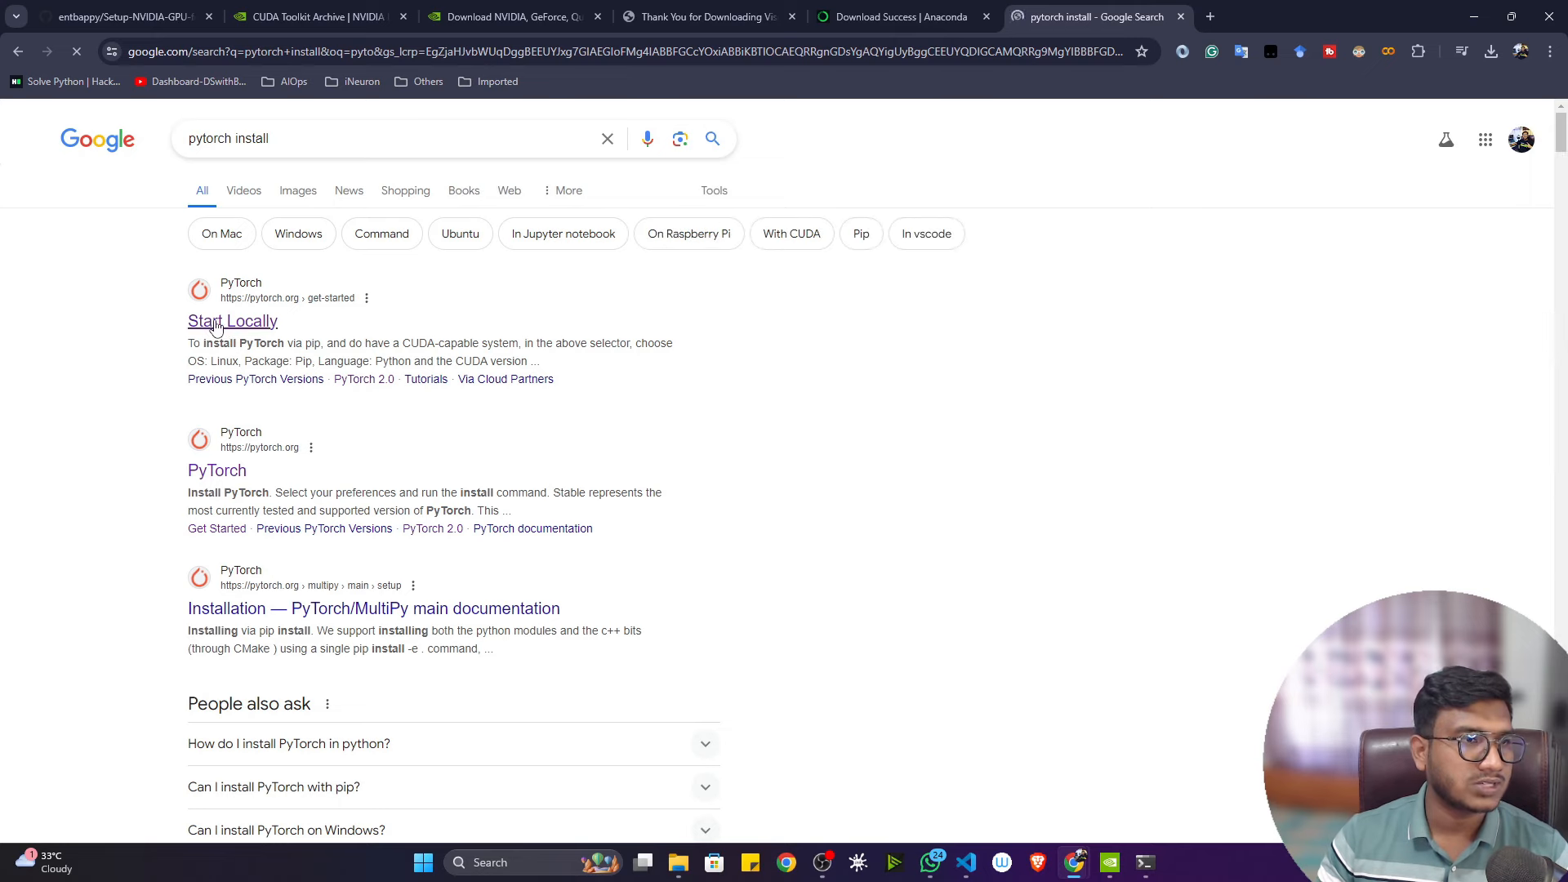
click(214, 325)
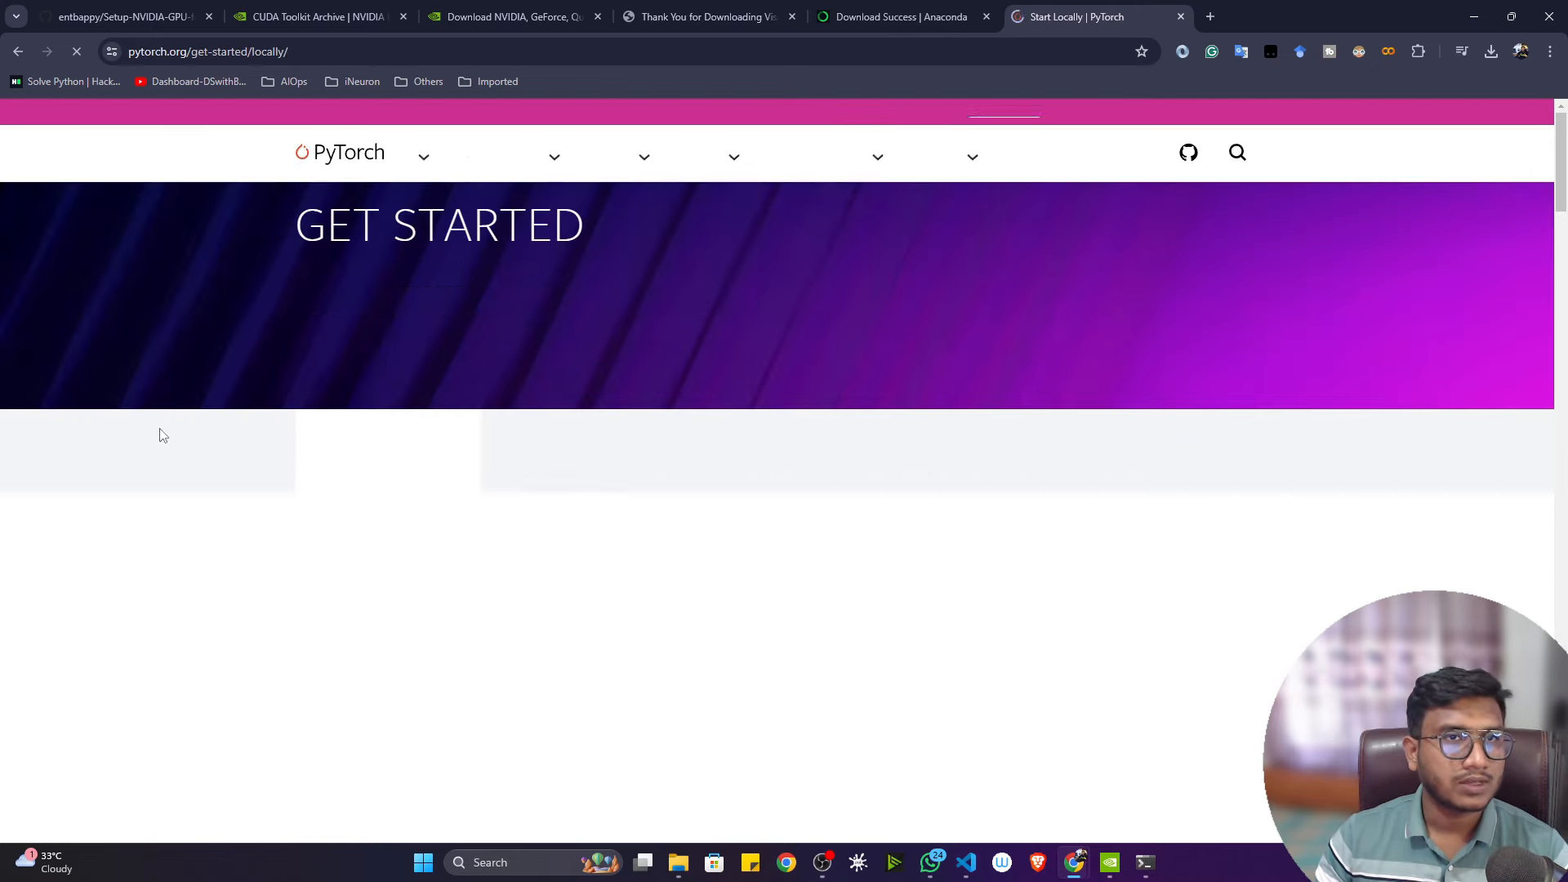
- Choose CUDA 12.1 as PyTorch's compute platform, and open the CUDA Toolkit 12.1.1 download page from the CUDA Toolkit Archive
scroll(391, 449, up, 2)
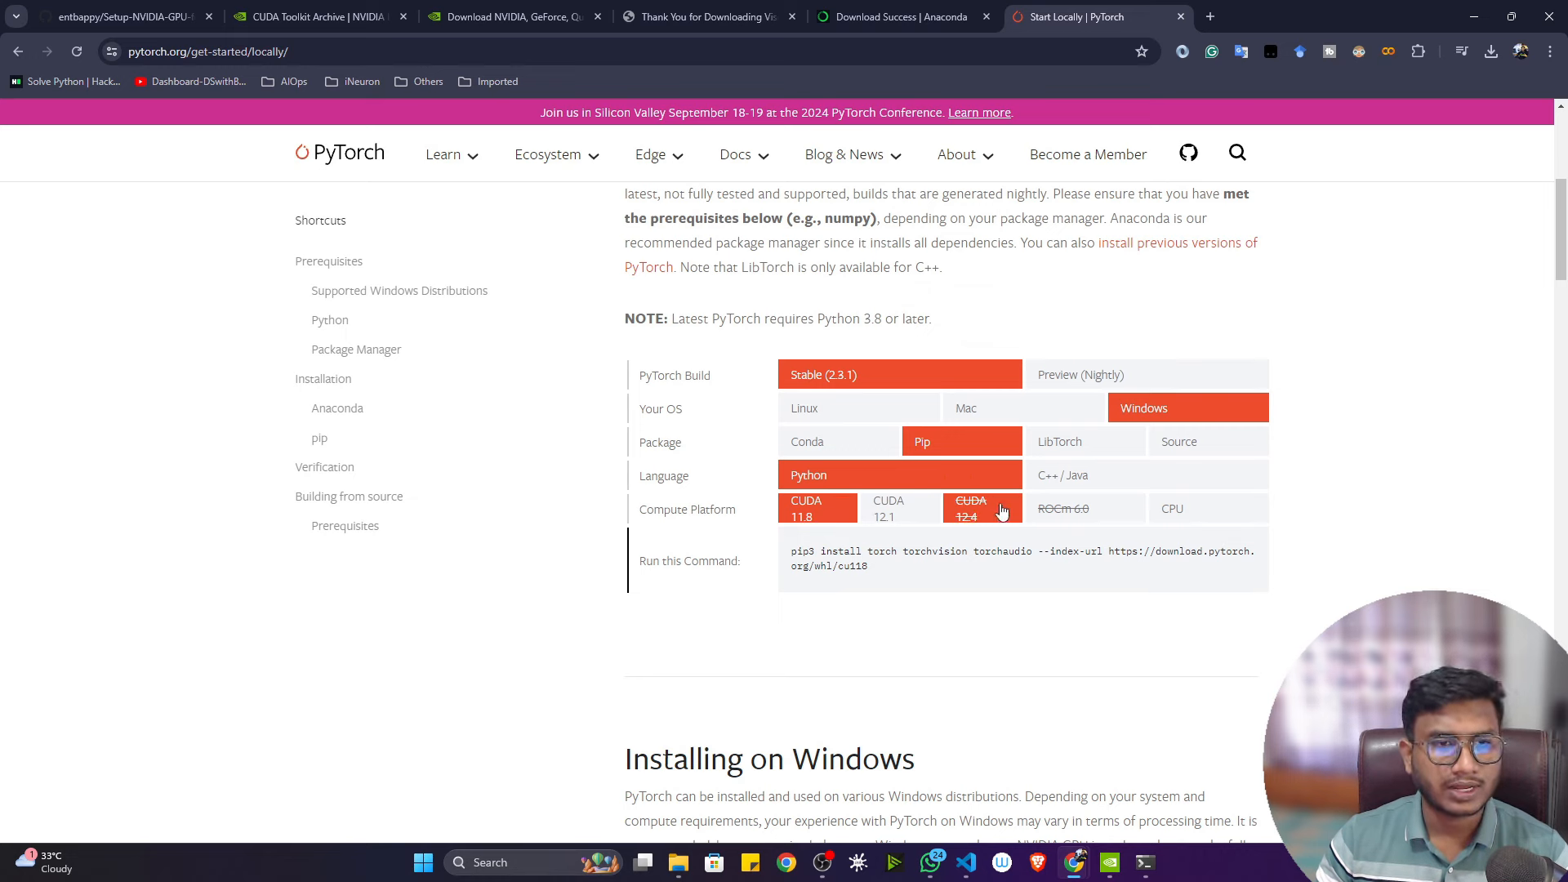
click(904, 519)
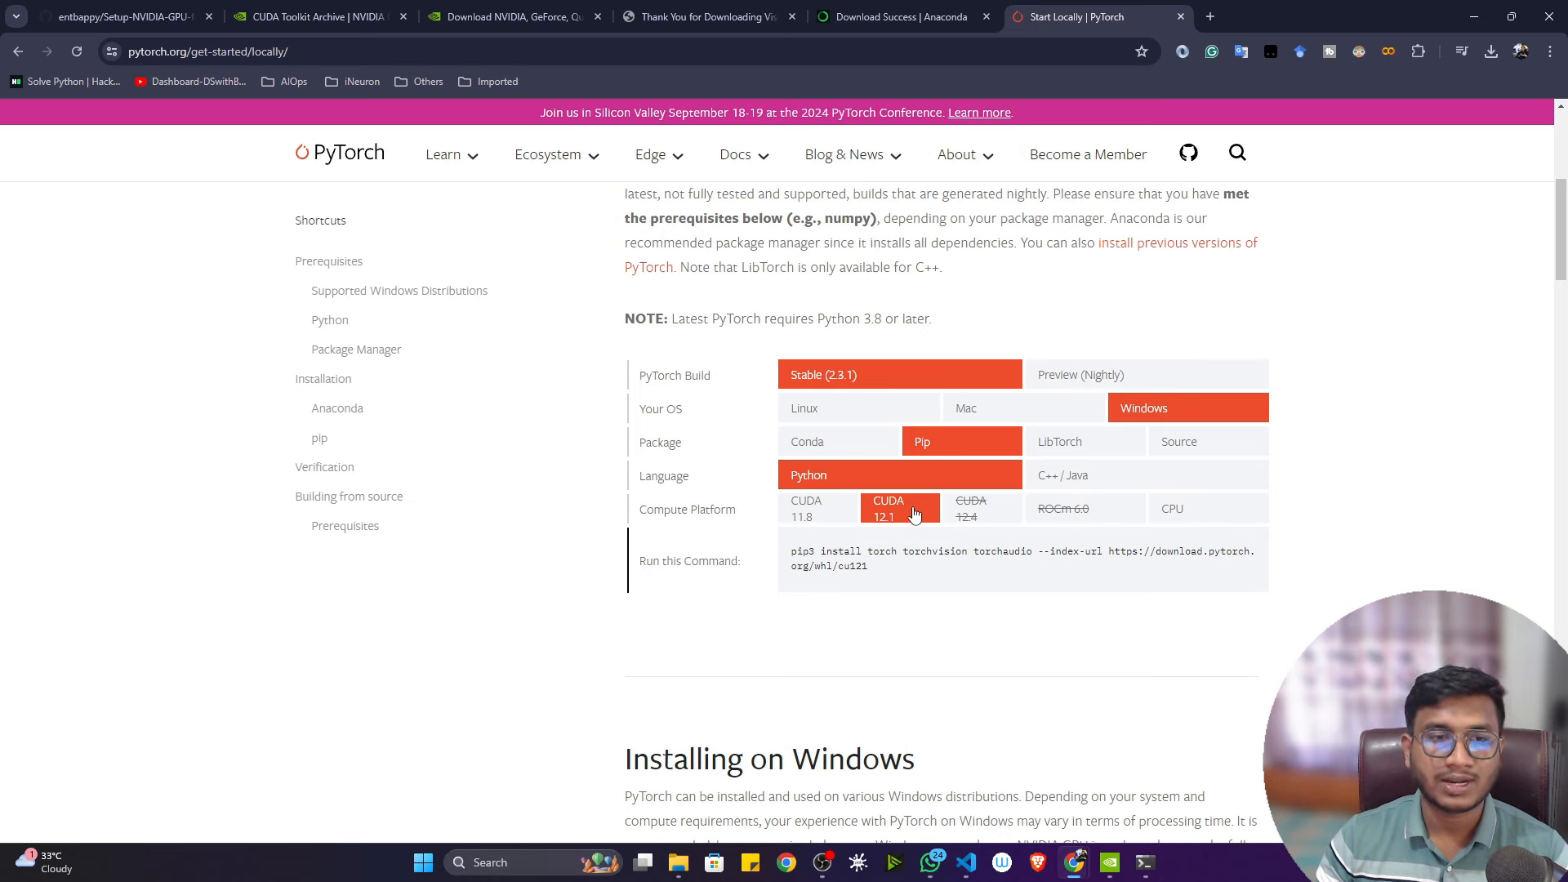
click(331, 15)
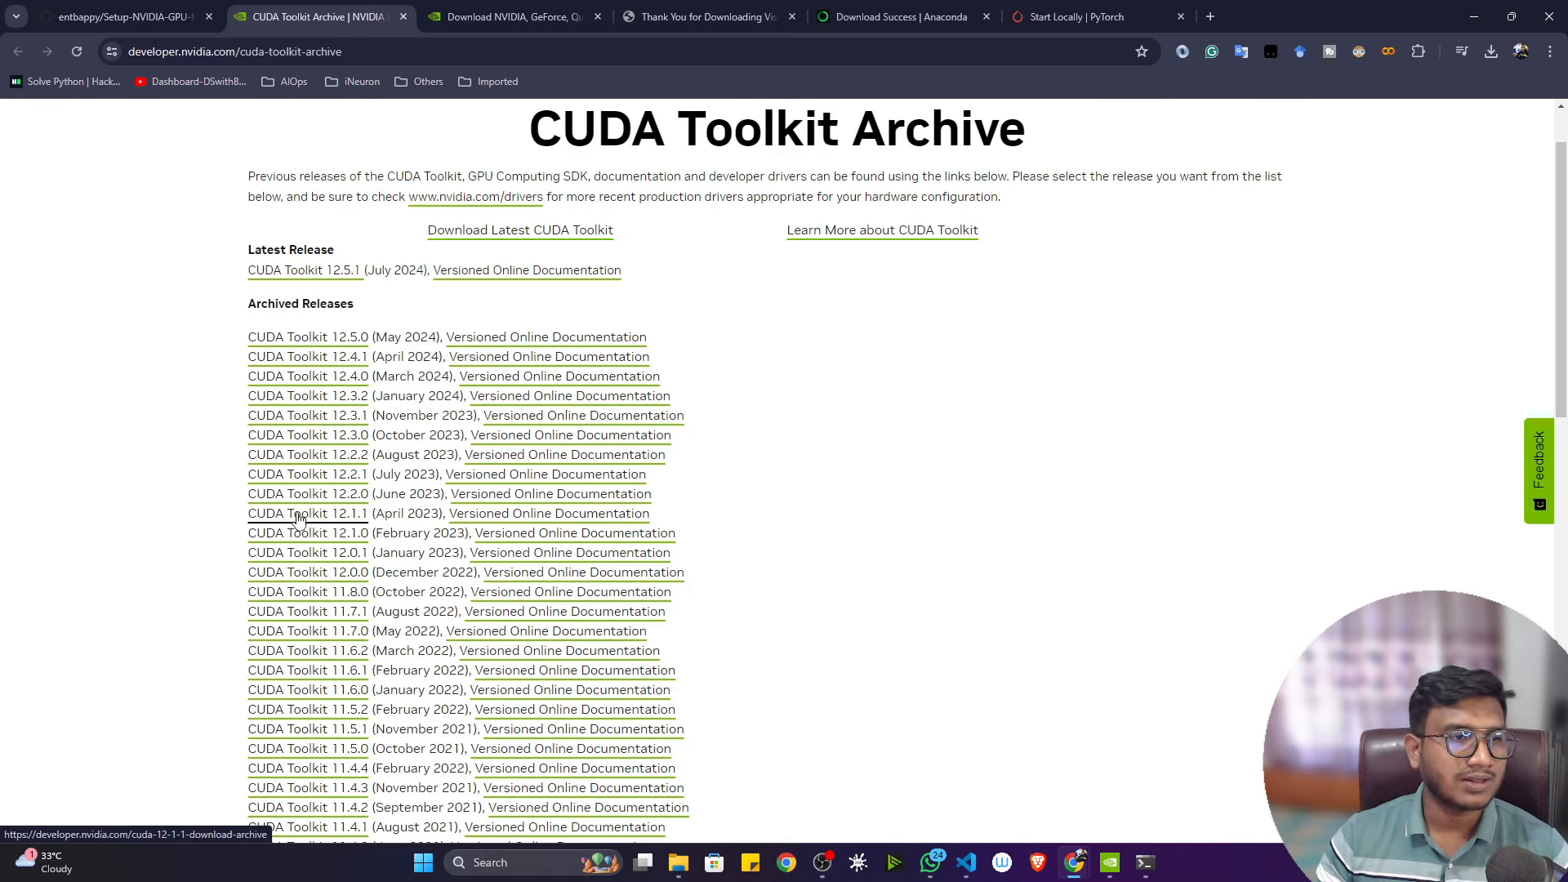
click(327, 519)
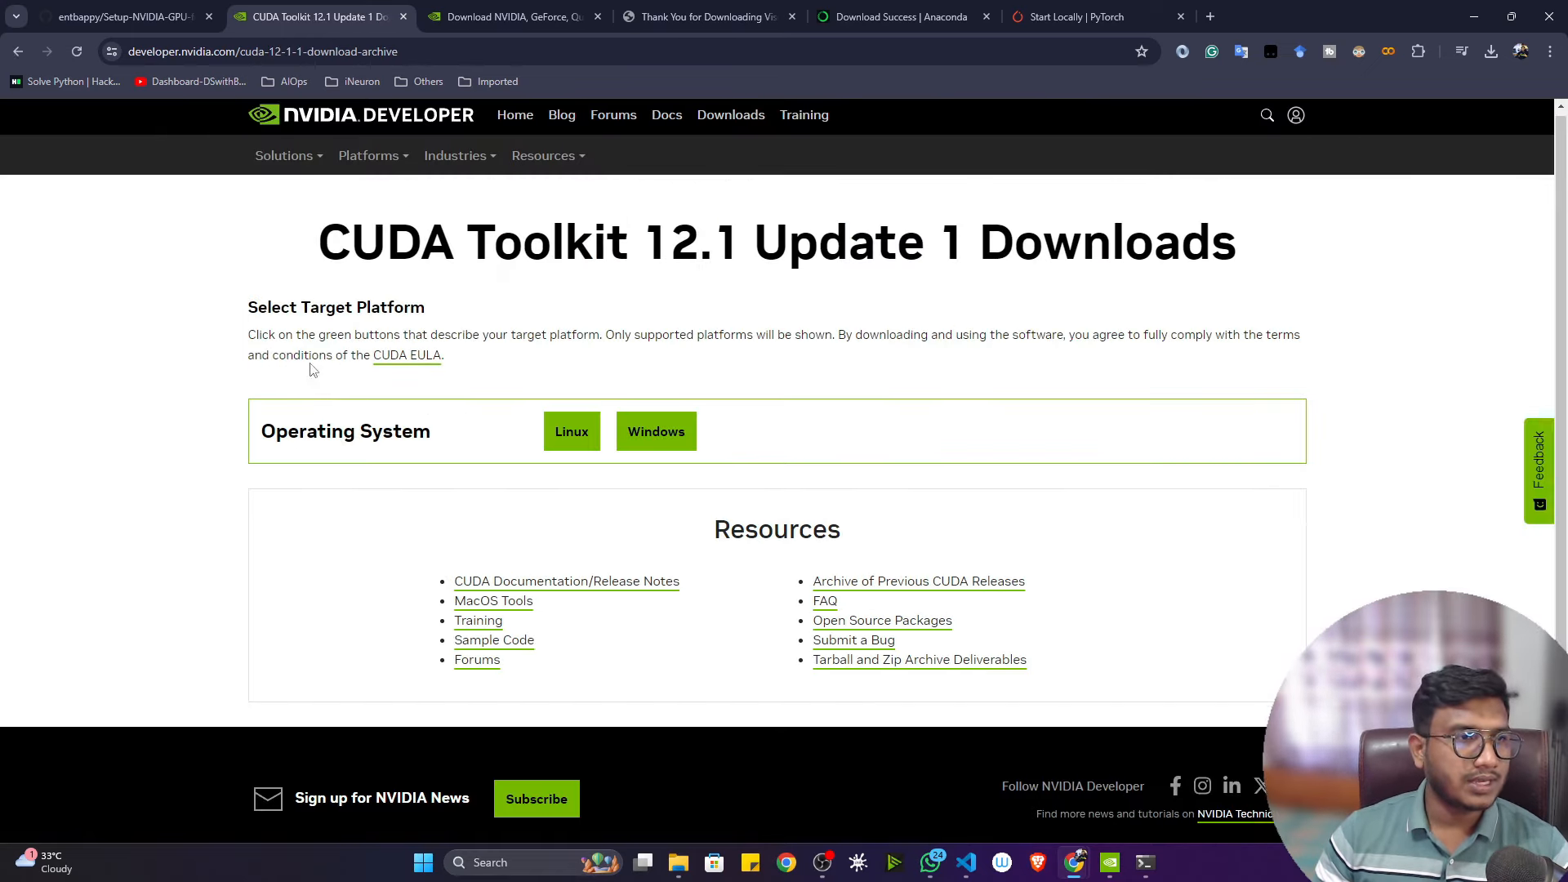
- Set the CUDA Toolkit target platform to Windows, x86_64, version 11, with the exe (local) installer type
scroll(360, 384, down, 1)
click(658, 363)
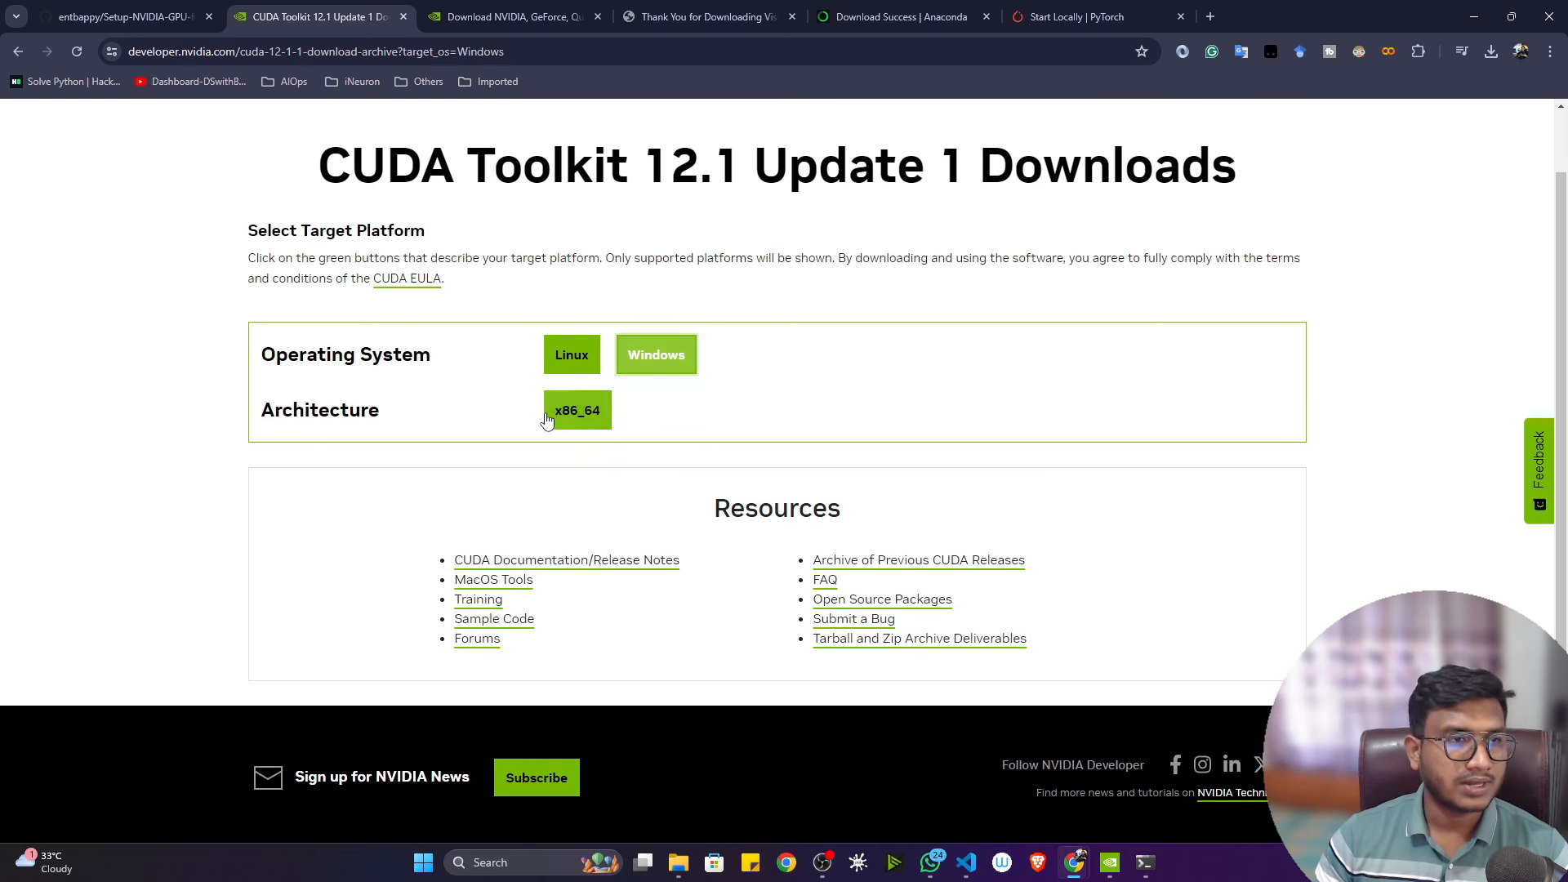
click(577, 413)
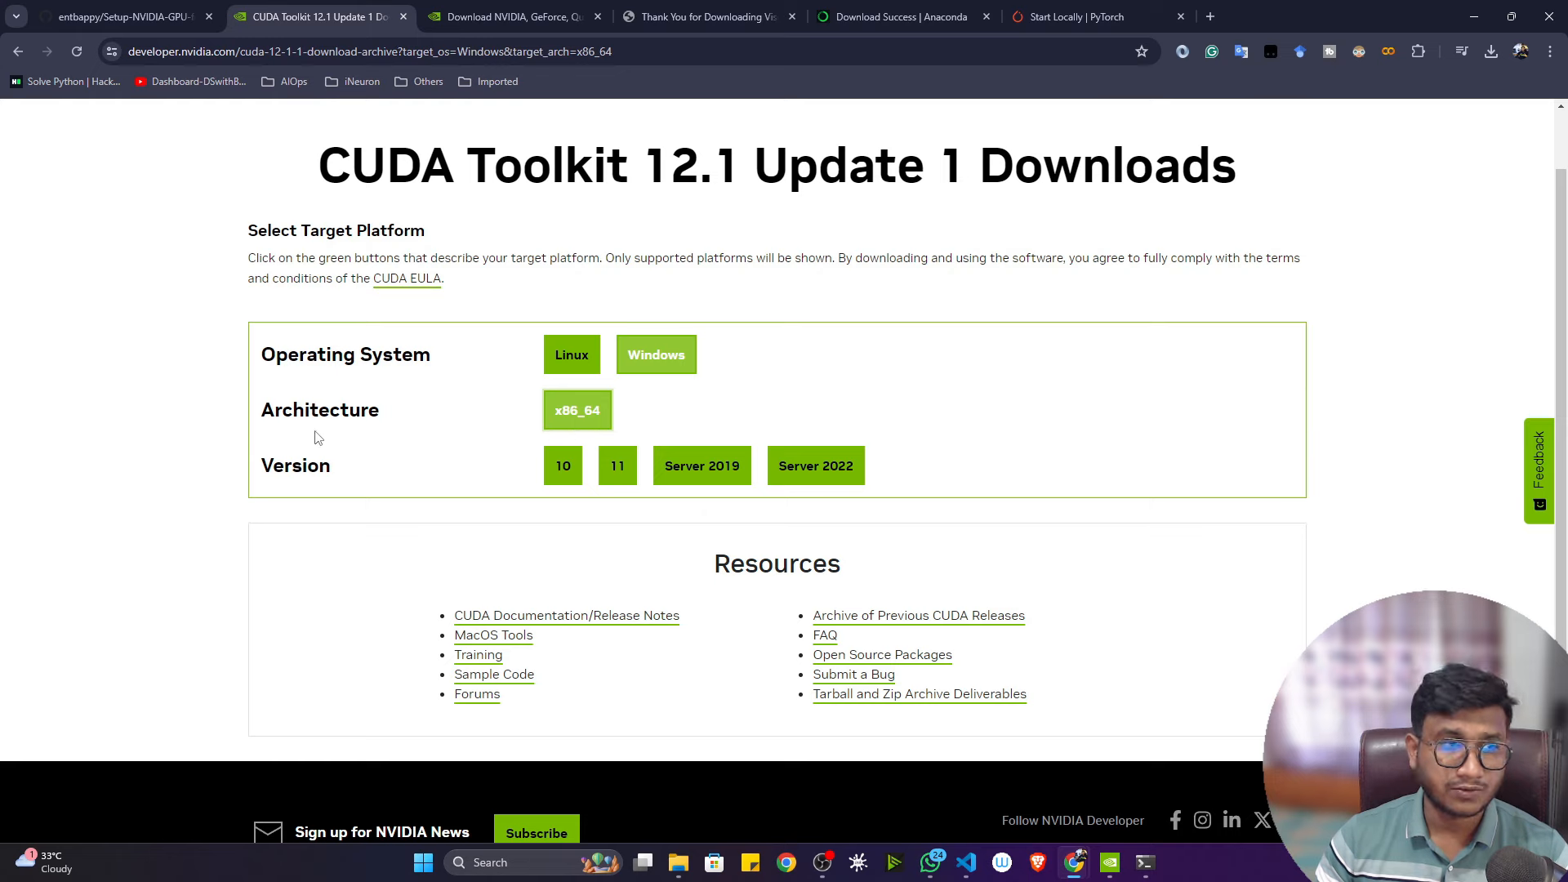
scroll(581, 408, down, 1)
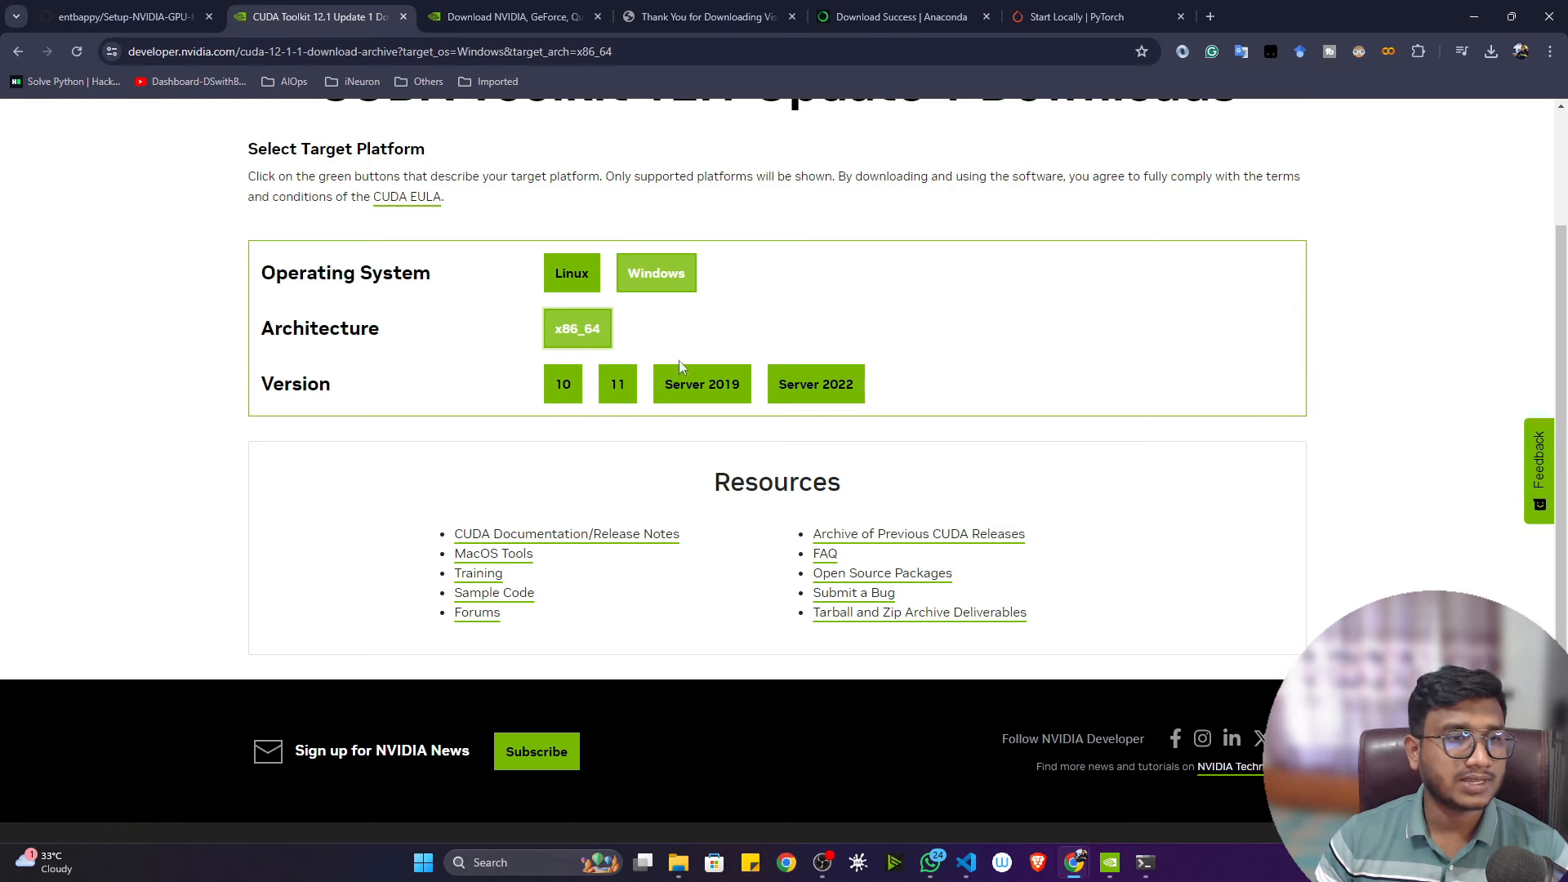
click(618, 387)
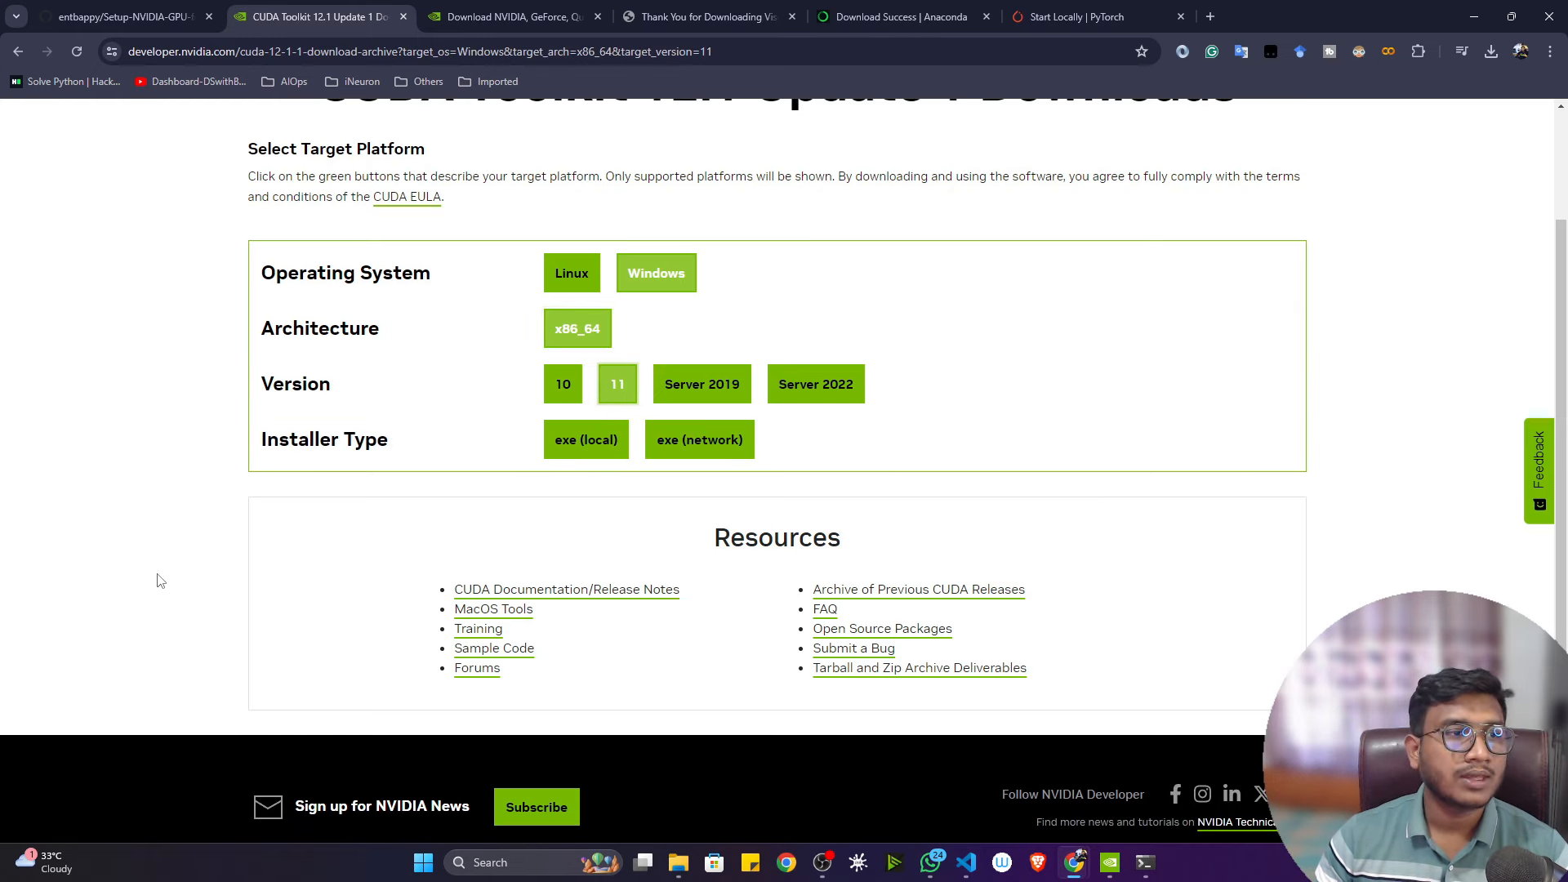
drag(260, 438, 403, 444)
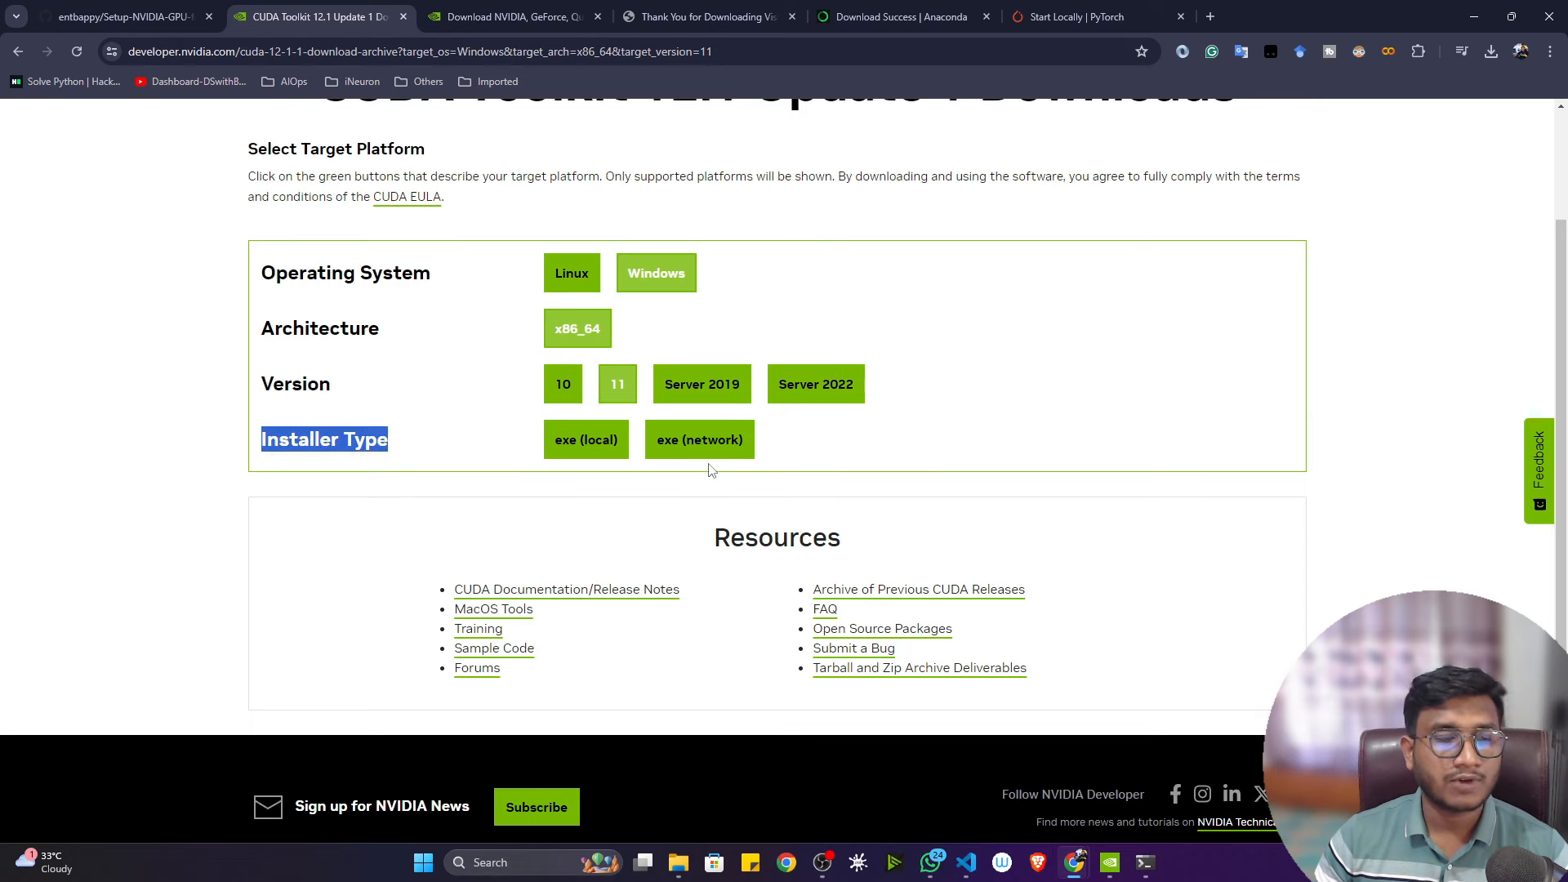
click(579, 443)
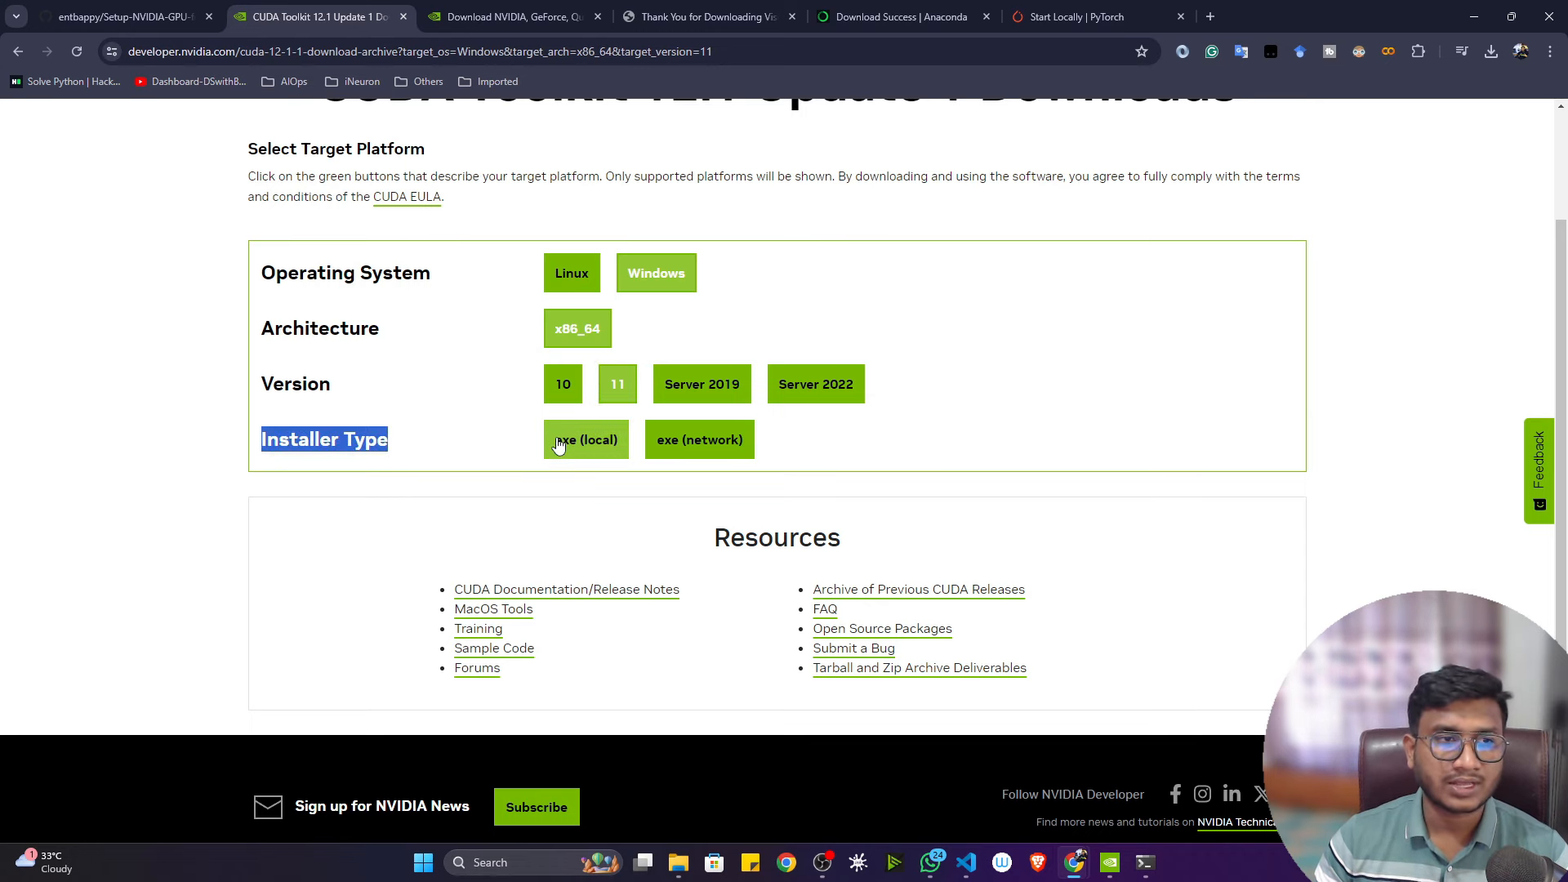
scroll(196, 589, down, 2)
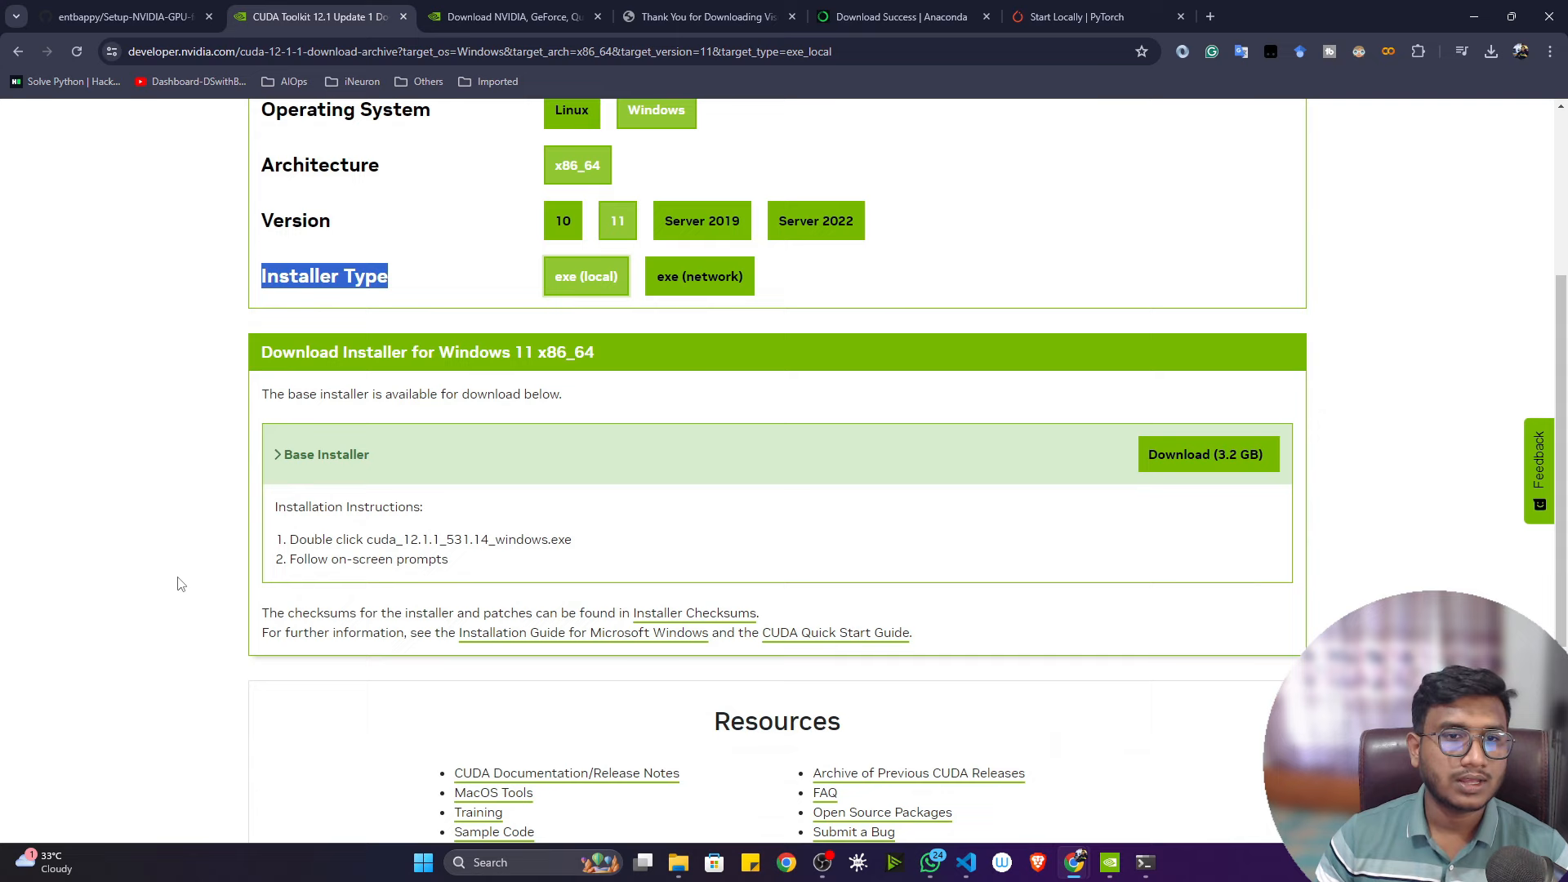
- Start downloading the CUDA 12.1.1 base installer and cancel it from the recent download history
click(1173, 457)
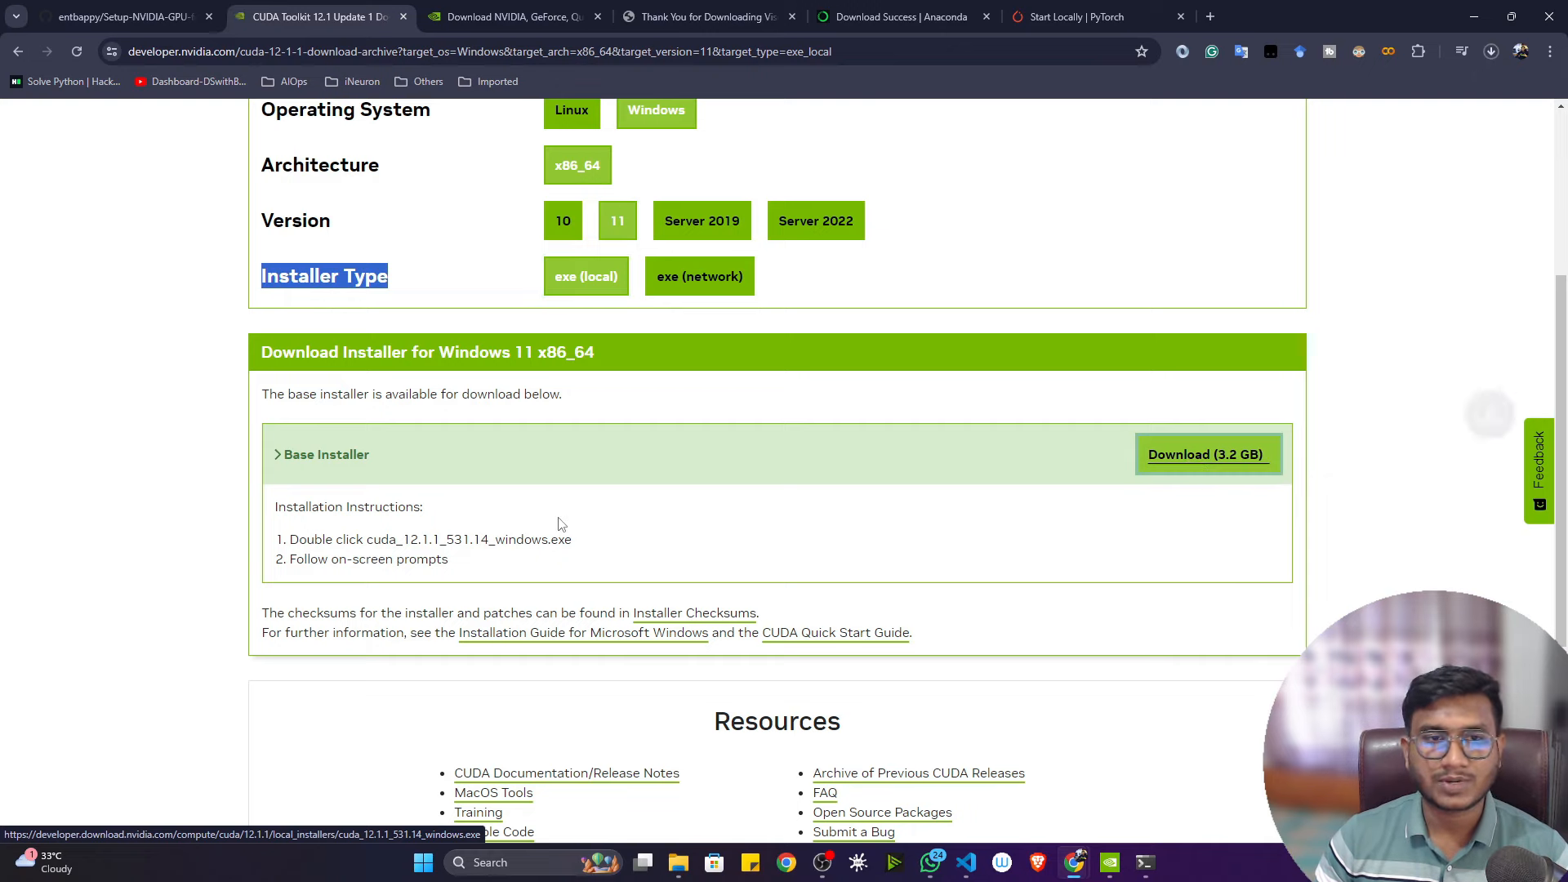
click(1490, 52)
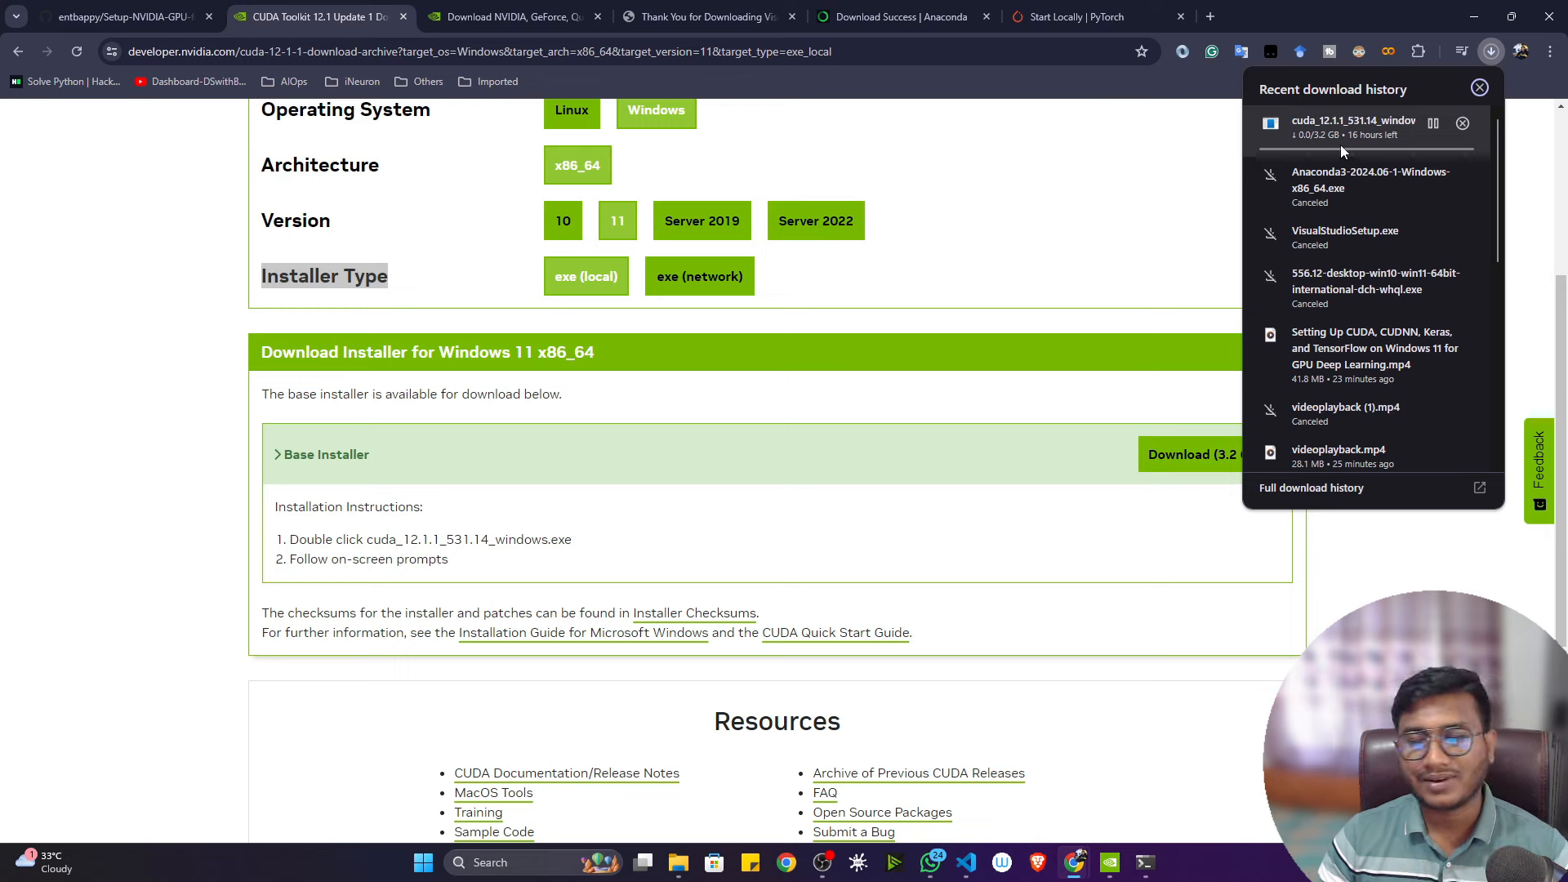
click(1462, 124)
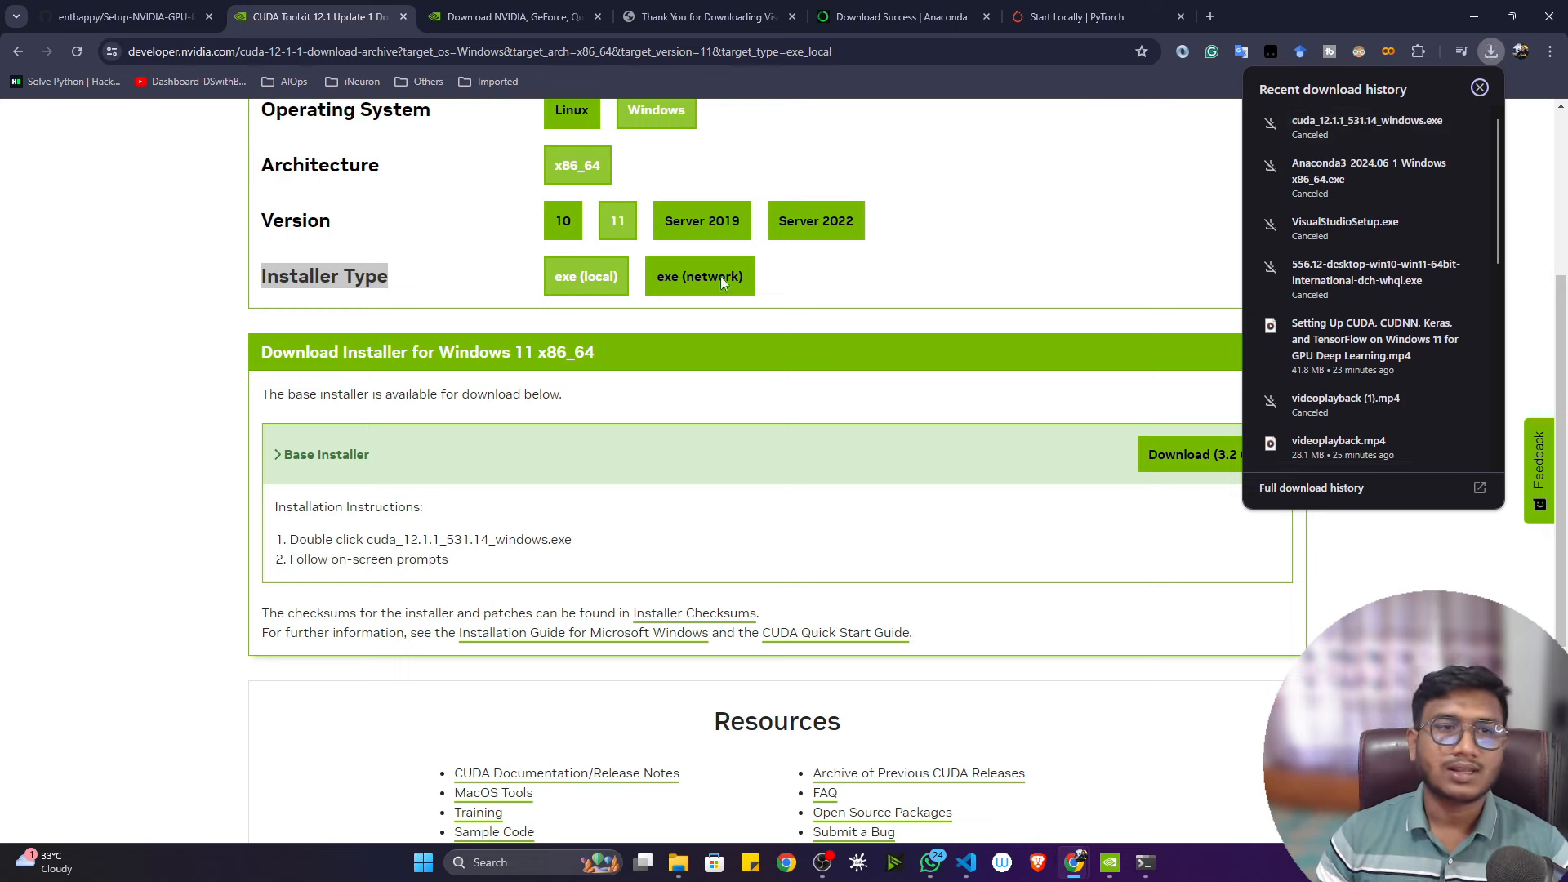
- Dismiss the recent download history covering the CUDA Toolkit 12.1 Update 1 Downloads page
click(49, 262)
scroll(167, 320, up, 4)
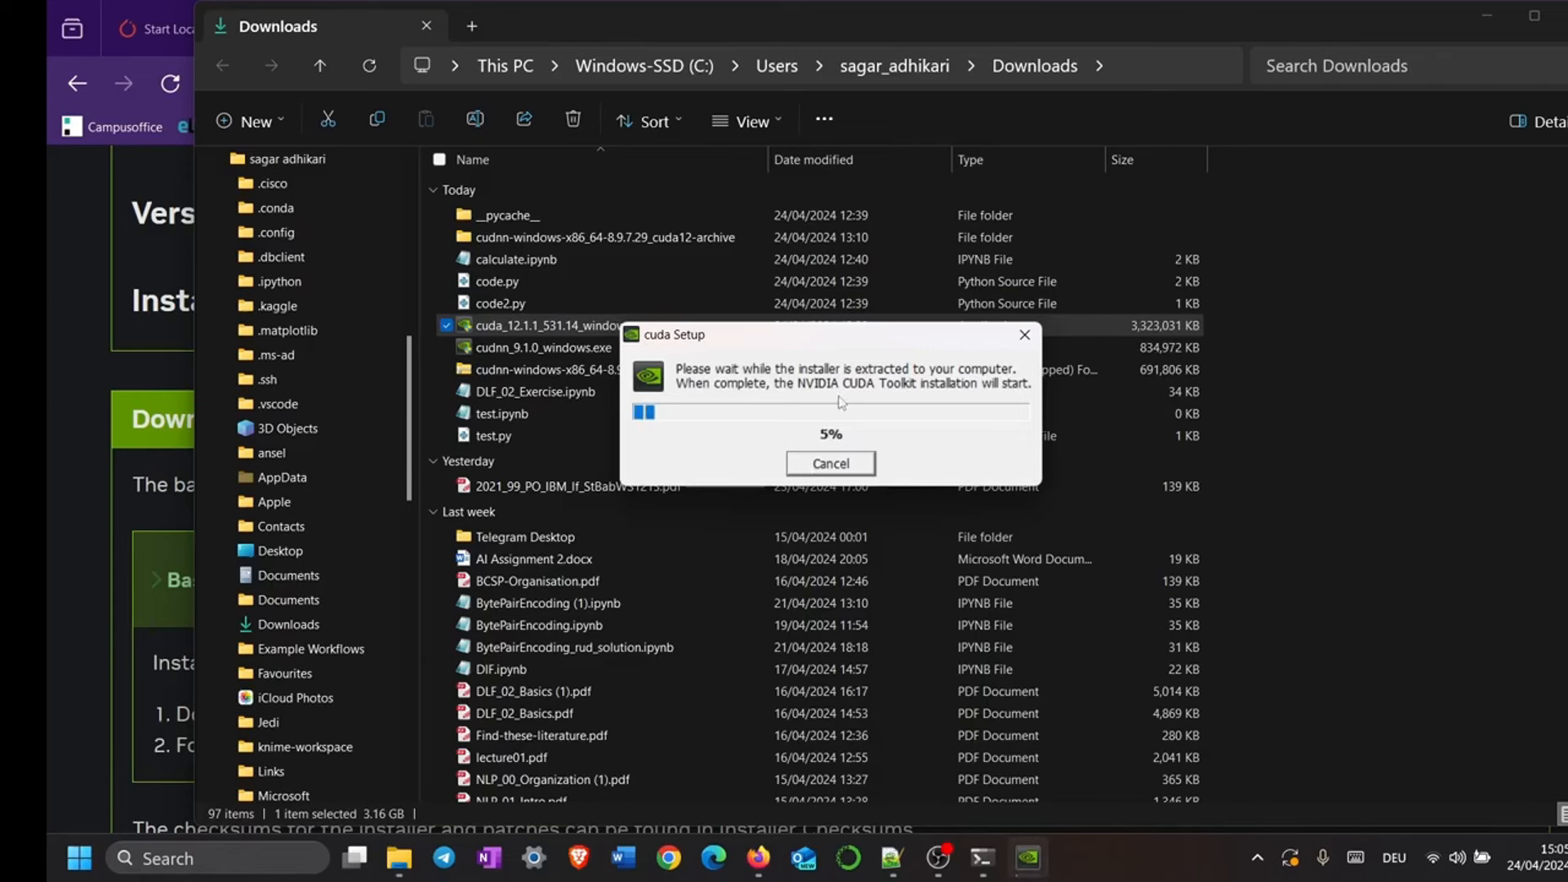
- Continue the CUDA 12.1 installation with the older driver version, accept the licence agreement and install with the Express (Recommended) option
click(1487, 15)
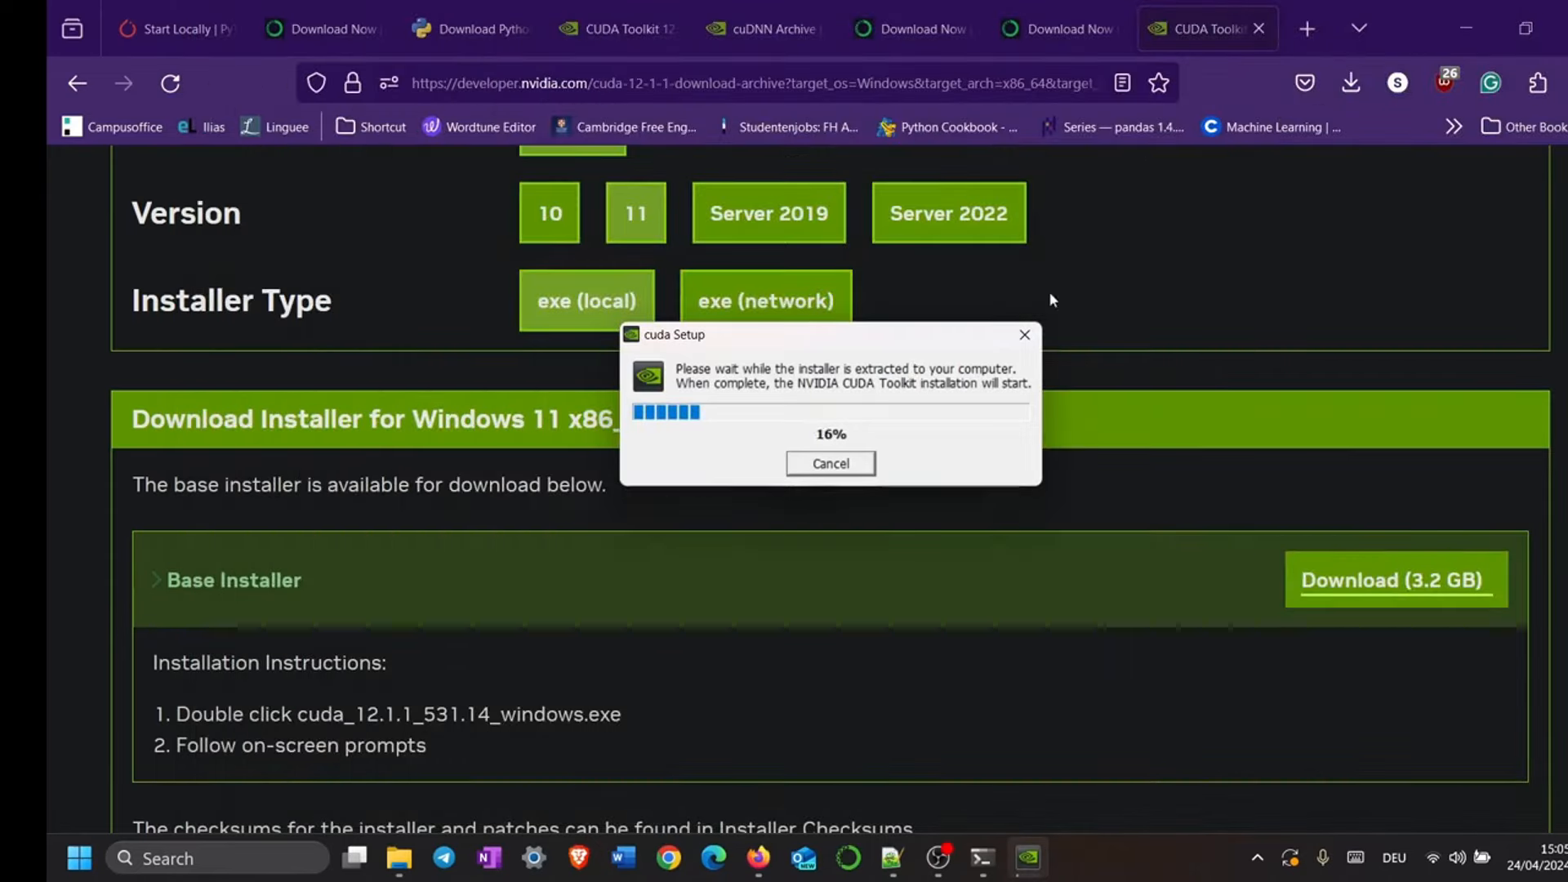
drag(877, 338, 1168, 224)
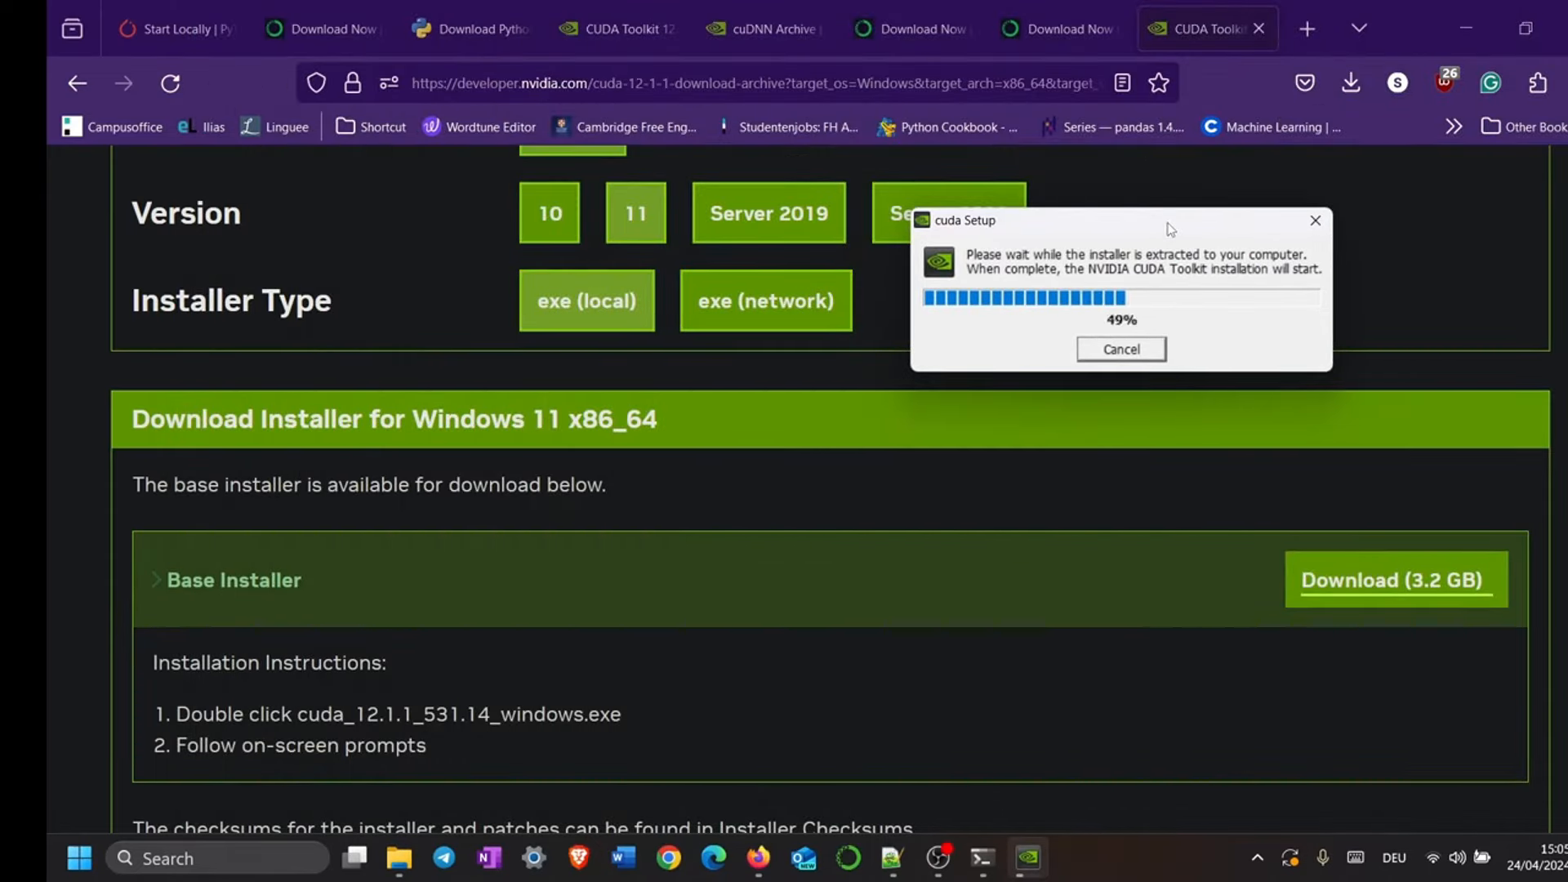
drag(1171, 229, 1116, 294)
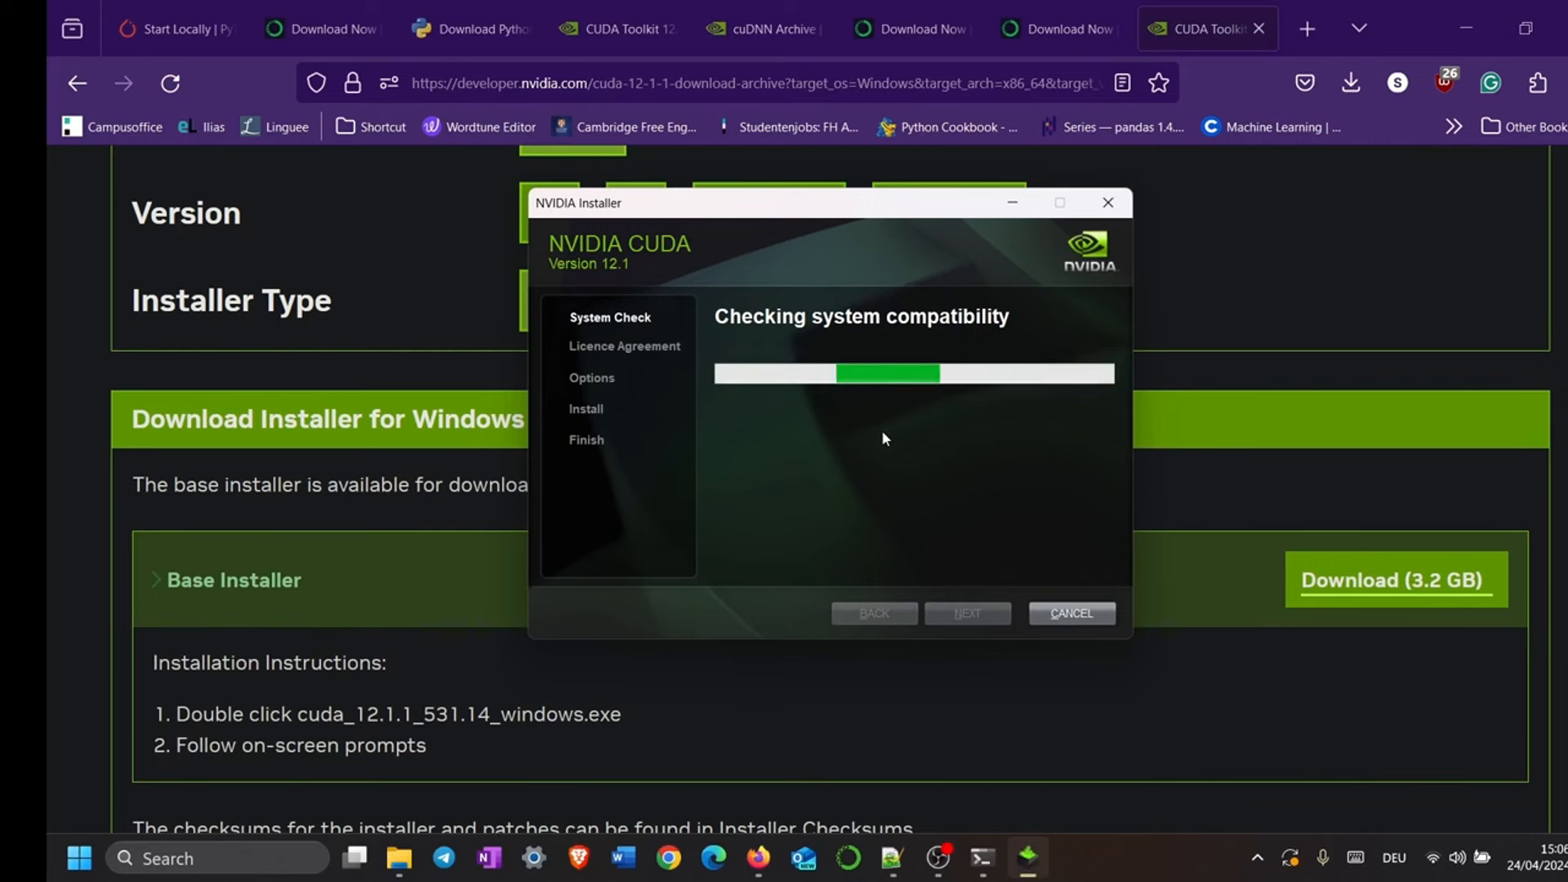
drag(845, 212, 1035, 155)
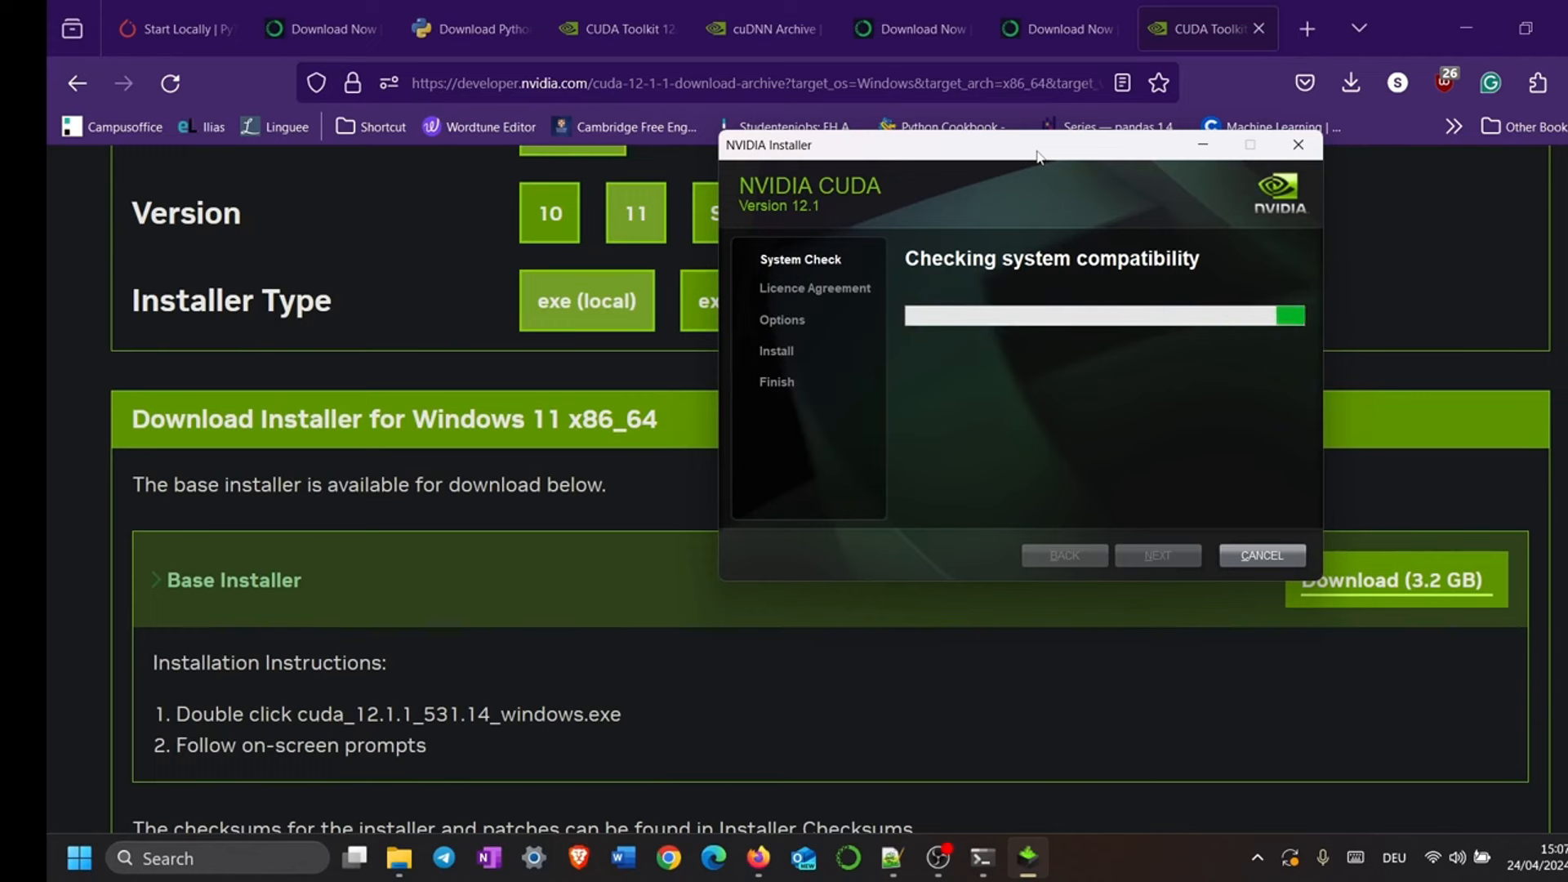
drag(1037, 155, 1030, 168)
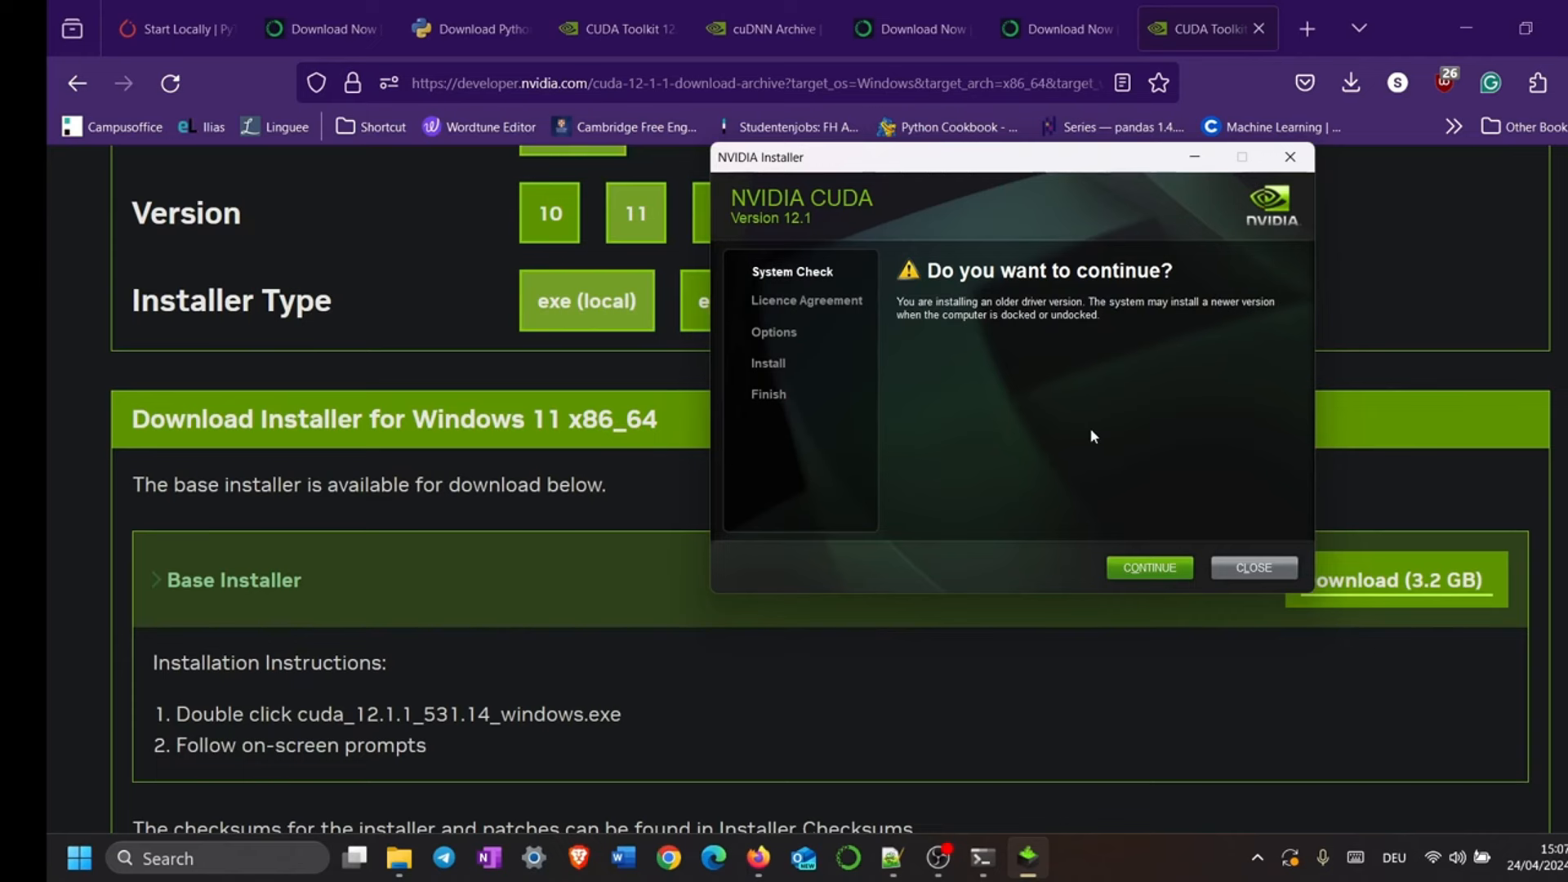
click(1148, 567)
click(1121, 568)
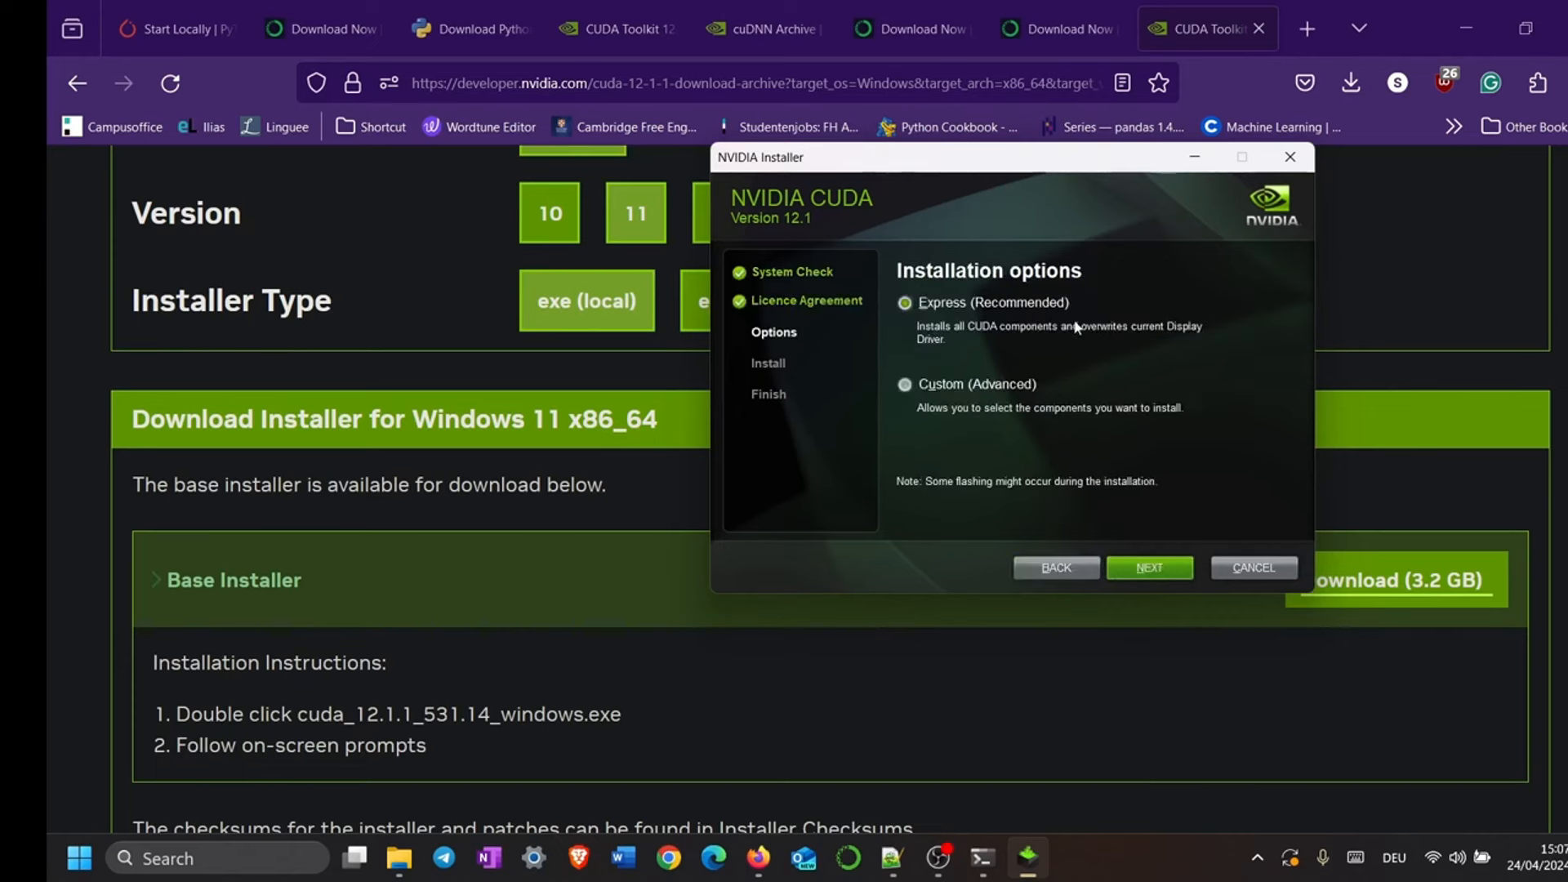
click(1149, 568)
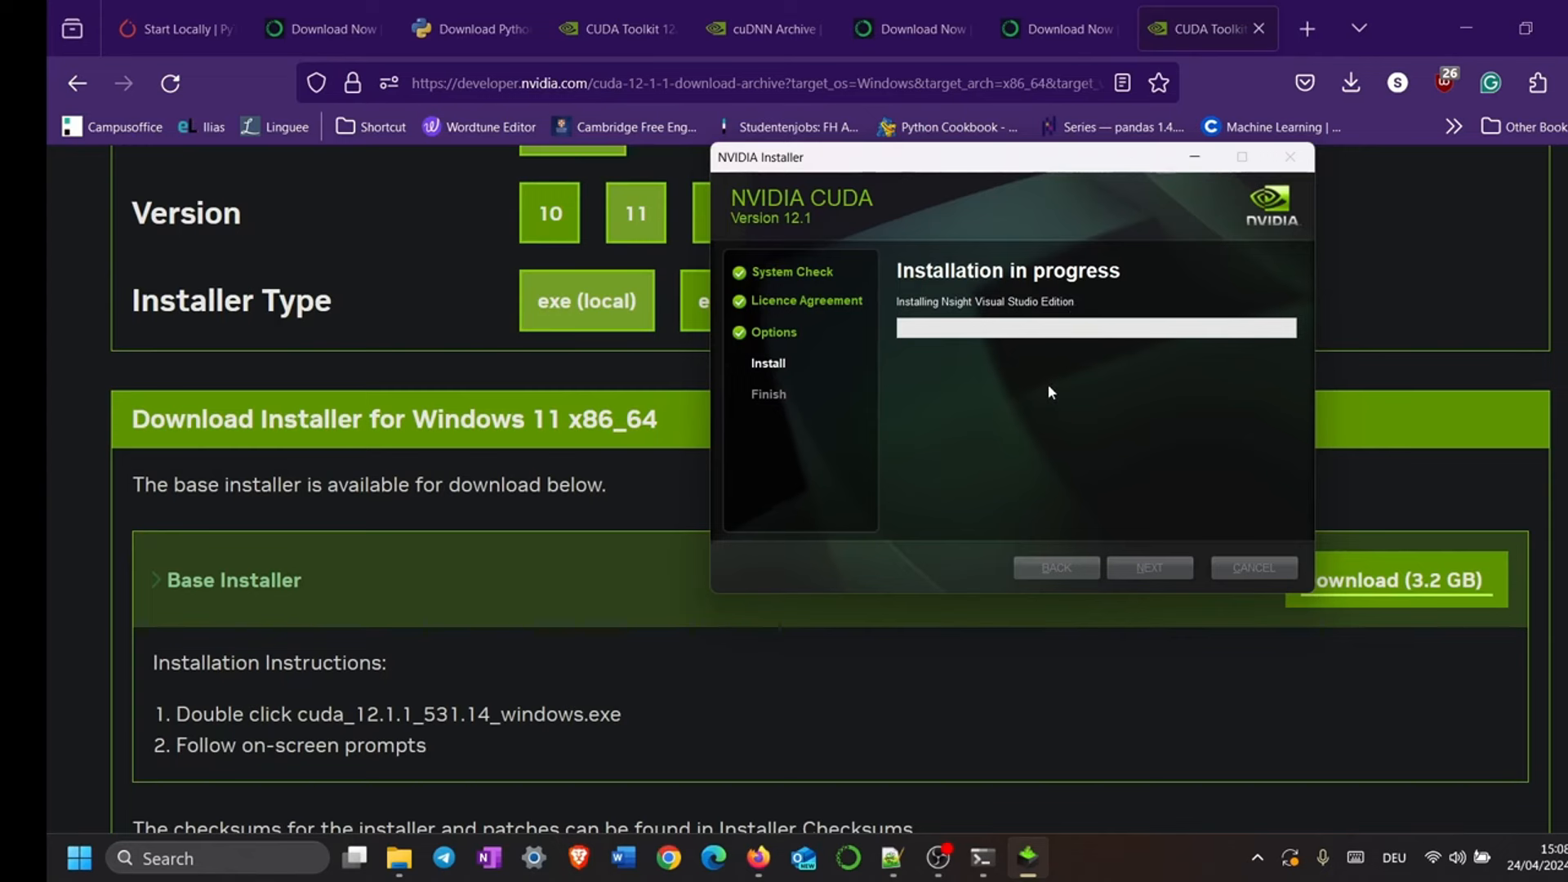
- Proceed past the Nsight Visual Studio Edition Summary and finish the CUDA 12.1 installer
drag(975, 160, 888, 118)
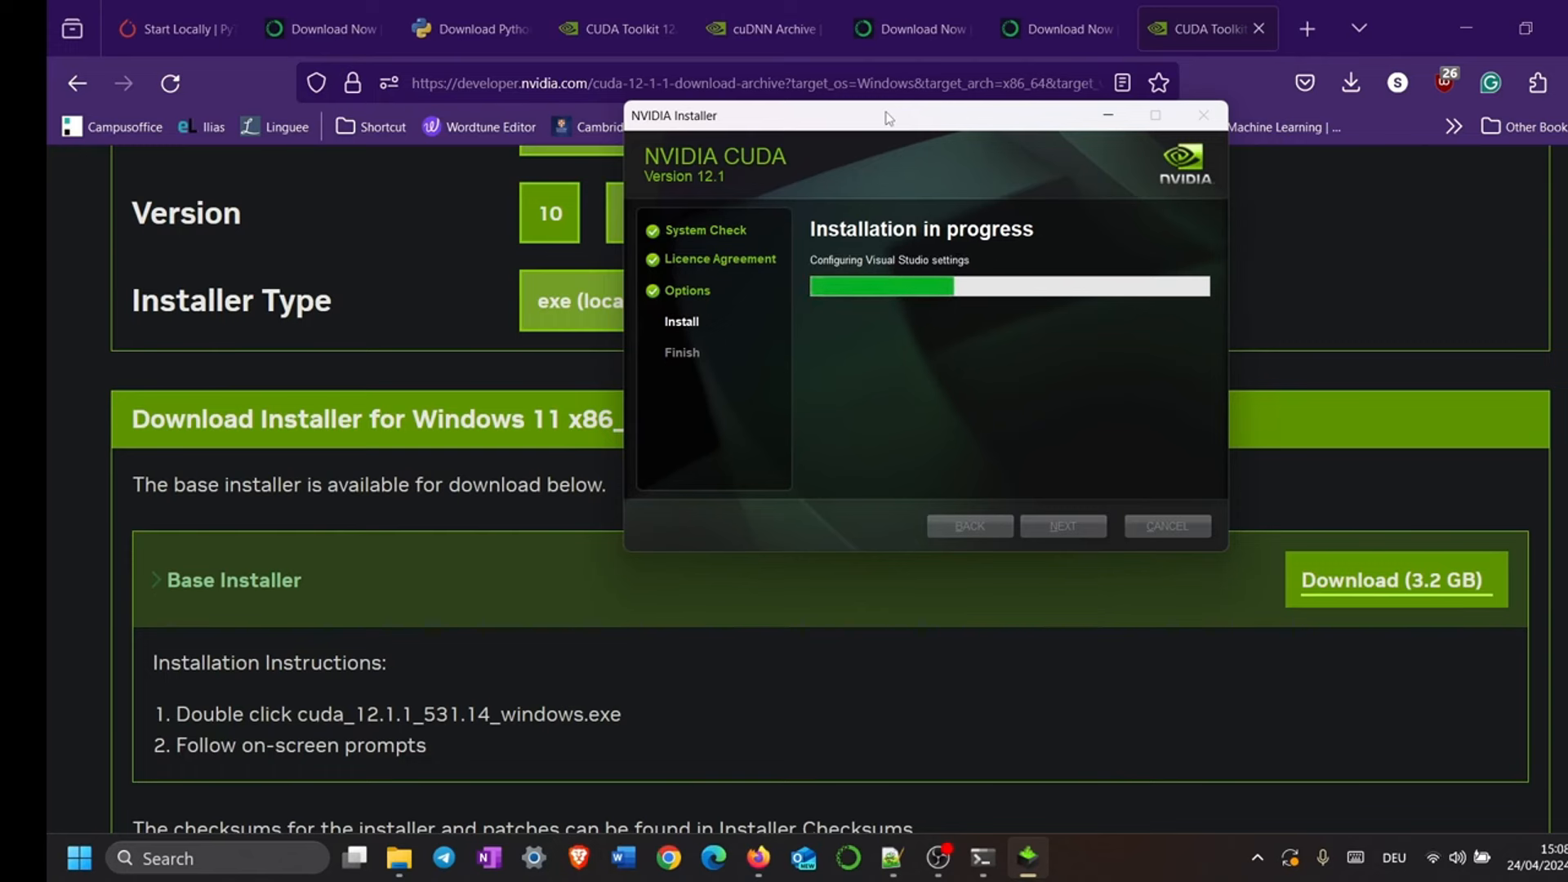
drag(882, 116, 954, 118)
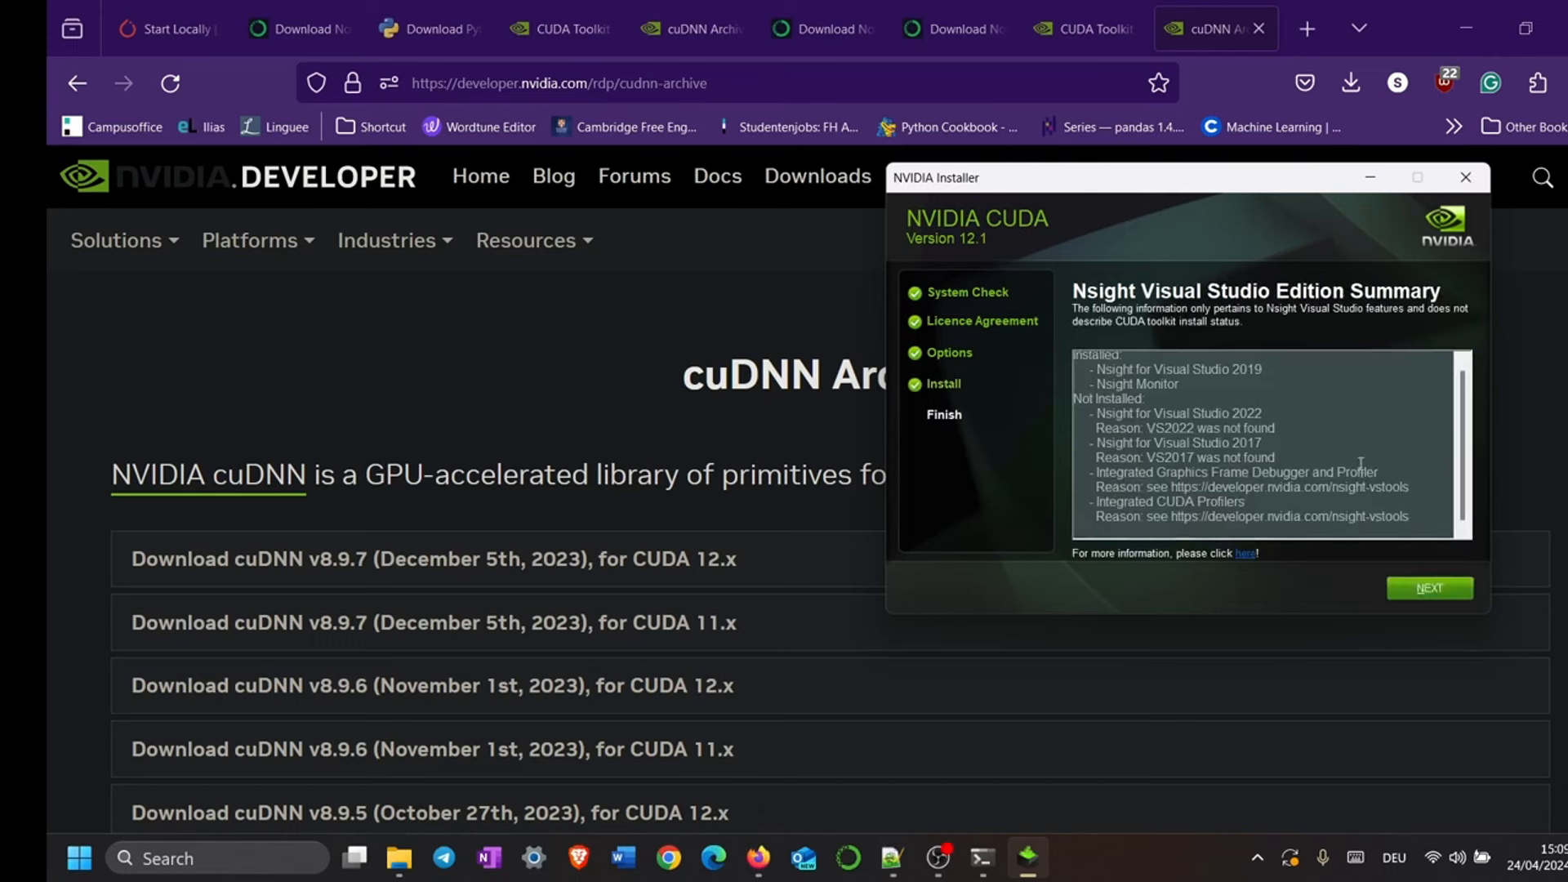
click(1431, 587)
click(1431, 588)
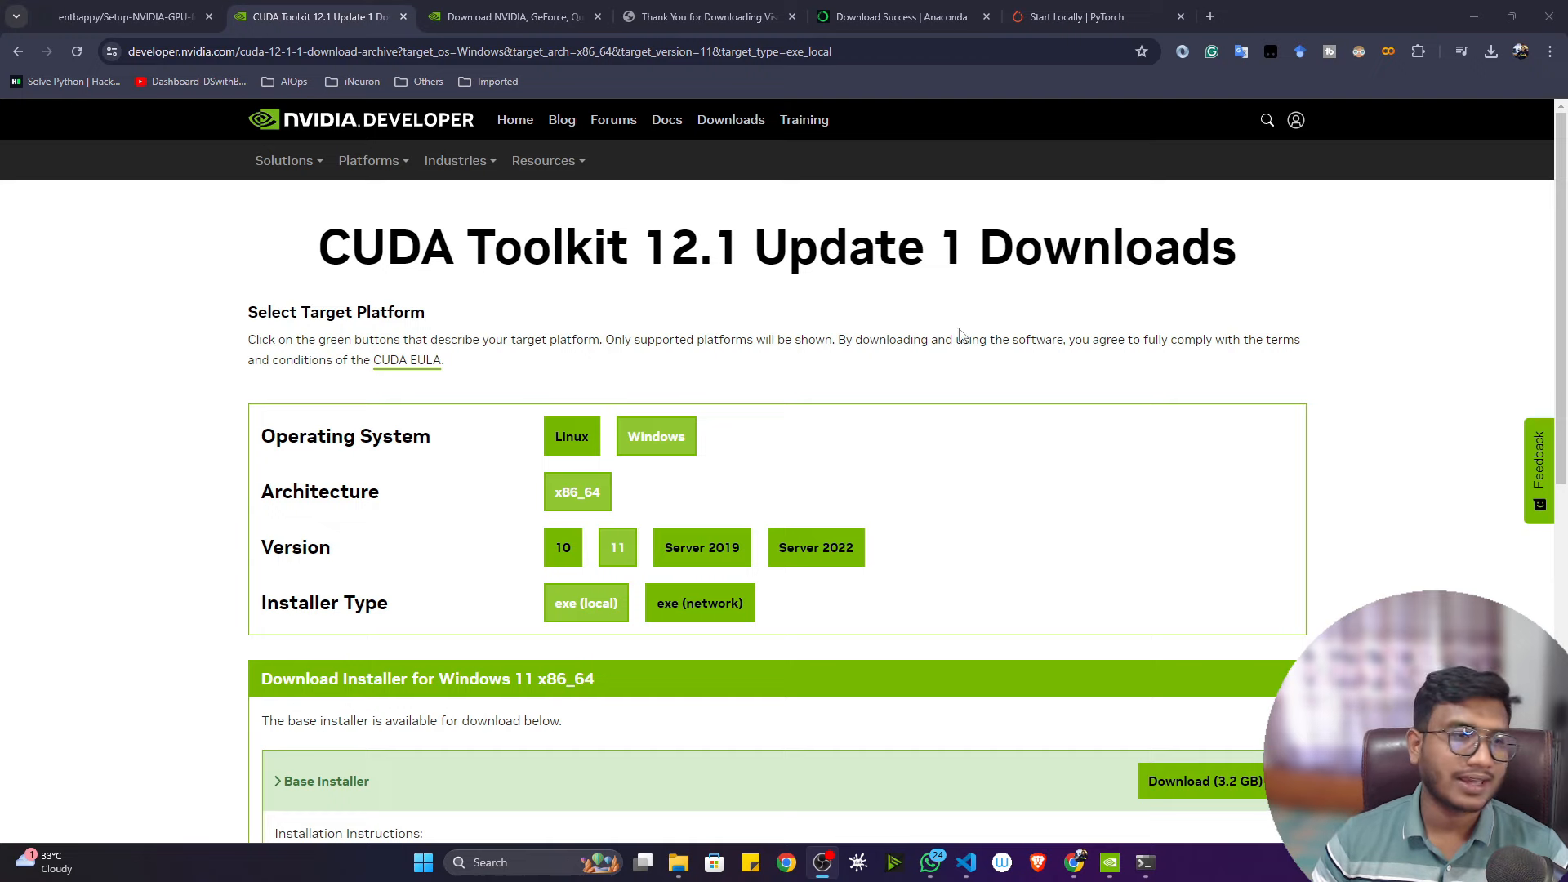
- Examine the installed CUDA files in C:\Program Files\NVIDIA GPU Computing Toolkit\CUDA\v12.1, and return to the browser
click(682, 864)
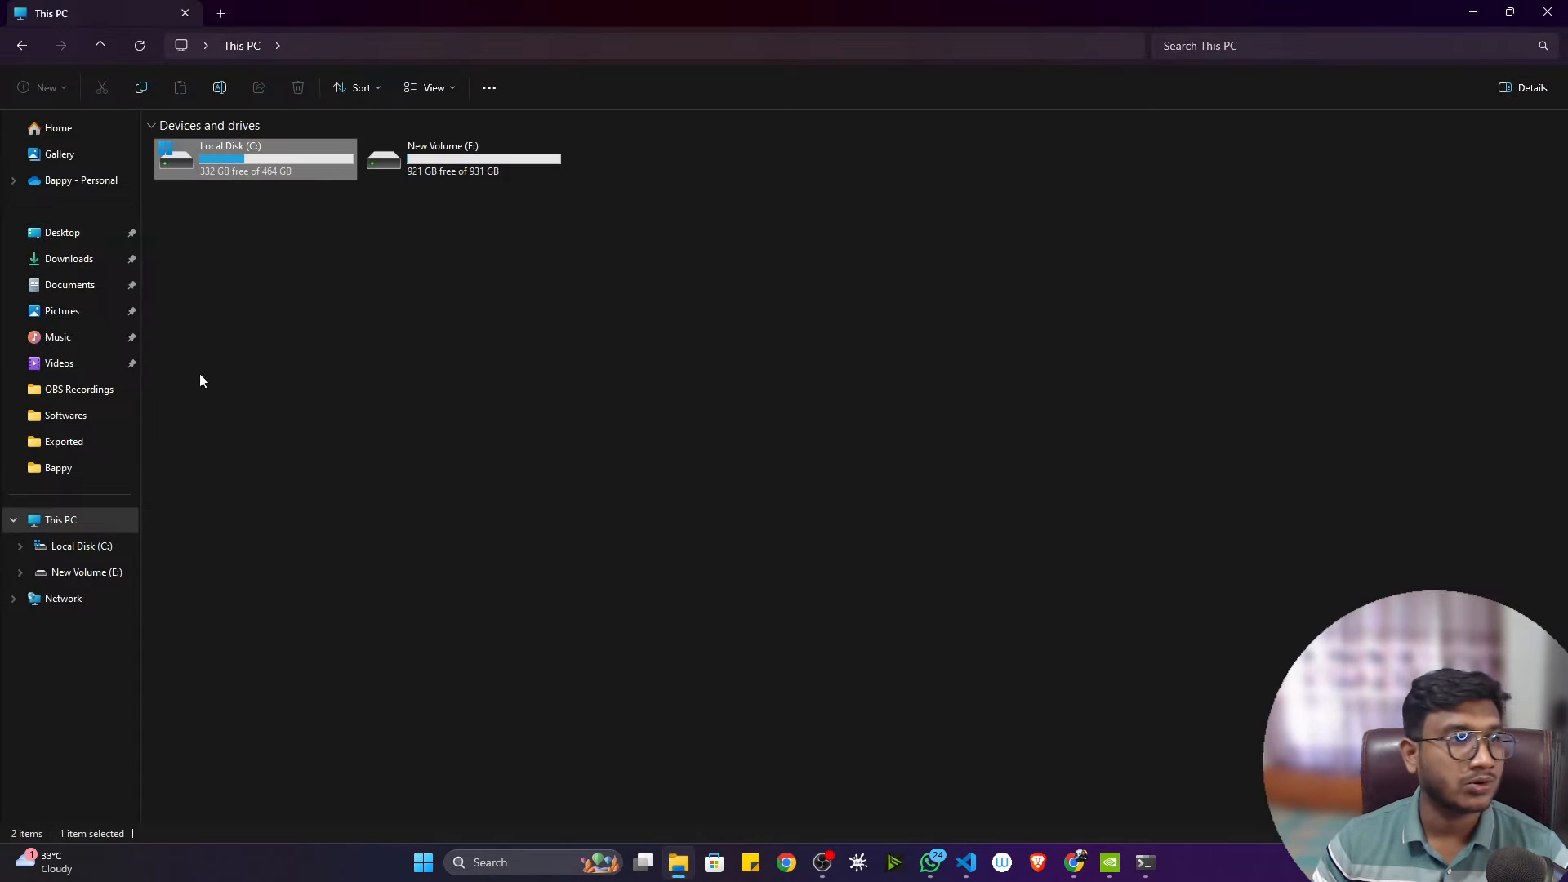
double_click(238, 155)
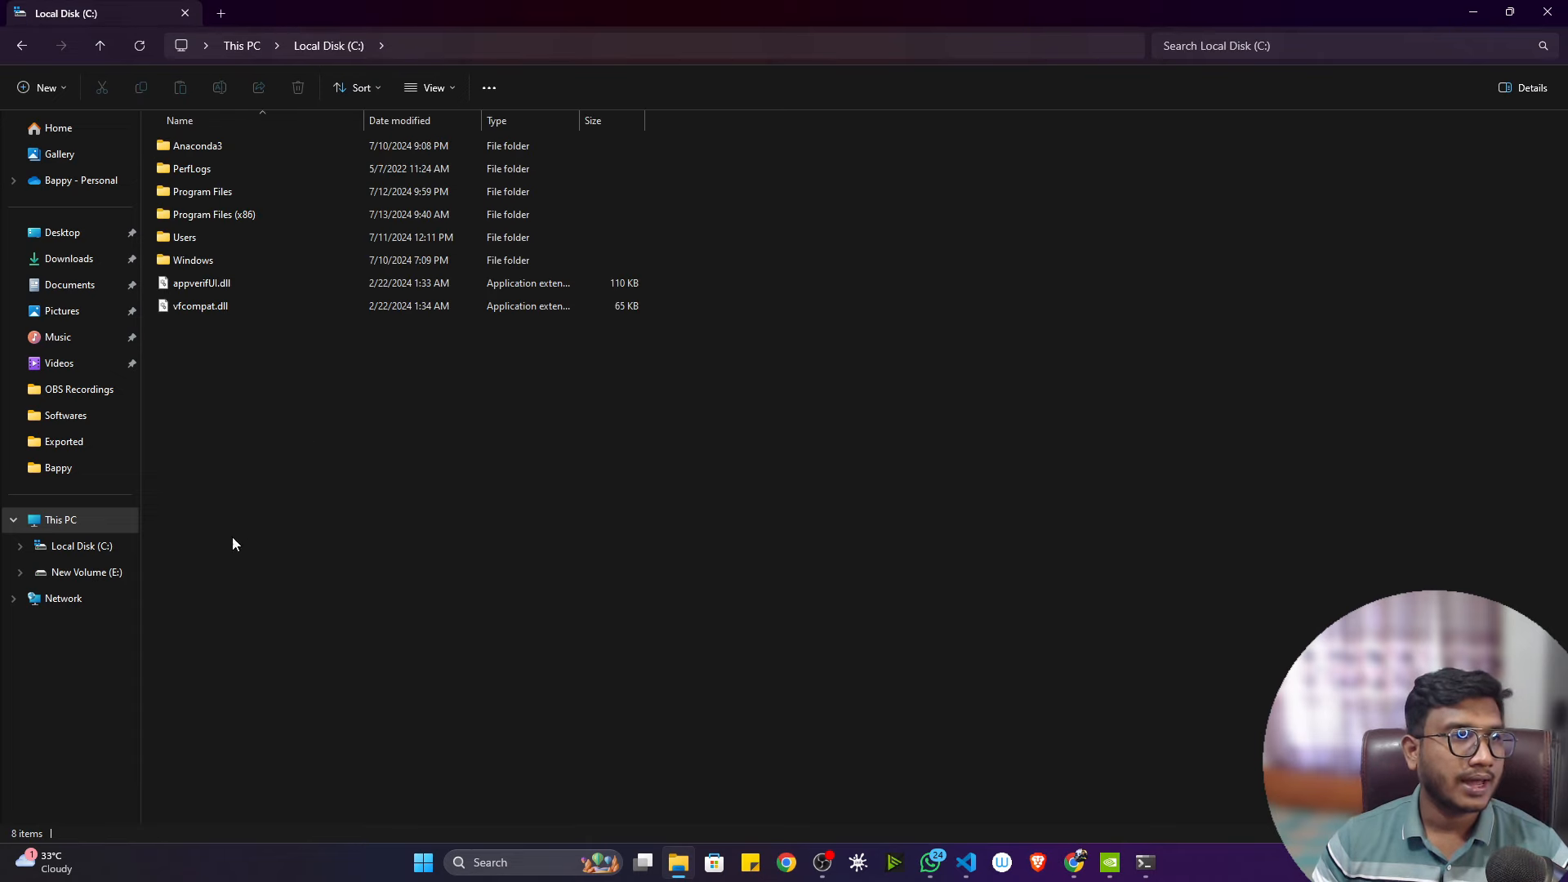
double_click(214, 192)
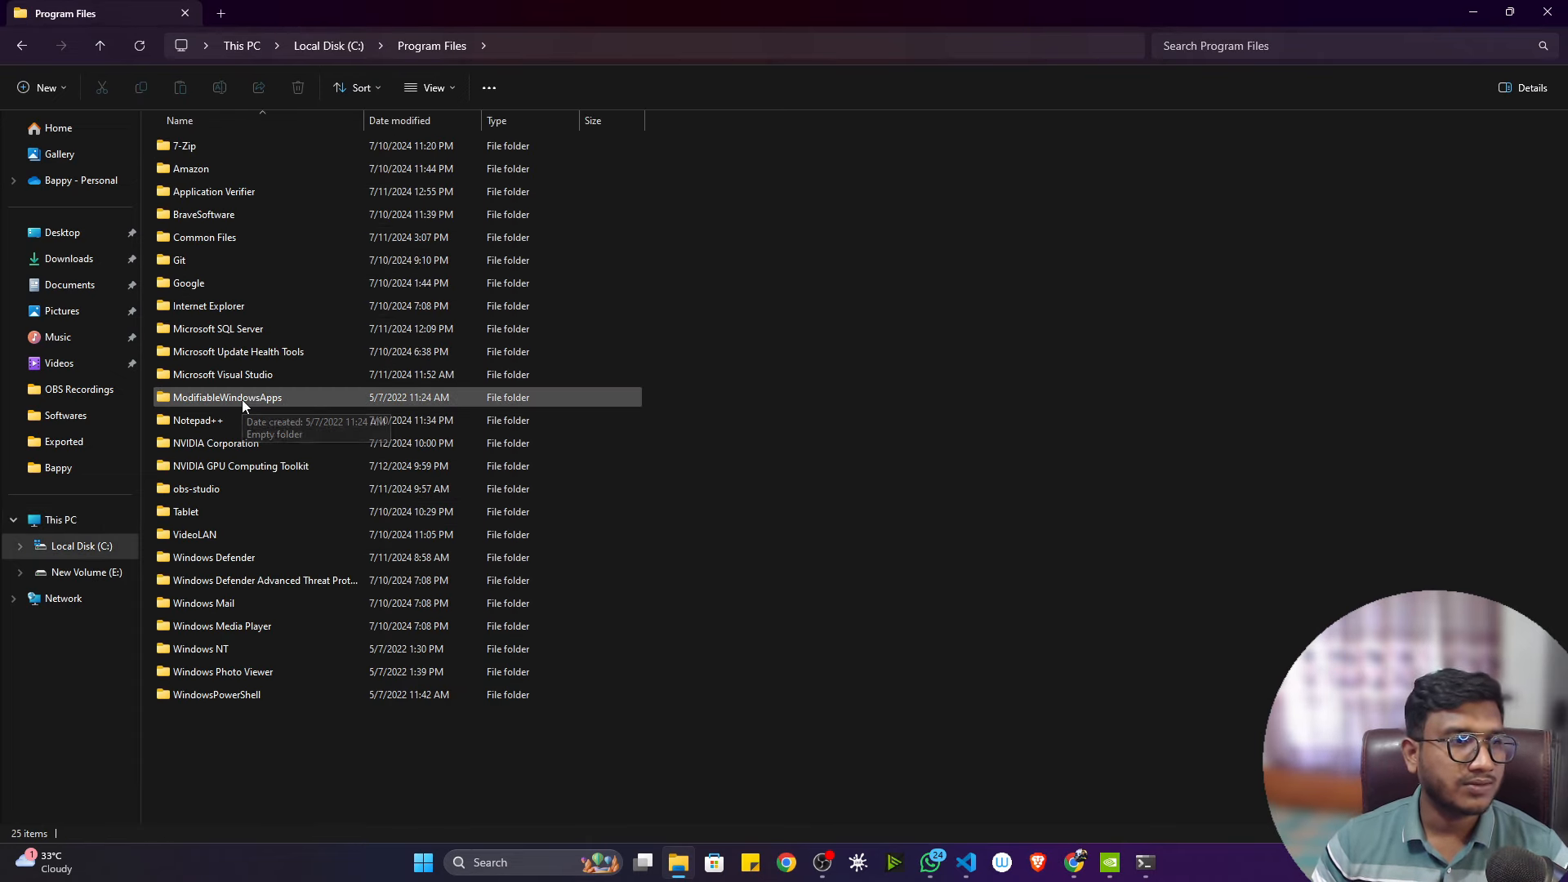
double_click(223, 467)
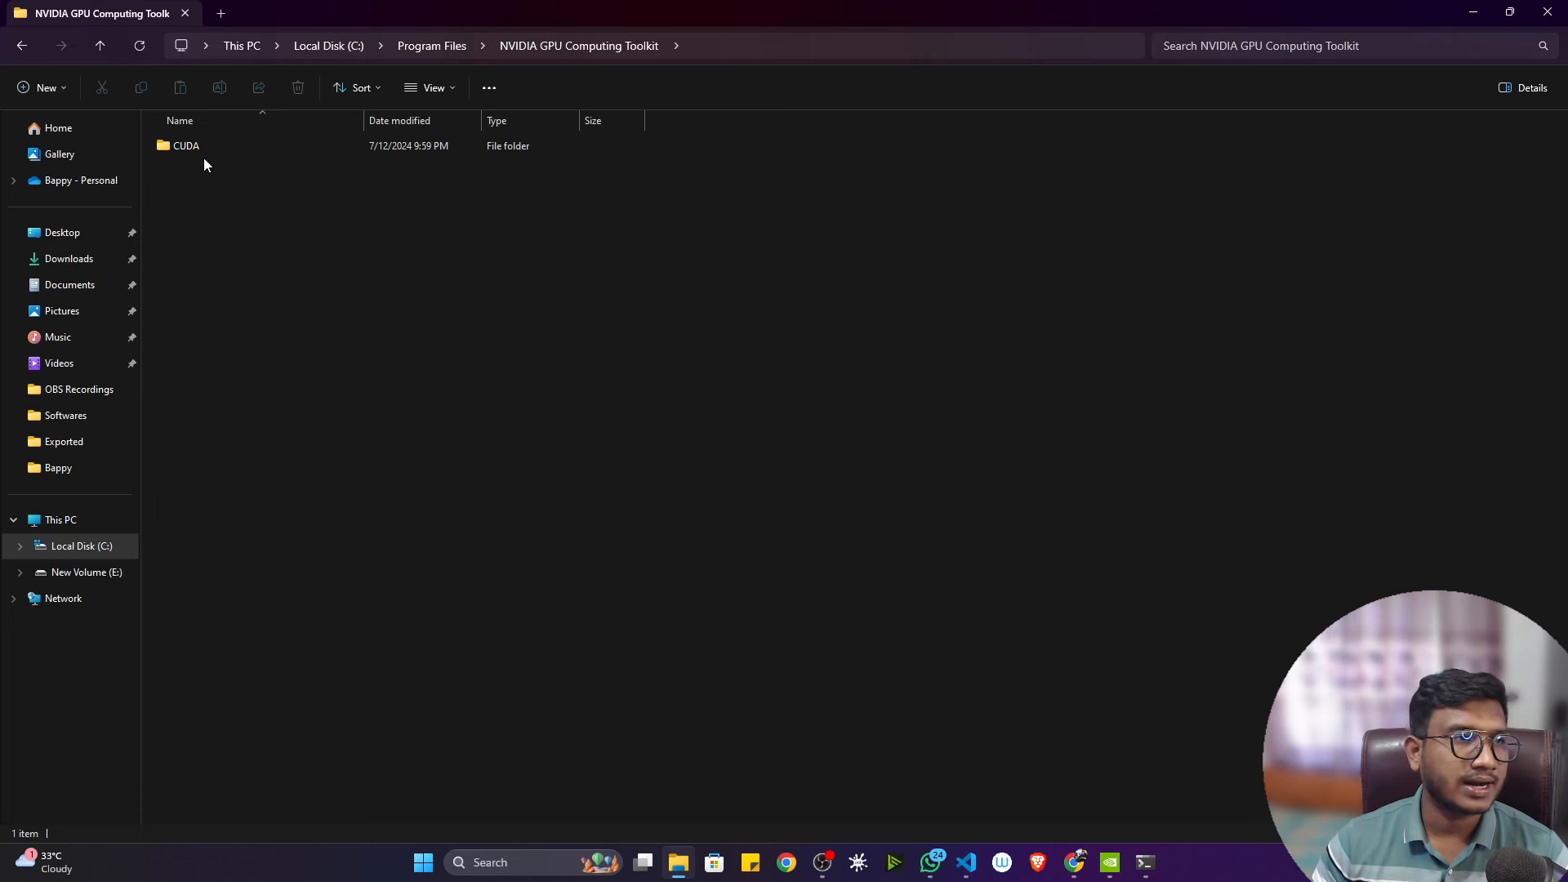
double_click(198, 150)
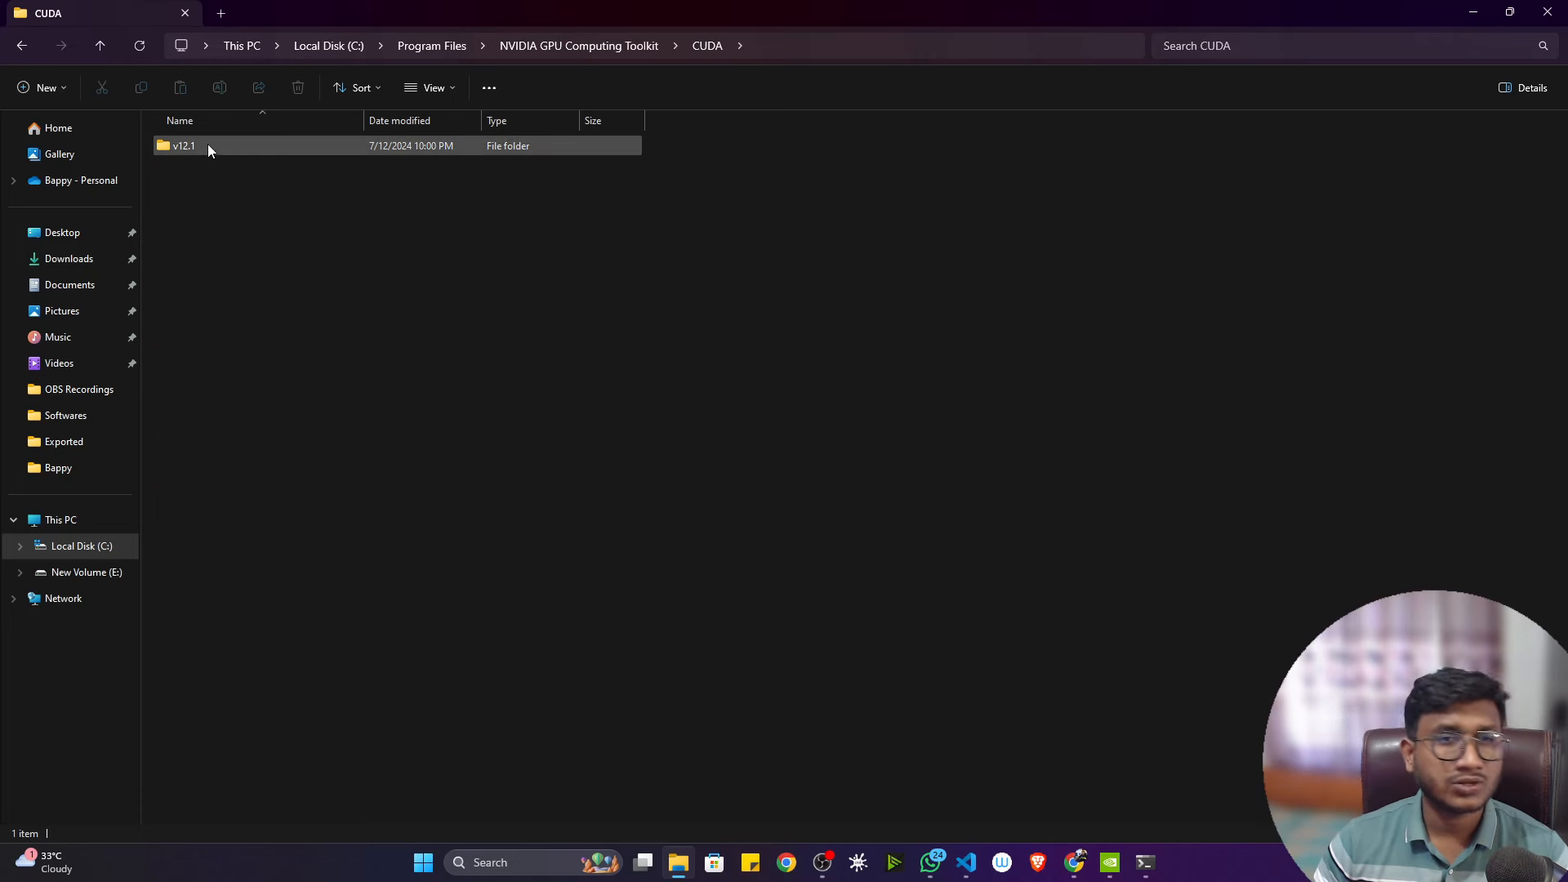
double_click(208, 144)
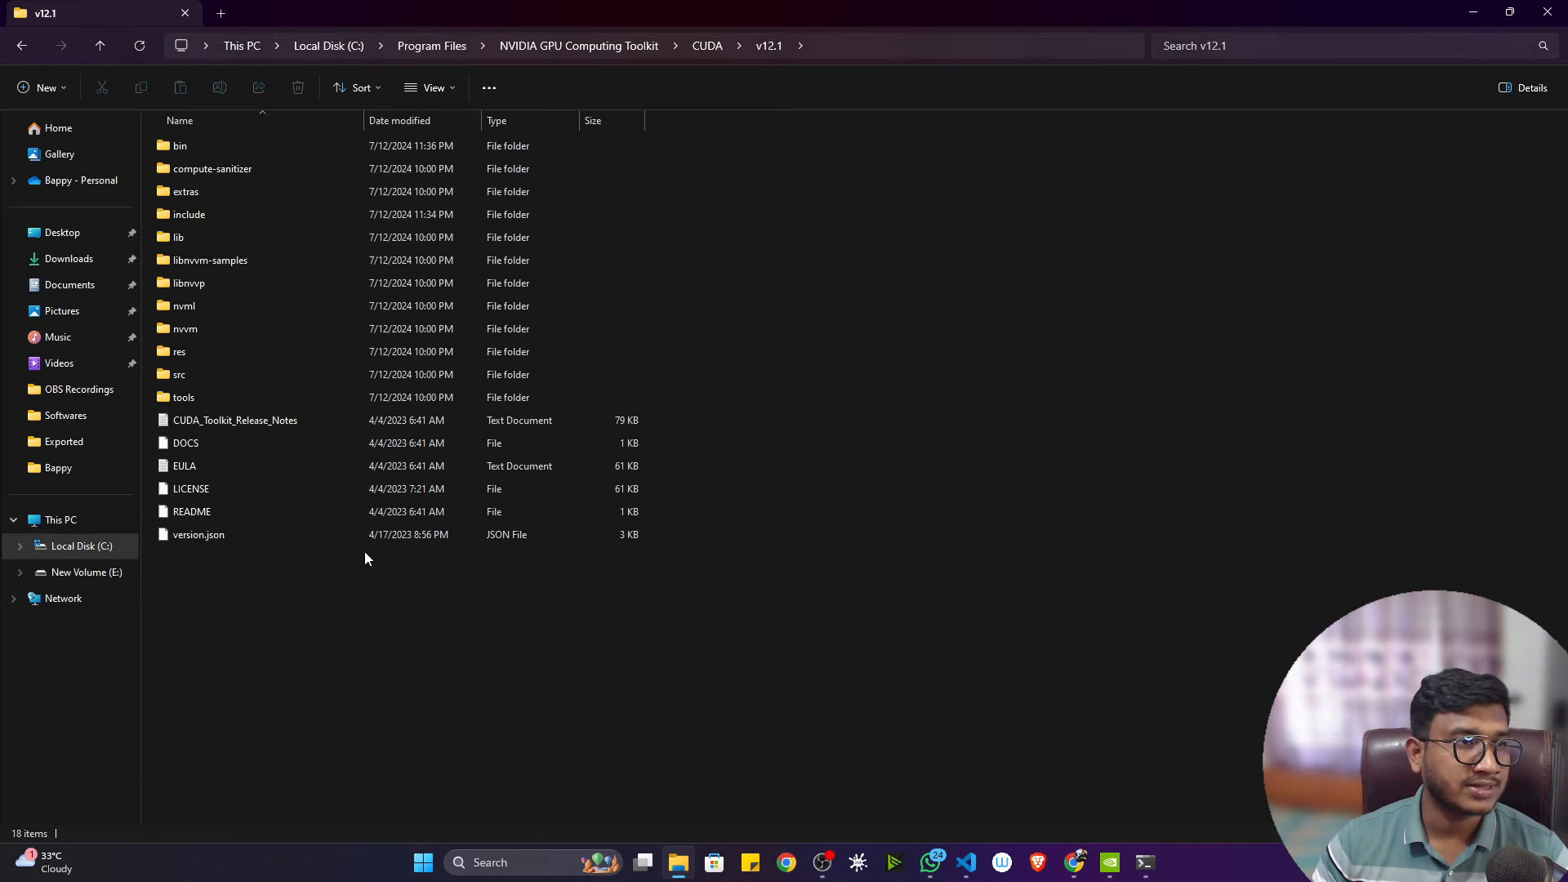
drag(404, 646, 190, 133)
click(791, 446)
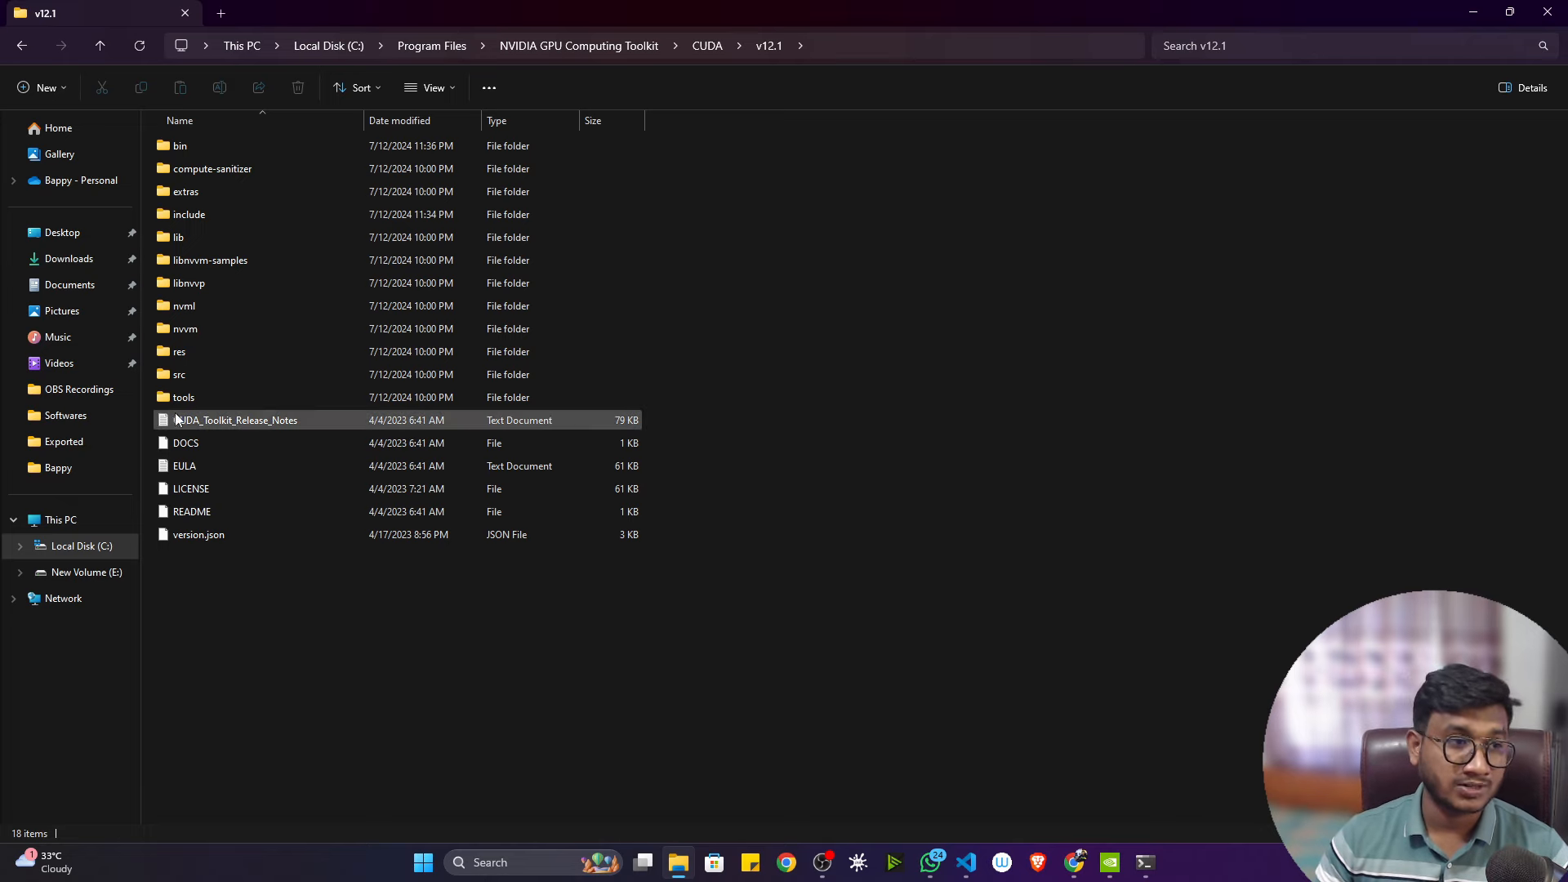
click(1486, 18)
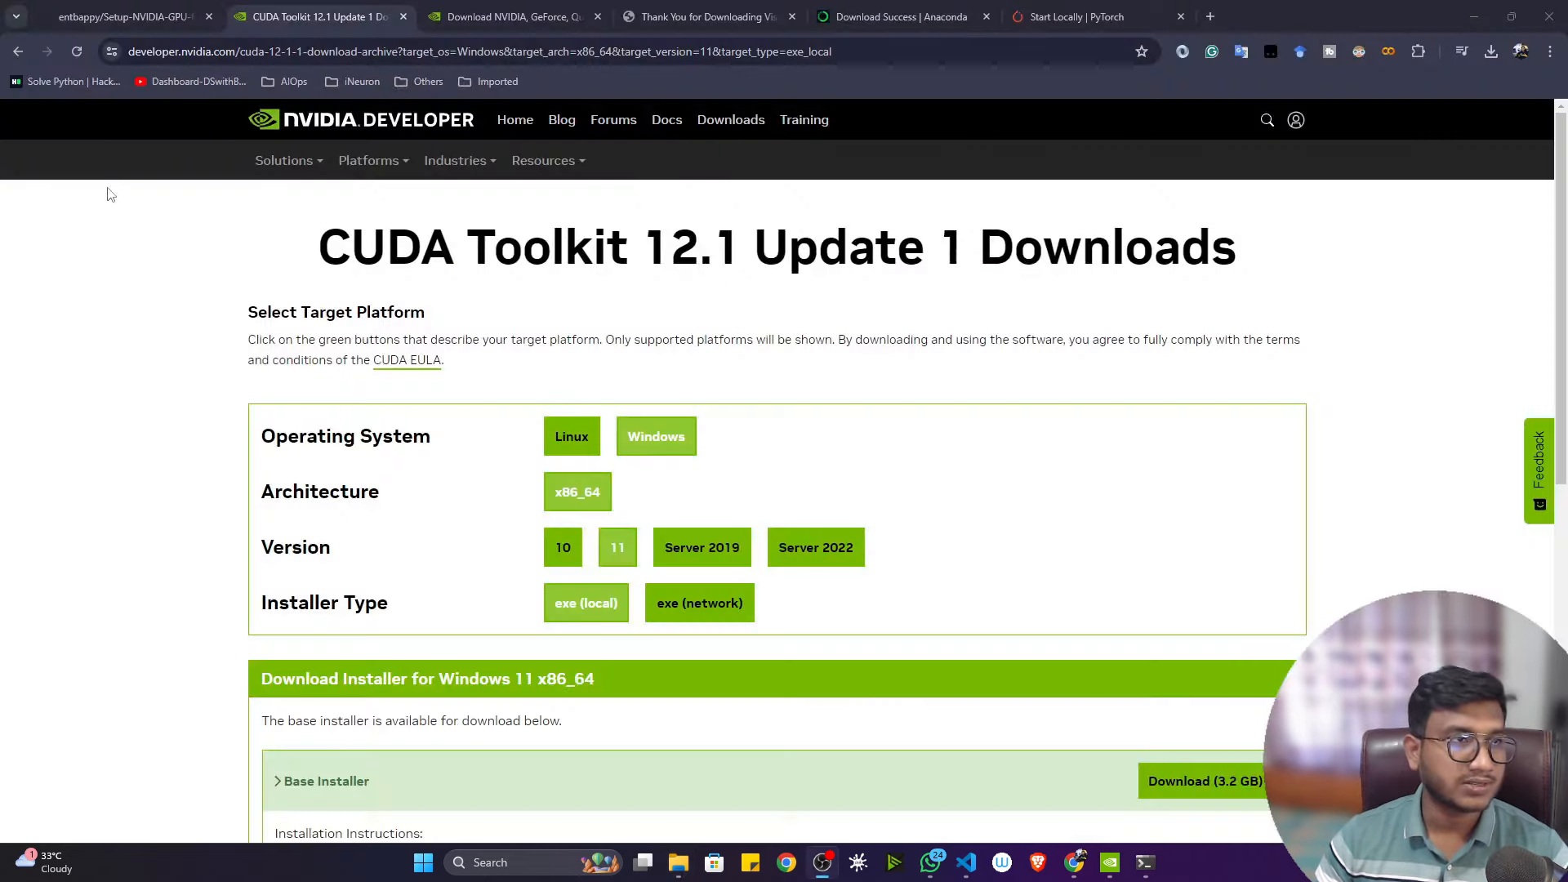
- Open the Download cuDNN link from Step 5 of the README in a new tab and switch to it
click(127, 16)
scroll(122, 517, down, 1)
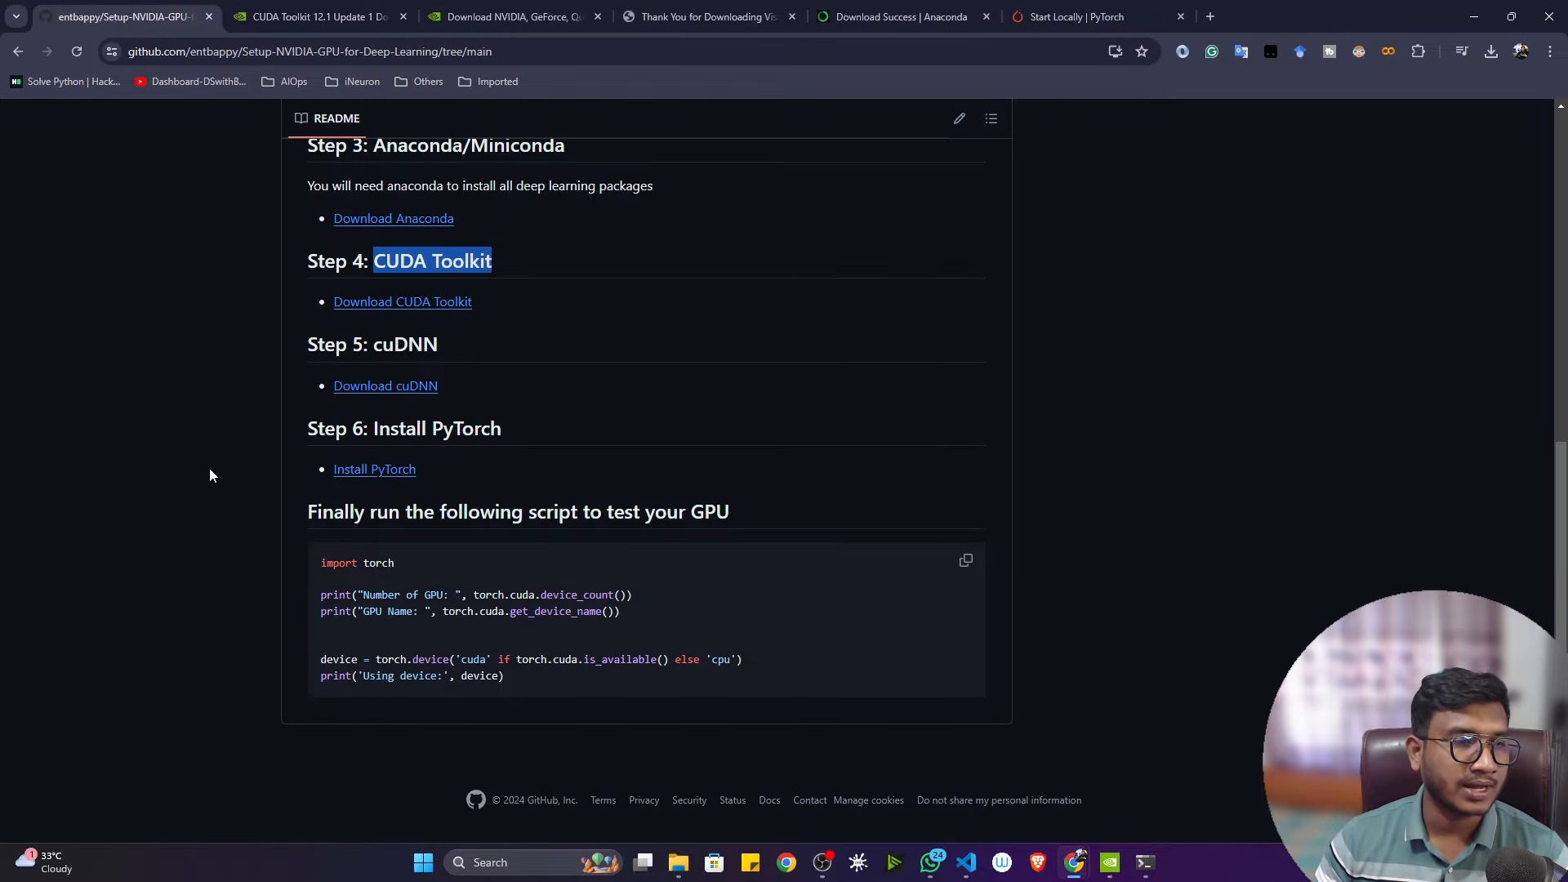
drag(454, 345, 365, 346)
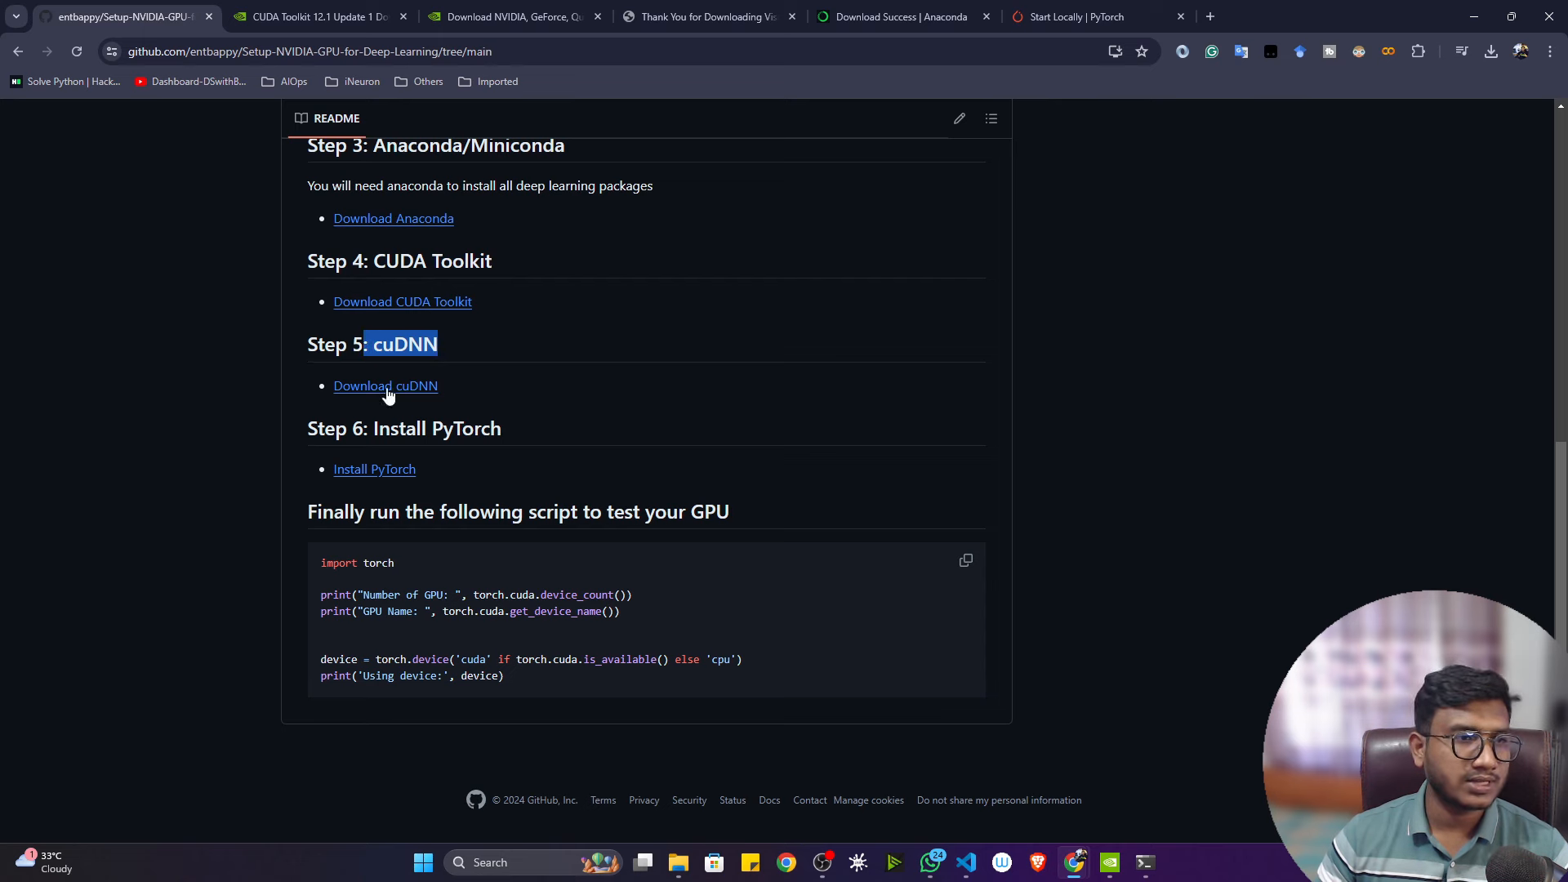
right_click(404, 399)
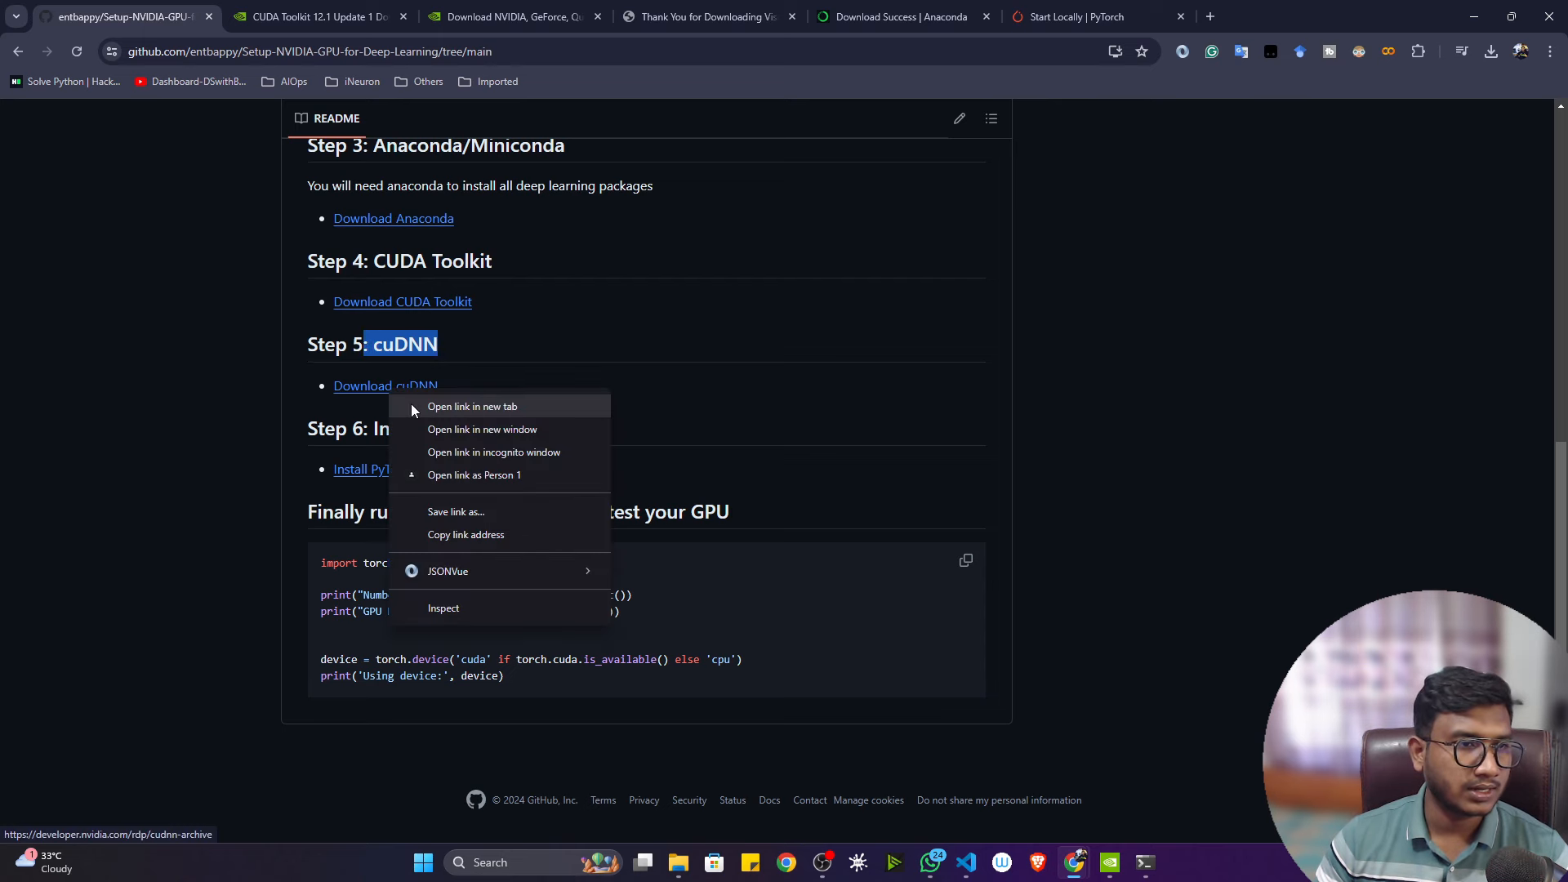
click(410, 404)
click(331, 15)
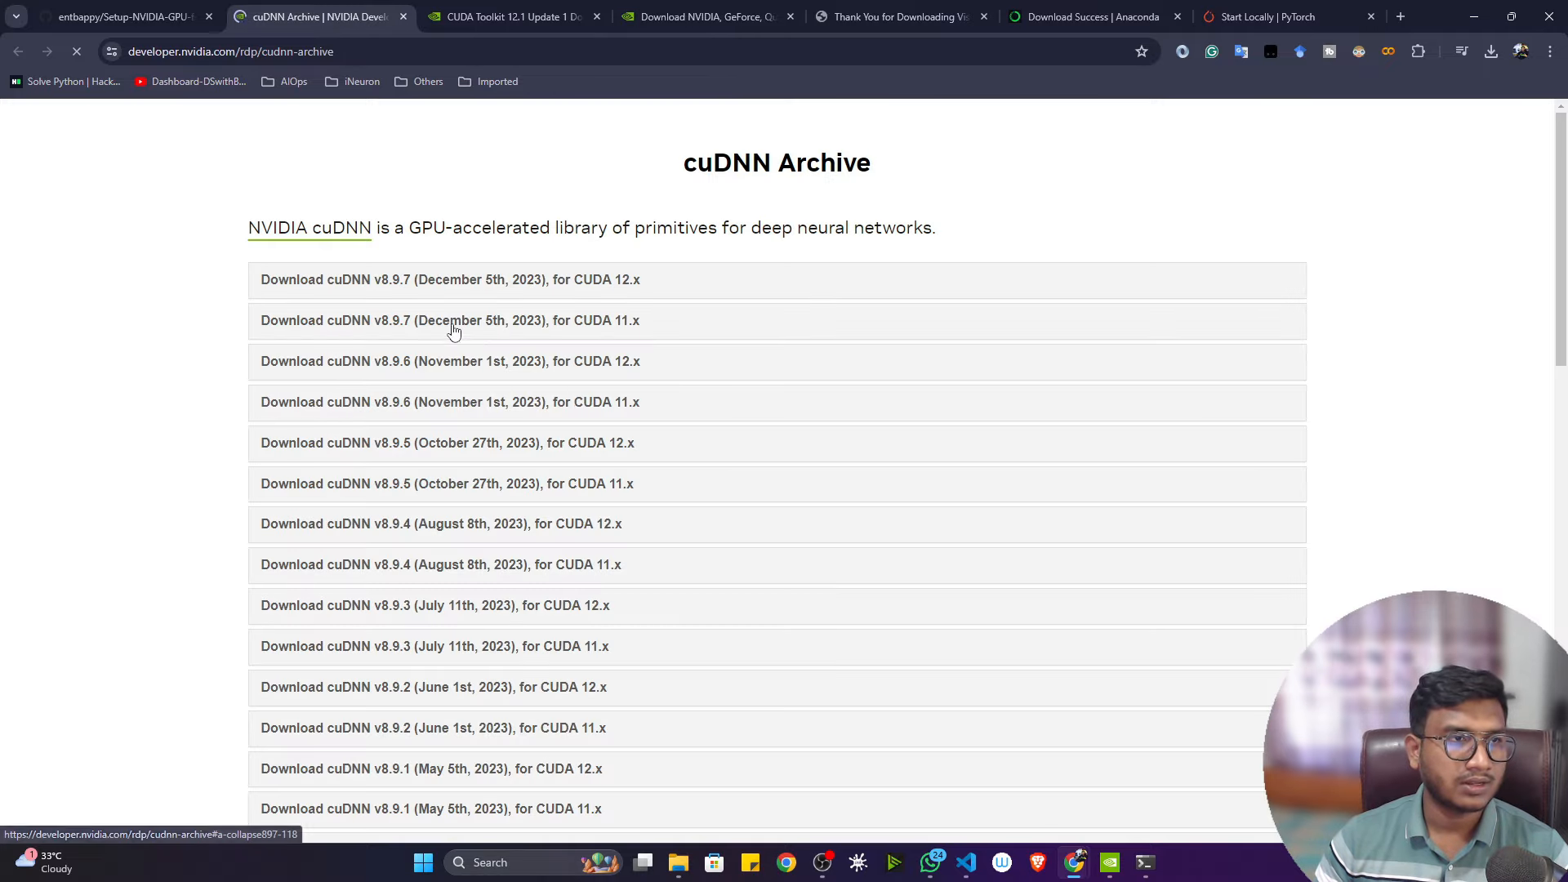
- Review the releases in the cuDNN Archive and expand the downloads for cuDNN v8.9.7 (December 5th, 2023), for CUDA 12.x
scroll(241, 335, down, 1)
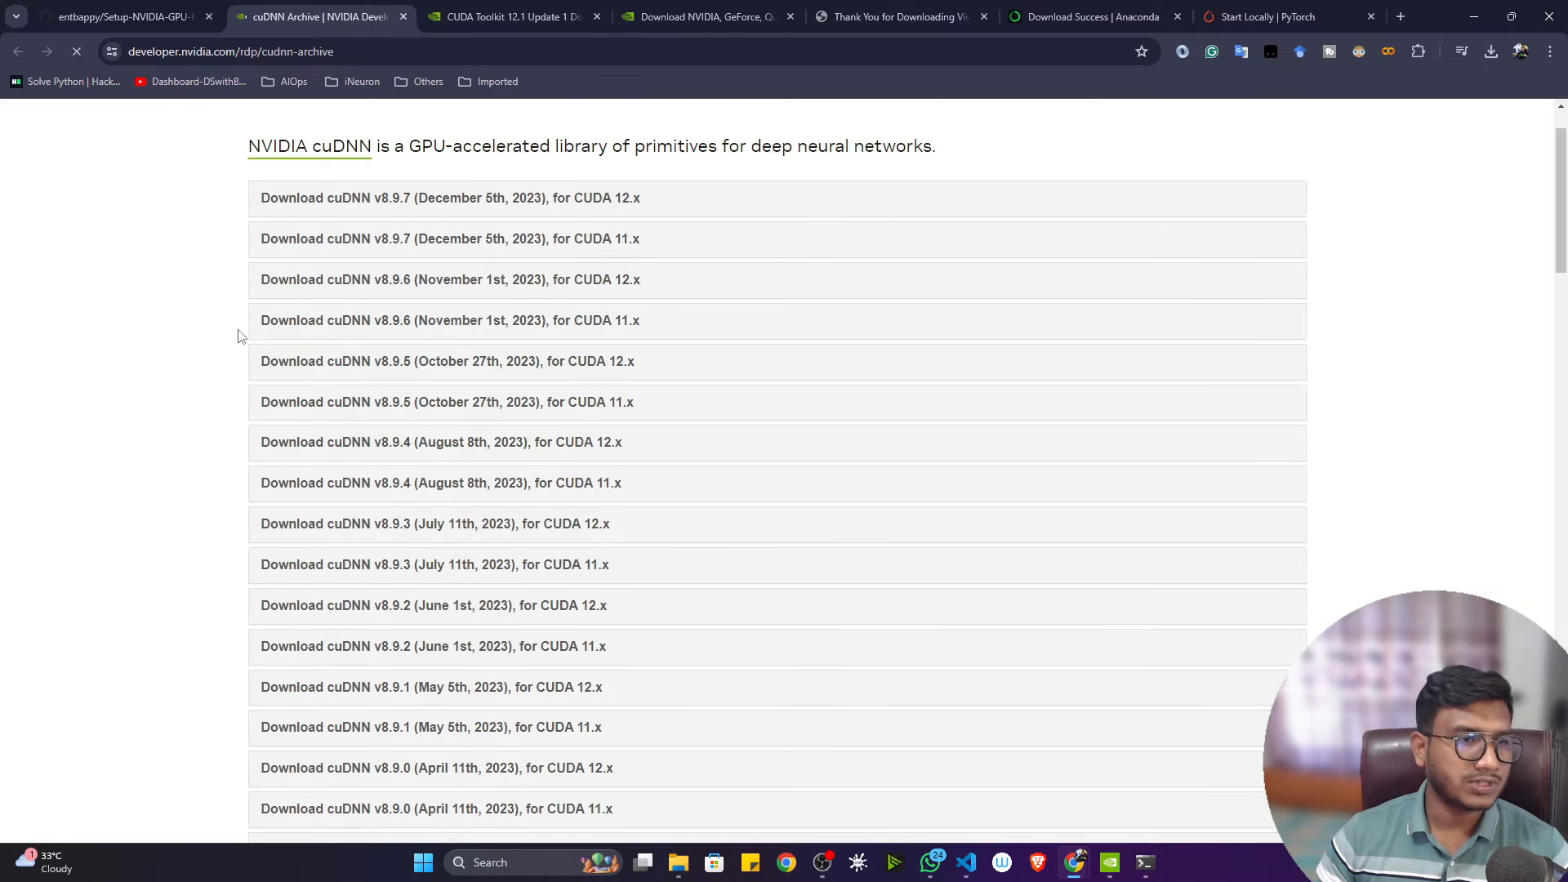
scroll(241, 336, up, 1)
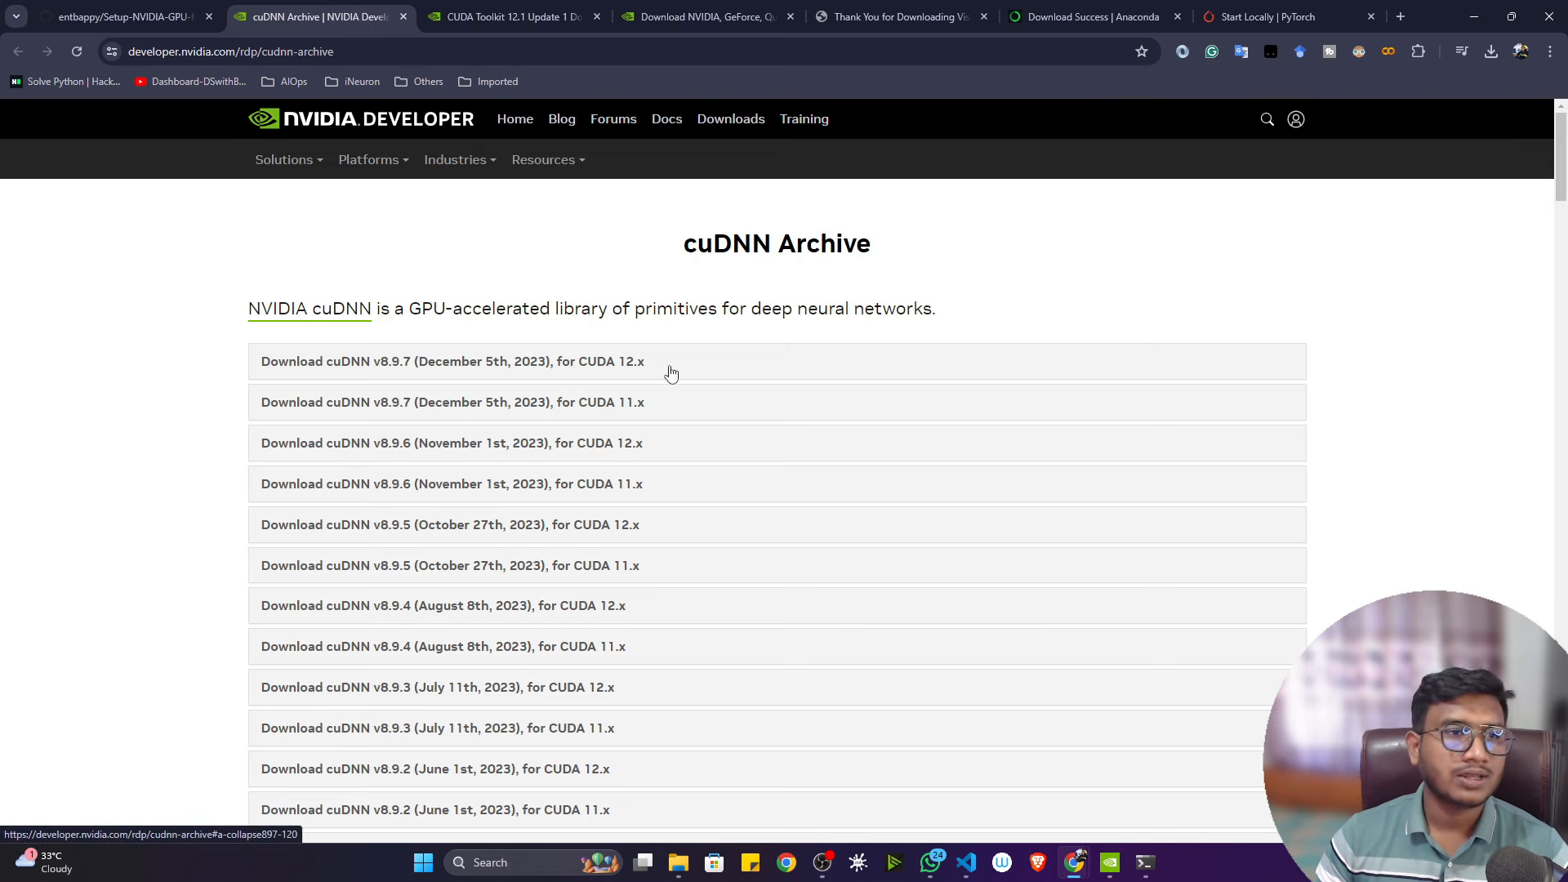
scroll(570, 668, down, 2)
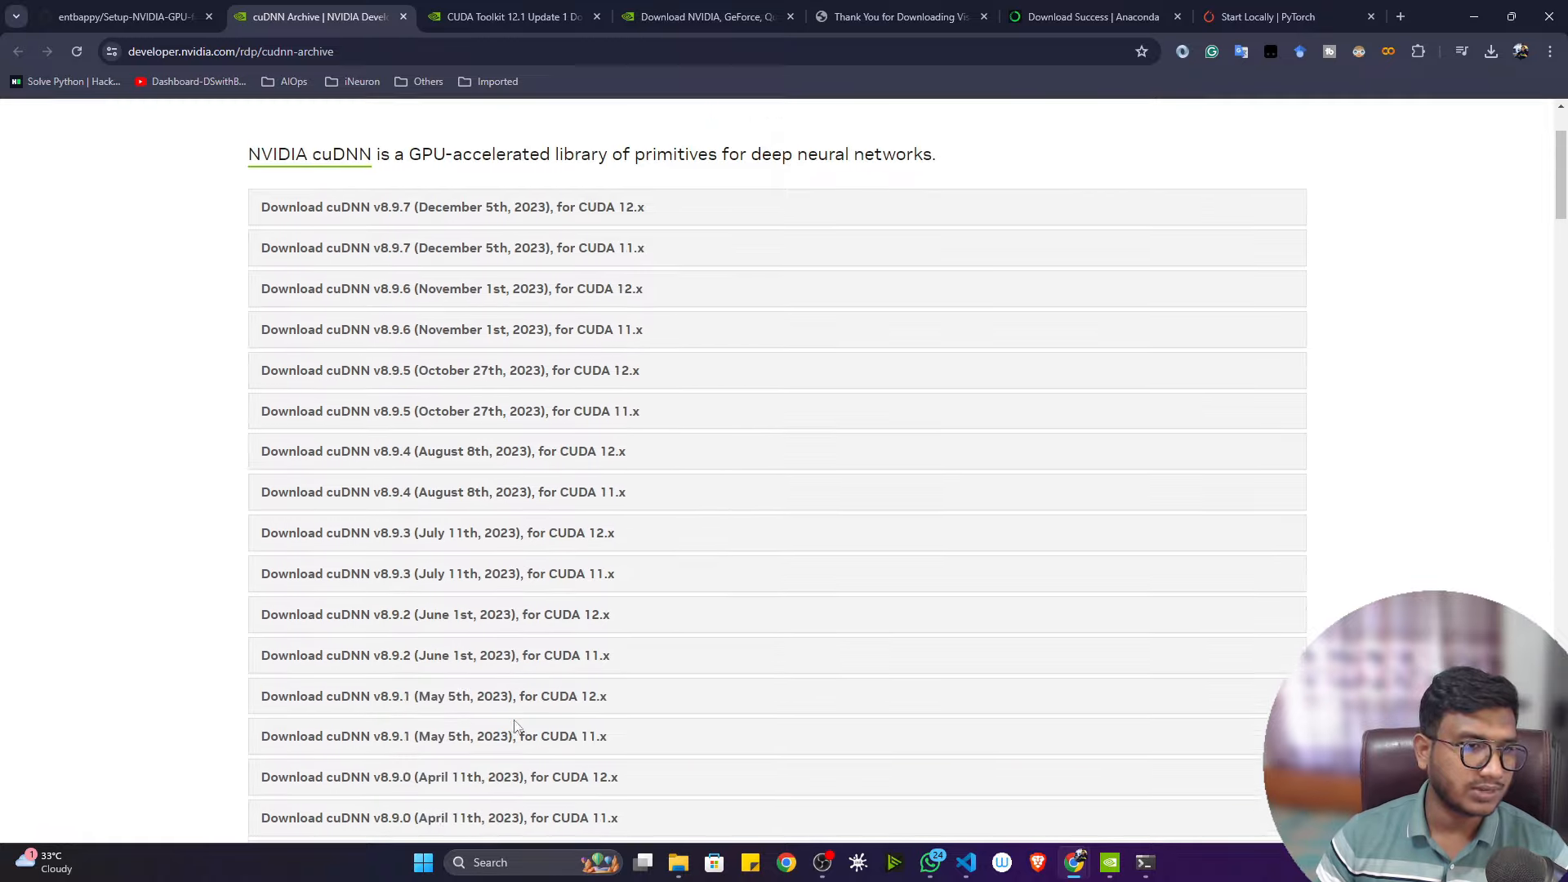
scroll(569, 668, up, 2)
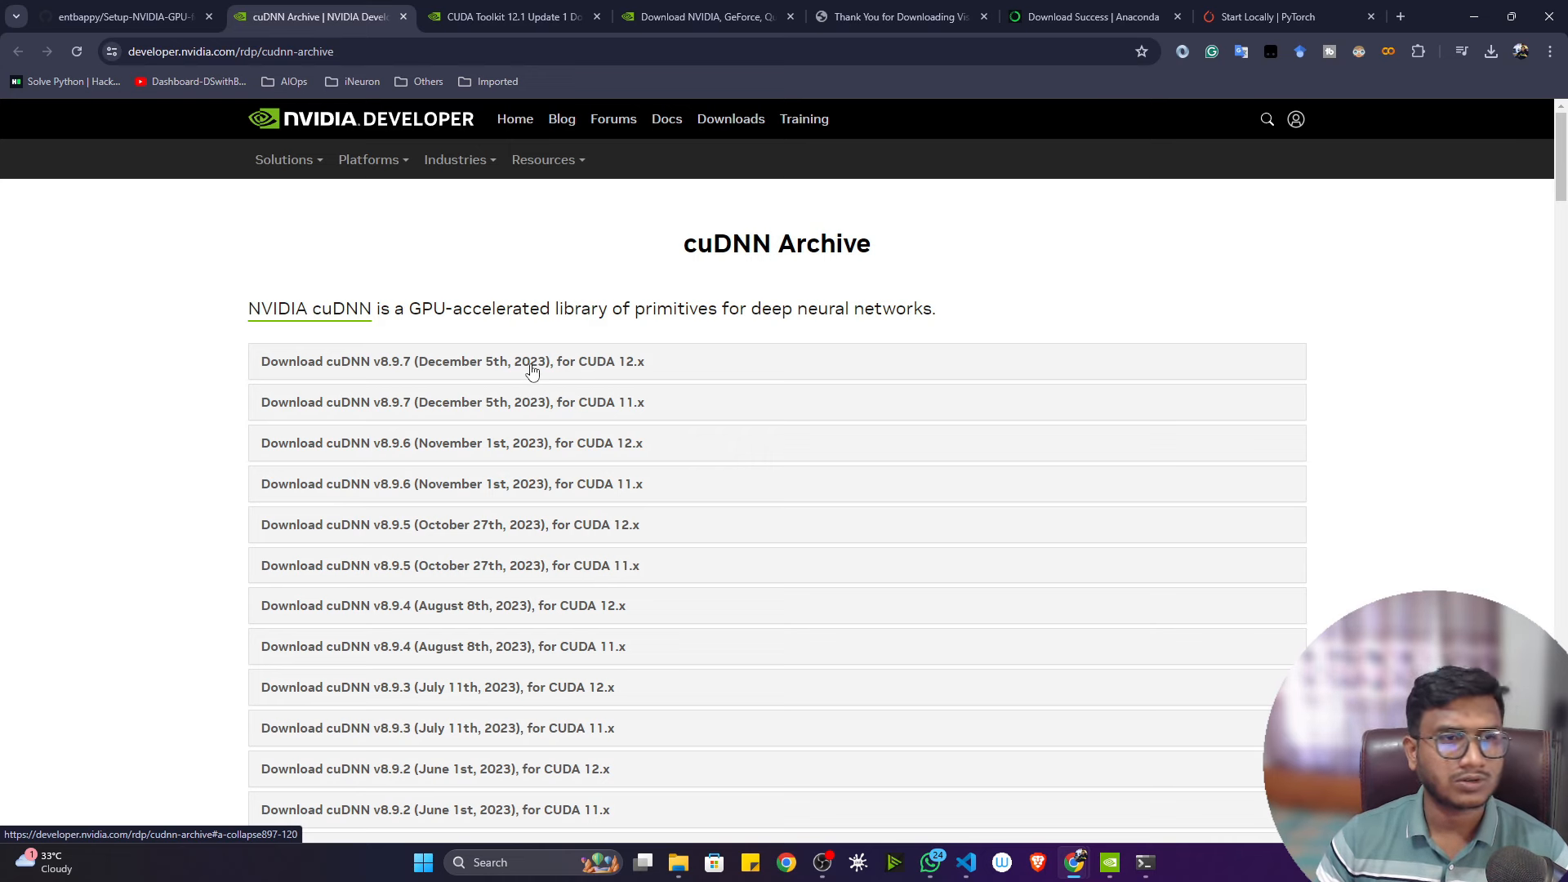
click(392, 362)
scroll(194, 470, down, 1)
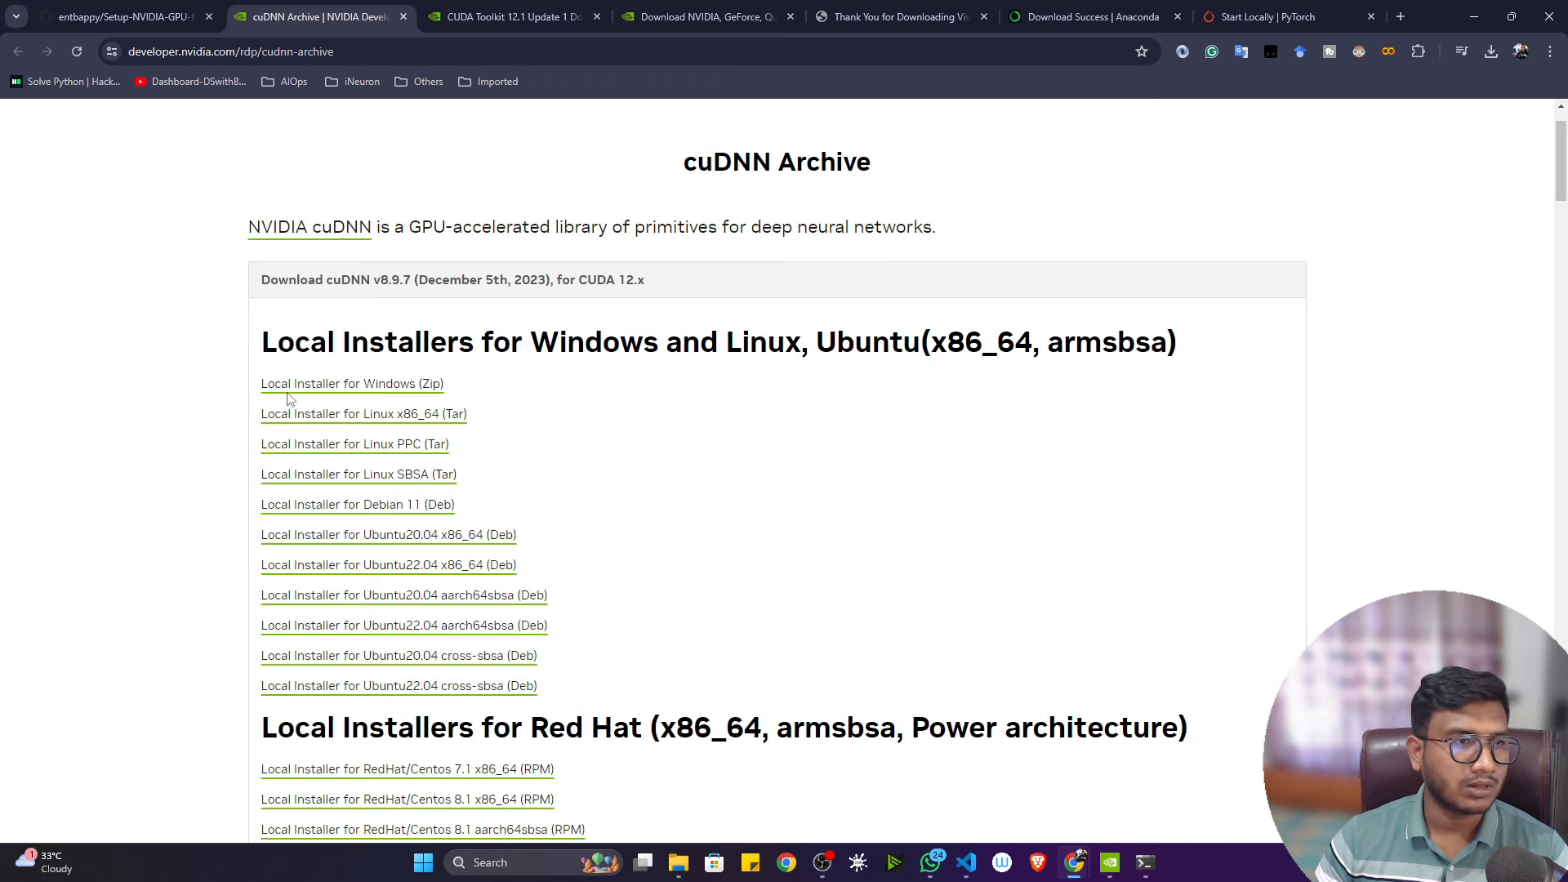
- Start downloading the cuDNN Local Installer for Windows (Zip) and cancel it from the recent download history
click(357, 388)
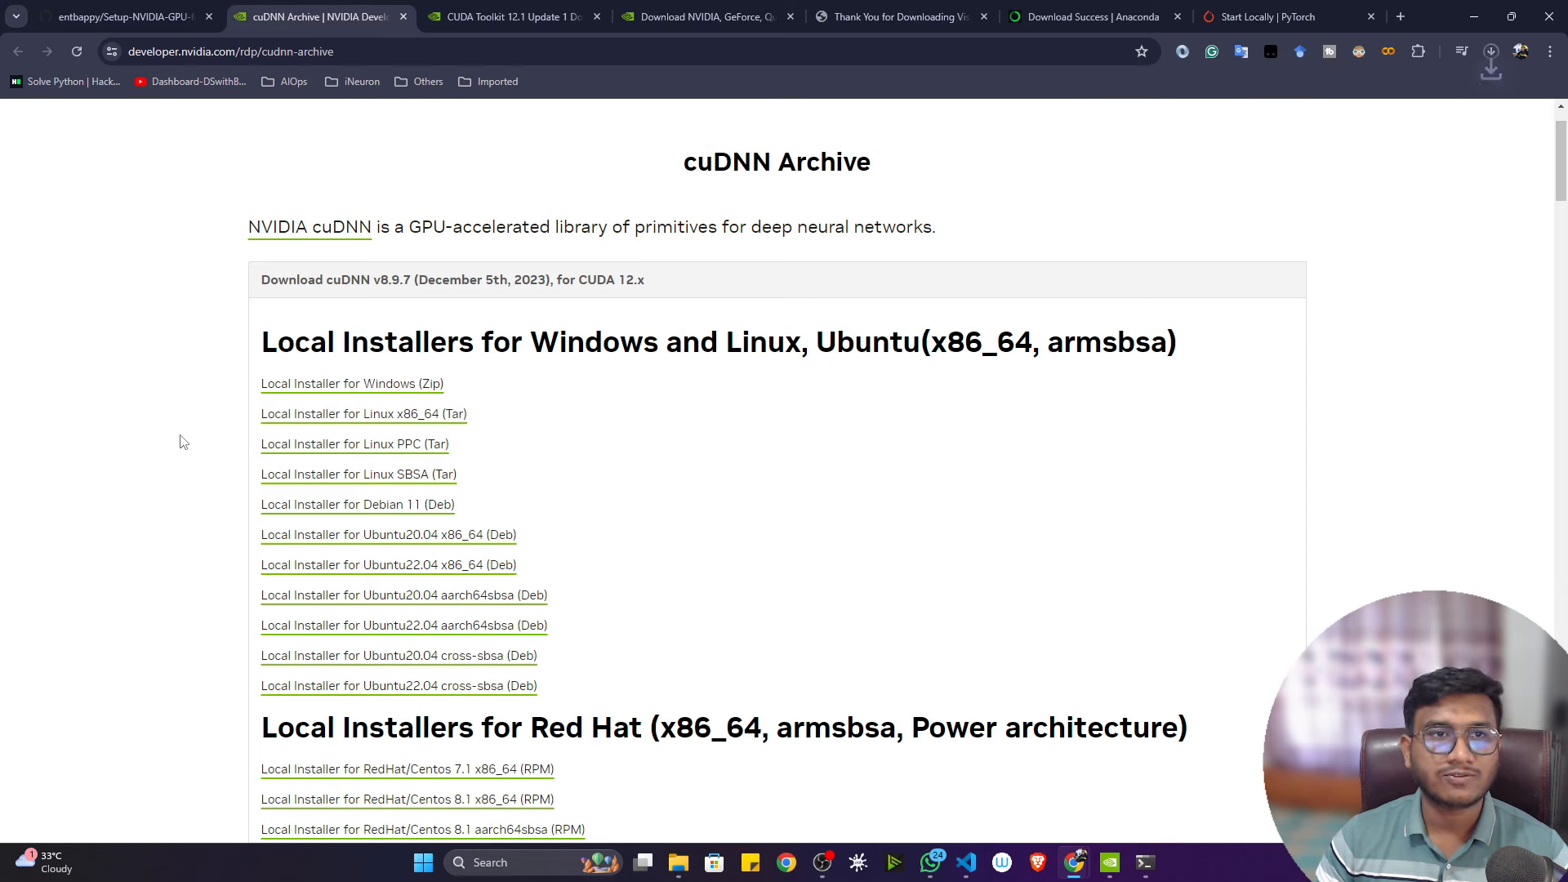
click(1491, 52)
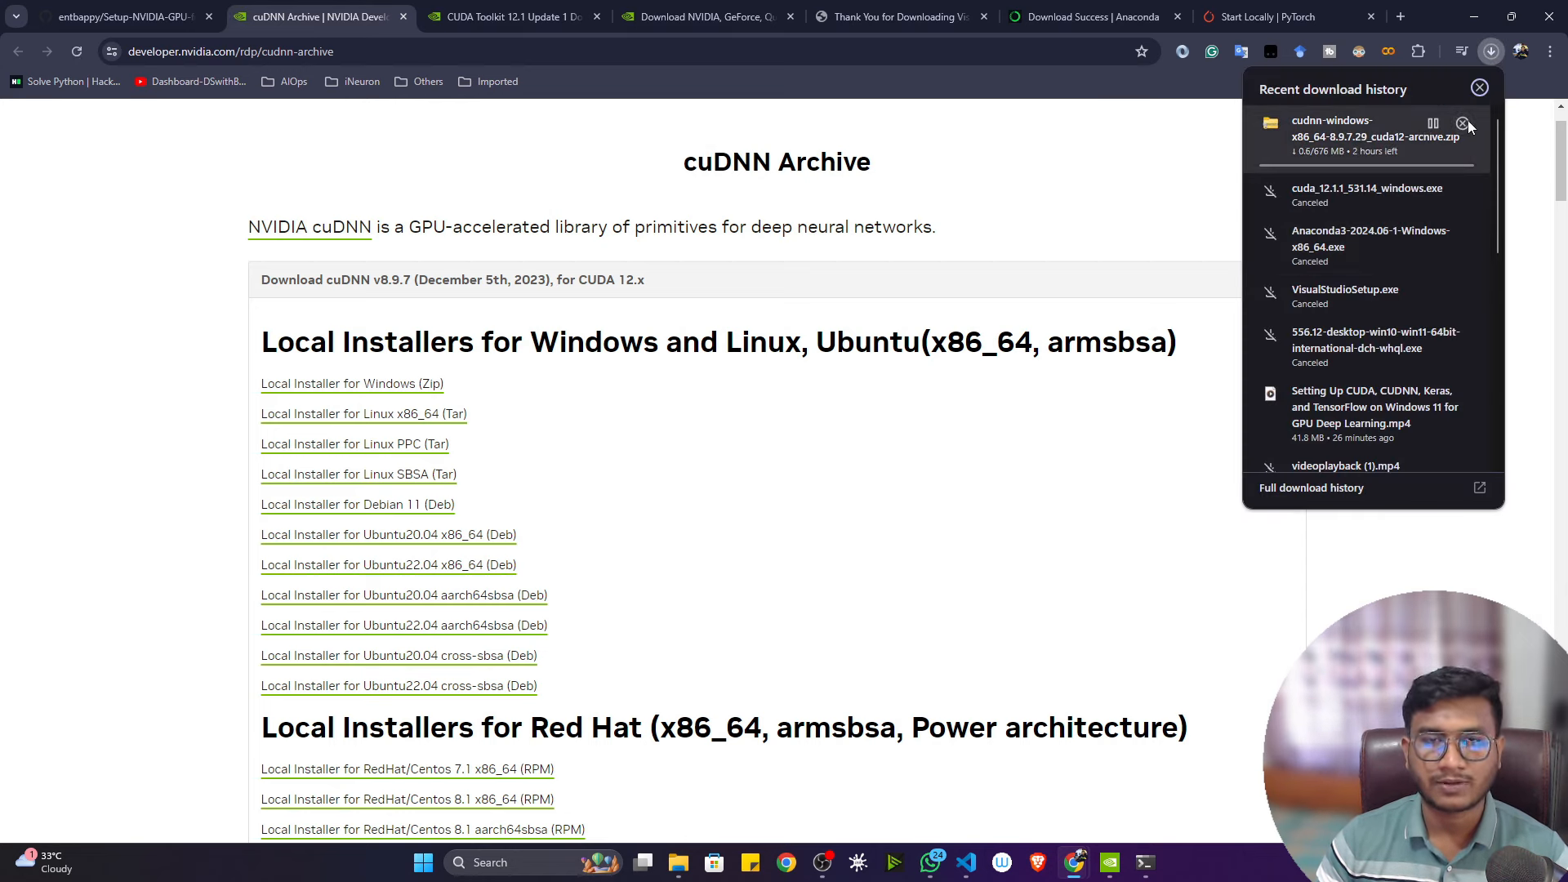
click(1463, 123)
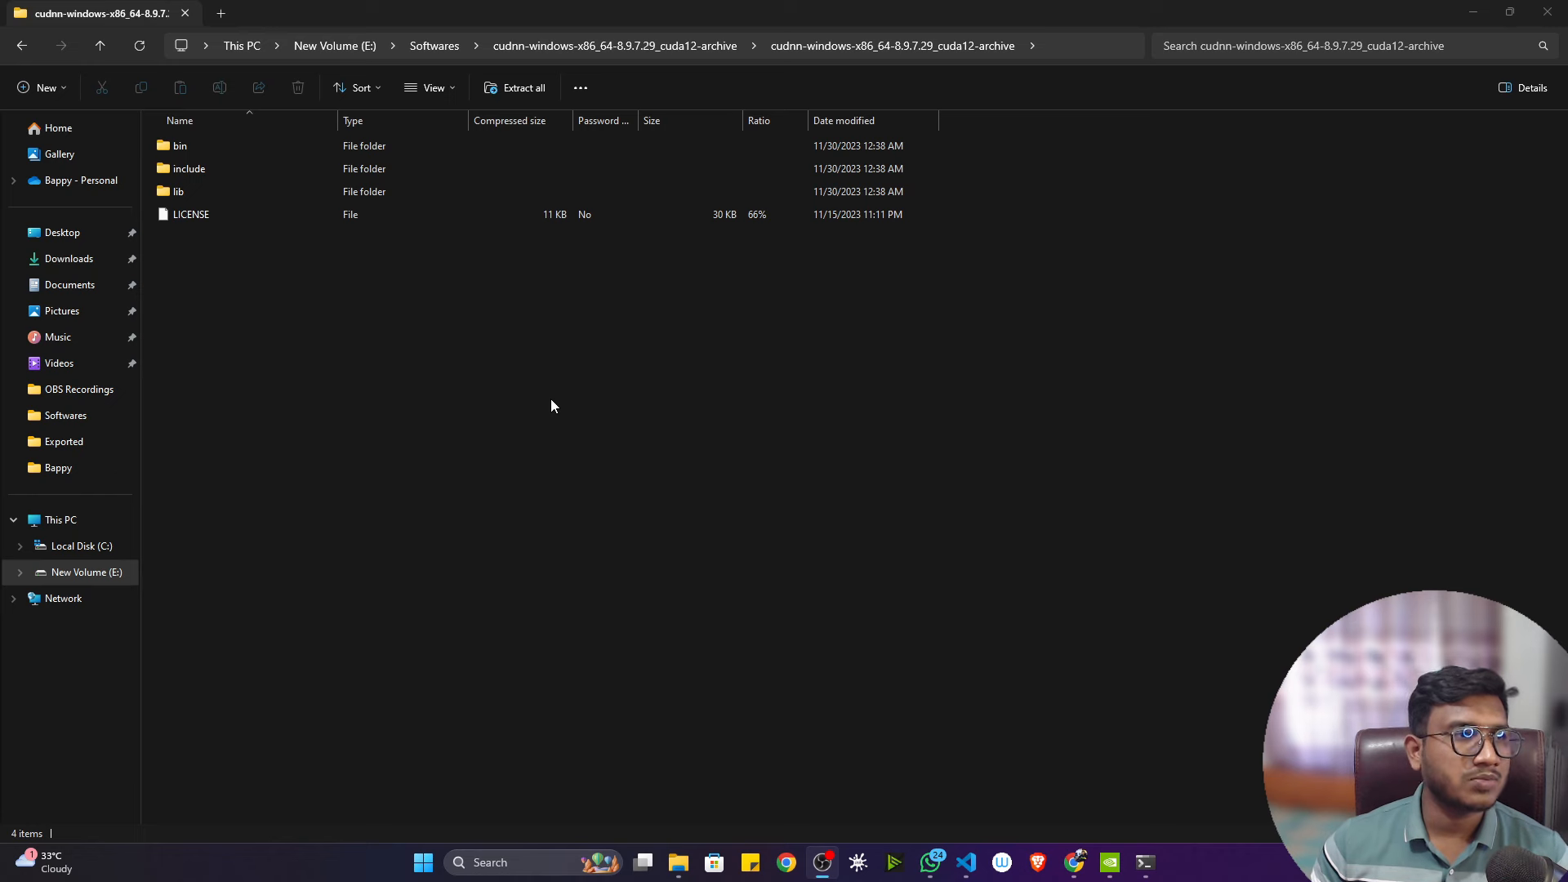
- Arrange the extracted view of the cuDNN archive and the Softwares folder window side by side, each filling half of the screen
drag(551, 406, 214, 155)
click(305, 373)
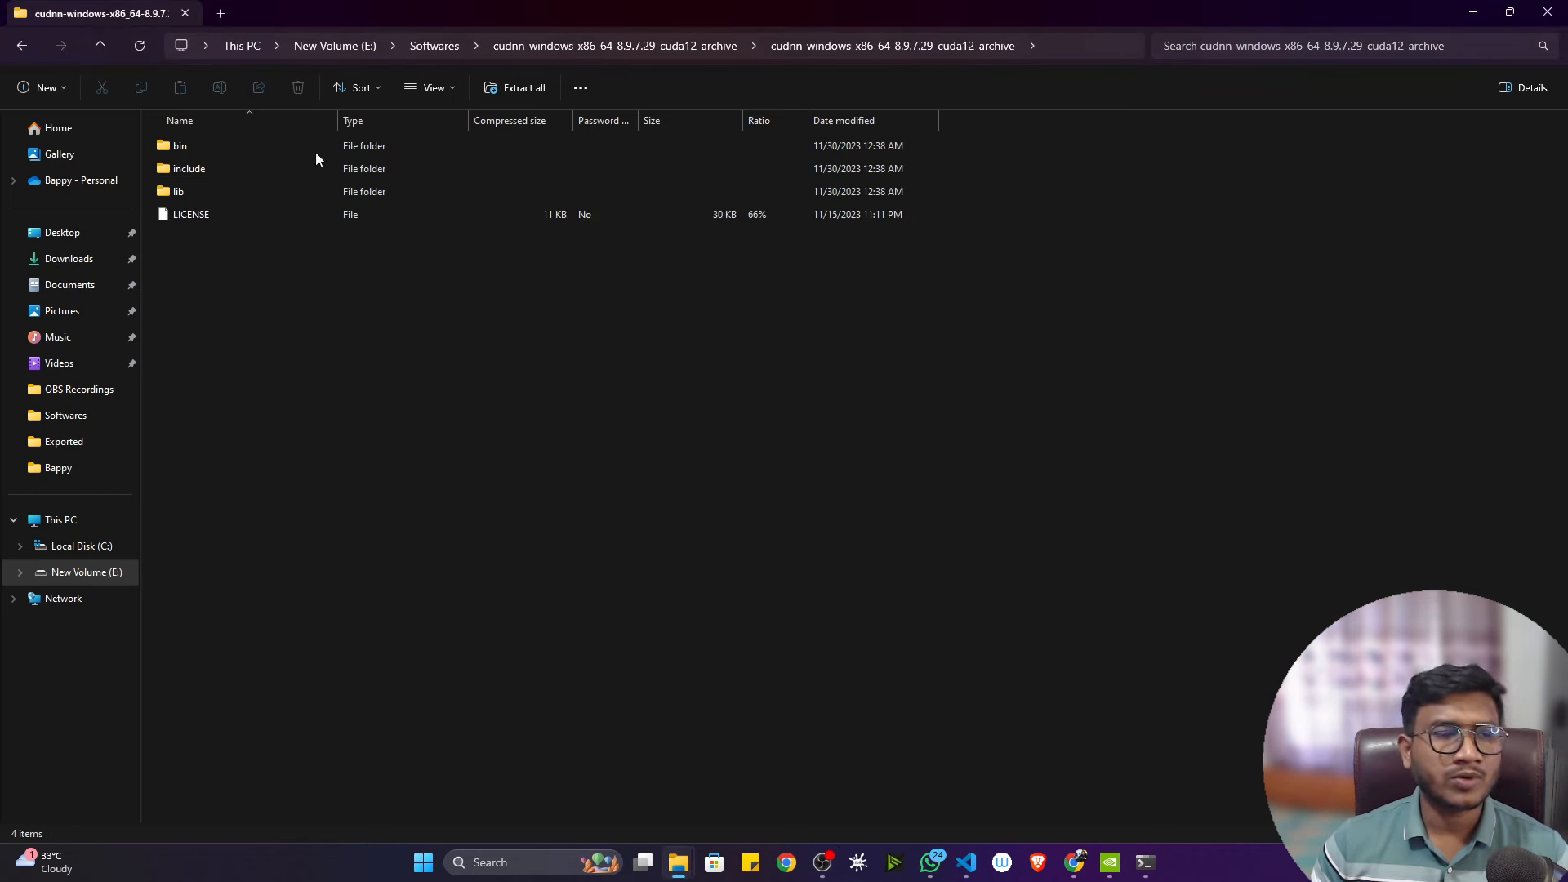
double_click(379, 9)
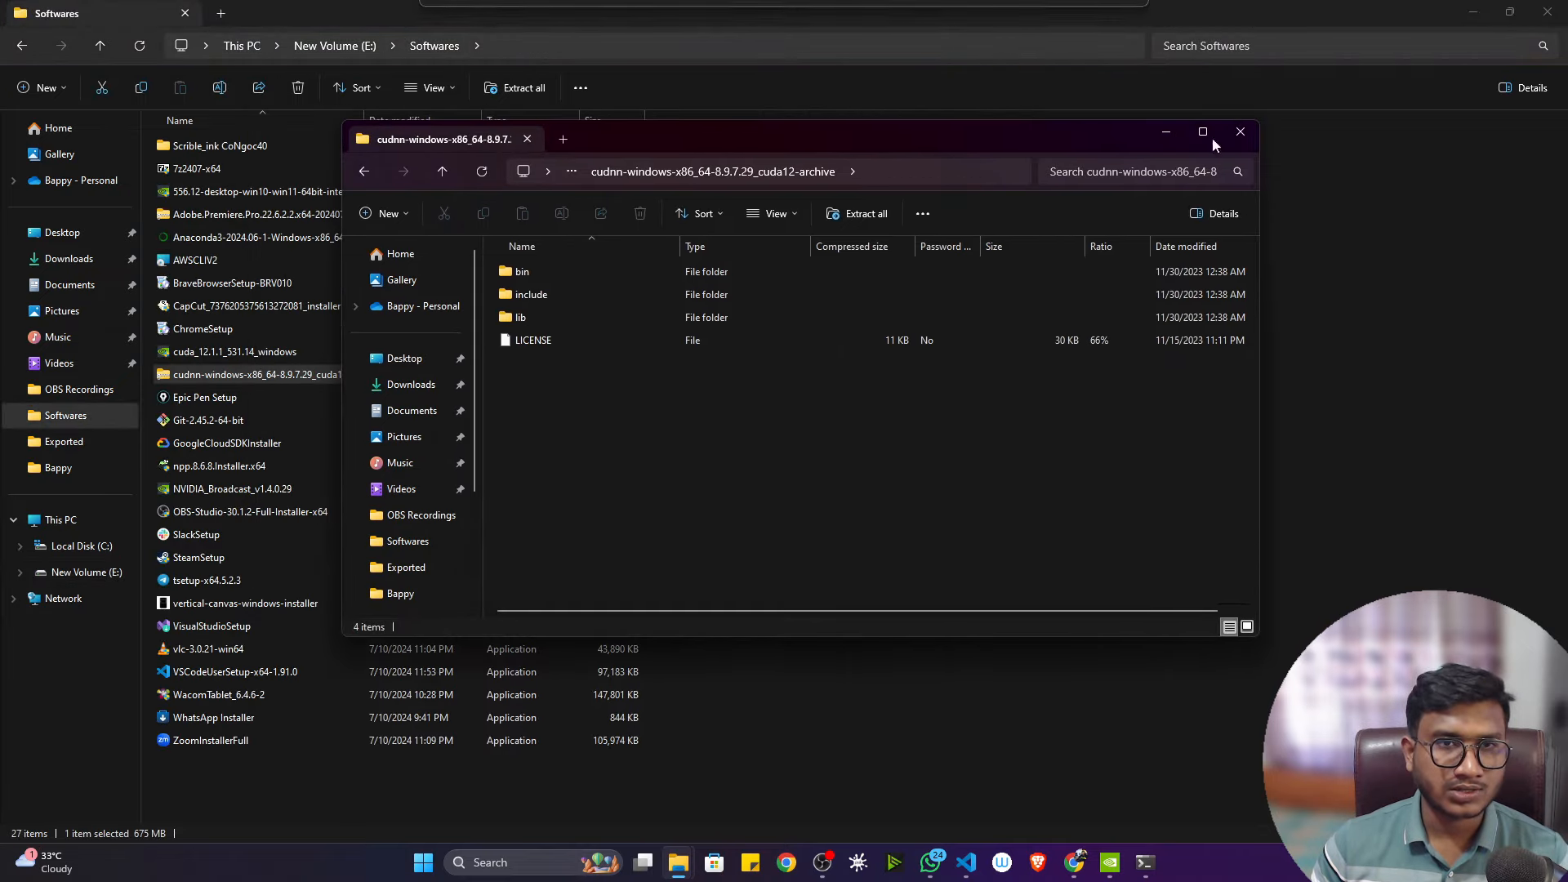
click(1203, 132)
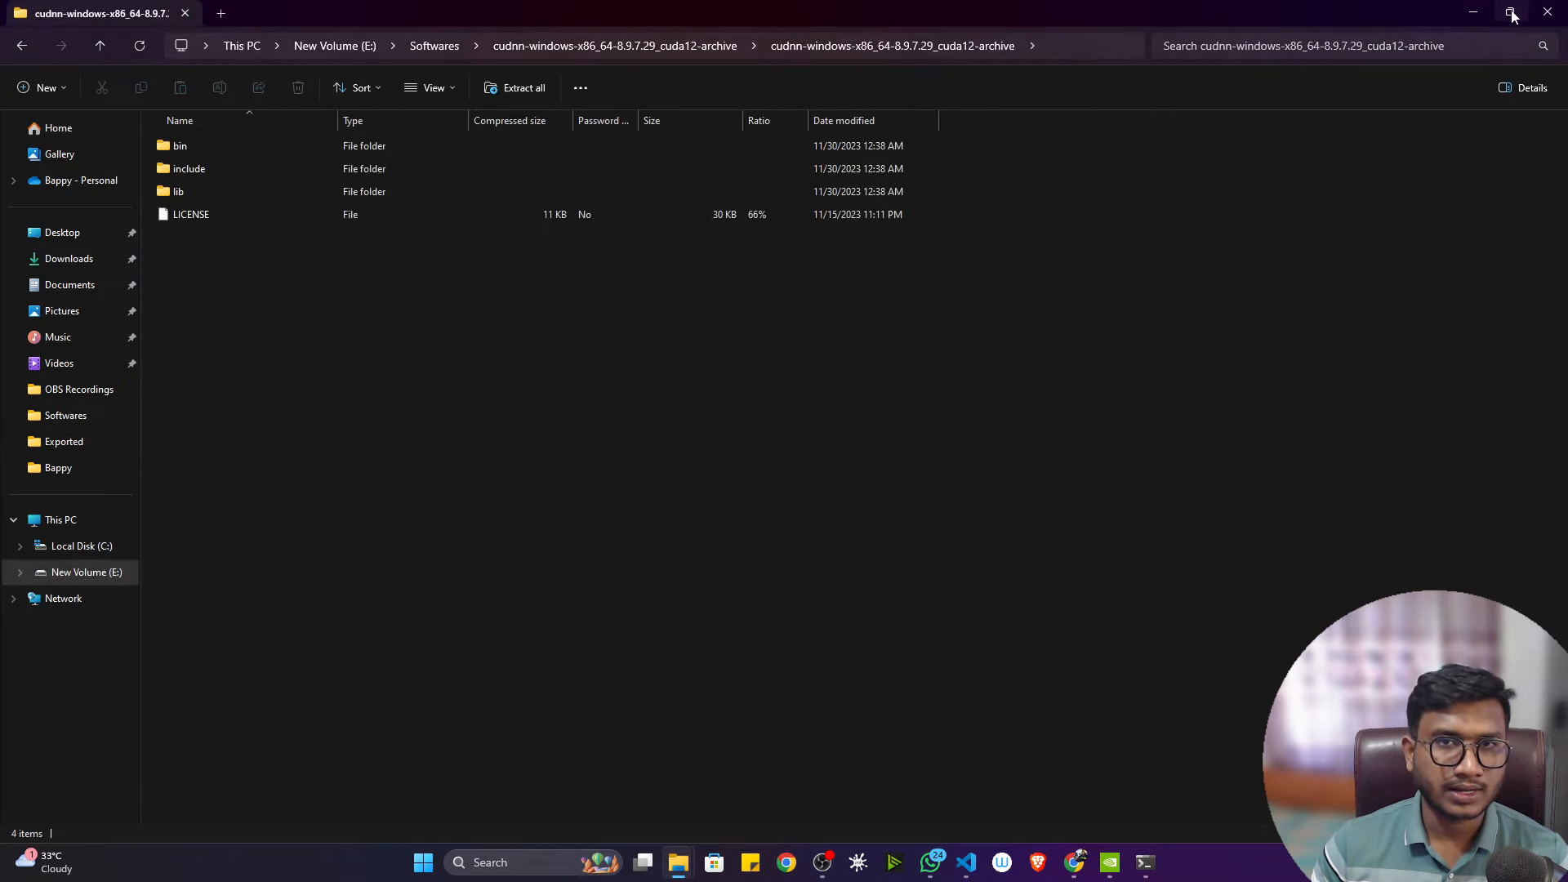
mouse_move(1512, 16)
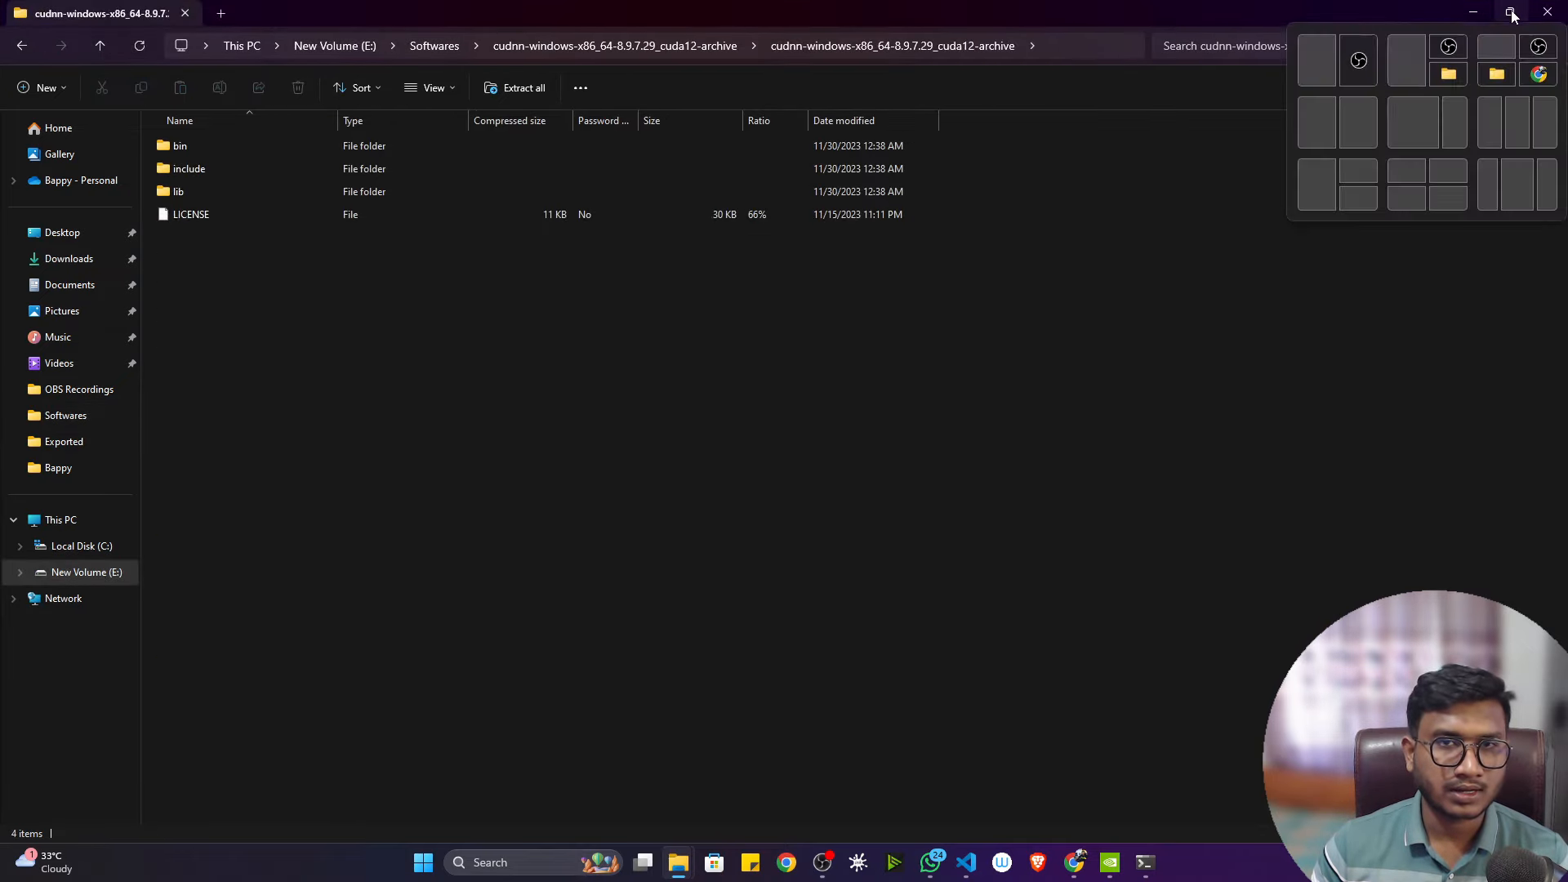
click(1347, 135)
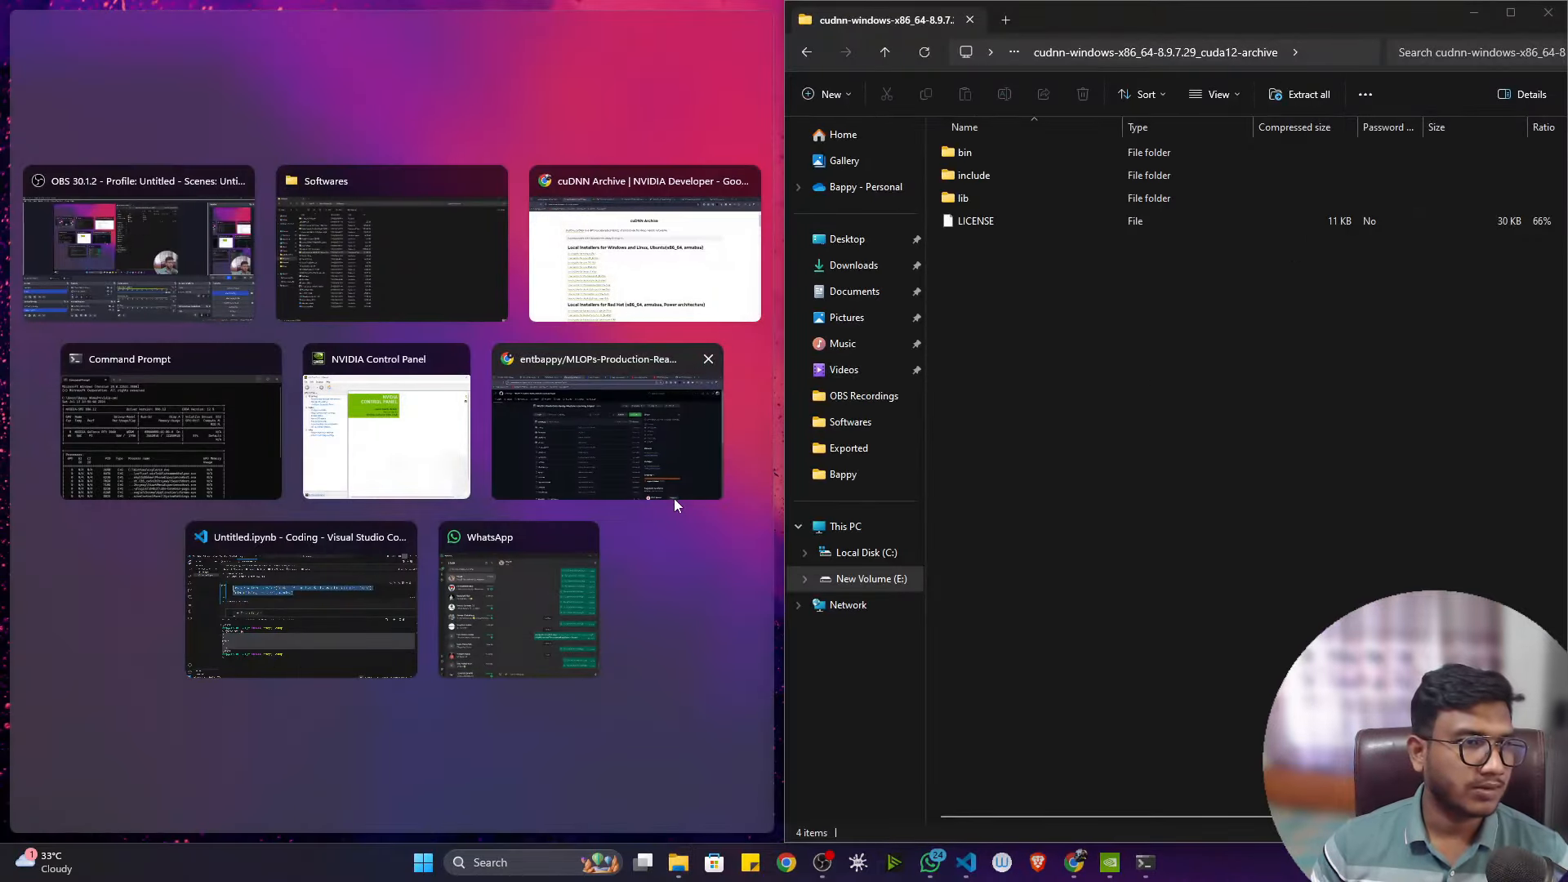
click(342, 238)
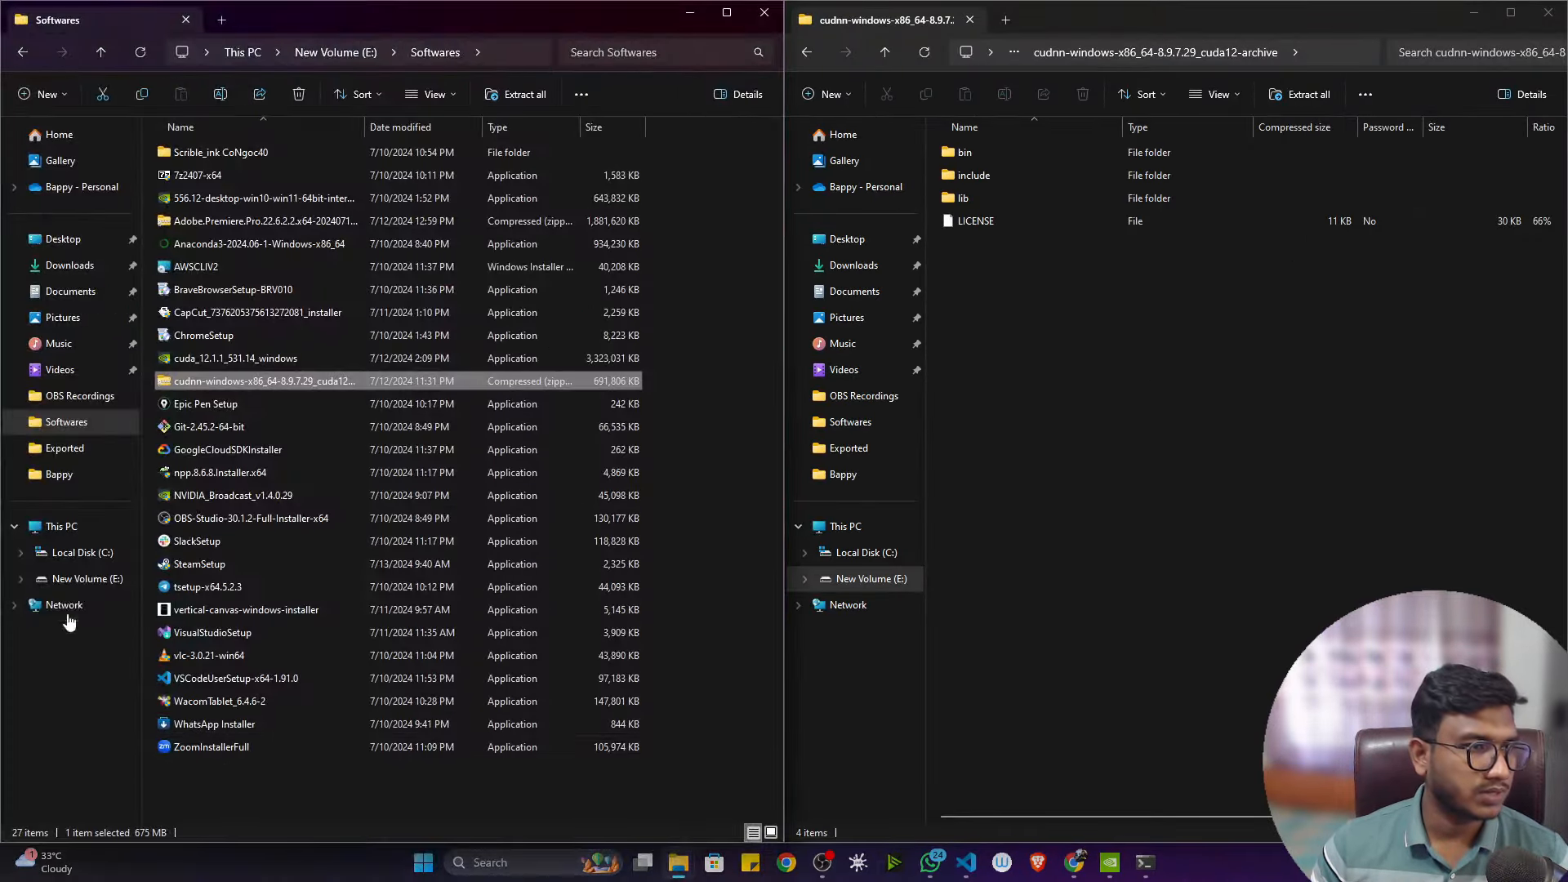
- Navigate the Softwares window to C:\Program Files\NVIDIA GPU Computing Toolkit\CUDA\v12.1
click(64, 527)
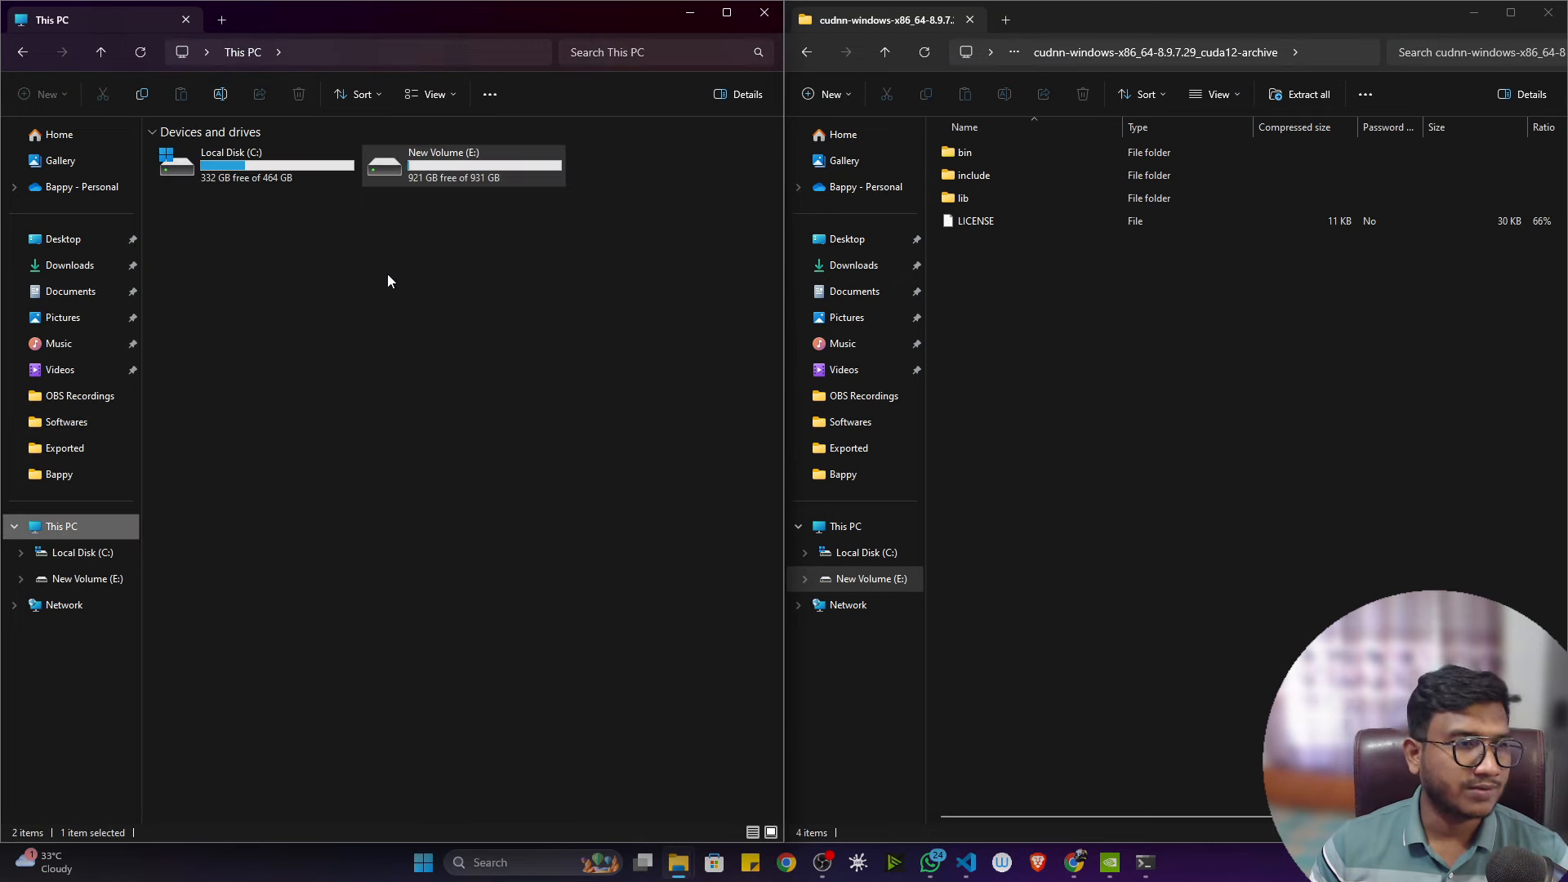
double_click(245, 161)
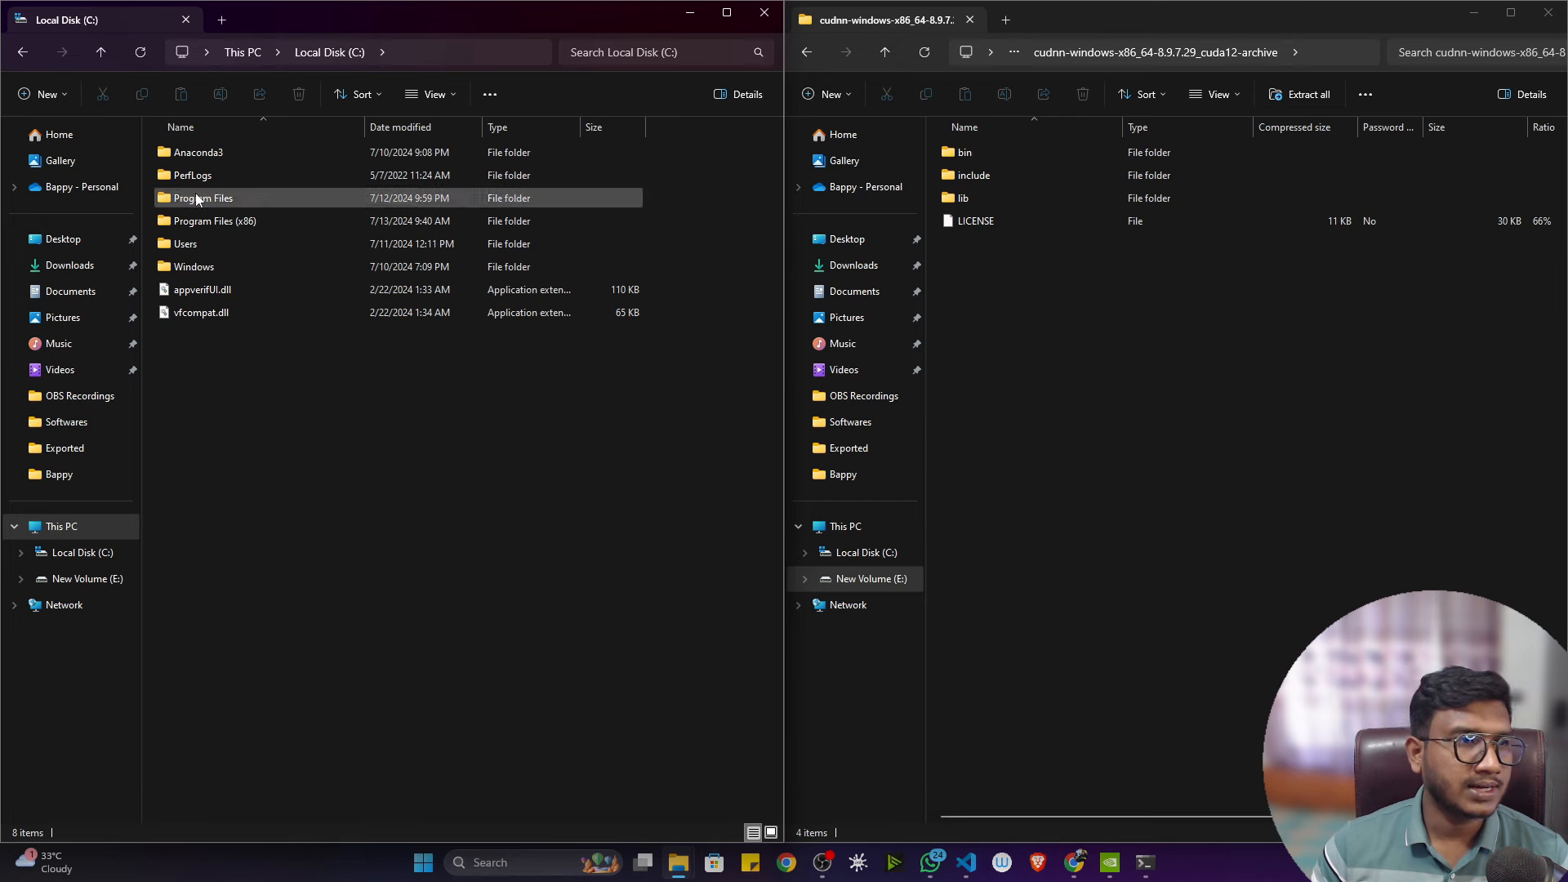
double_click(196, 200)
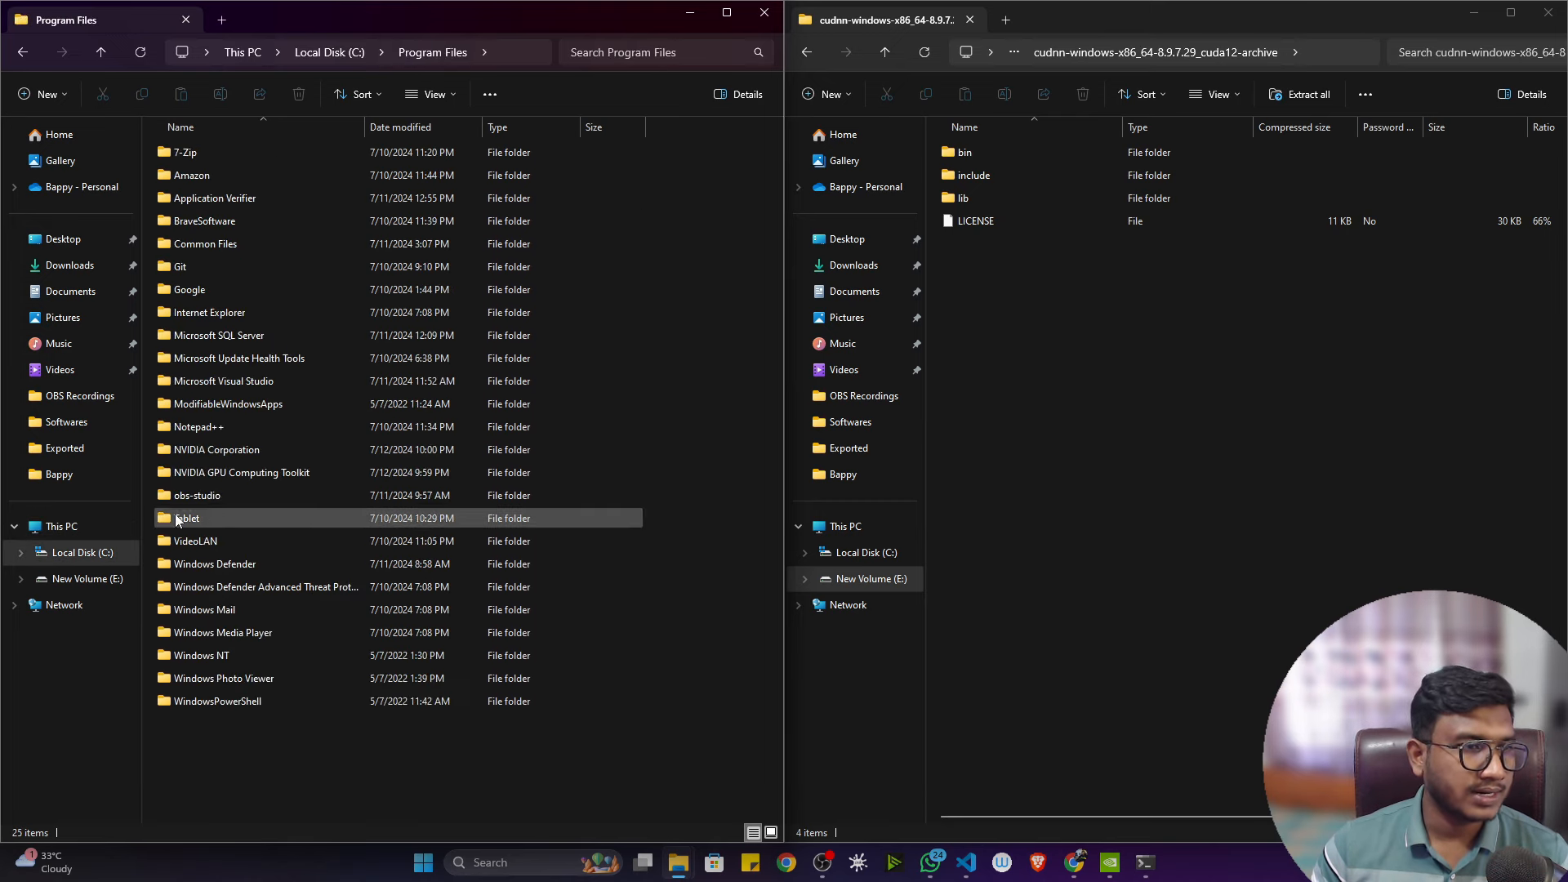
double_click(200, 481)
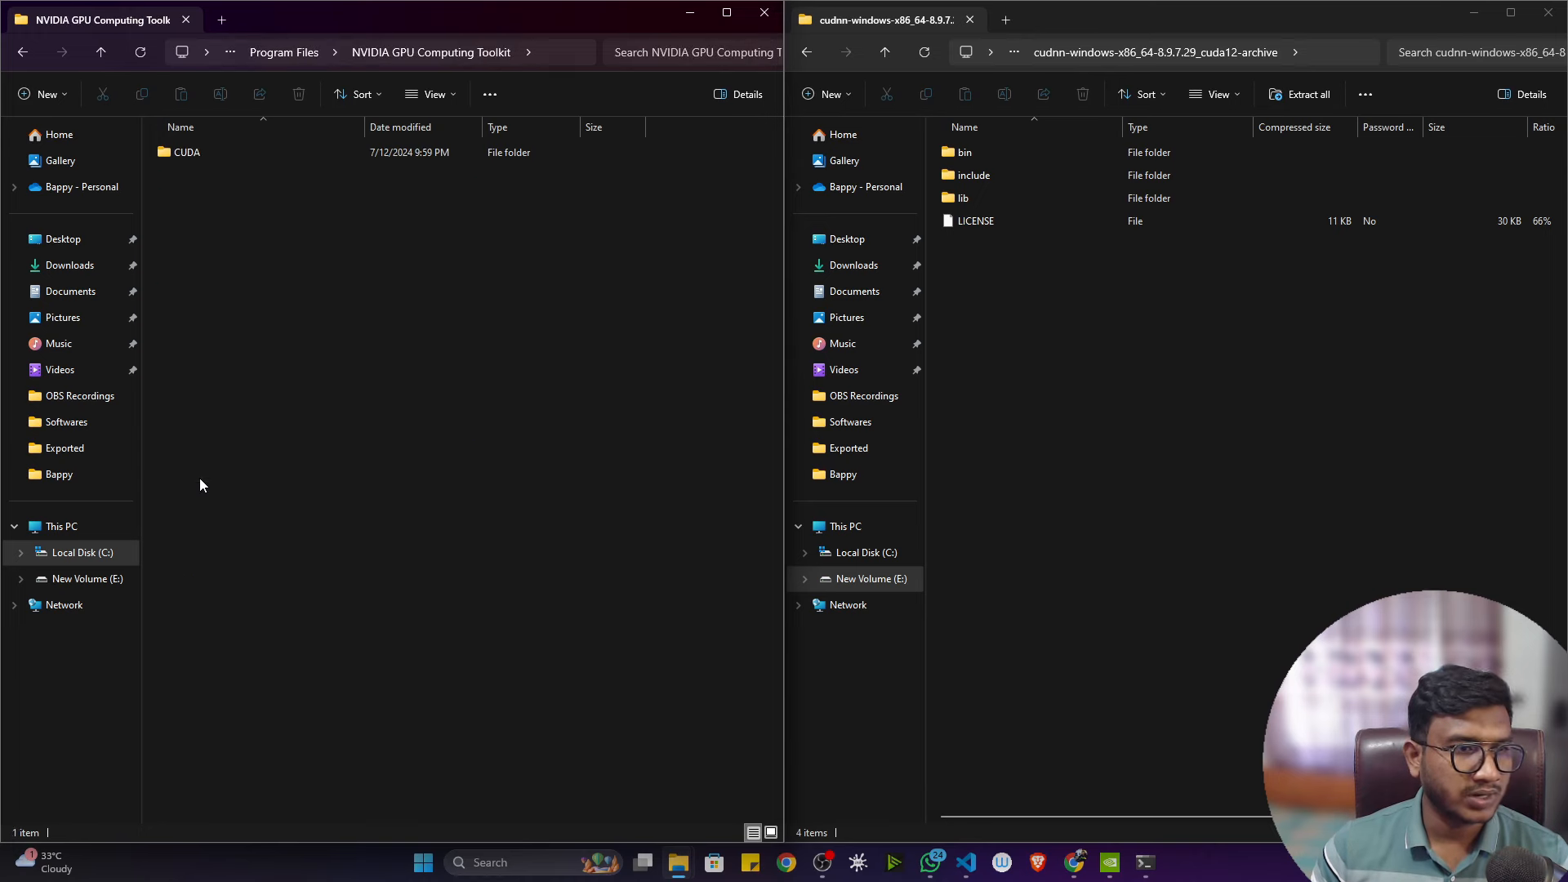
double_click(199, 153)
double_click(181, 153)
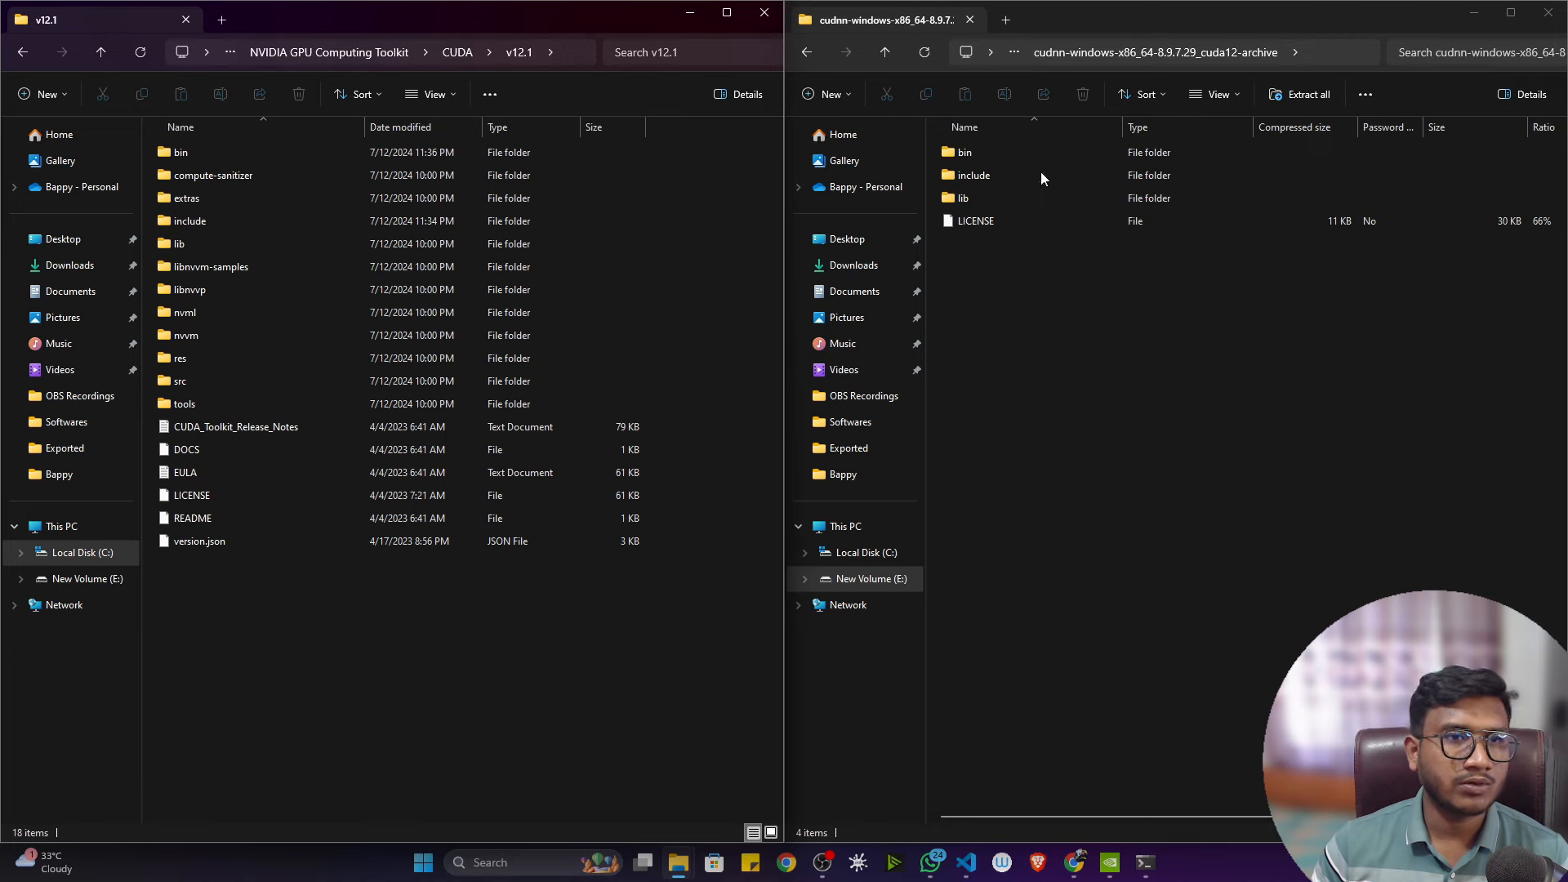
- Compare the bin folders of the cuDNN archive and CUDA v12.1, select all cuDNN DLL files, and return to both parent folders
click(967, 158)
double_click(966, 159)
drag(1098, 366, 968, 169)
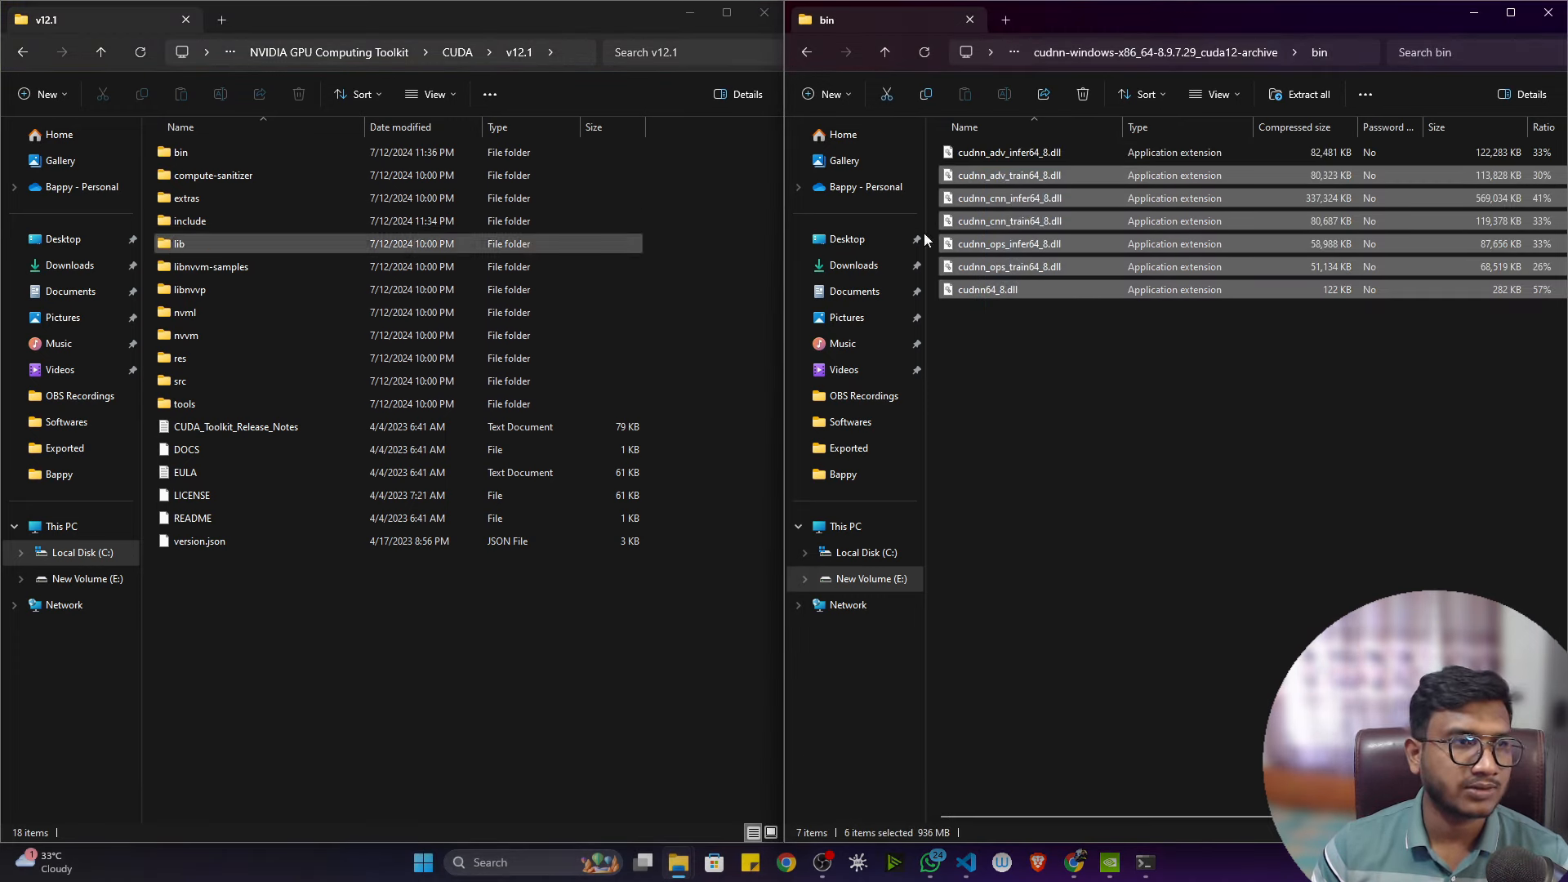
click(807, 52)
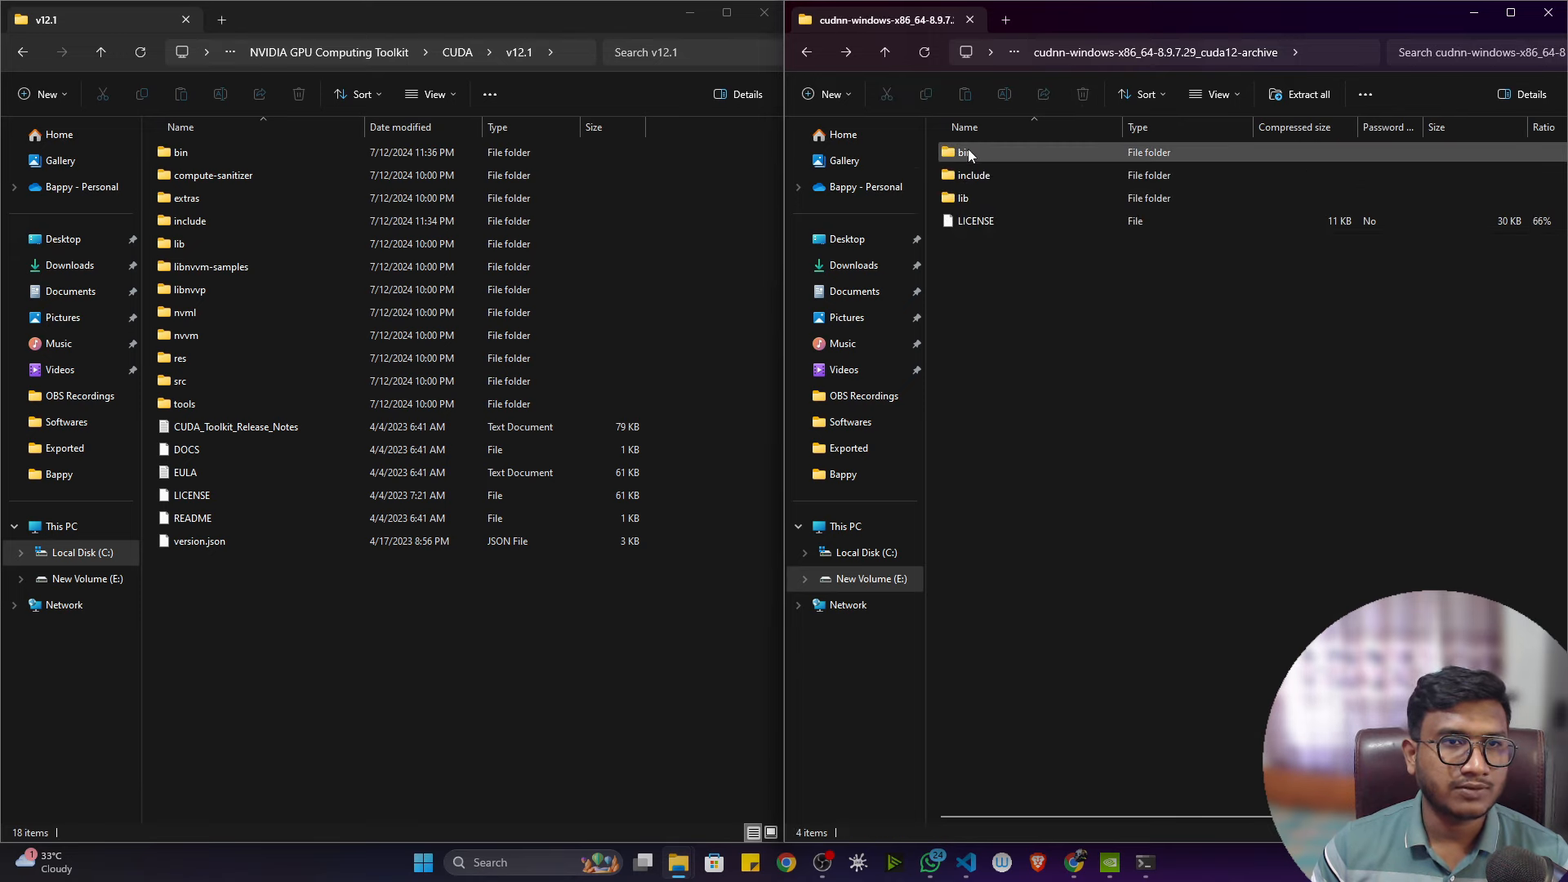
double_click(182, 158)
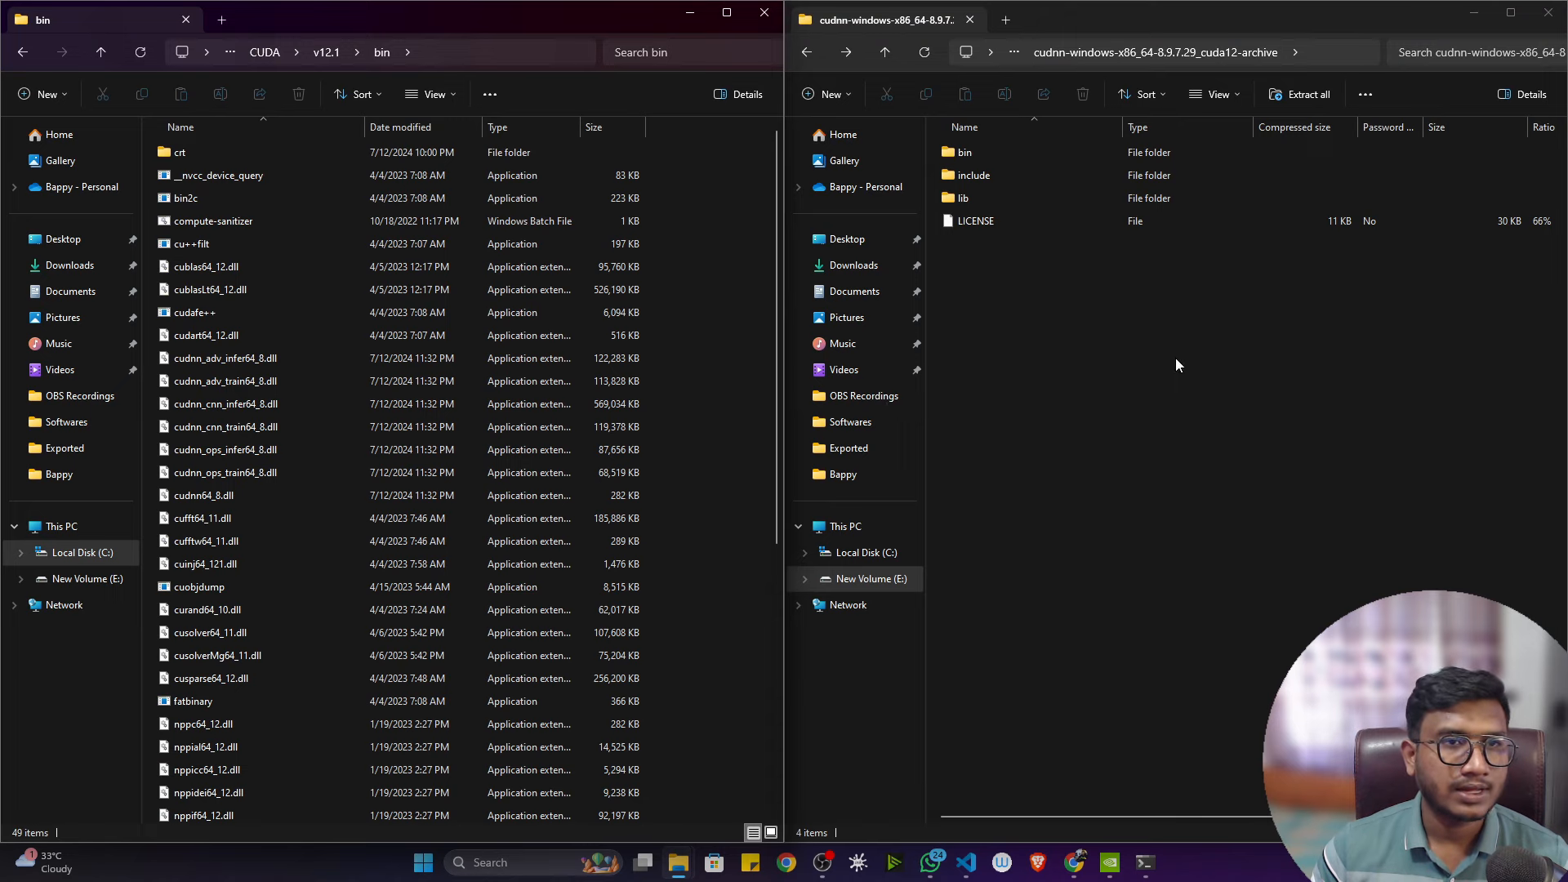
double_click(983, 157)
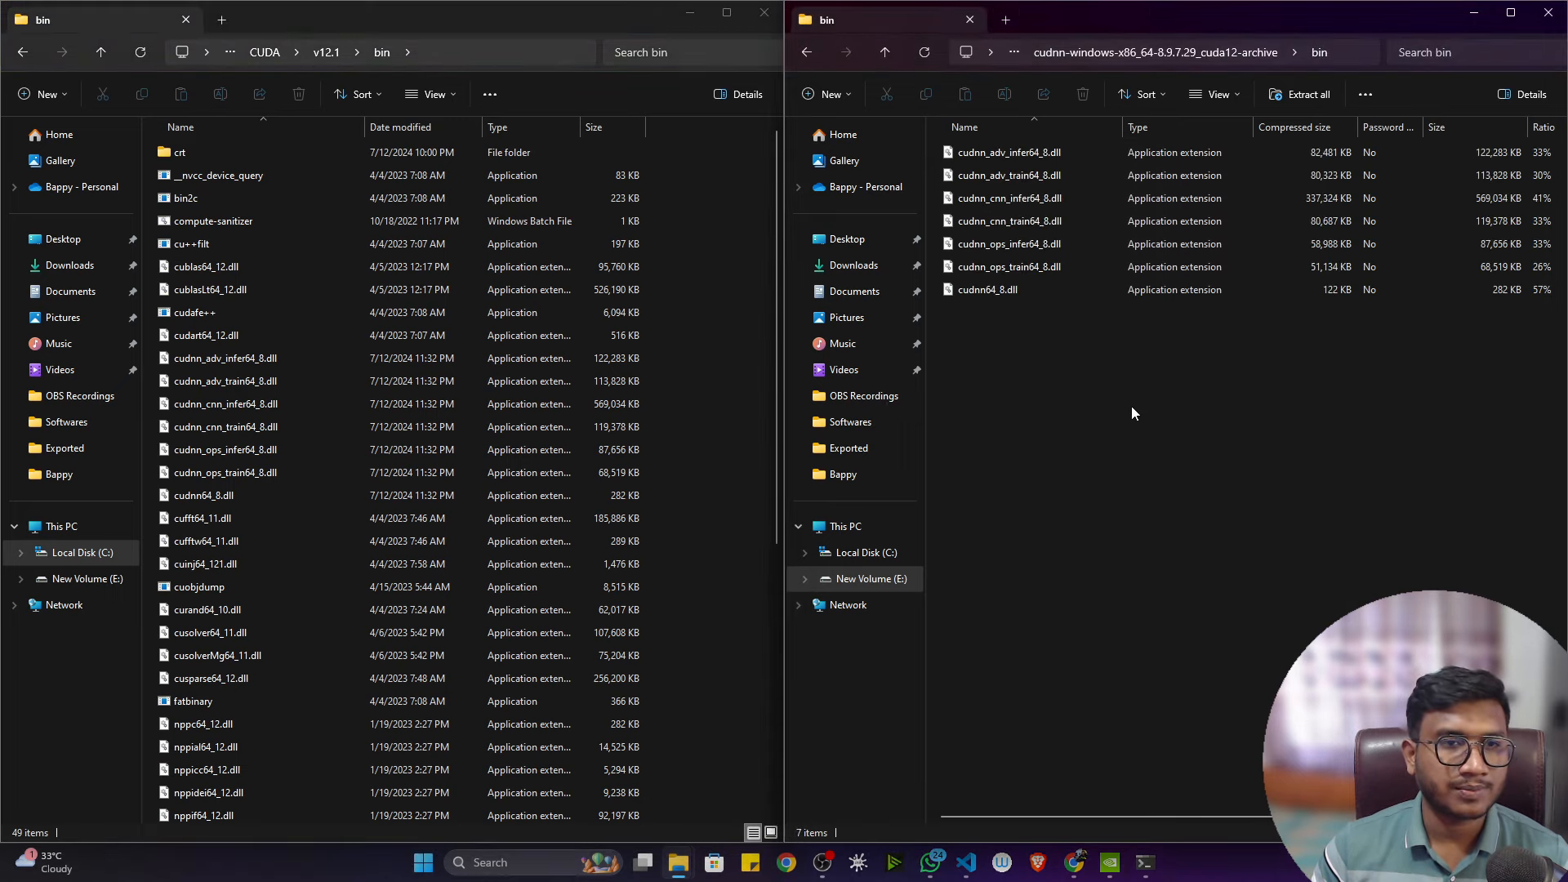
drag(1134, 406, 1011, 159)
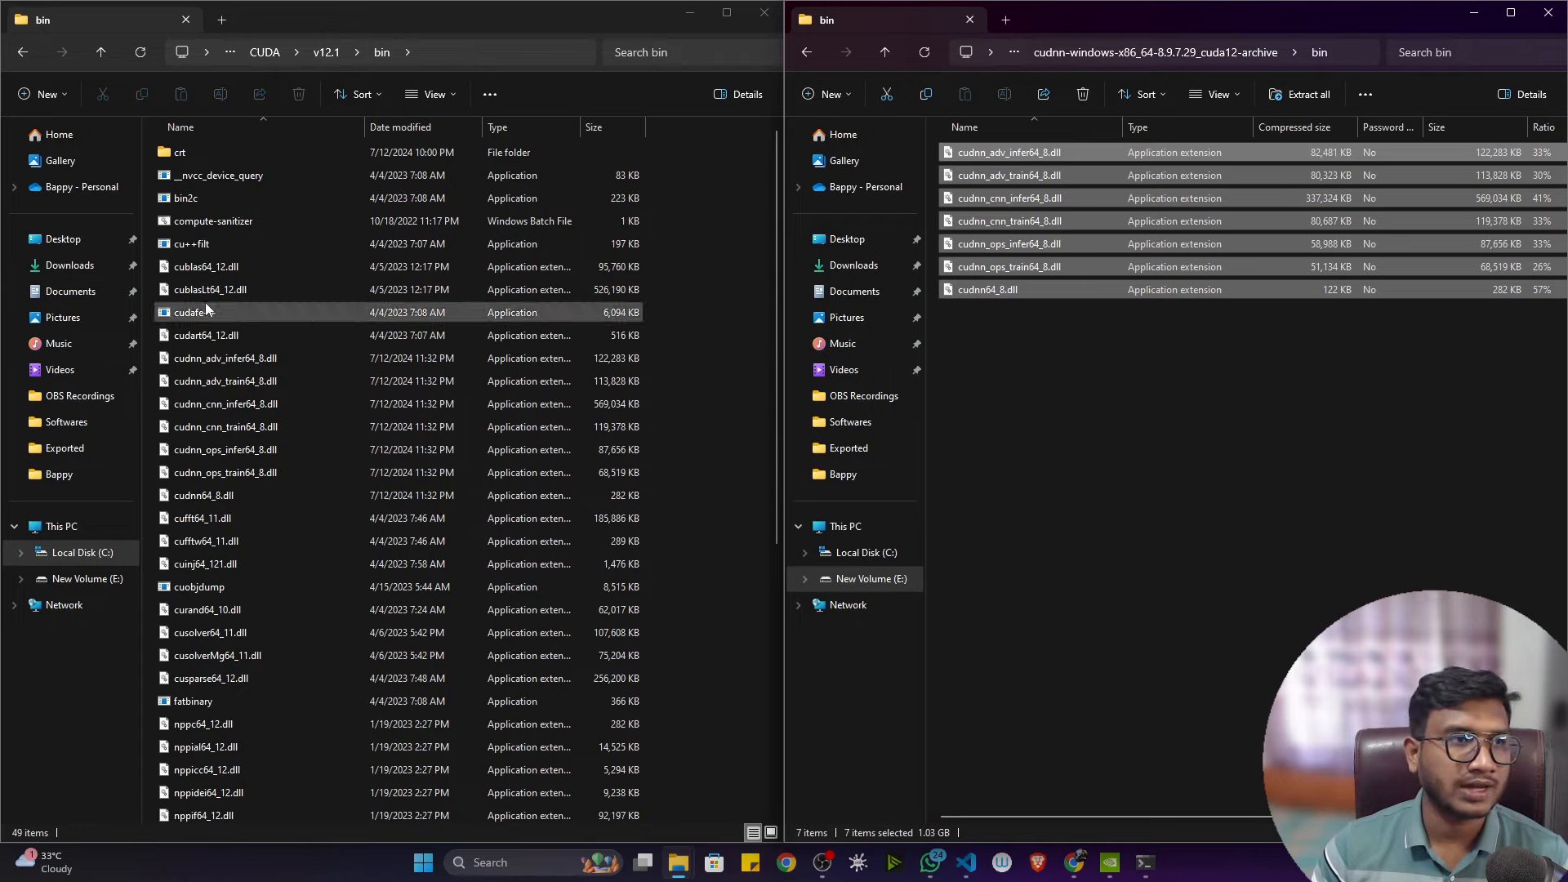
click(26, 53)
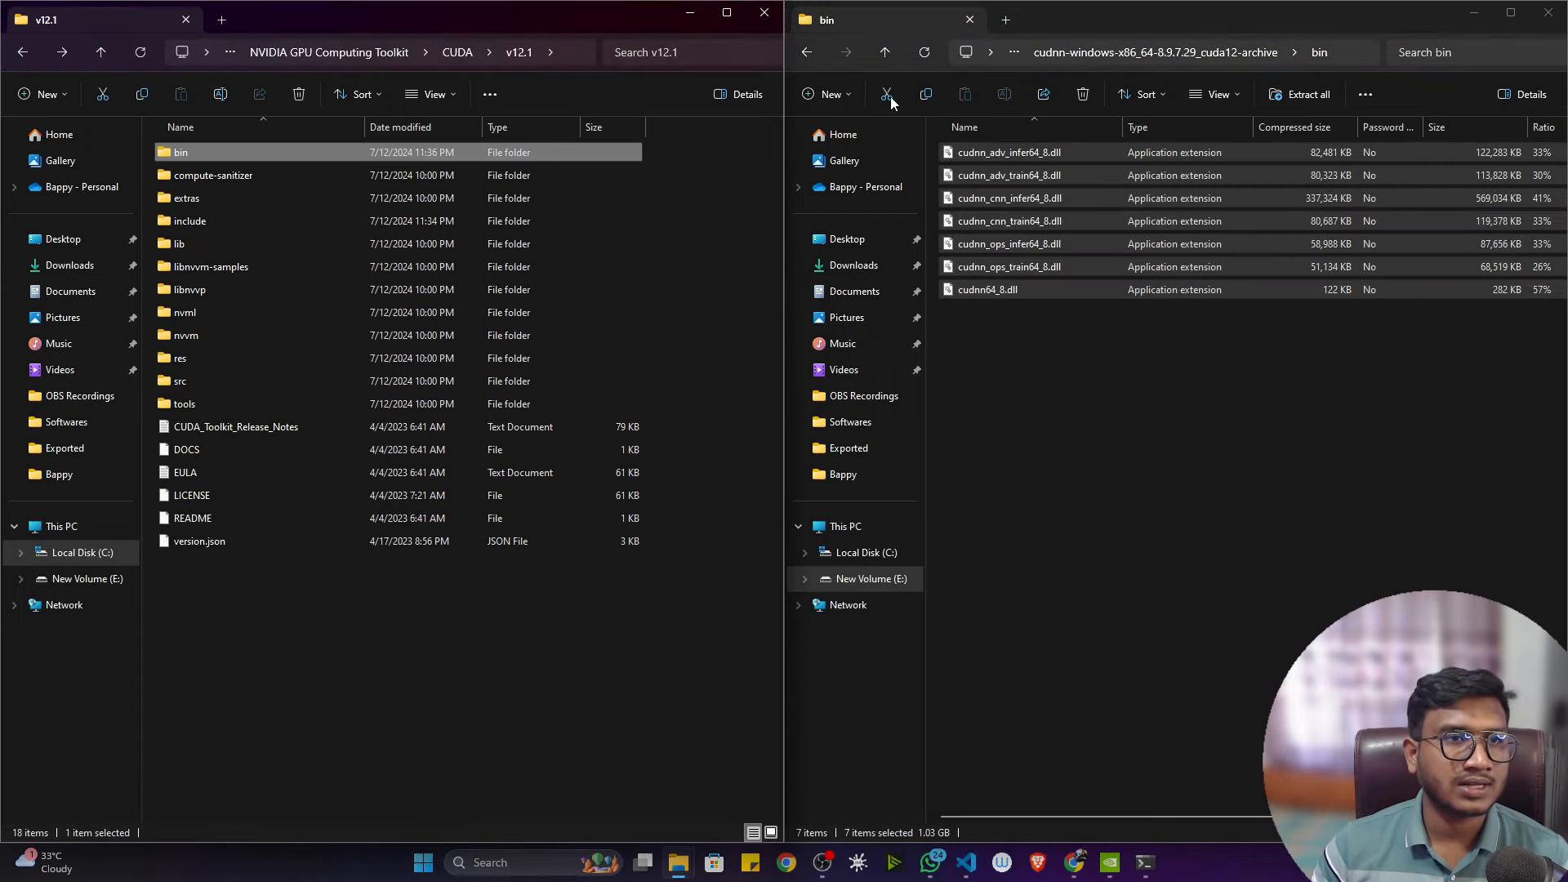
click(808, 53)
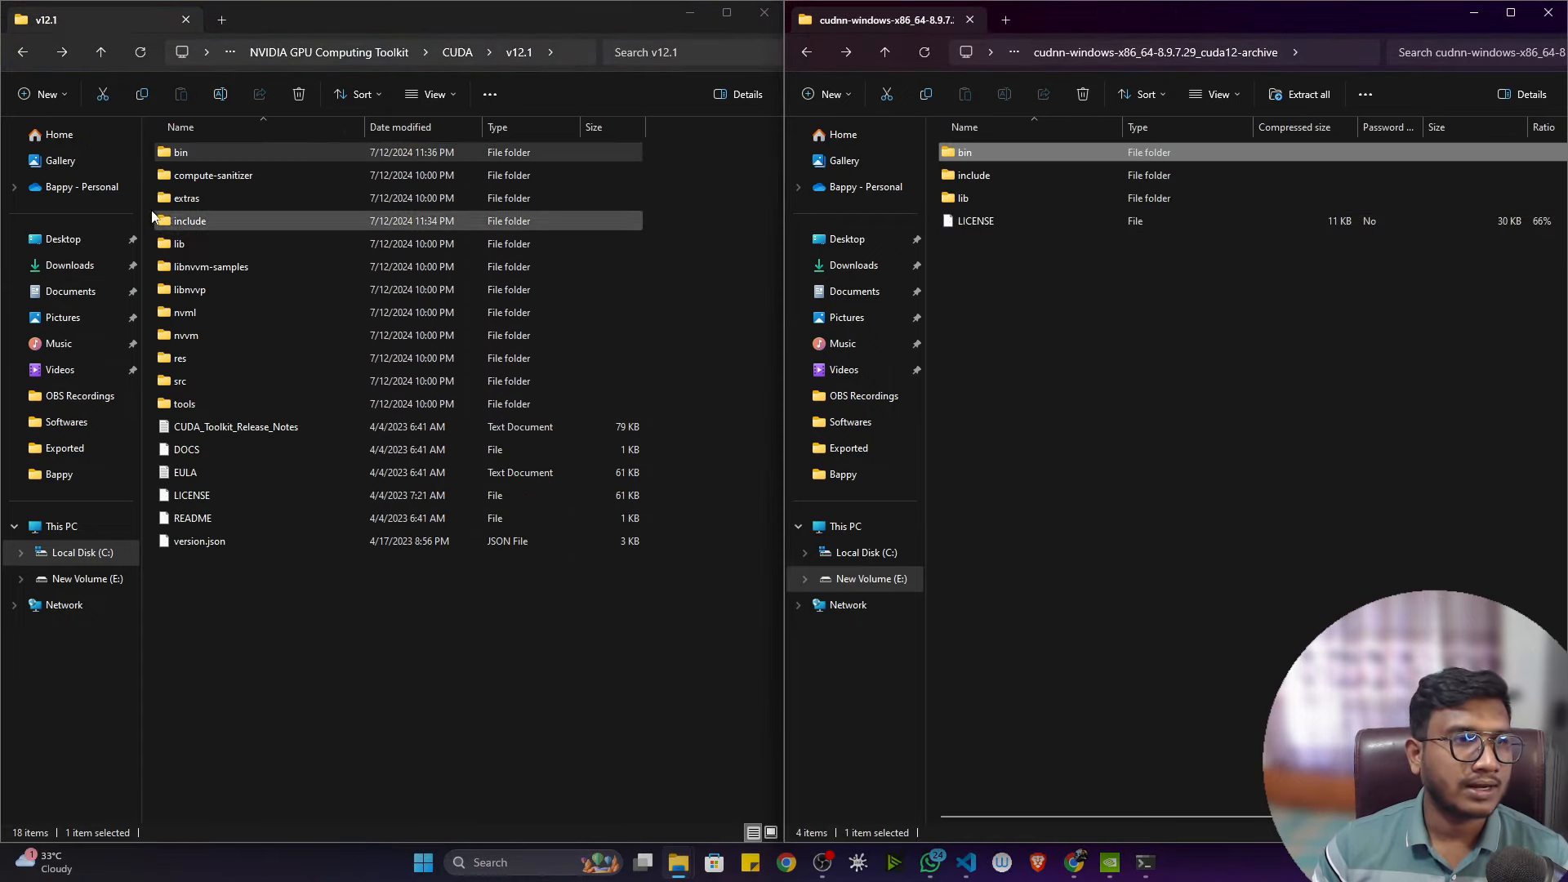
- Compare the include folders of the cuDNN archive and CUDA v12.1, select all cuDNN header files, and return to both parent folders
double_click(948, 184)
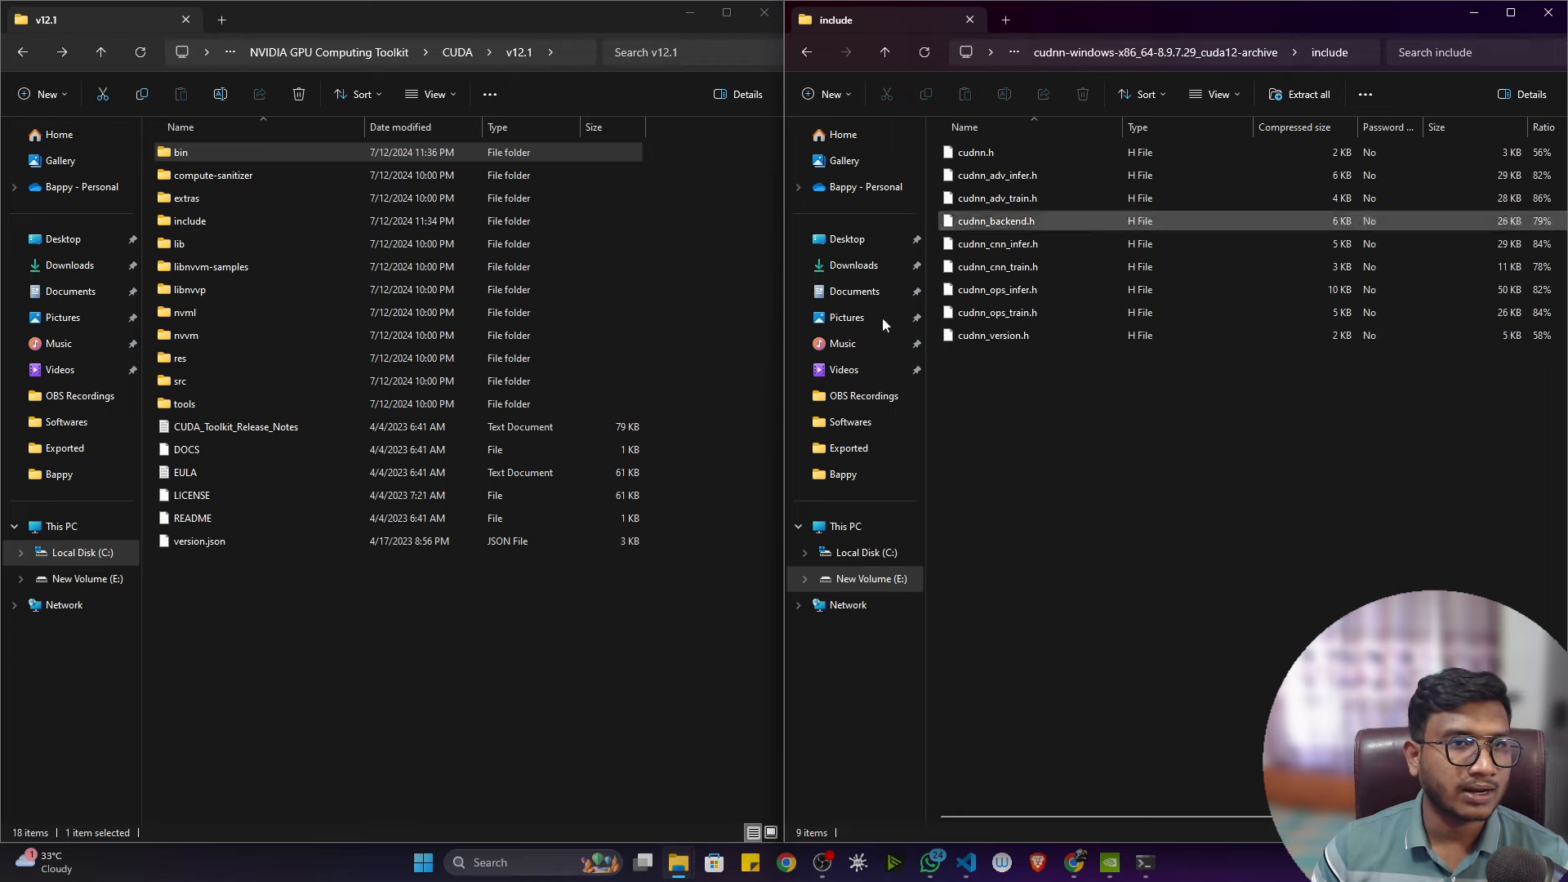
double_click(199, 226)
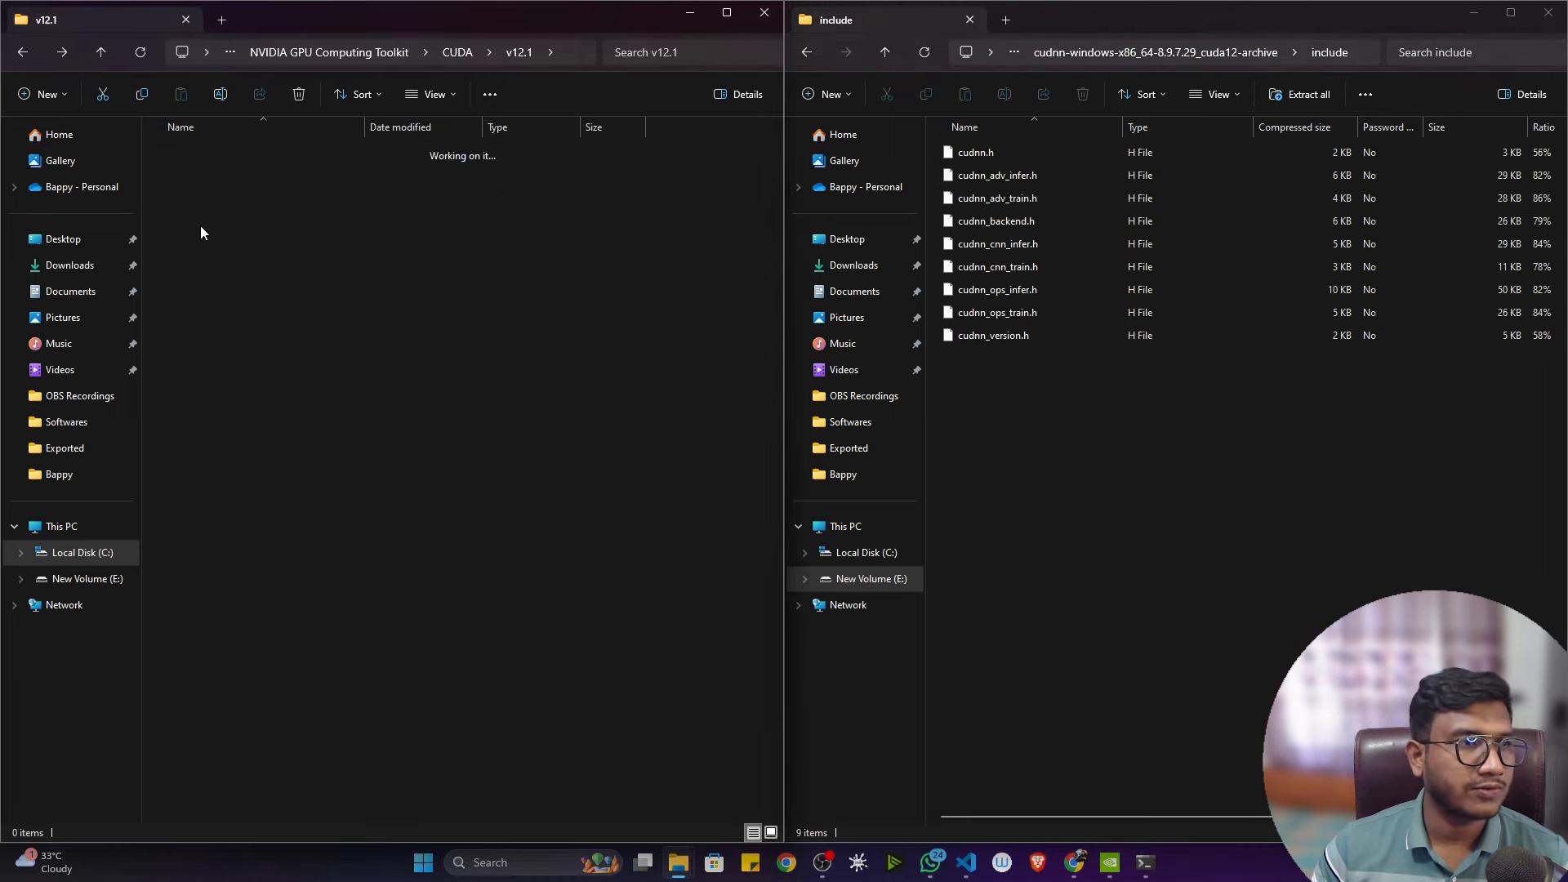
drag(1268, 643, 970, 155)
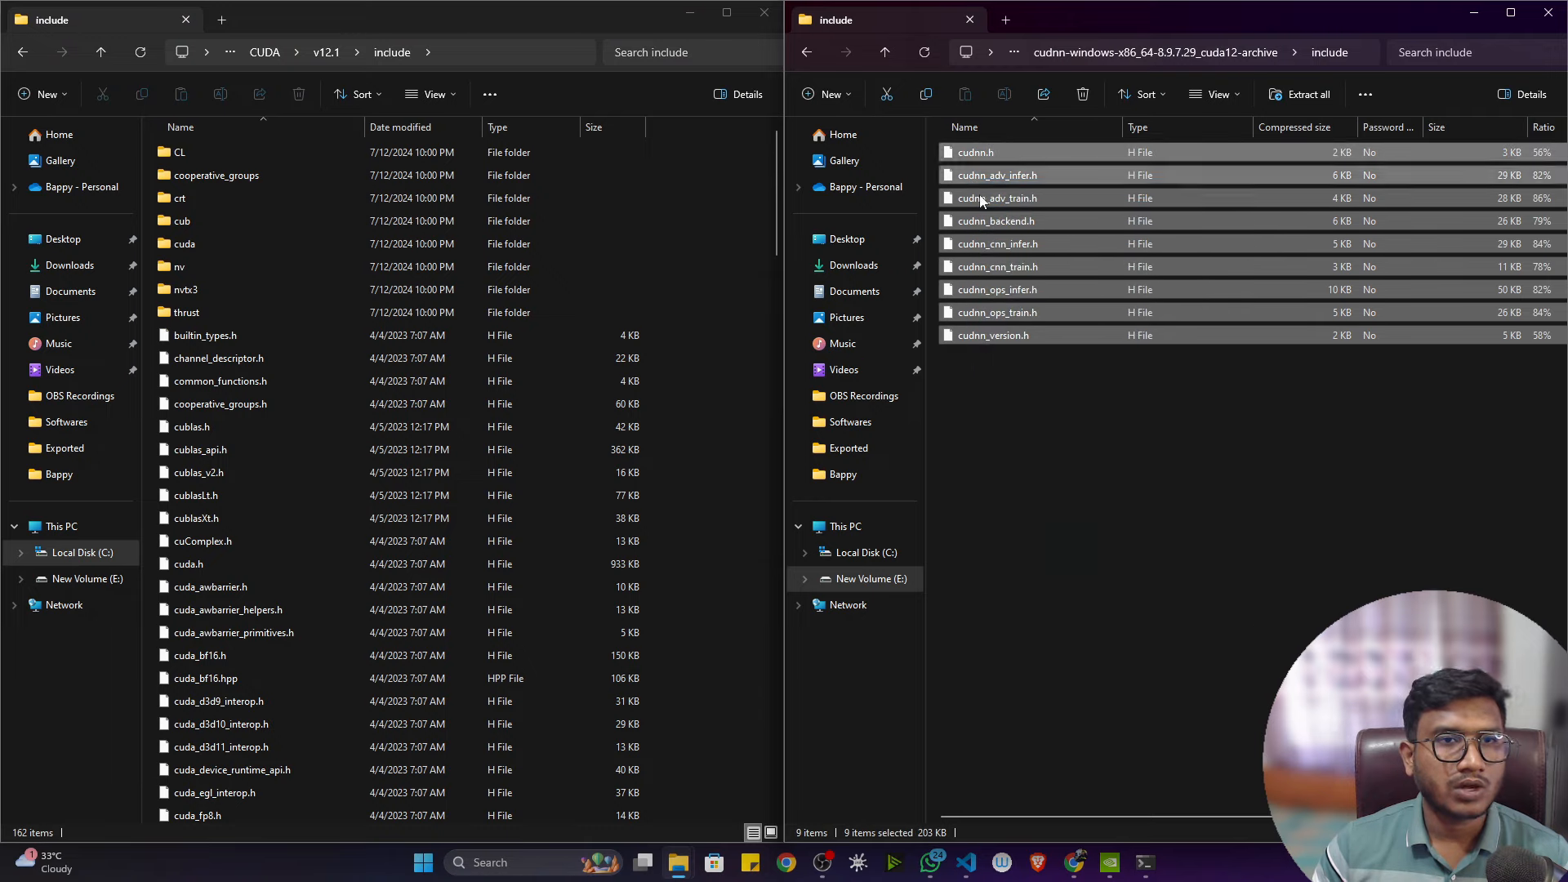
click(22, 53)
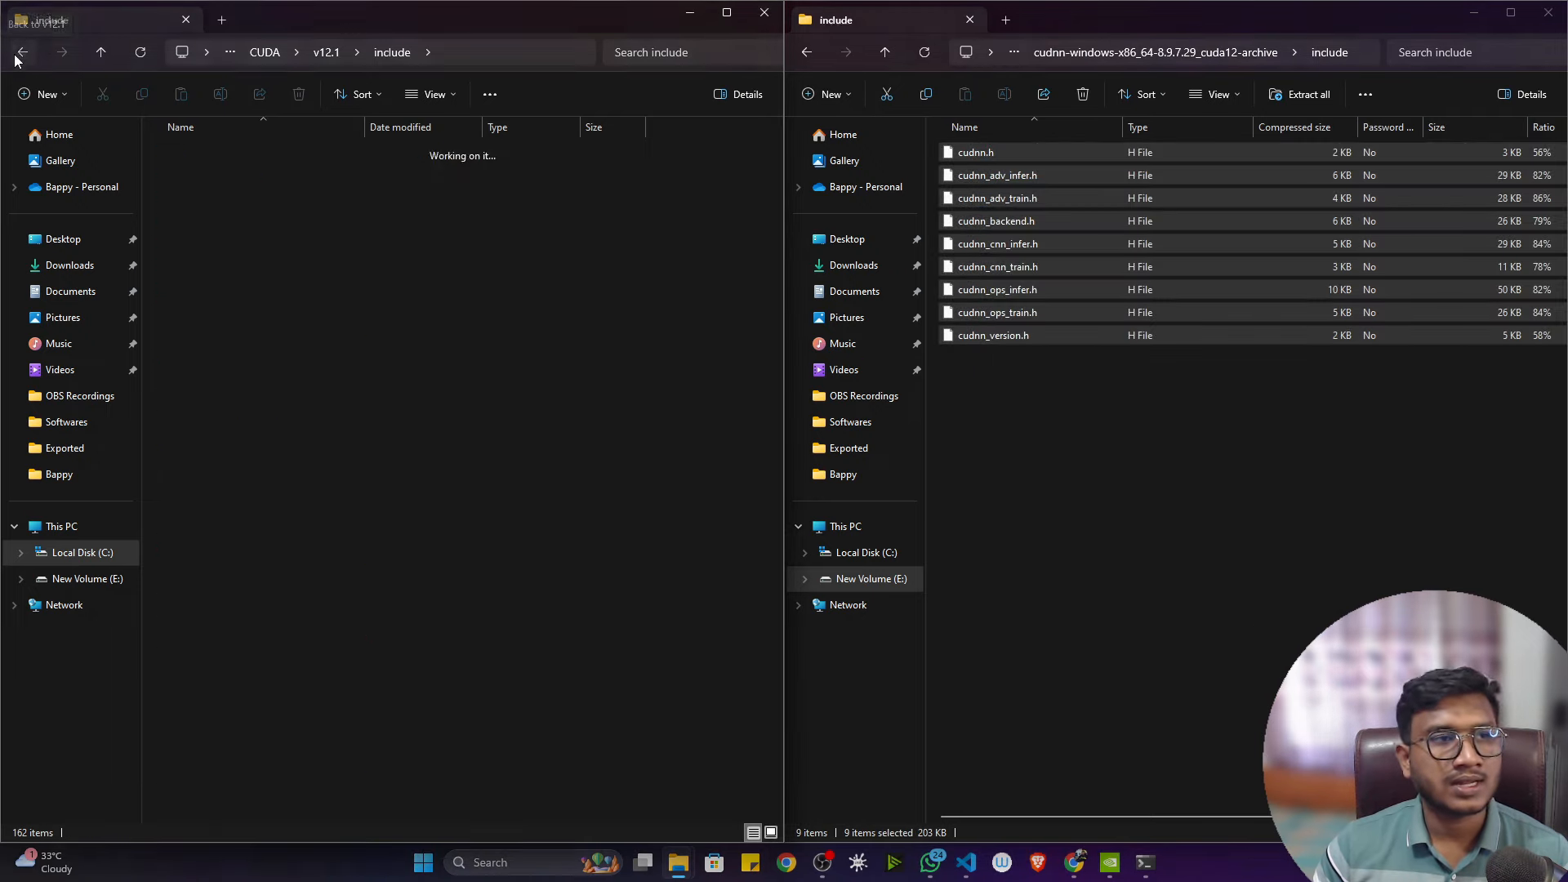
click(806, 53)
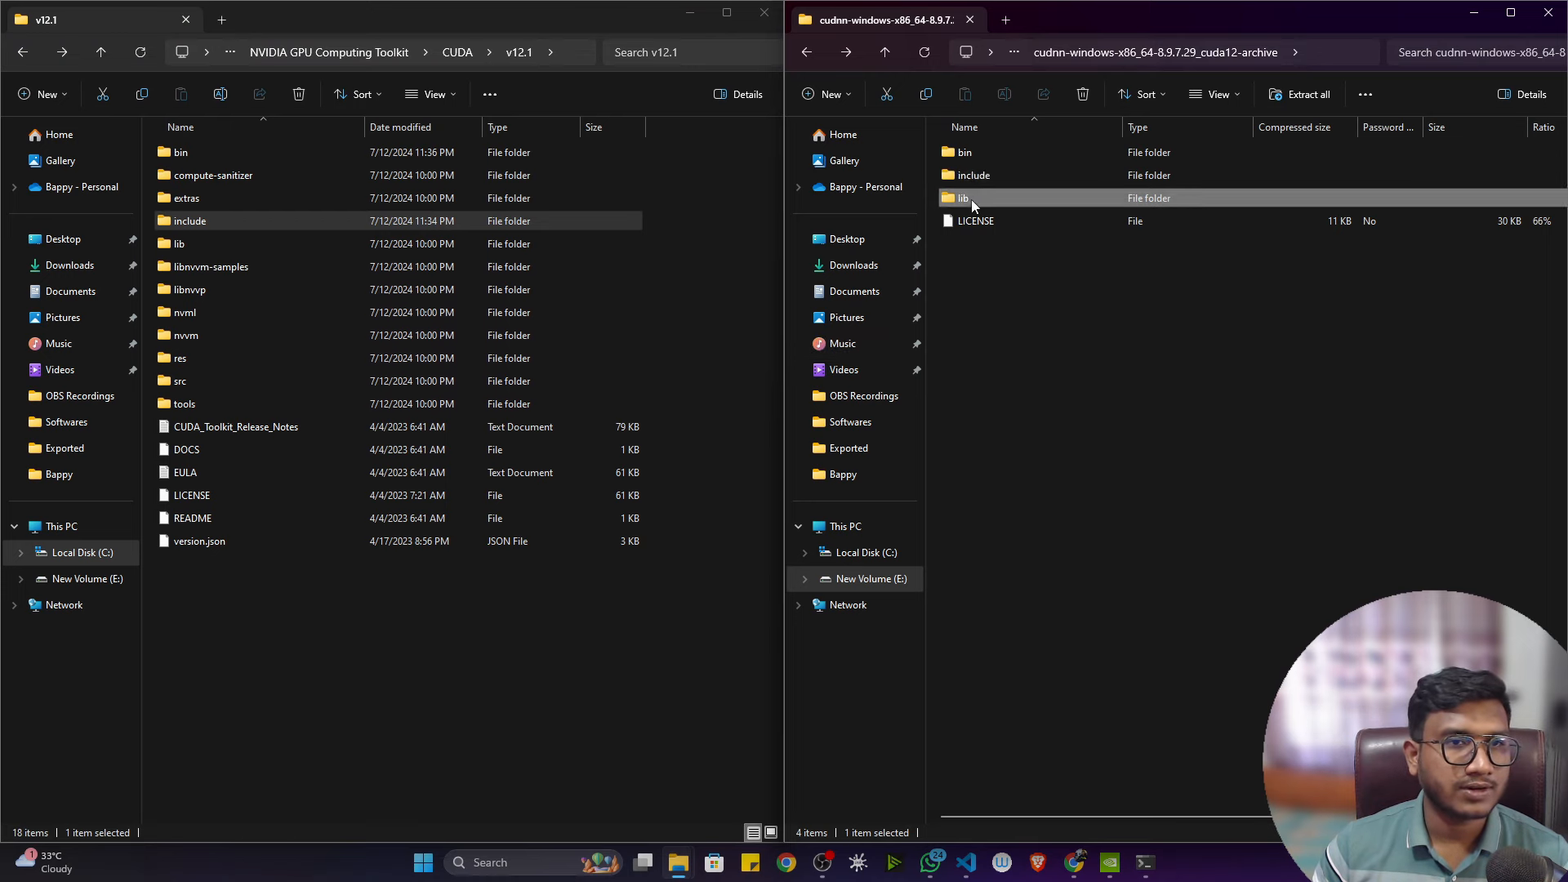
- Compare the lib\x64 folders of the cuDNN archive and CUDA v12.1, select all cuDNN library files, and return to both parent folders
double_click(972, 199)
double_click(351, 243)
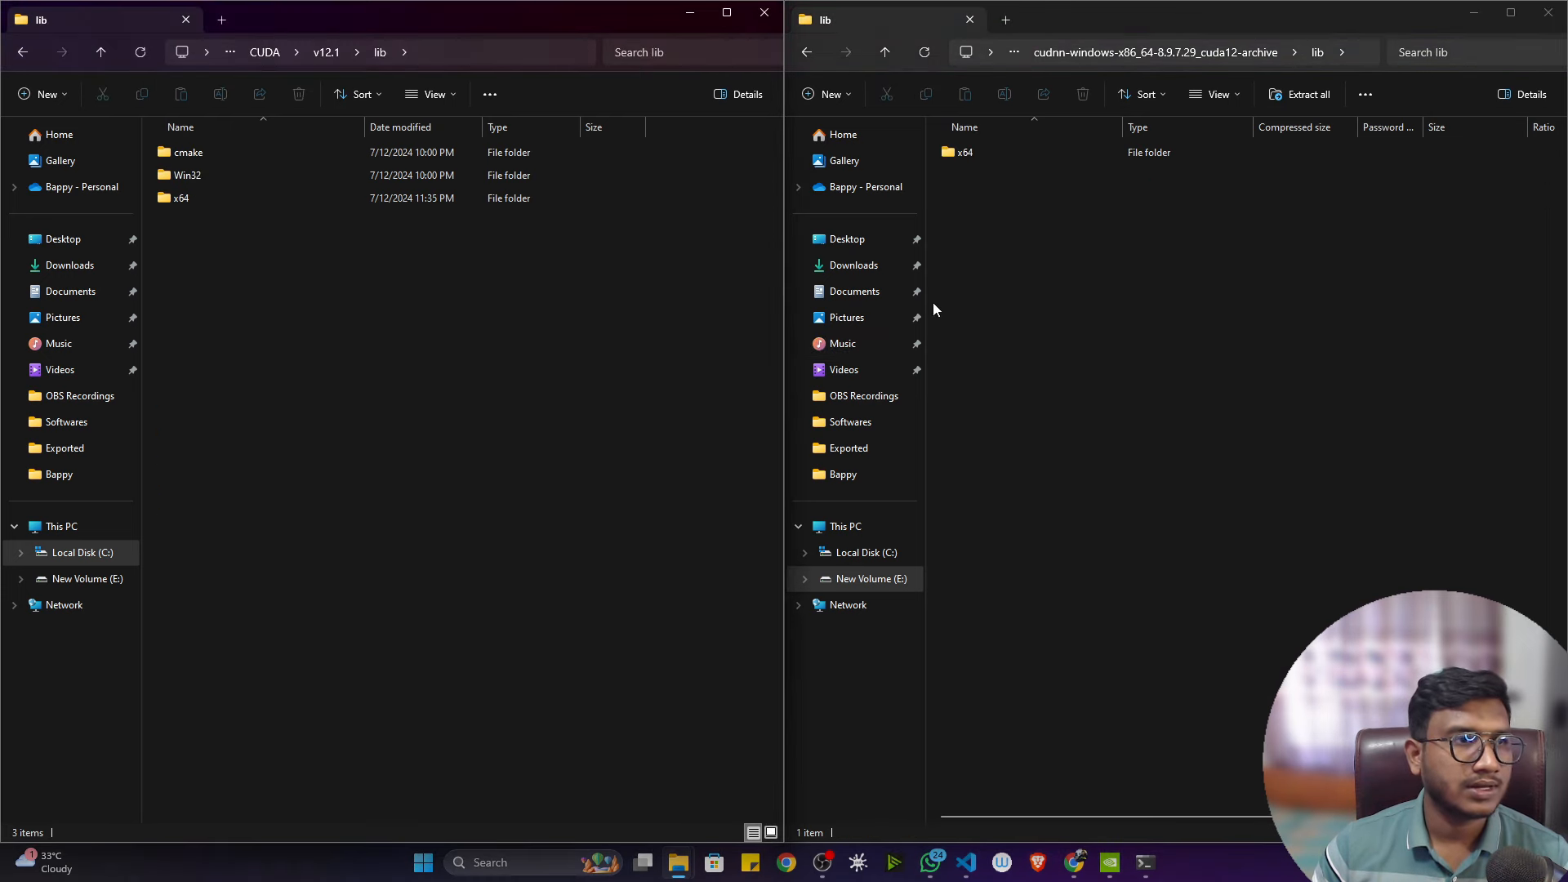
double_click(181, 198)
double_click(960, 153)
drag(1254, 576, 963, 149)
click(23, 51)
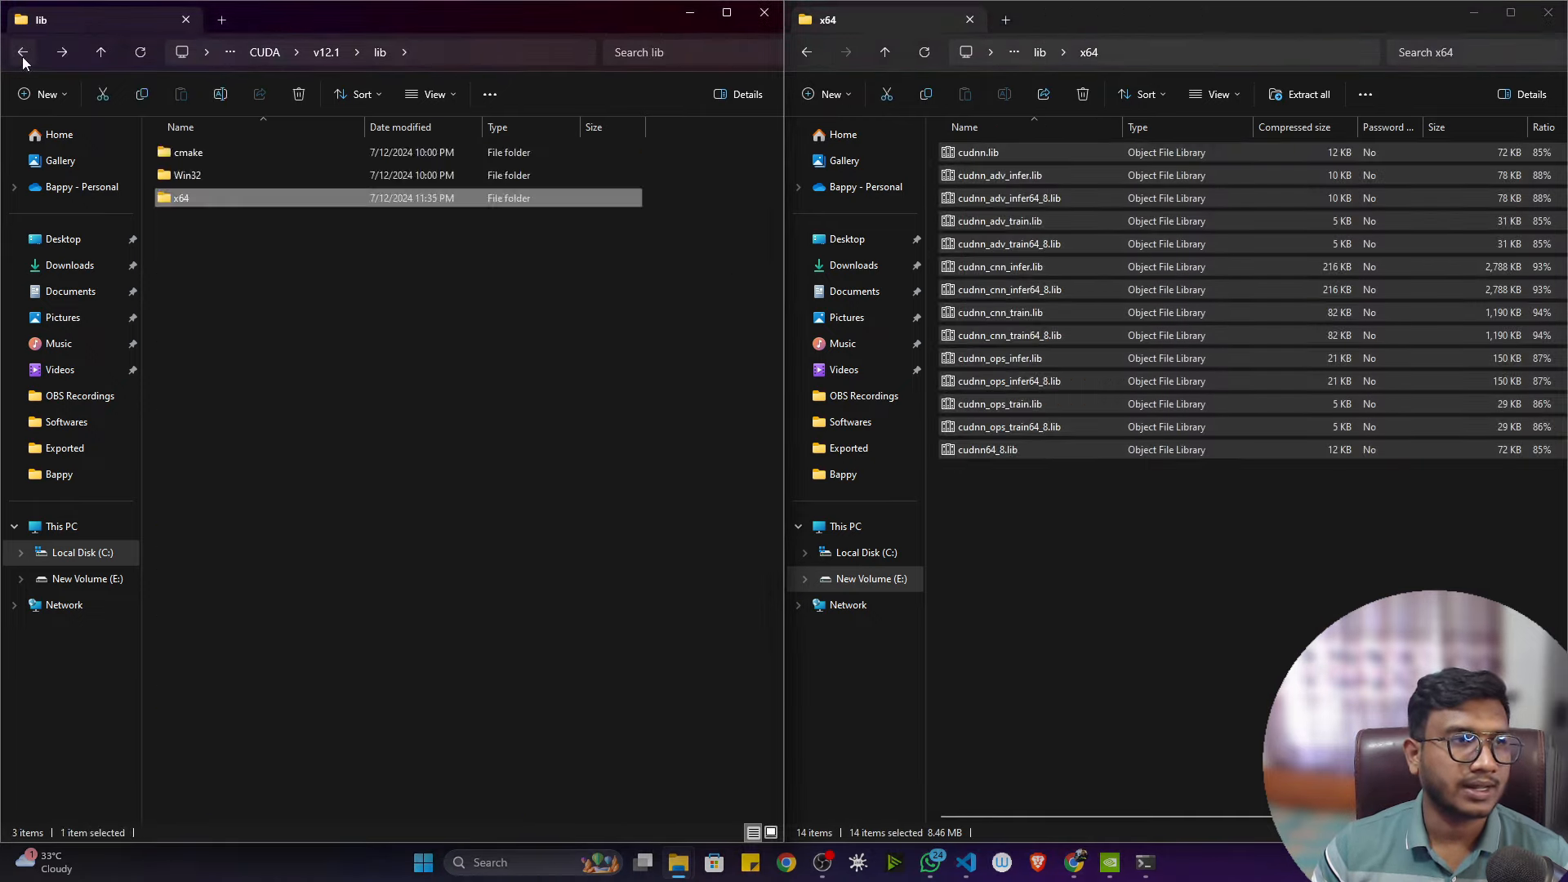
click(23, 51)
click(806, 52)
click(806, 52)
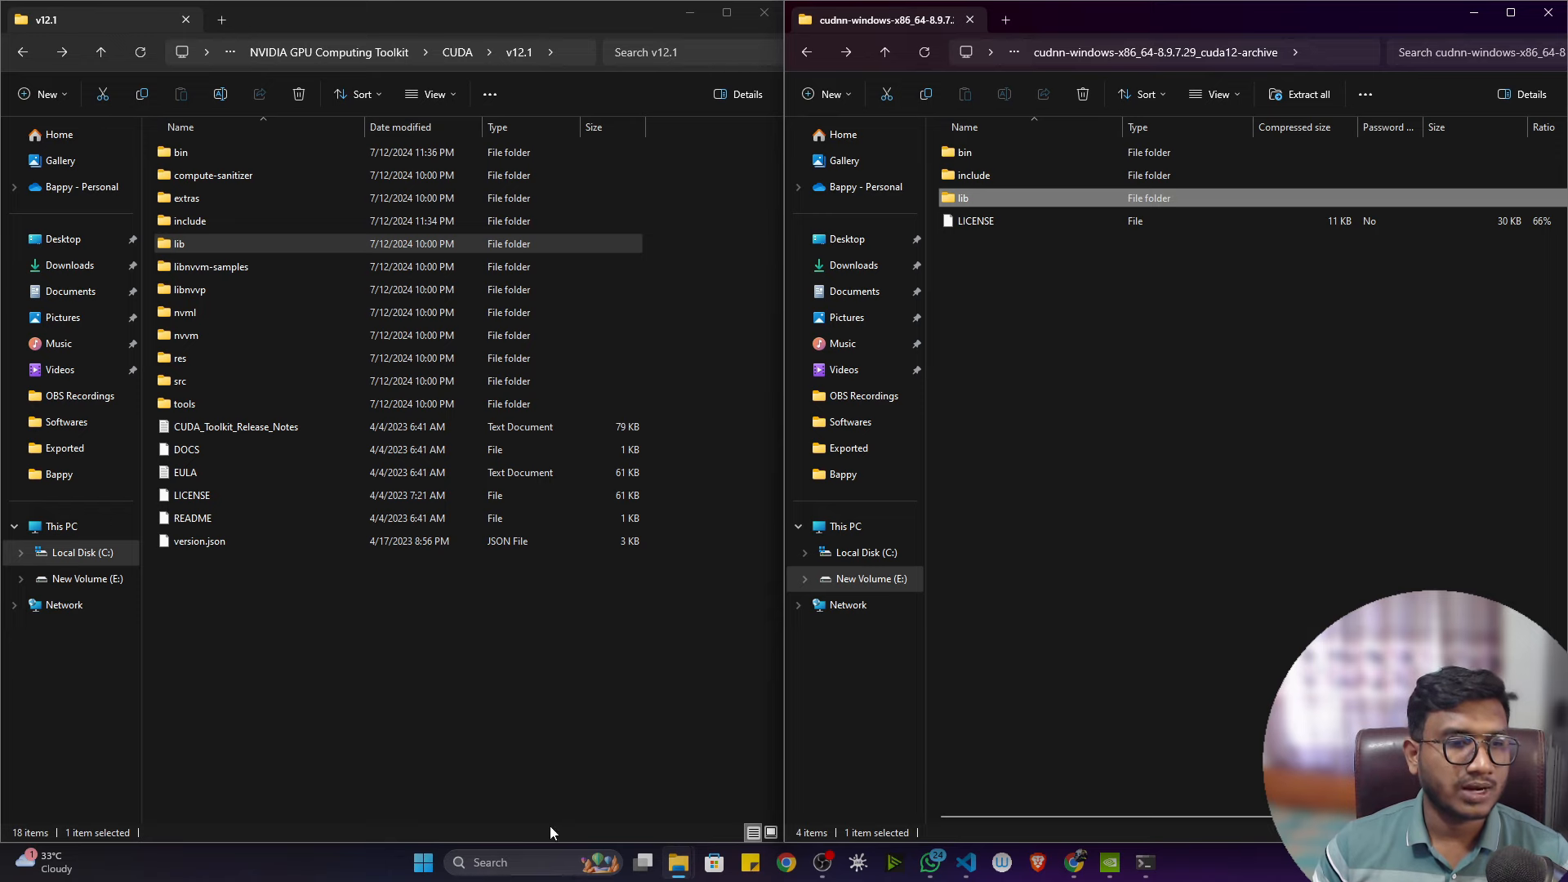
- Examine the CUDA_PATH, CUDA_PATH_V12_1 and Path system environment variables, and close the dialogs without saving
click(523, 865)
text(en)
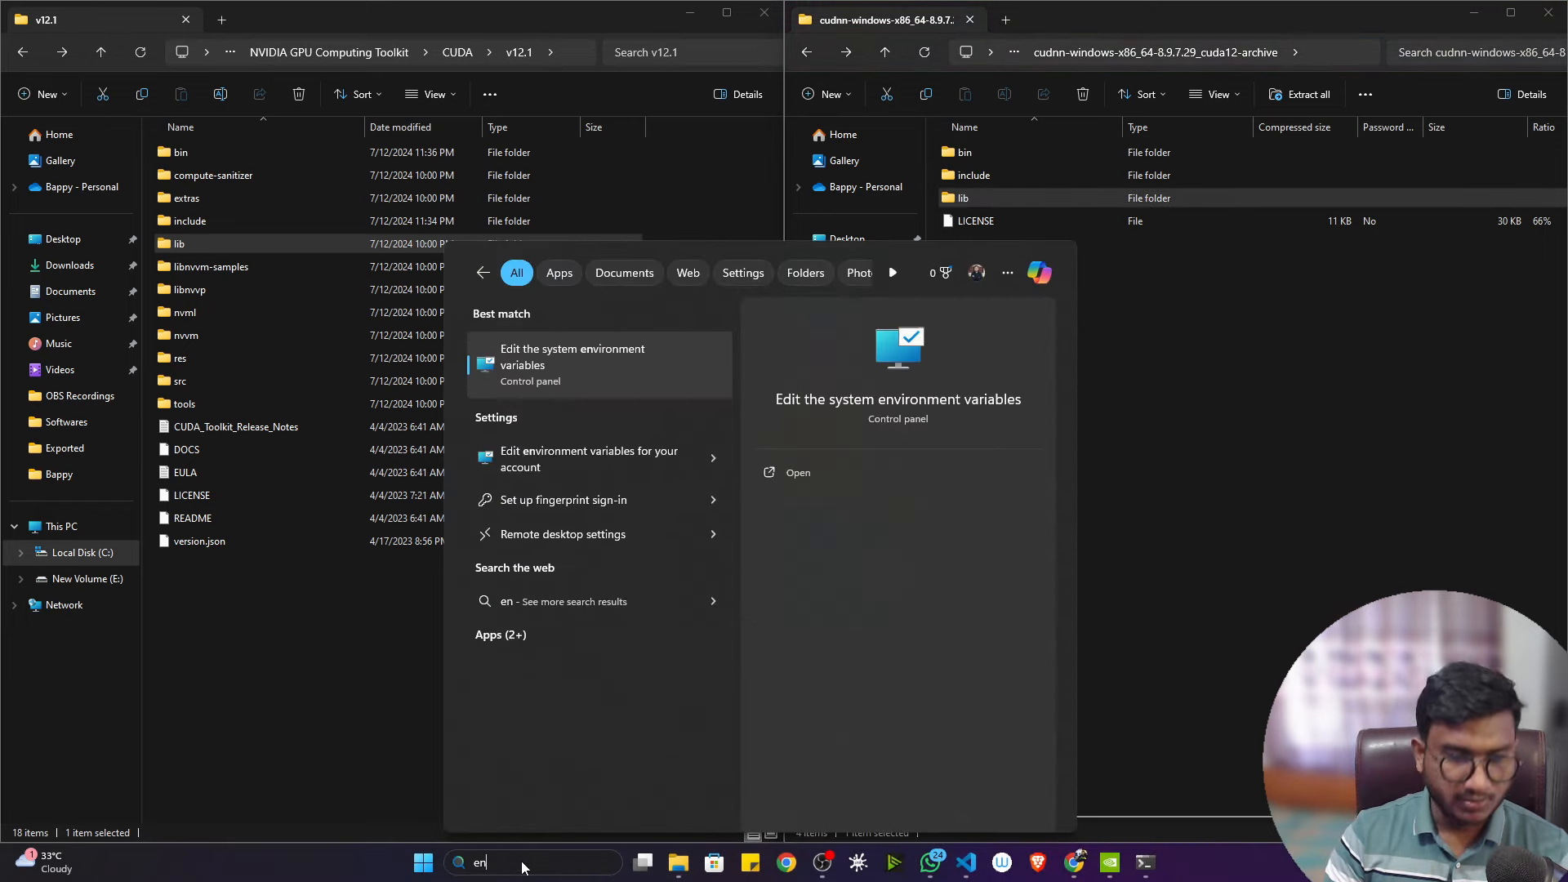
click(551, 363)
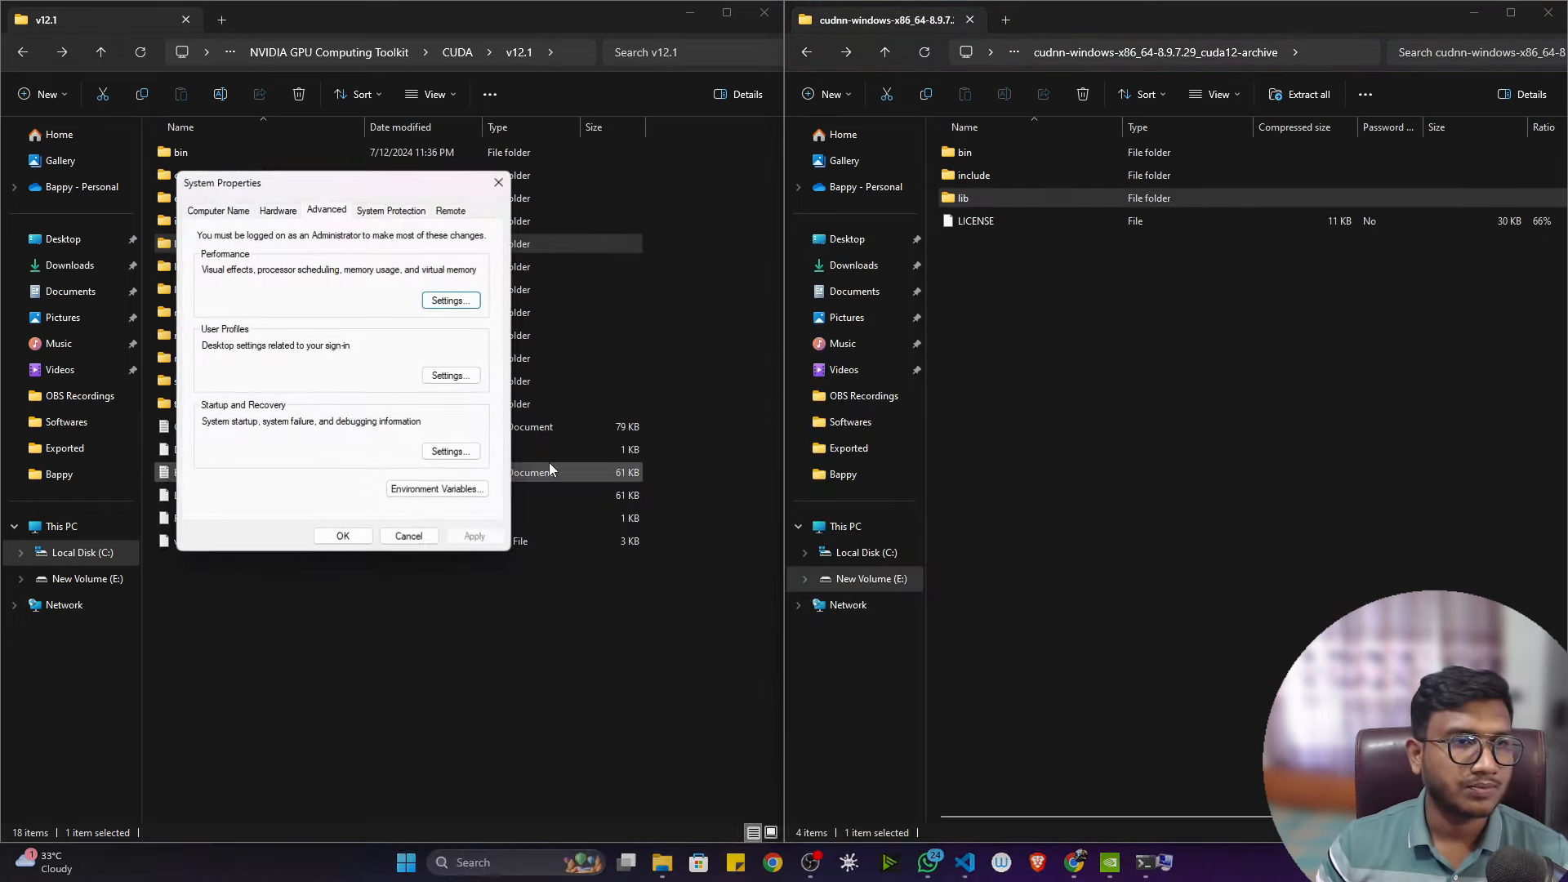
click(417, 490)
scroll(614, 473, down, 1)
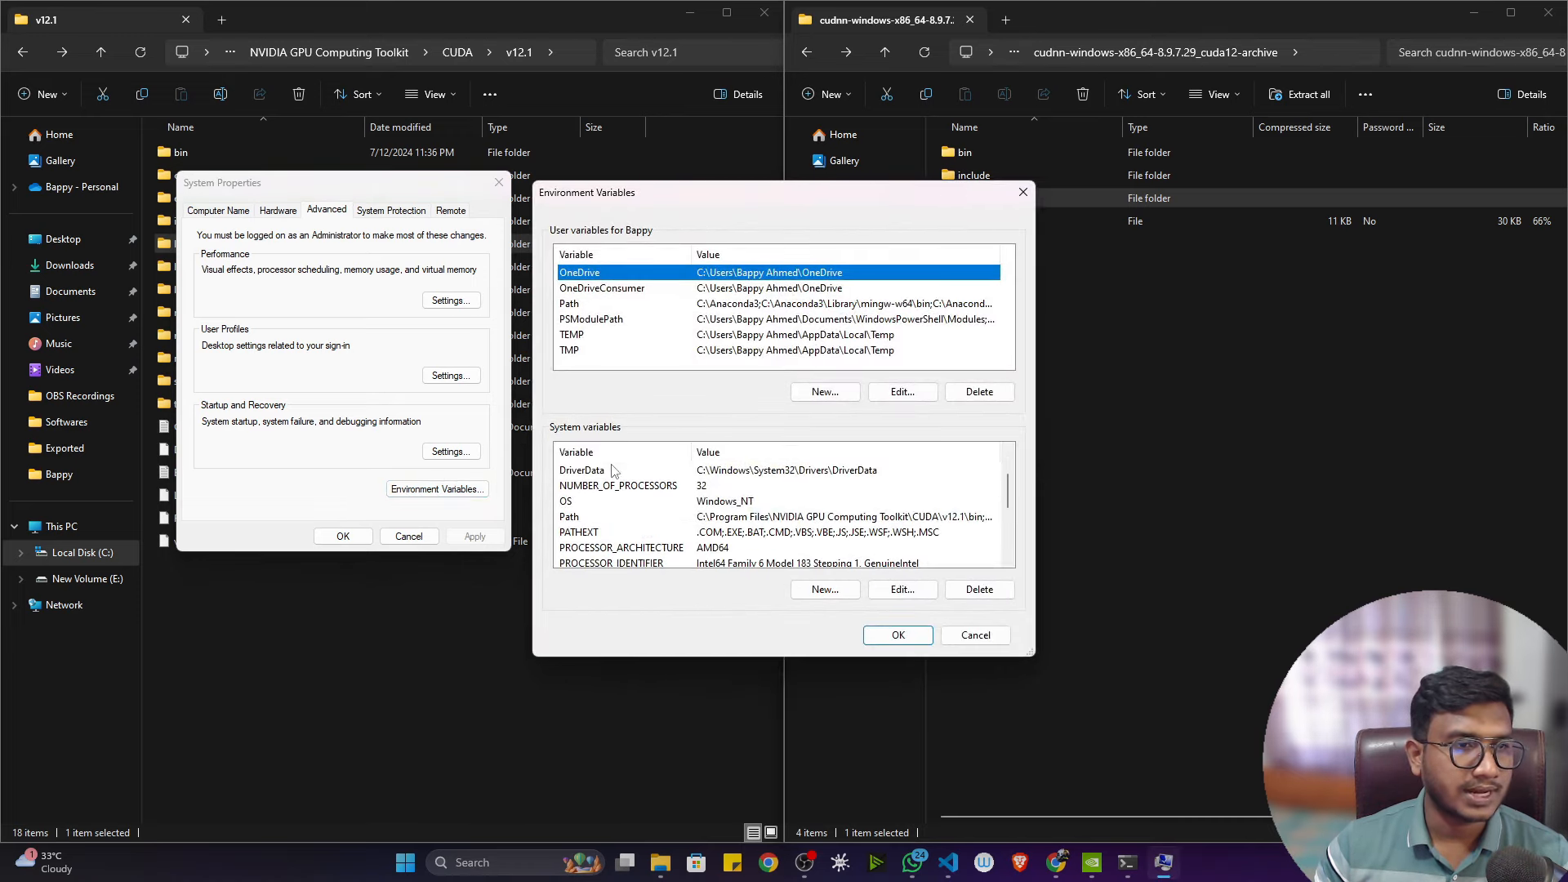
scroll(619, 478, up, 1)
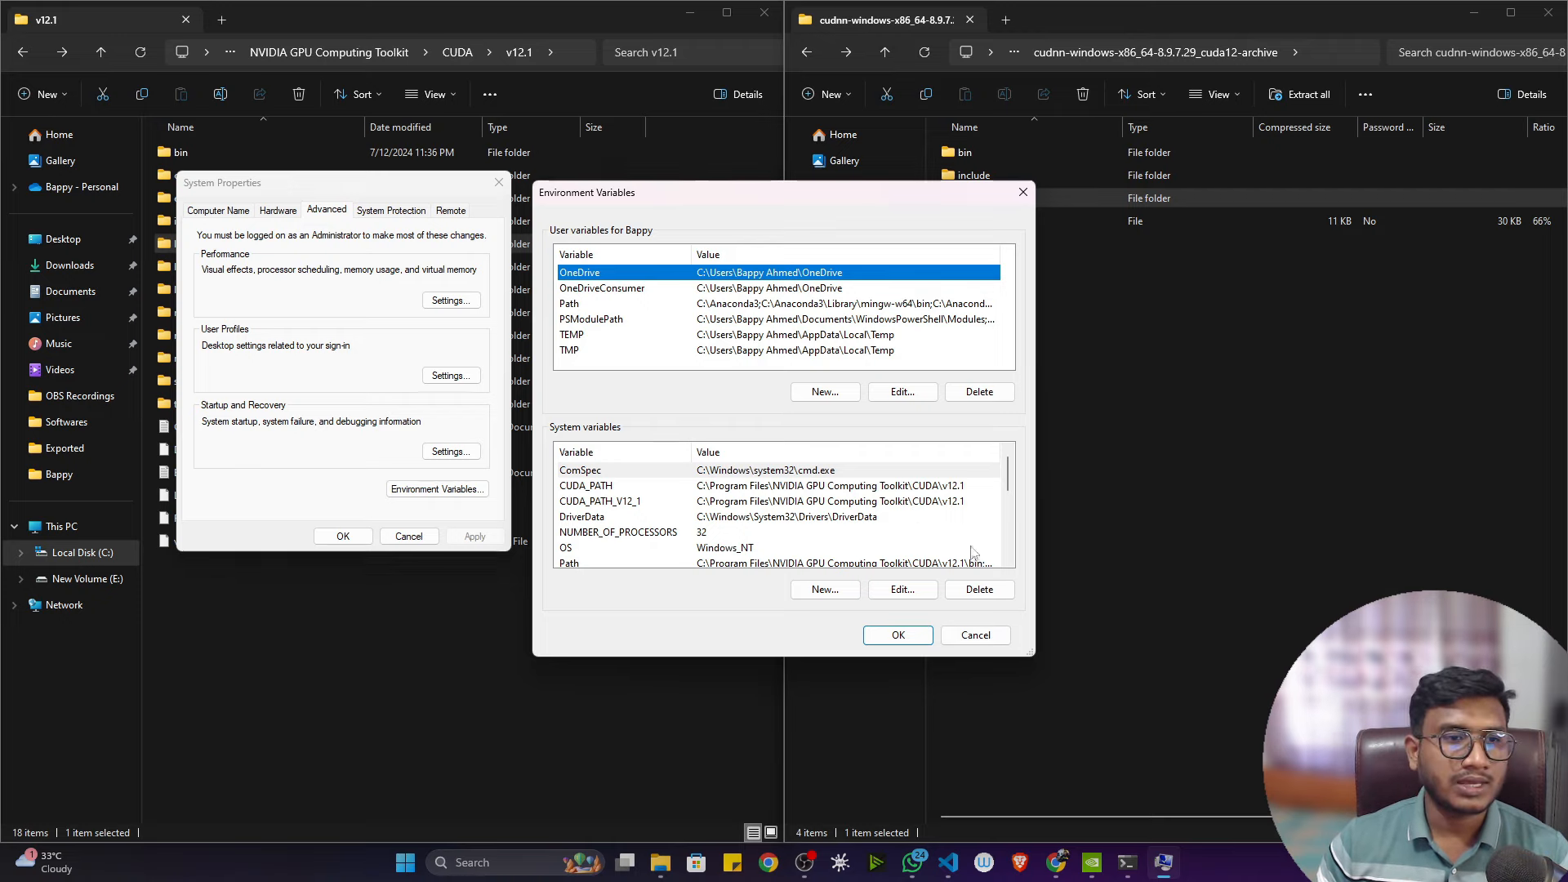
click(976, 635)
click(408, 536)
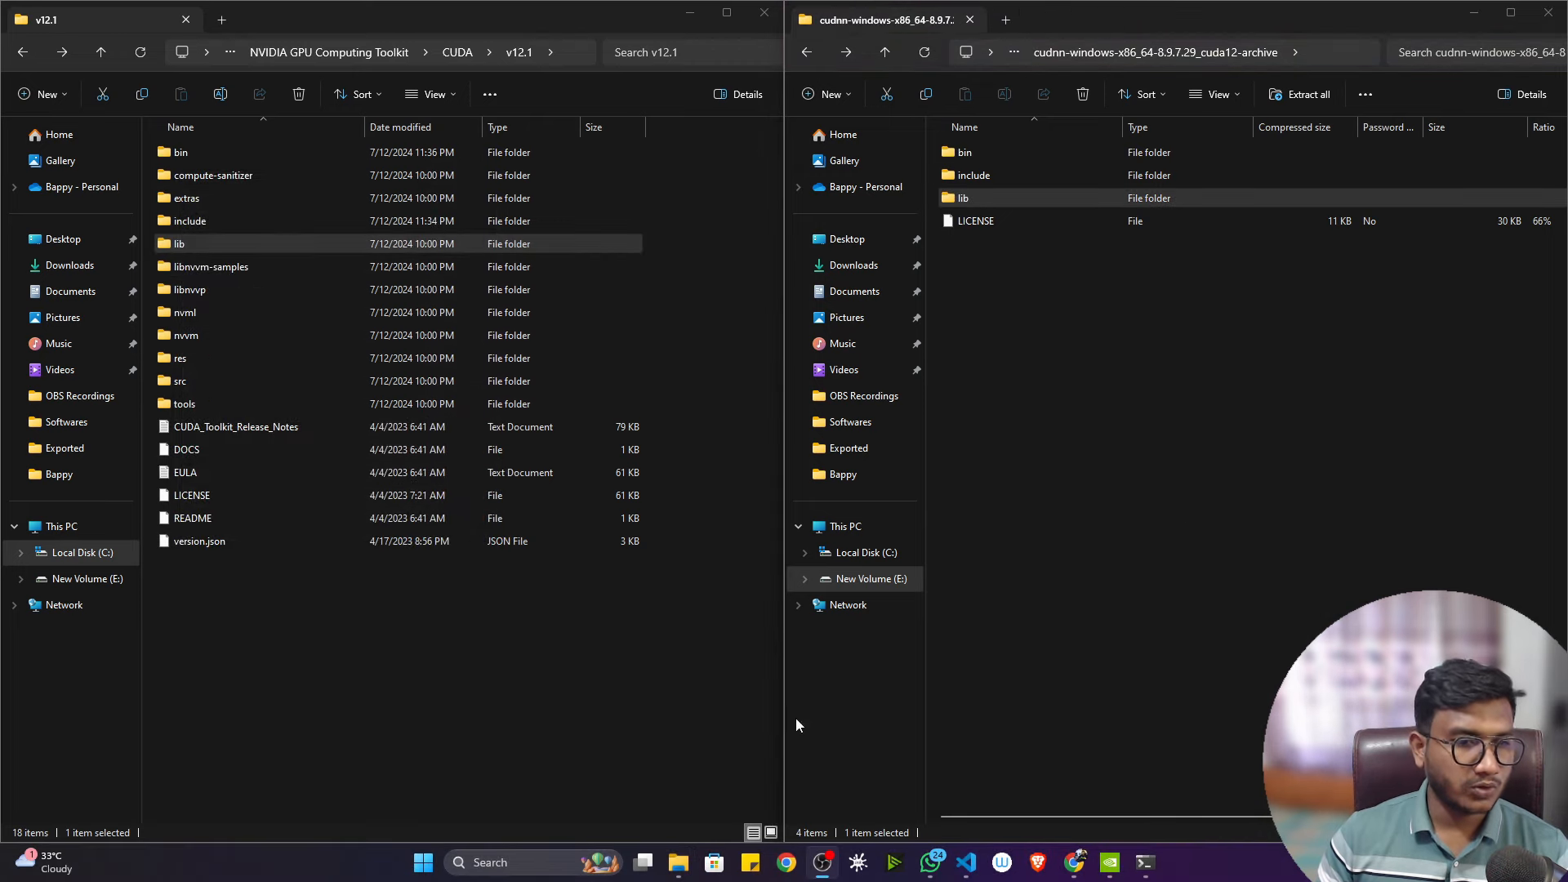
- Switch to Untitled.ipynb in Visual Studio Code, enlarge the notebook area over the terminal, and review the torch GPU check cells
click(966, 863)
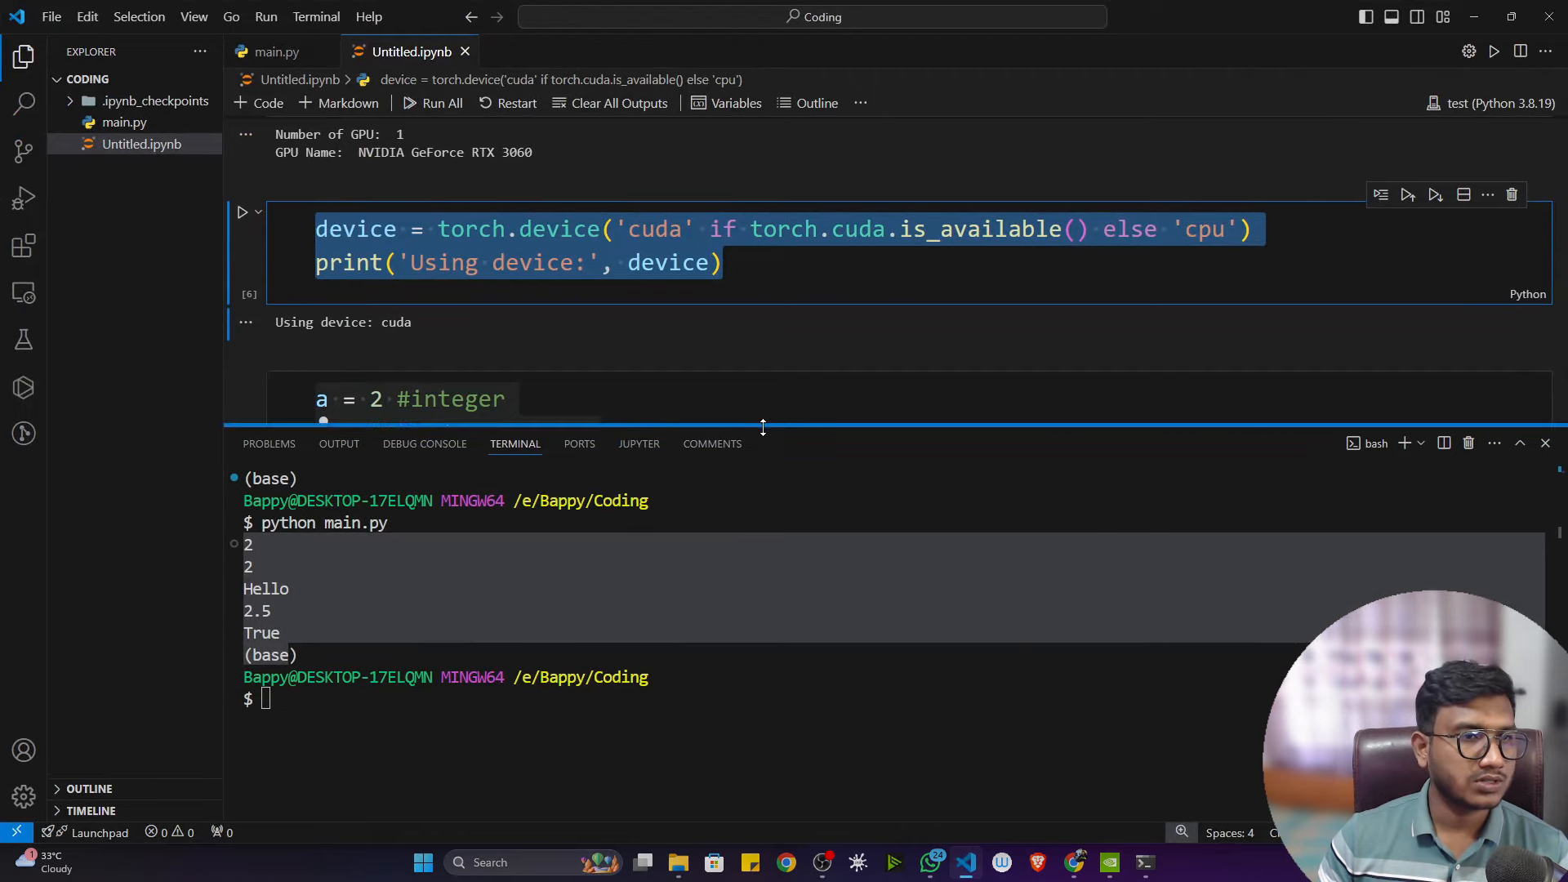
drag(757, 426, 735, 606)
scroll(627, 438, down, 2)
scroll(623, 441, down, 2)
scroll(623, 400, up, 10)
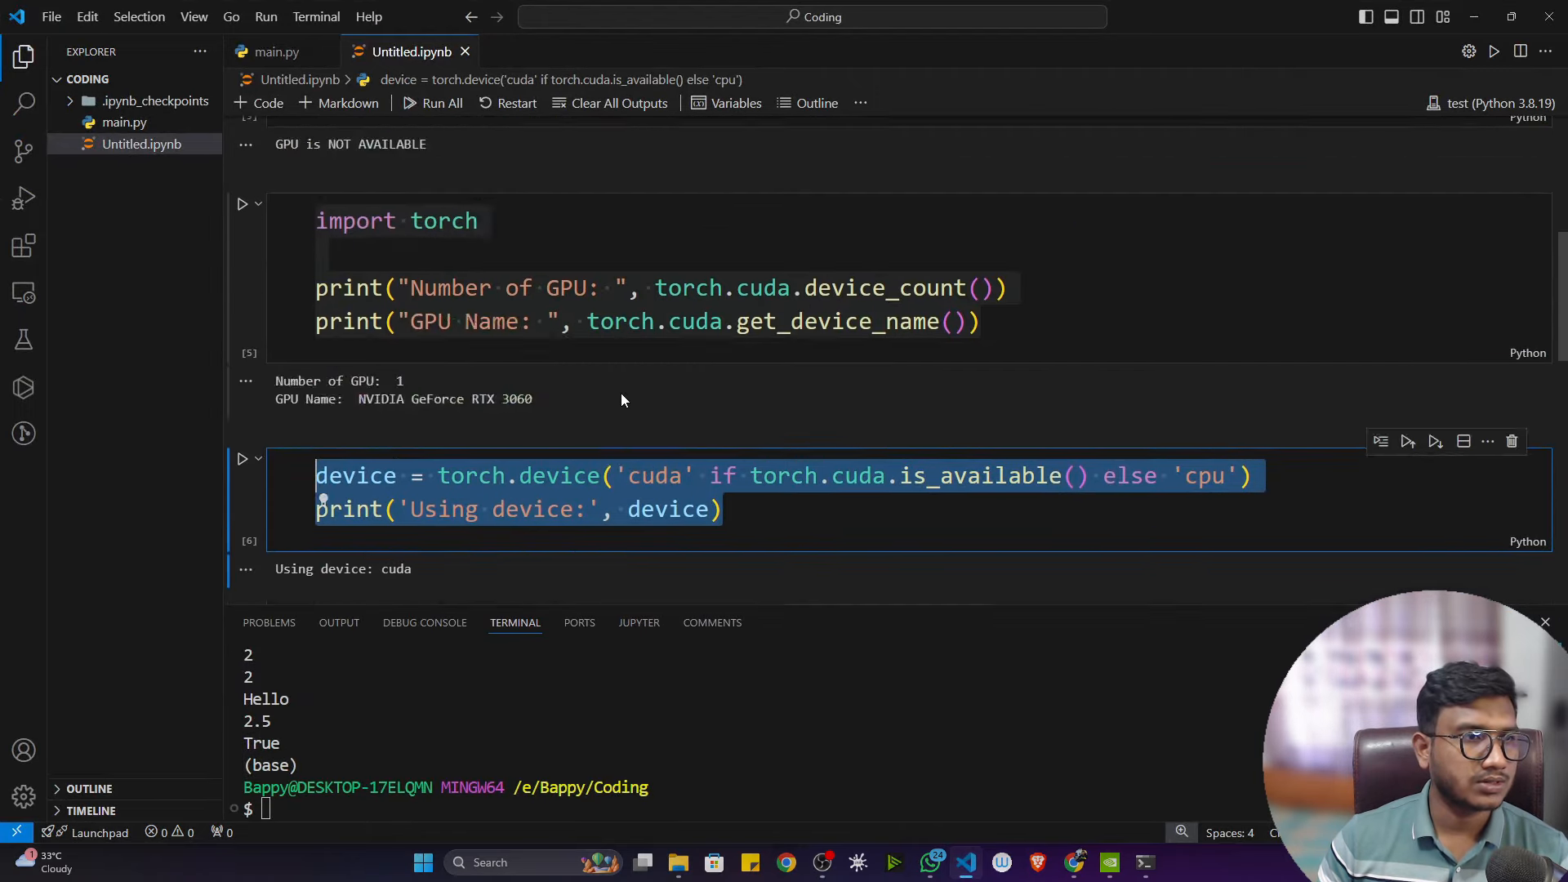
scroll(619, 392, down, 3)
scroll(614, 392, down, 3)
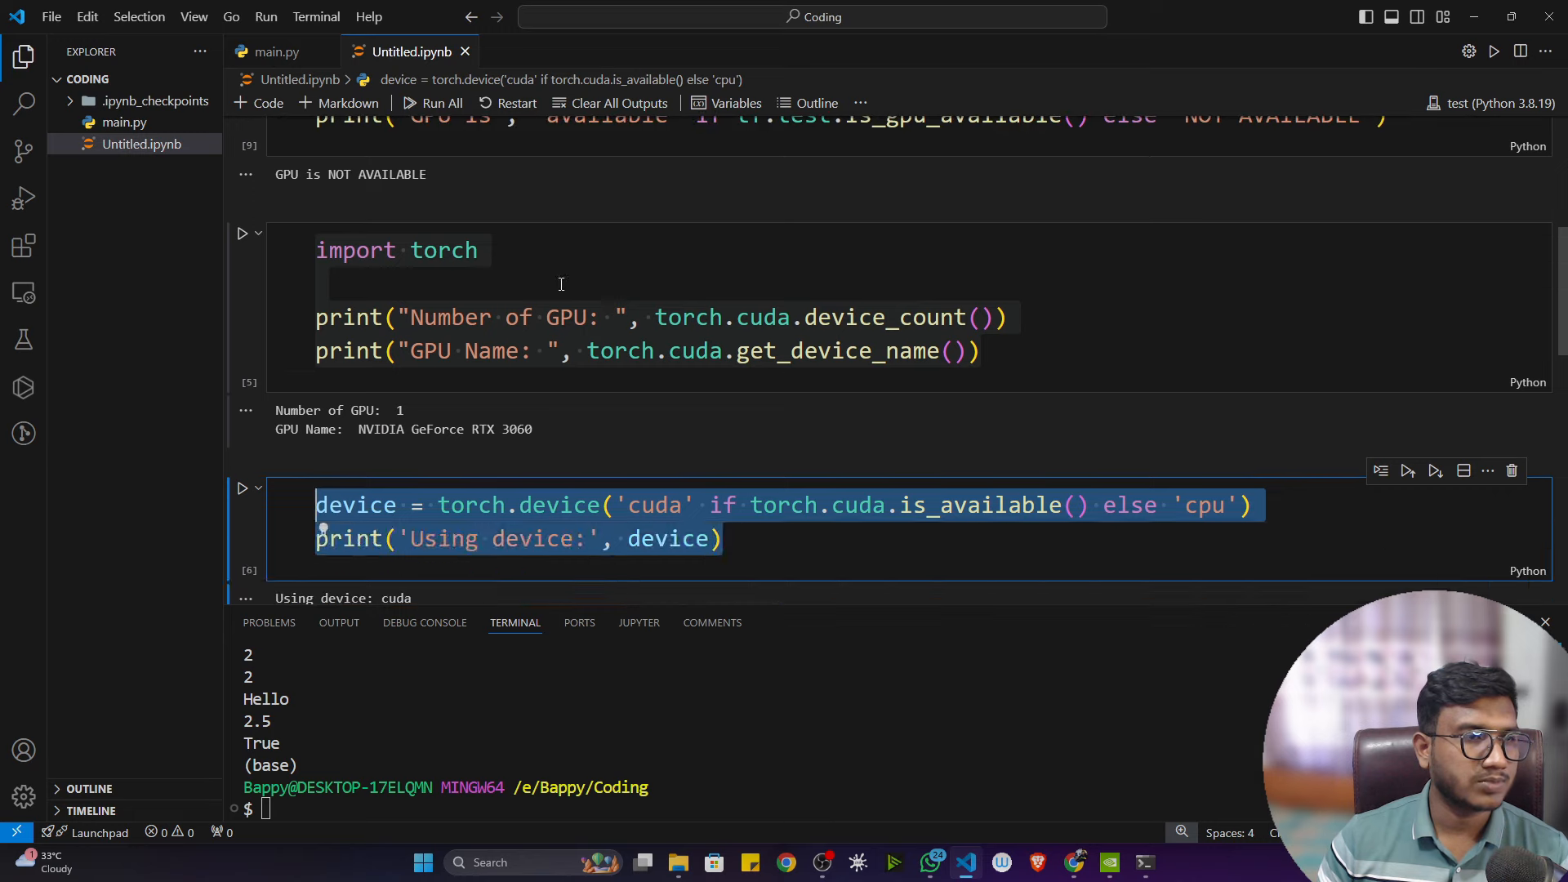
click(559, 261)
scroll(580, 302, down, 1)
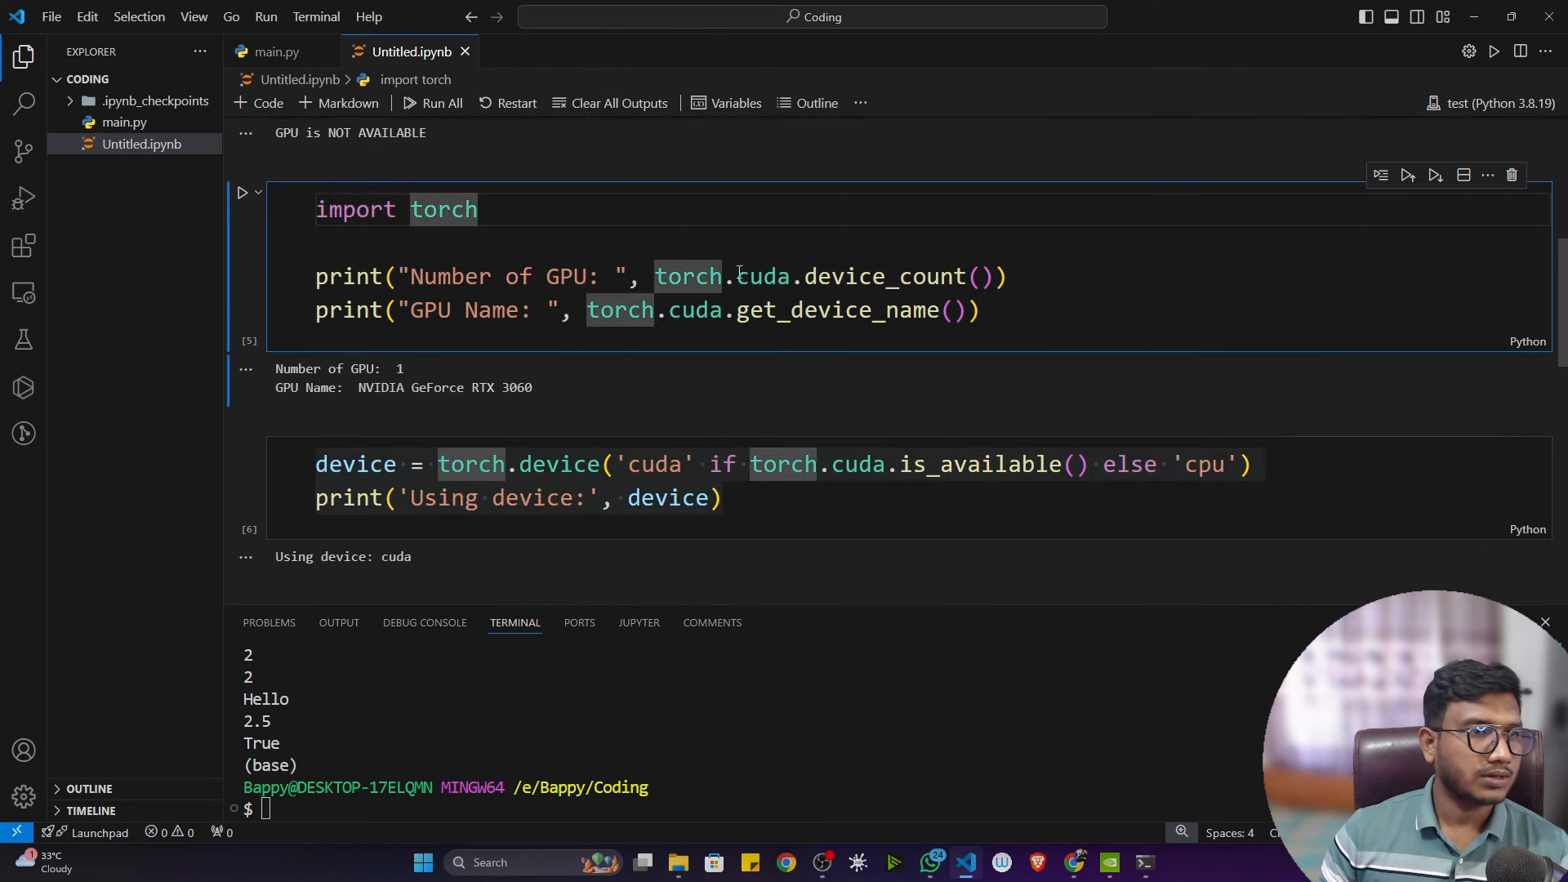
- Minimize Visual Studio Code and both File Explorer windows, and review the GPU test script in the GitHub setup README
key(ctrl+a)
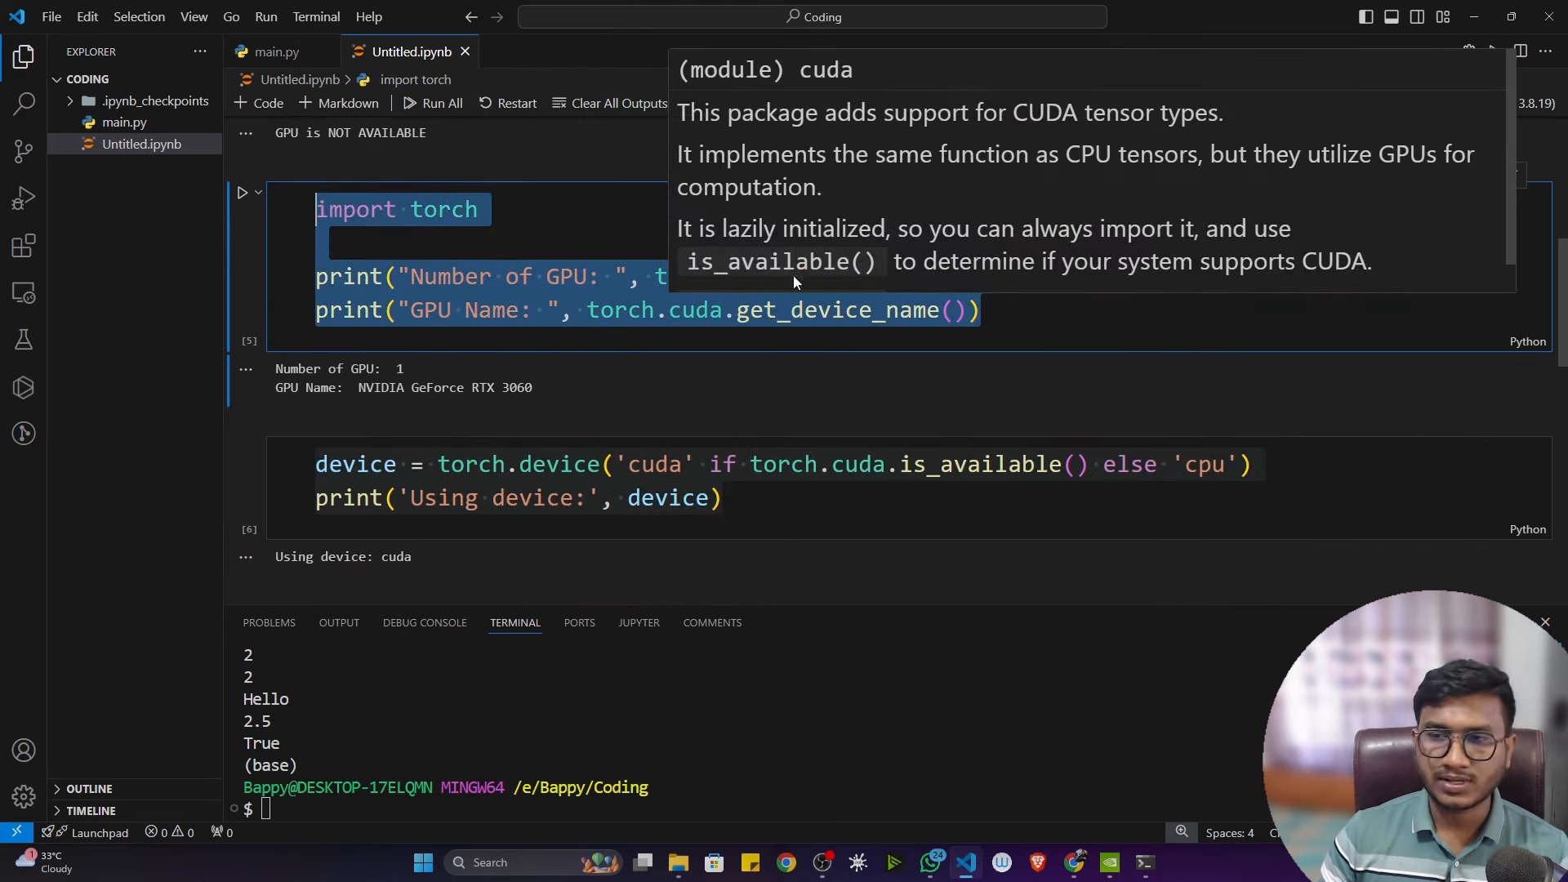
click(1474, 16)
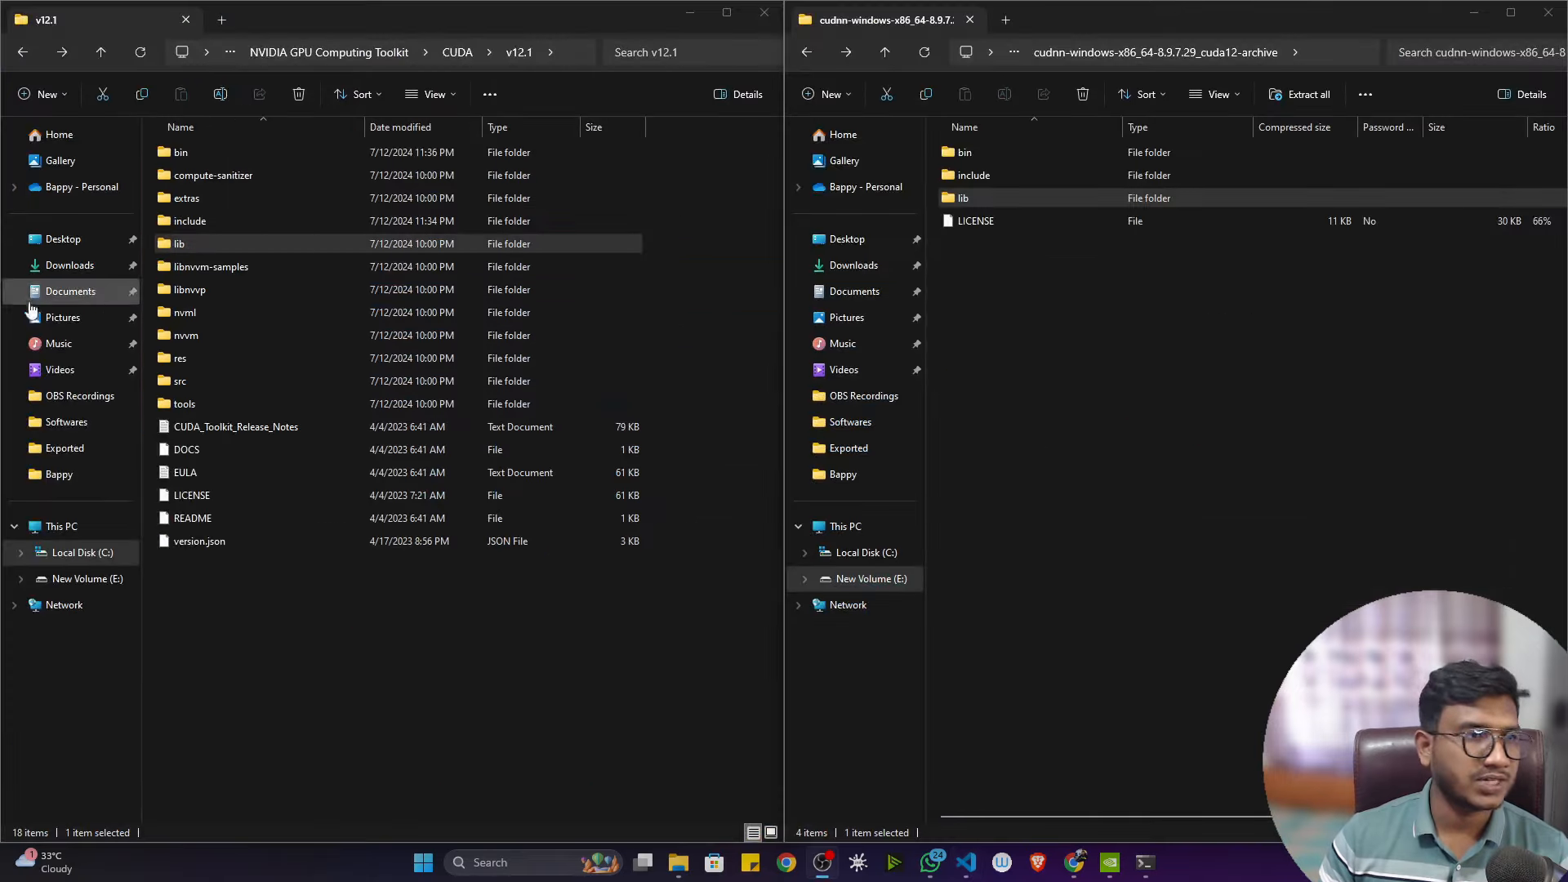
click(1511, 13)
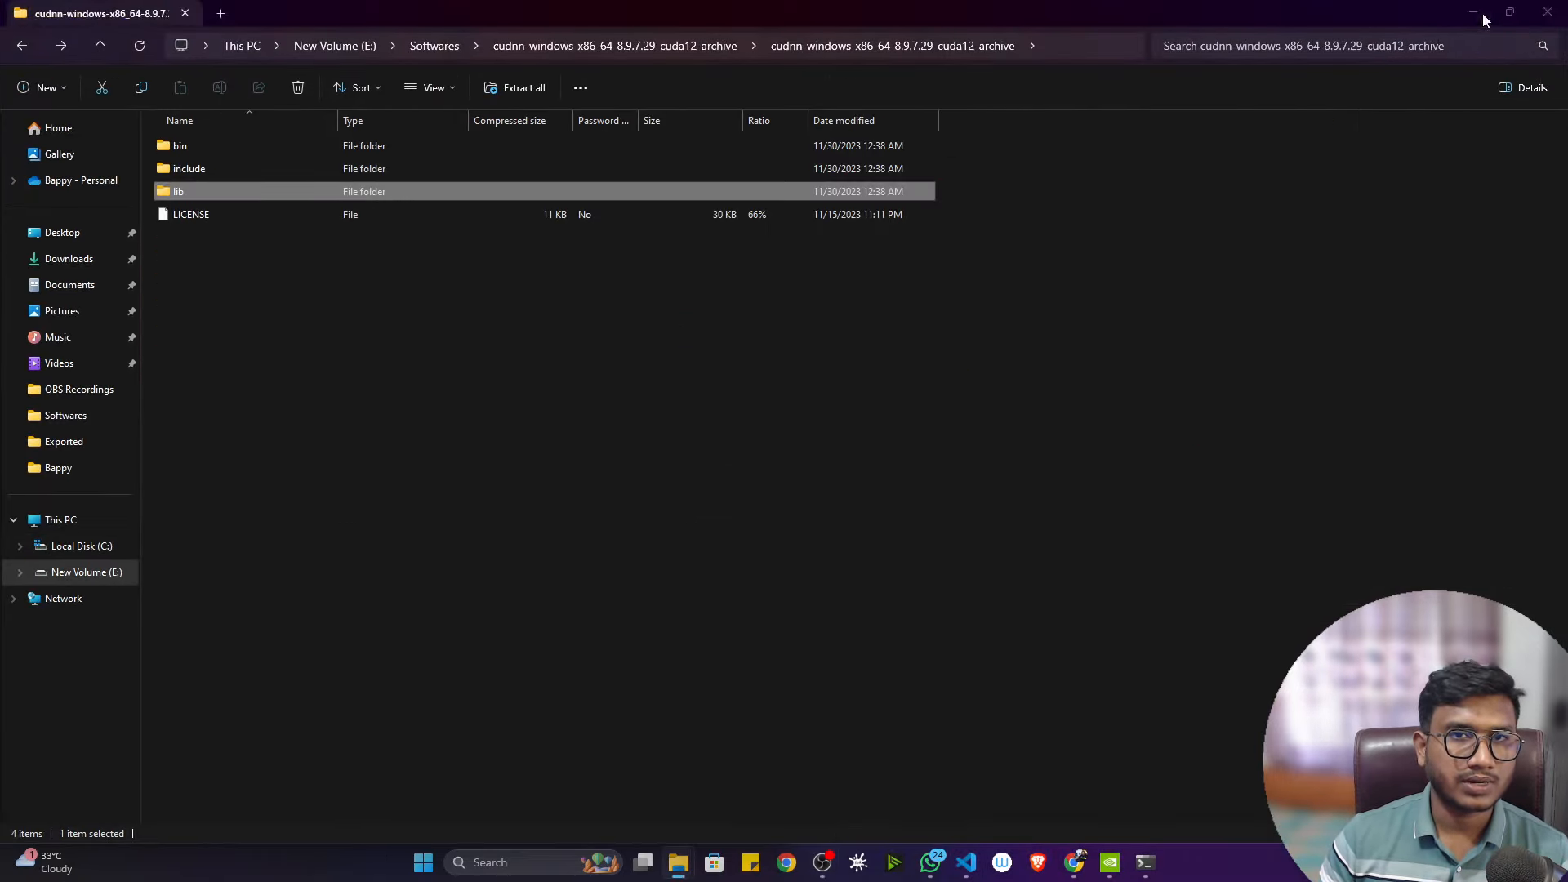
click(1480, 13)
click(765, 12)
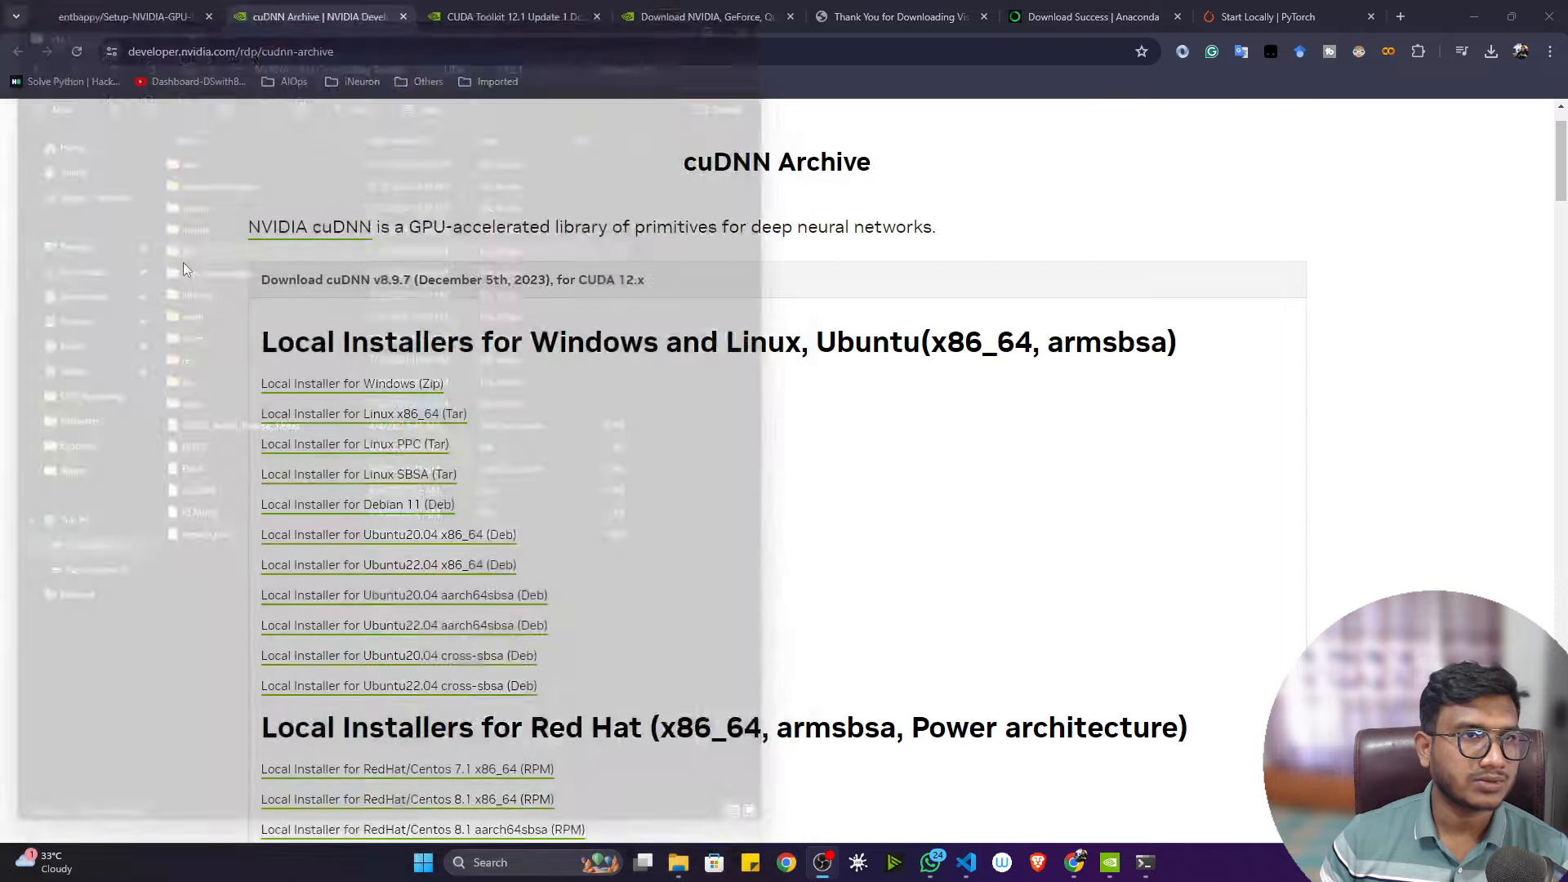
click(127, 17)
drag(504, 677, 316, 678)
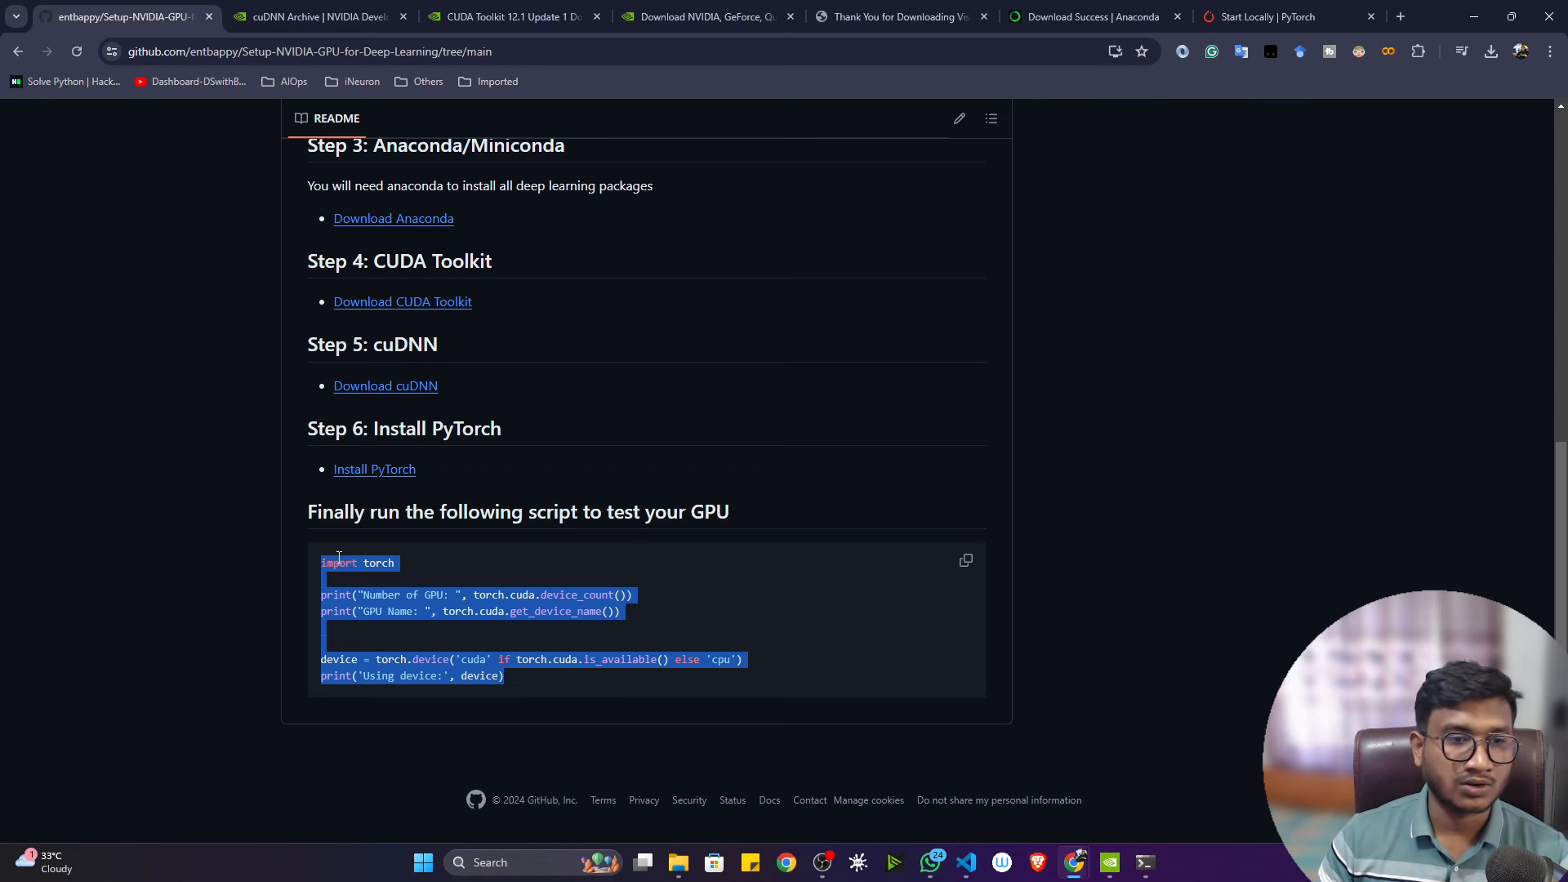
- Open the Install PyTorch link from Step 6 of the README in a new tab and switch to that page
drag(379, 436, 588, 448)
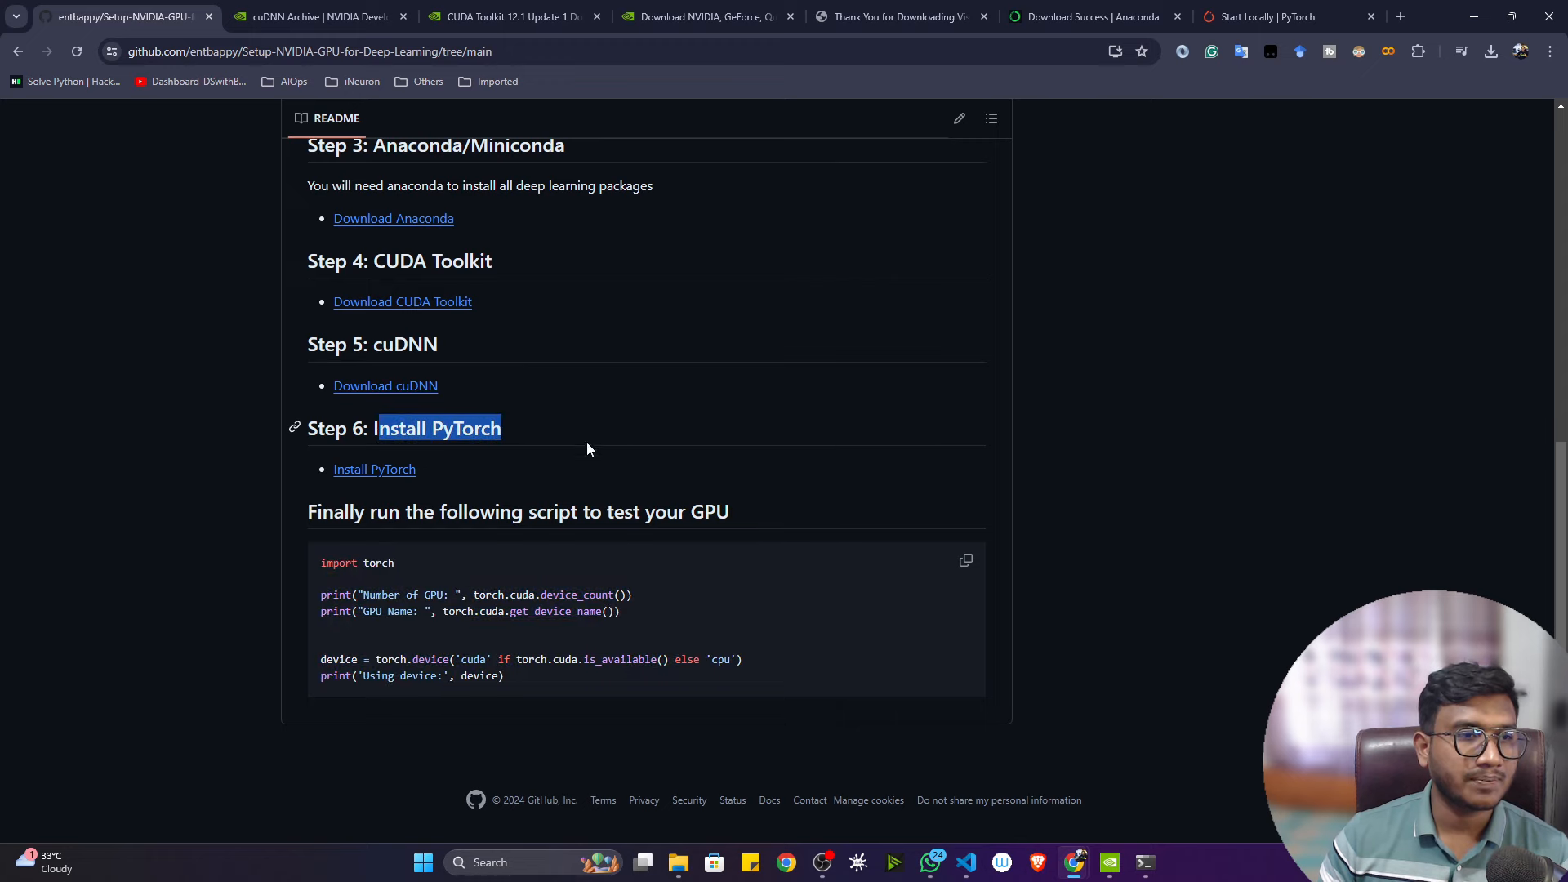
right_click(362, 476)
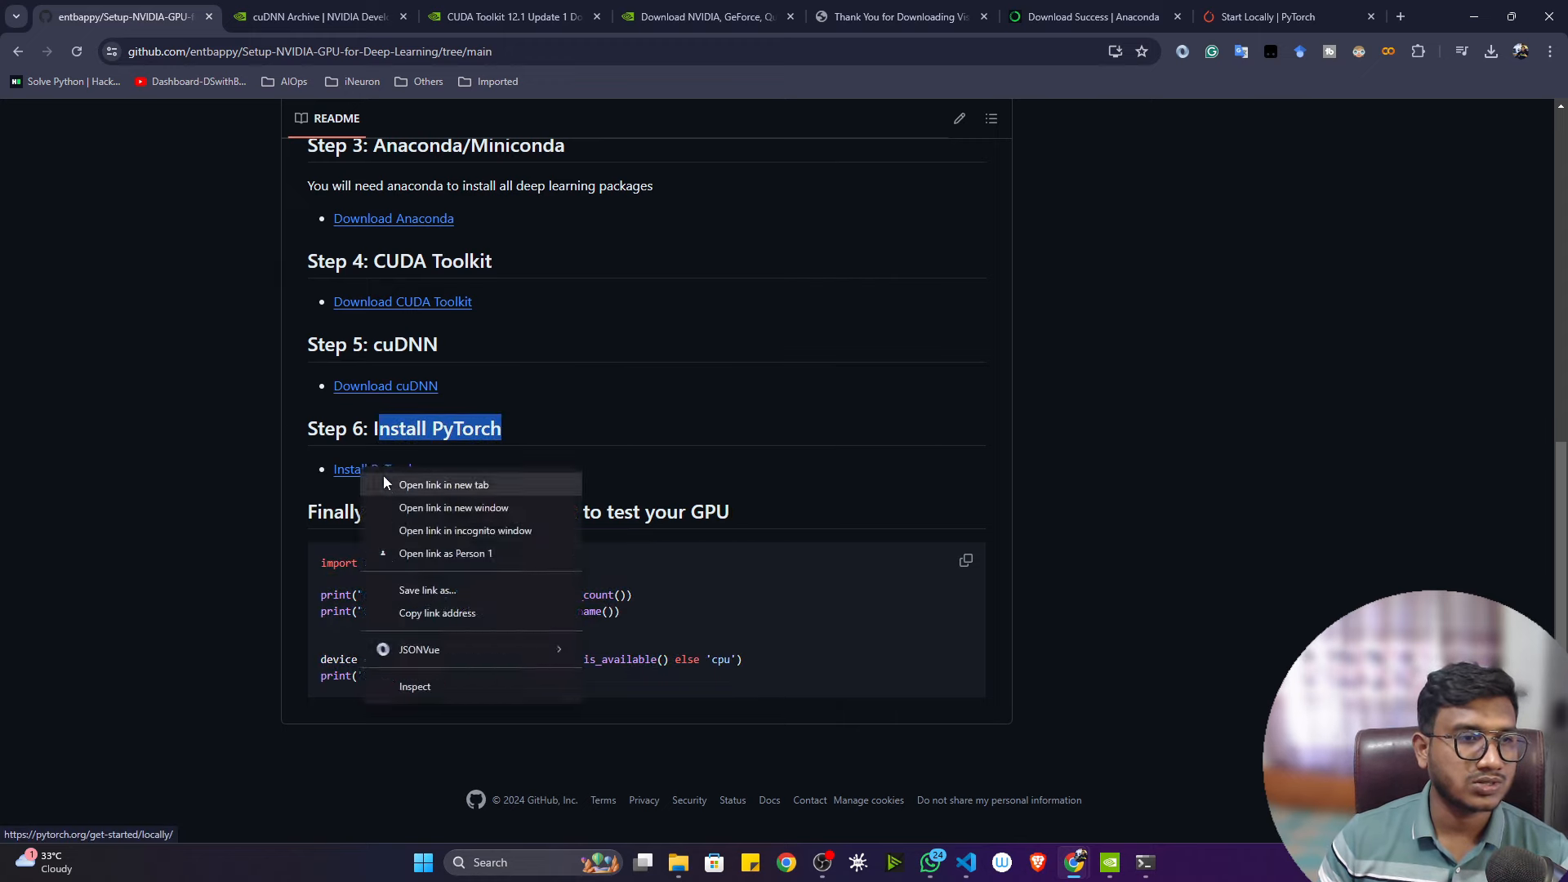
click(409, 482)
click(445, 16)
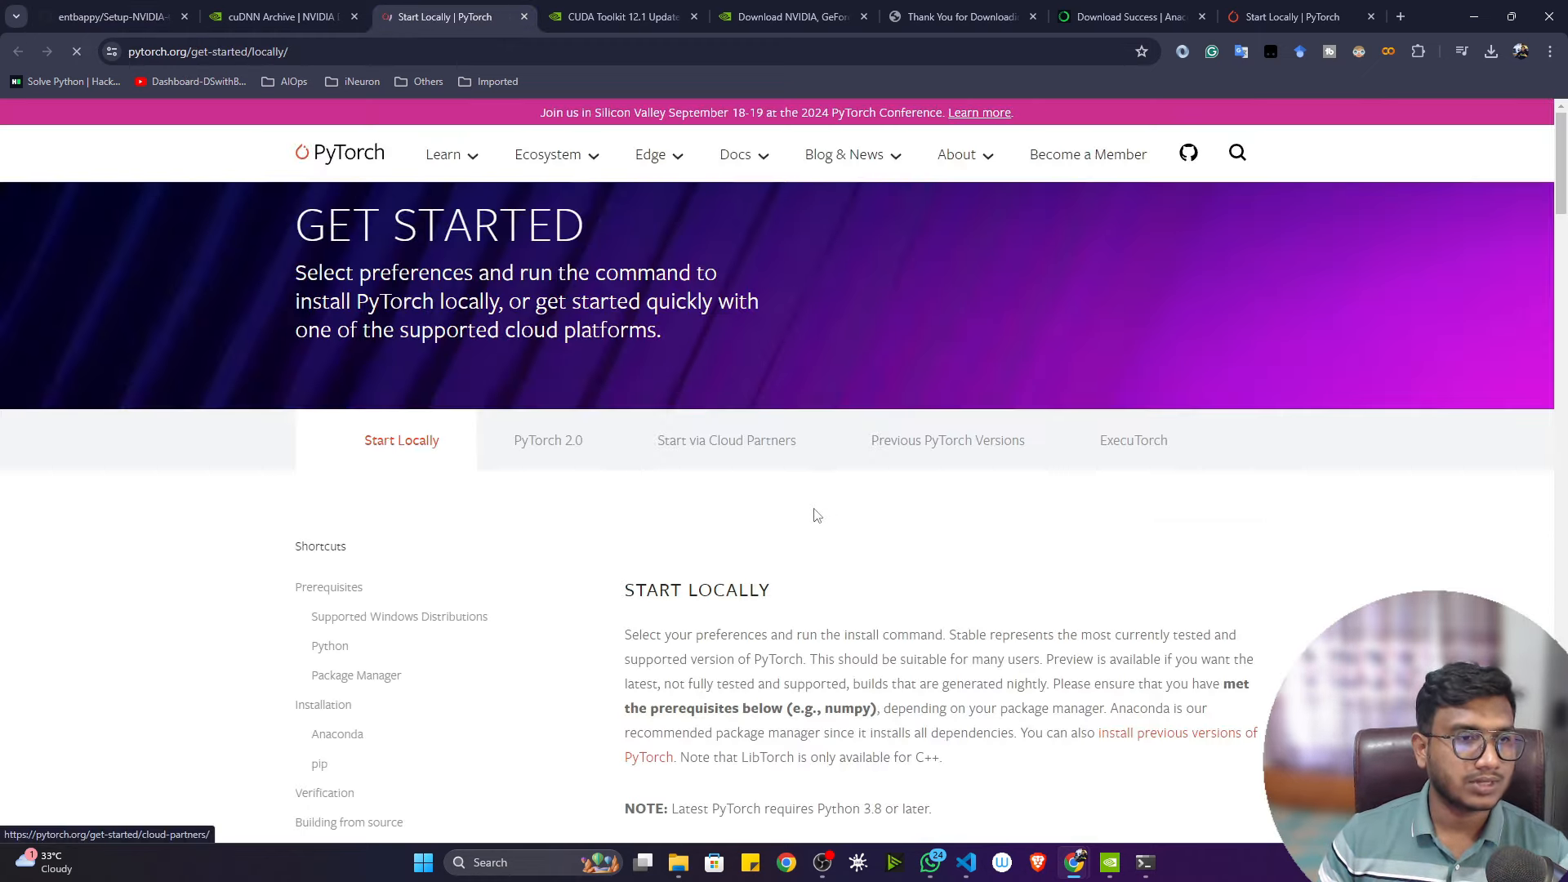
- Set the PyTorch install selector to the Conda package and CUDA 12.1 compute platform, and select the generated install command
scroll(812, 514, down, 5)
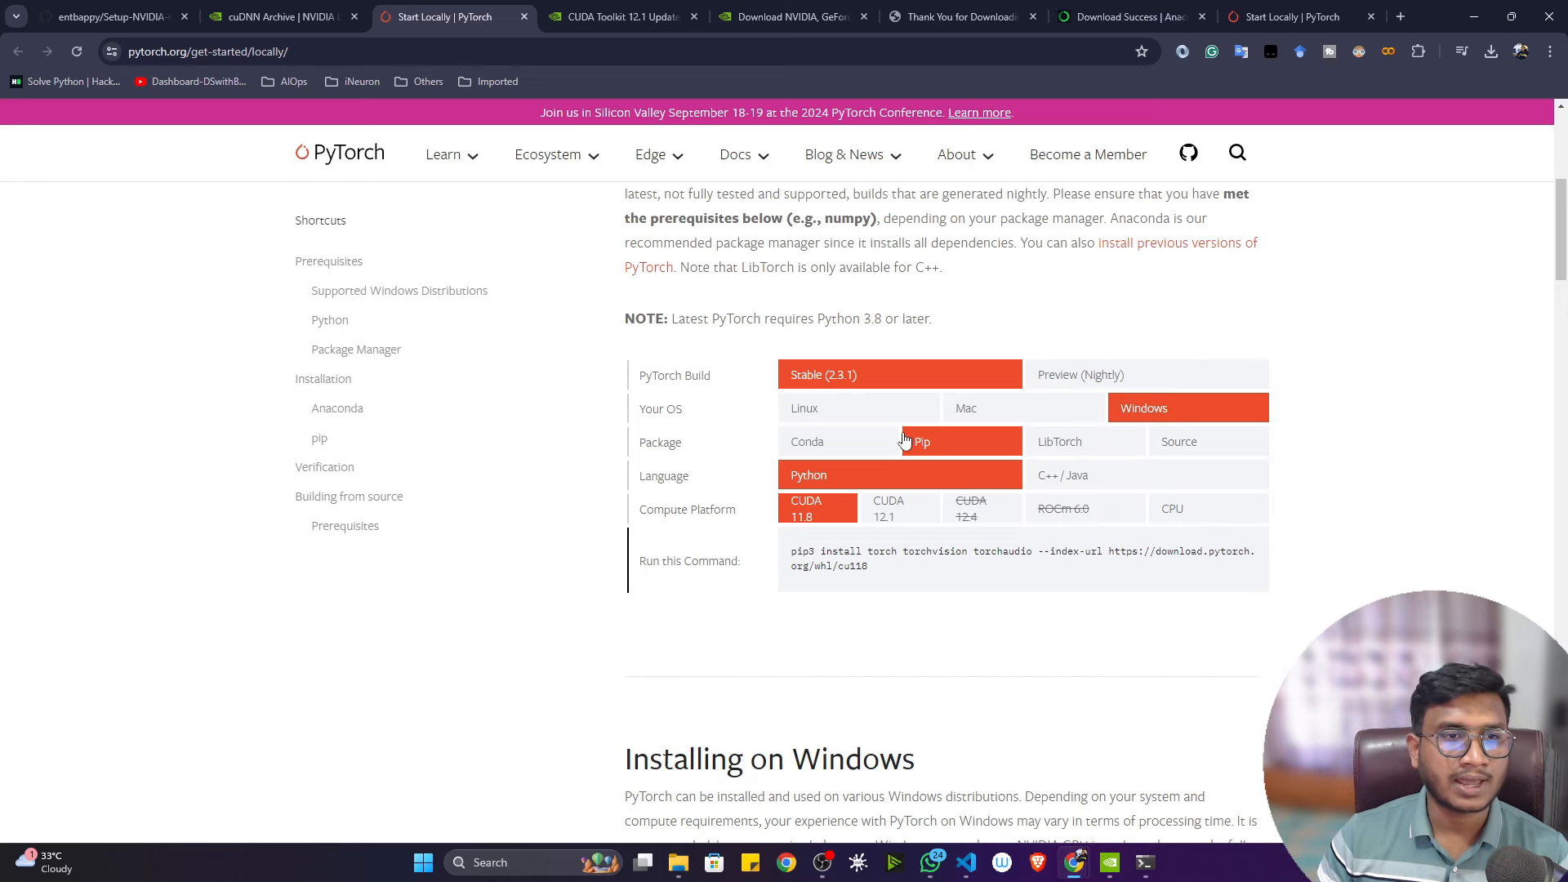
click(802, 444)
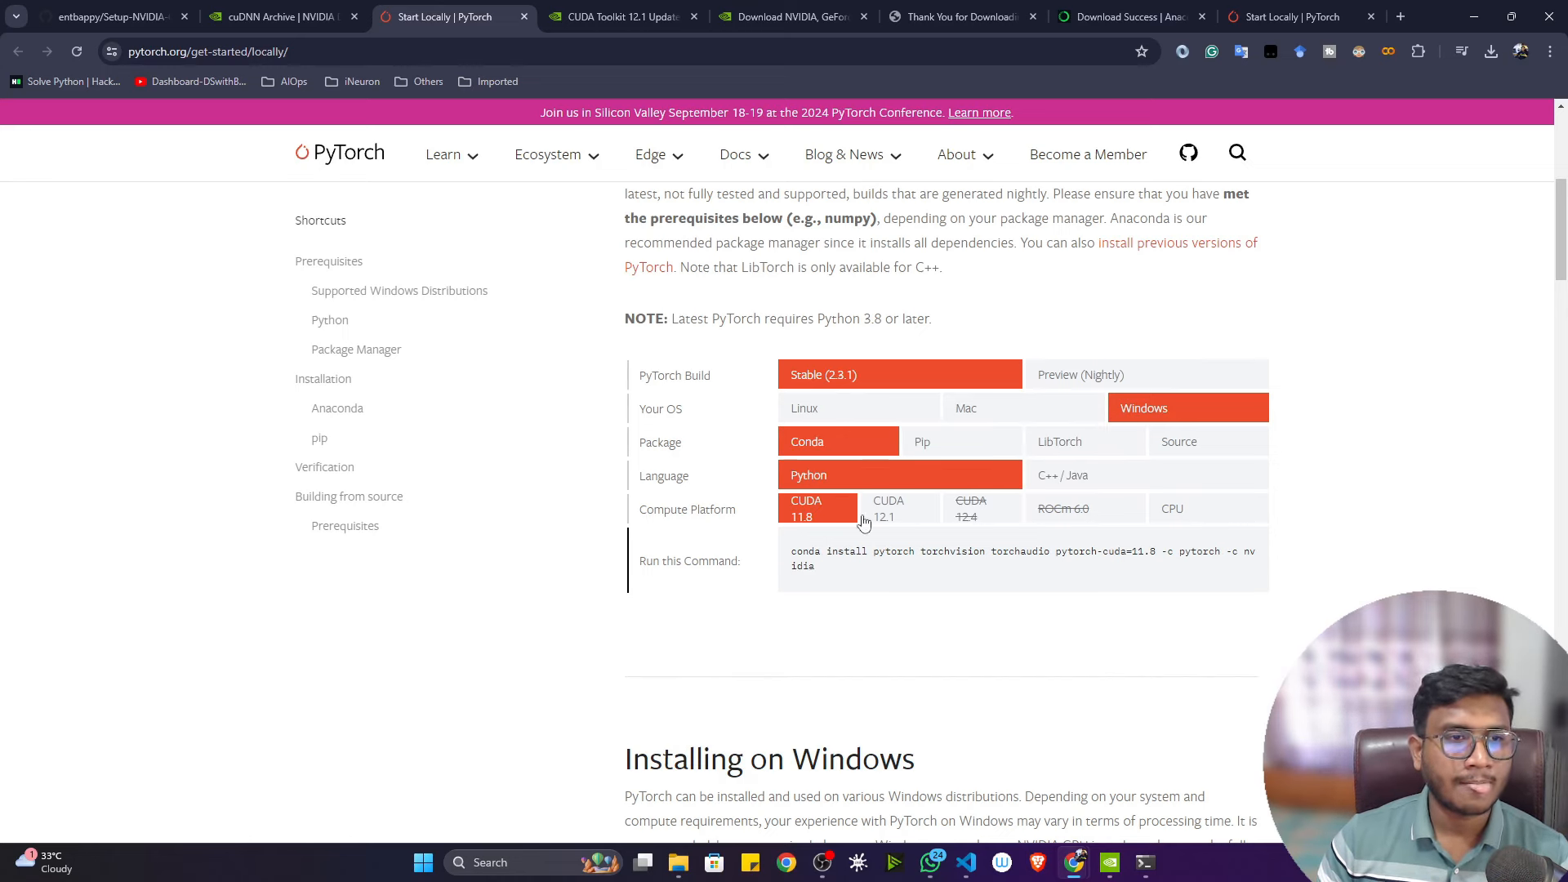
click(908, 517)
drag(793, 559, 821, 583)
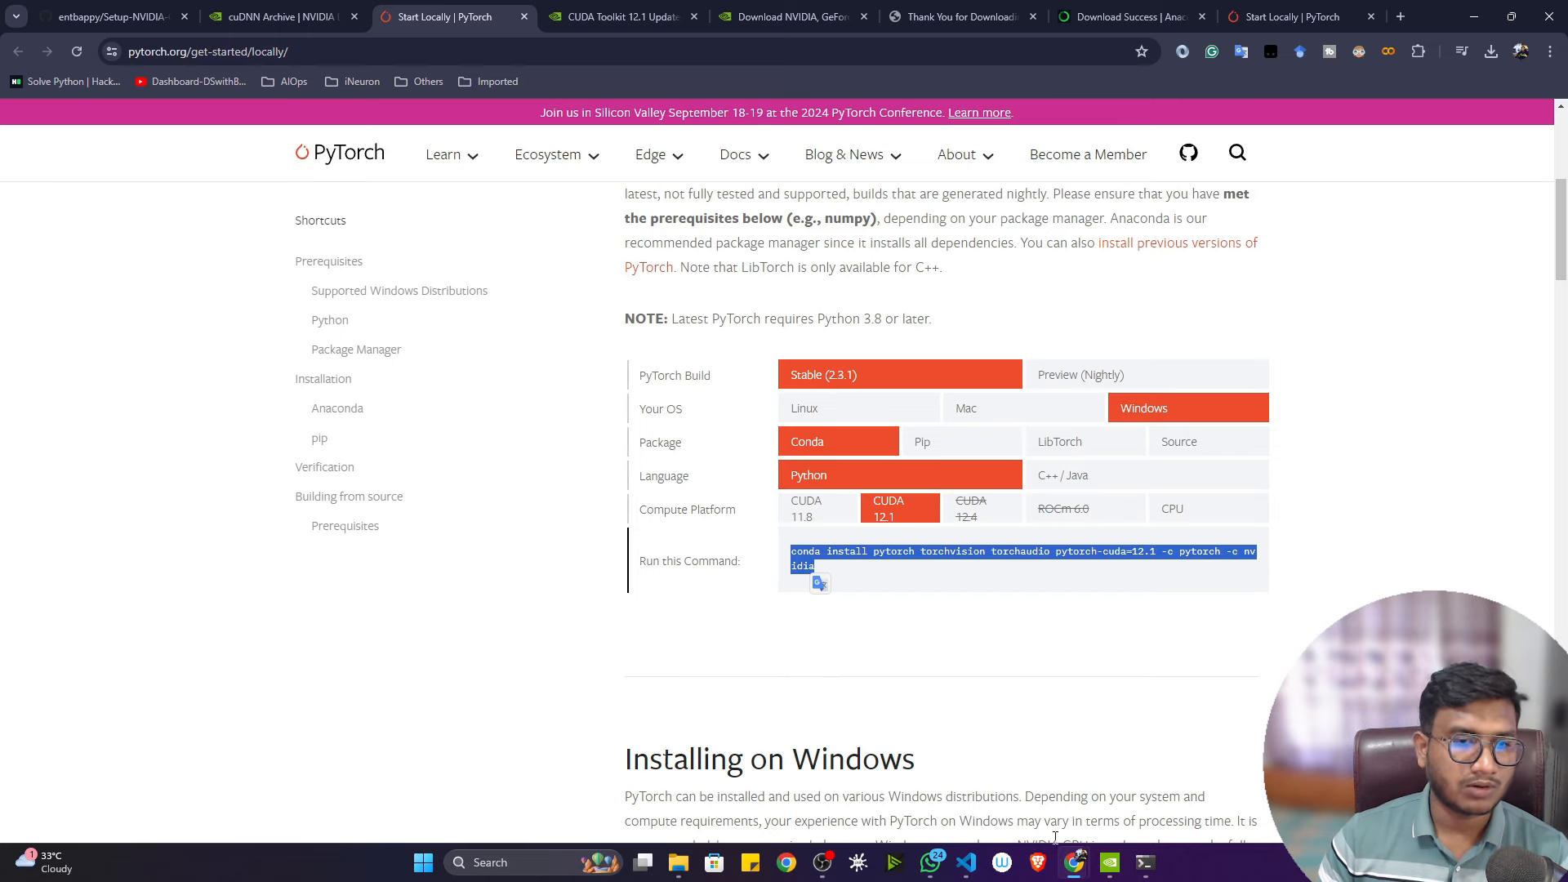
- Switch to Visual Studio Code, open a new terminal, enlarge the terminal area, and add a bash terminal
click(965, 866)
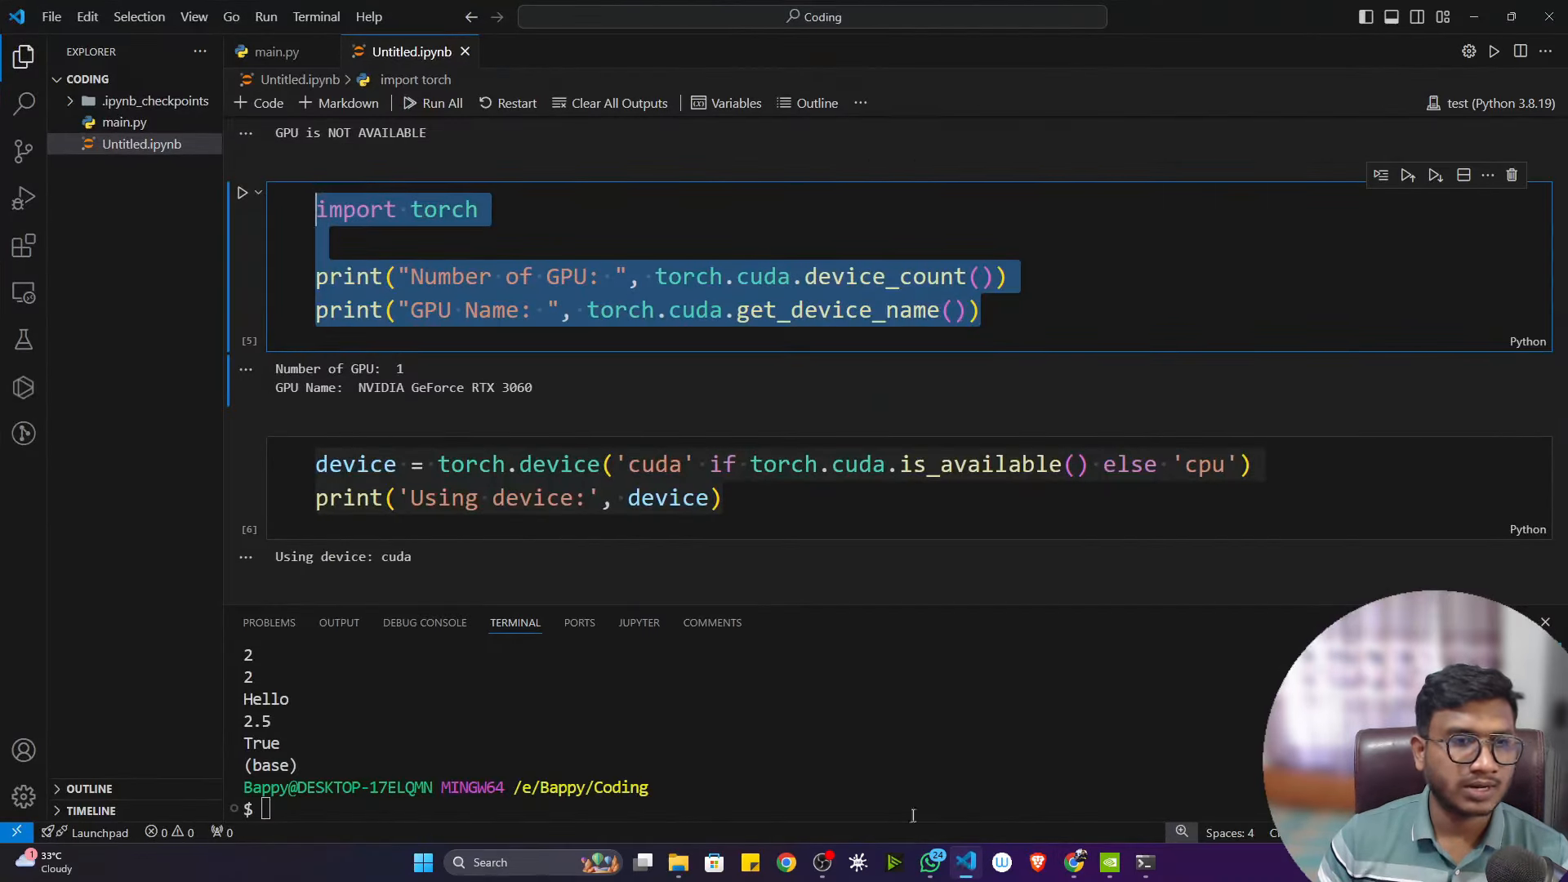
click(316, 16)
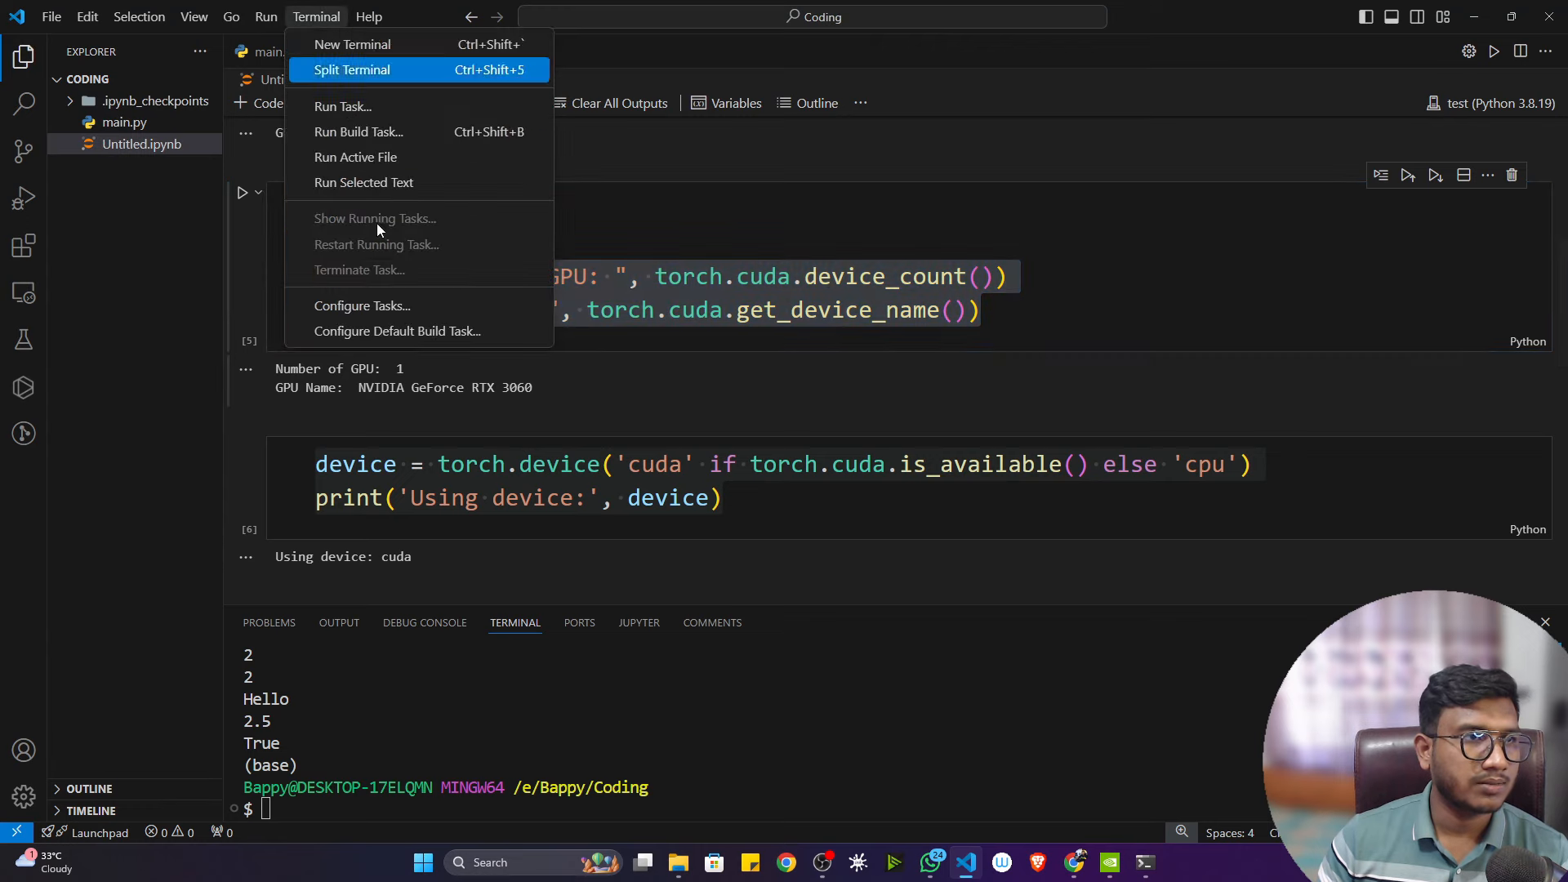
click(354, 46)
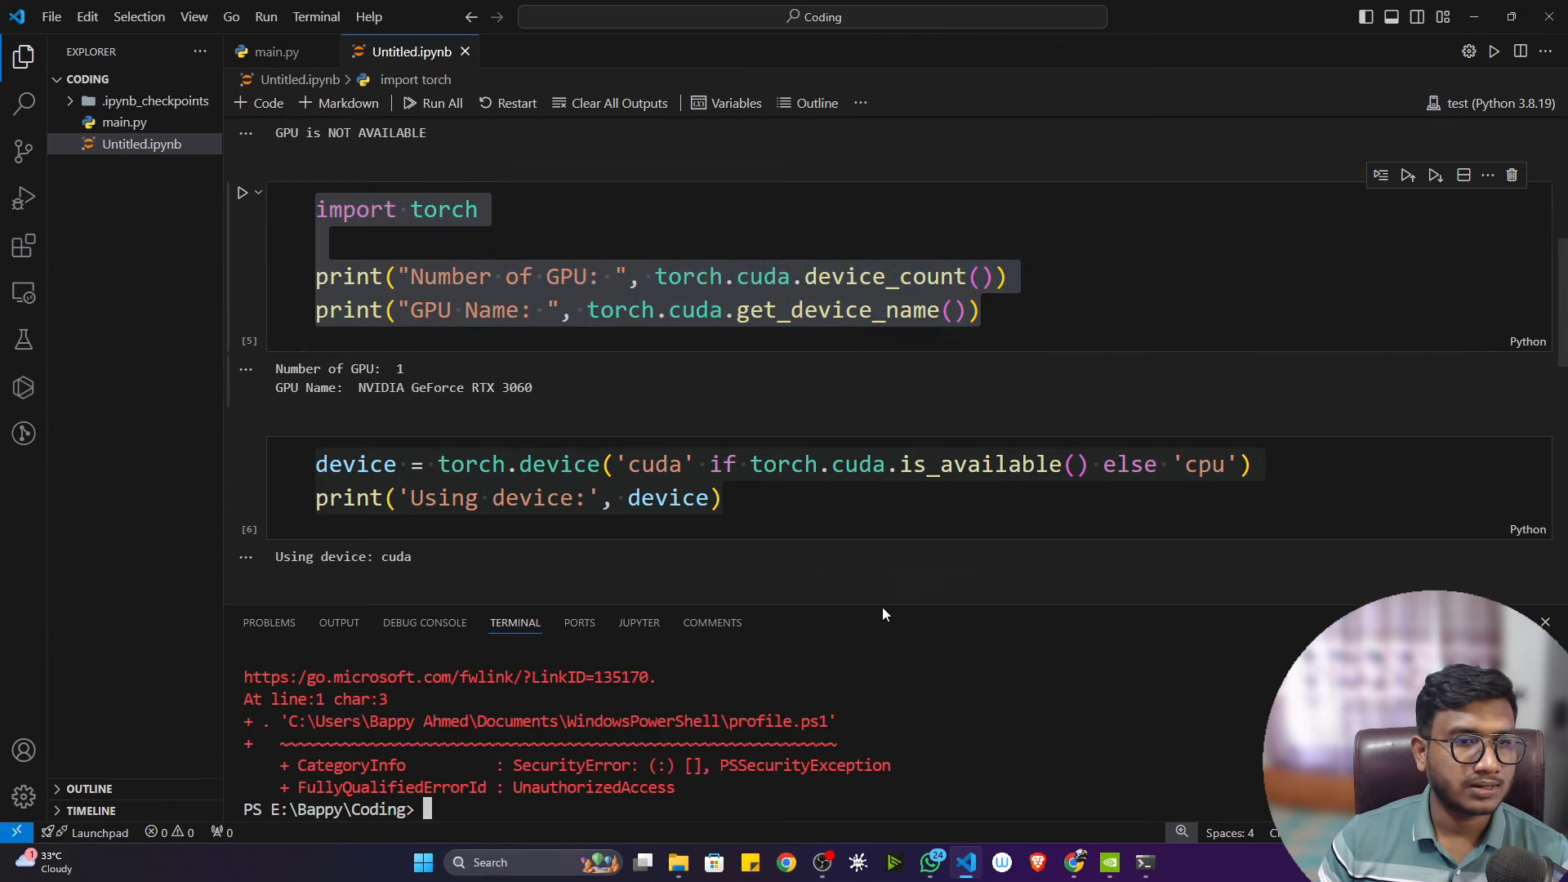
drag(882, 604, 882, 292)
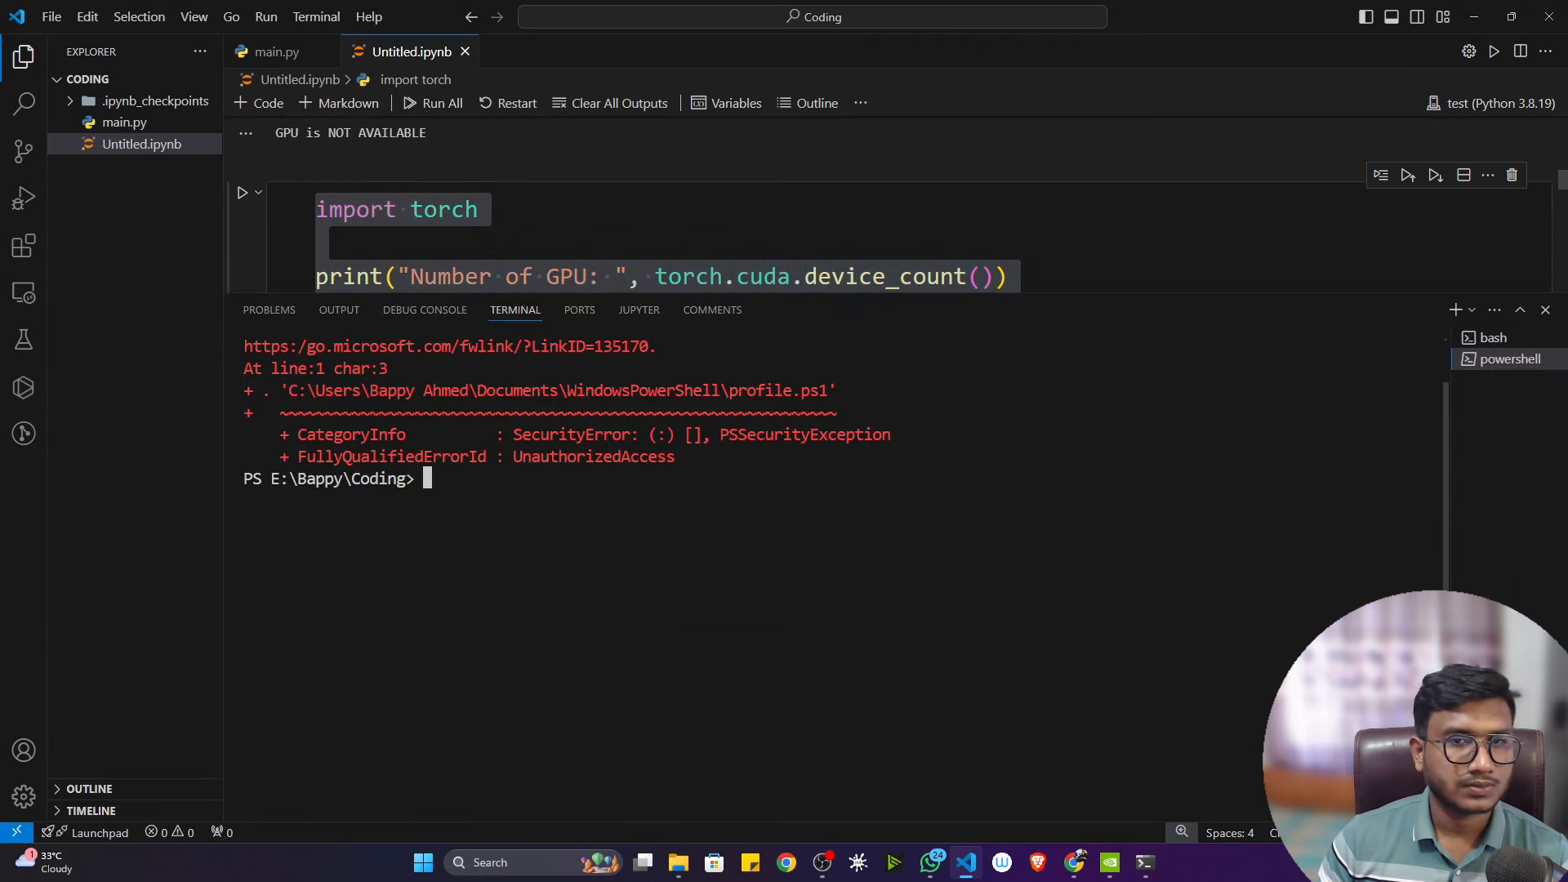
click(1471, 309)
click(1315, 360)
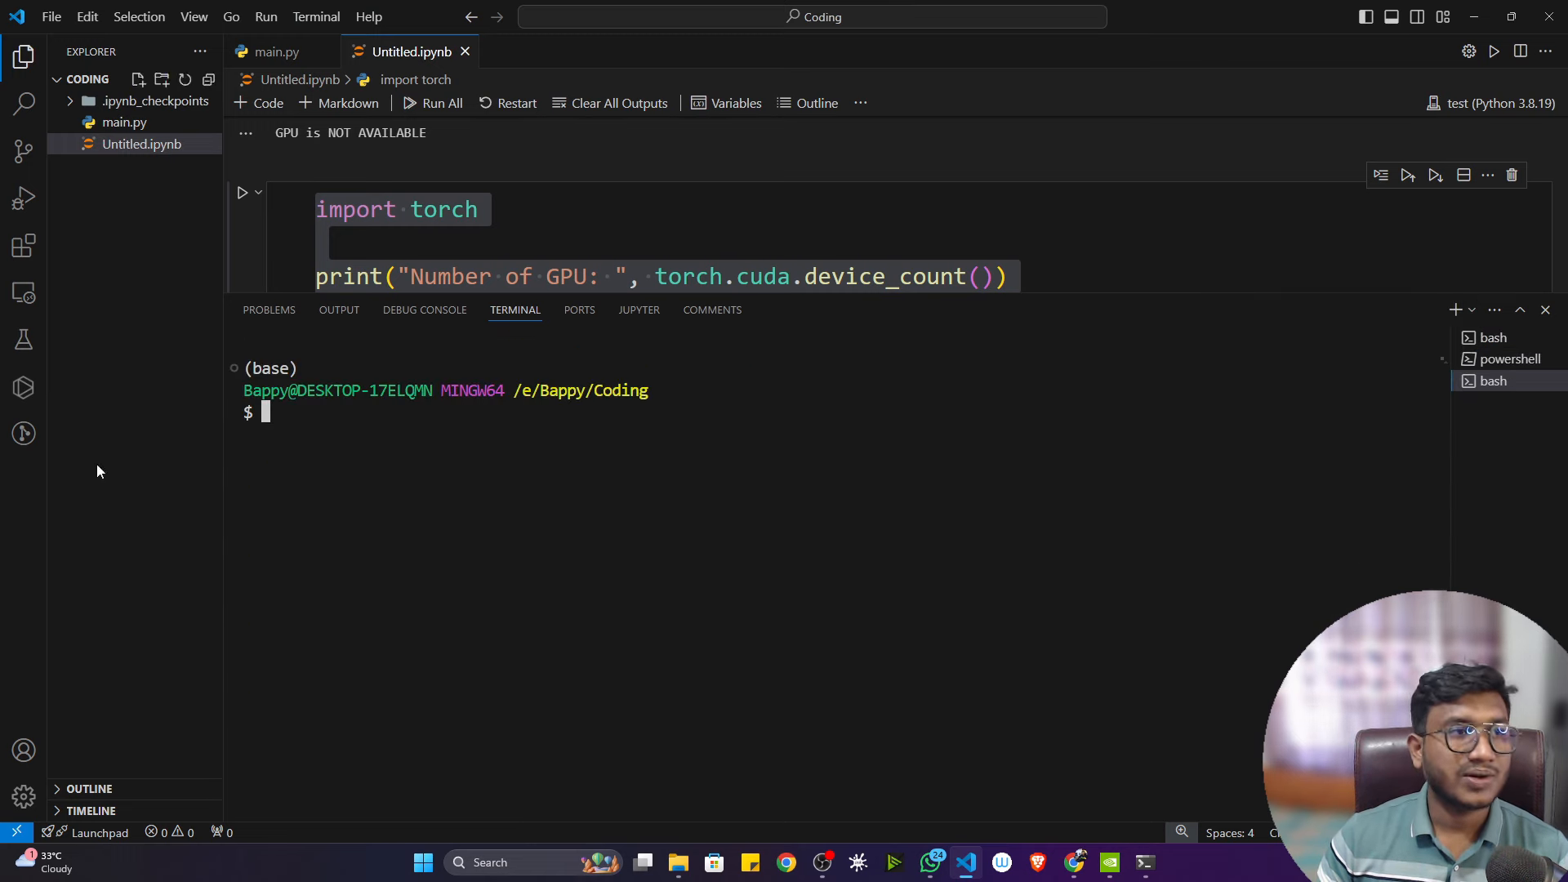
drag(298, 420, 433, 501)
click(381, 493)
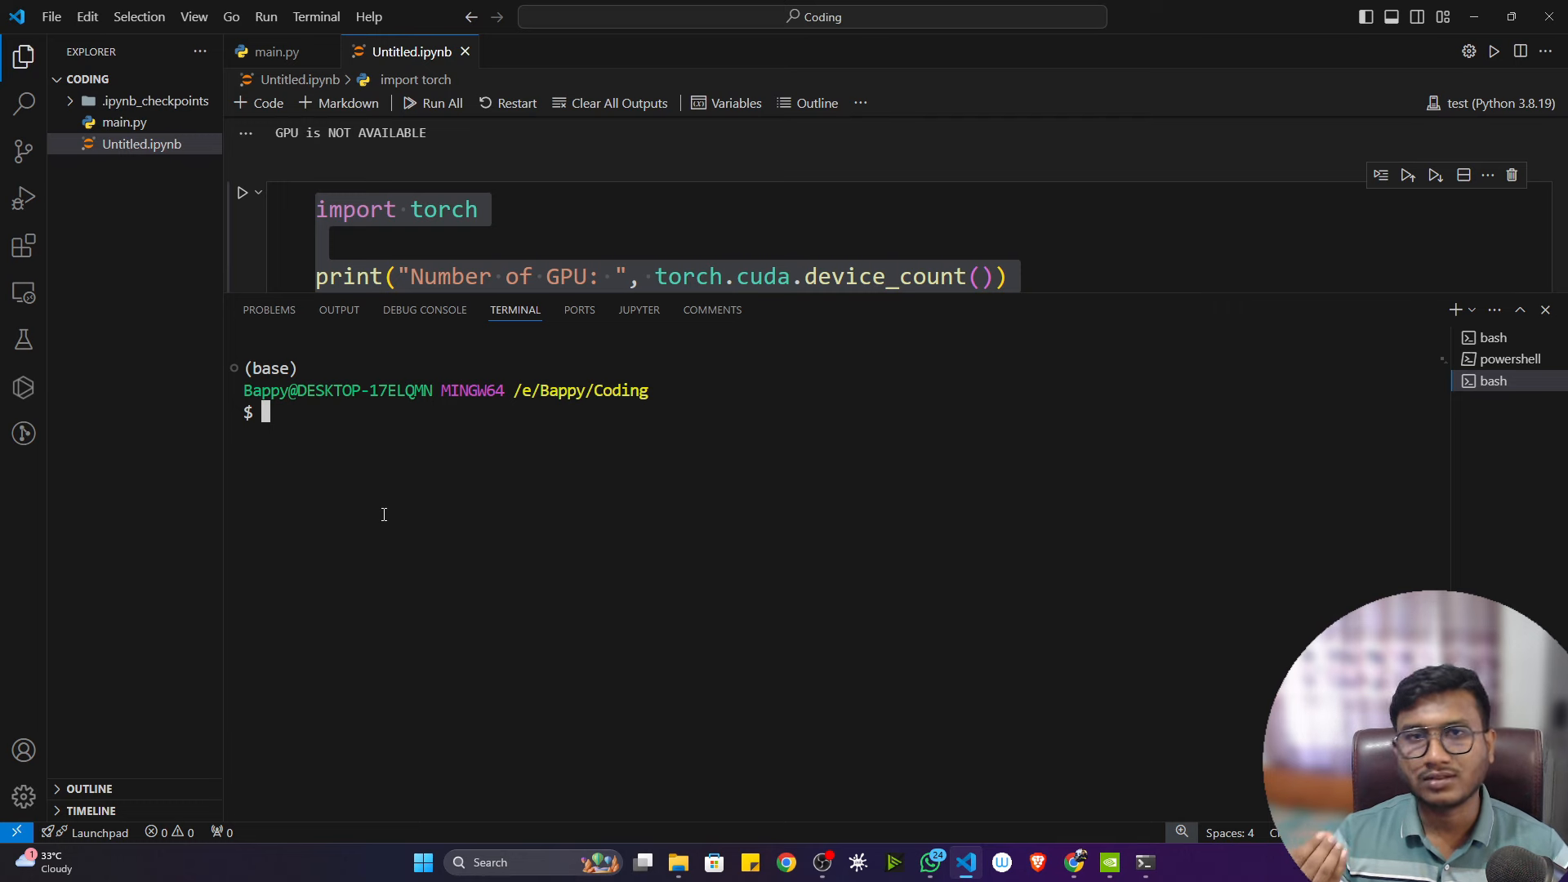
- Try to activate the test environment in the bash terminal with "conda activate test"
text(con)
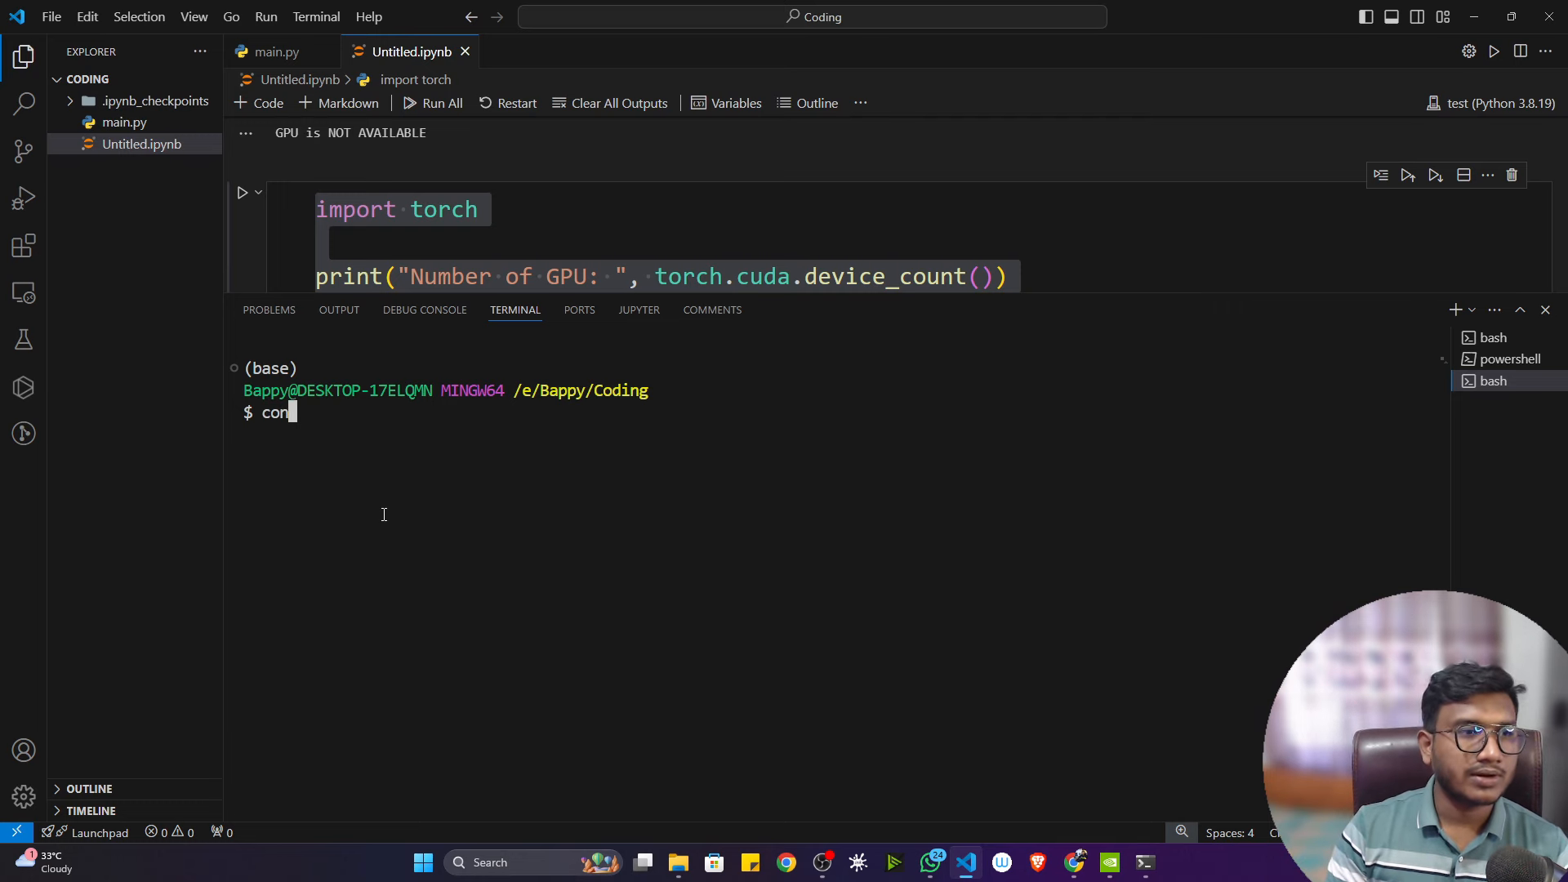
text(da a)
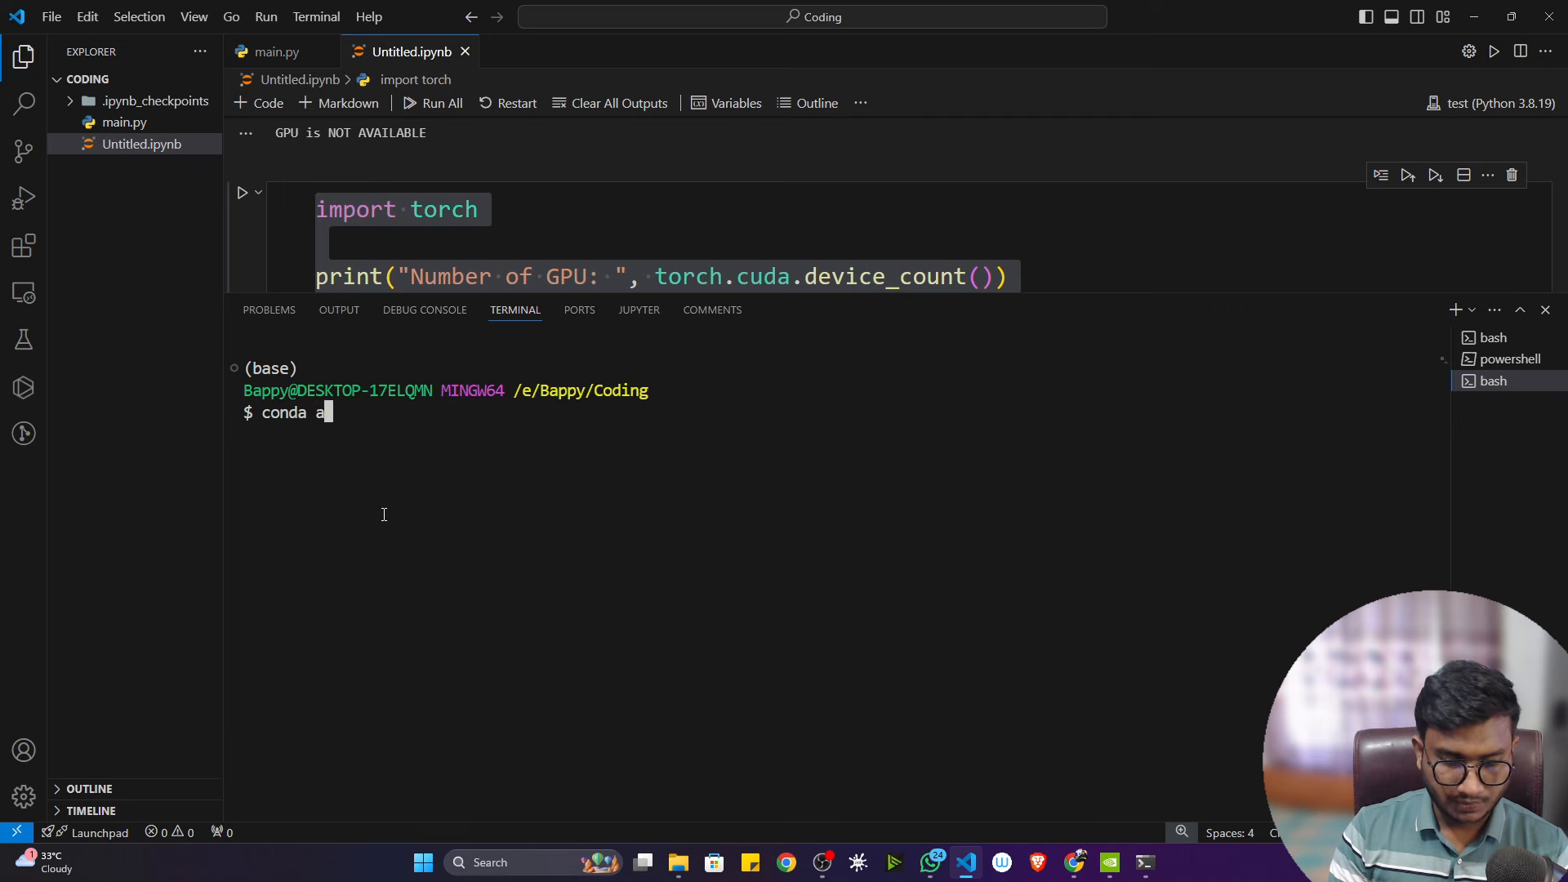
text(ctivate test)
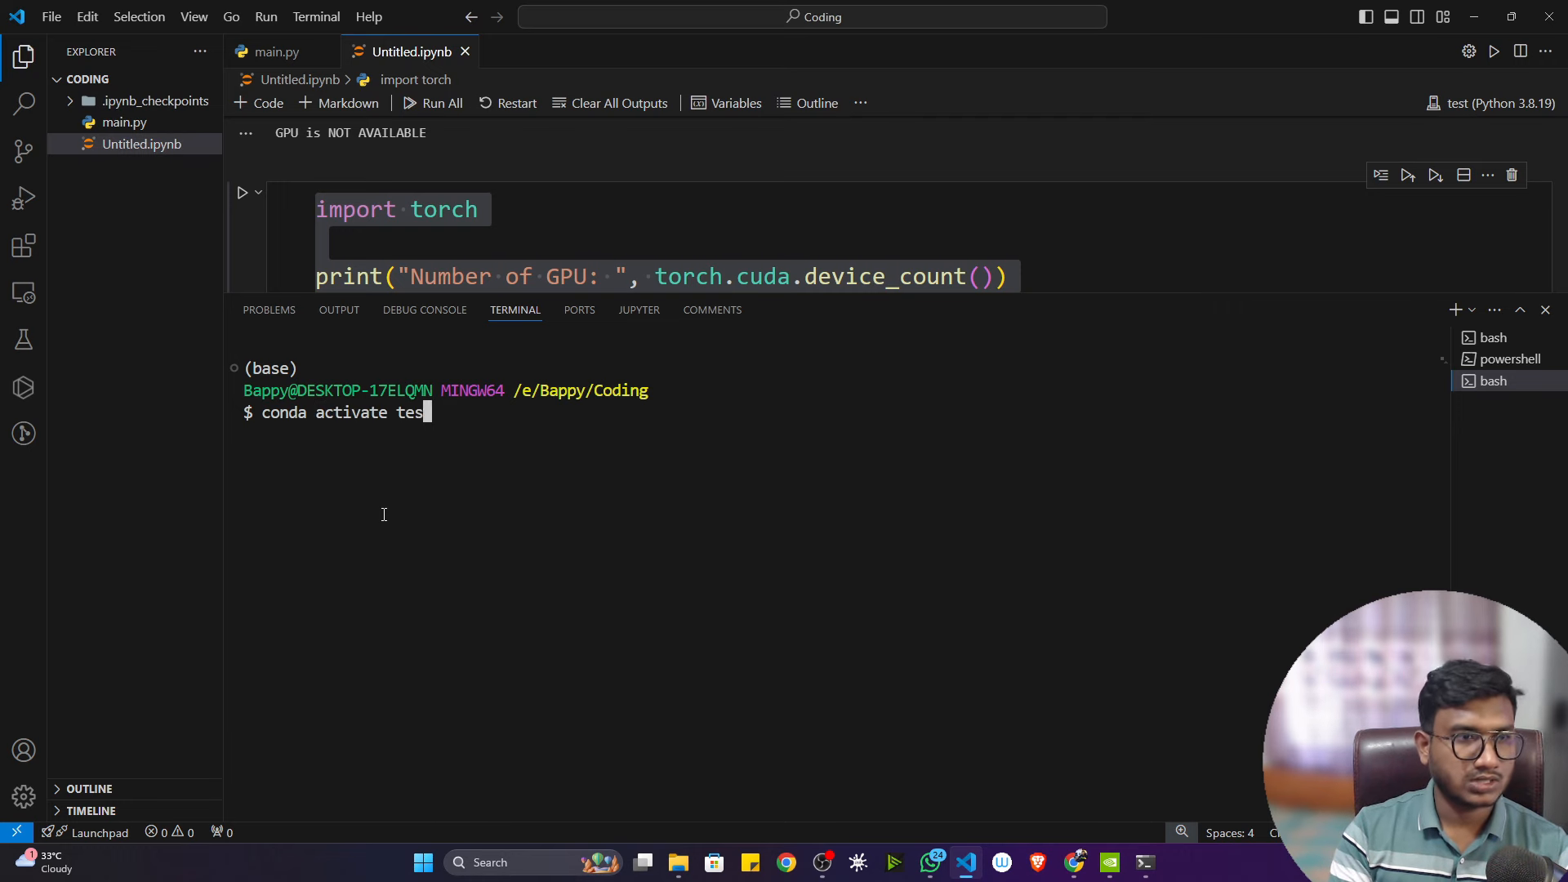
key(Return)
- Activate the test environment in the bash terminal with "source activate test"
text(s)
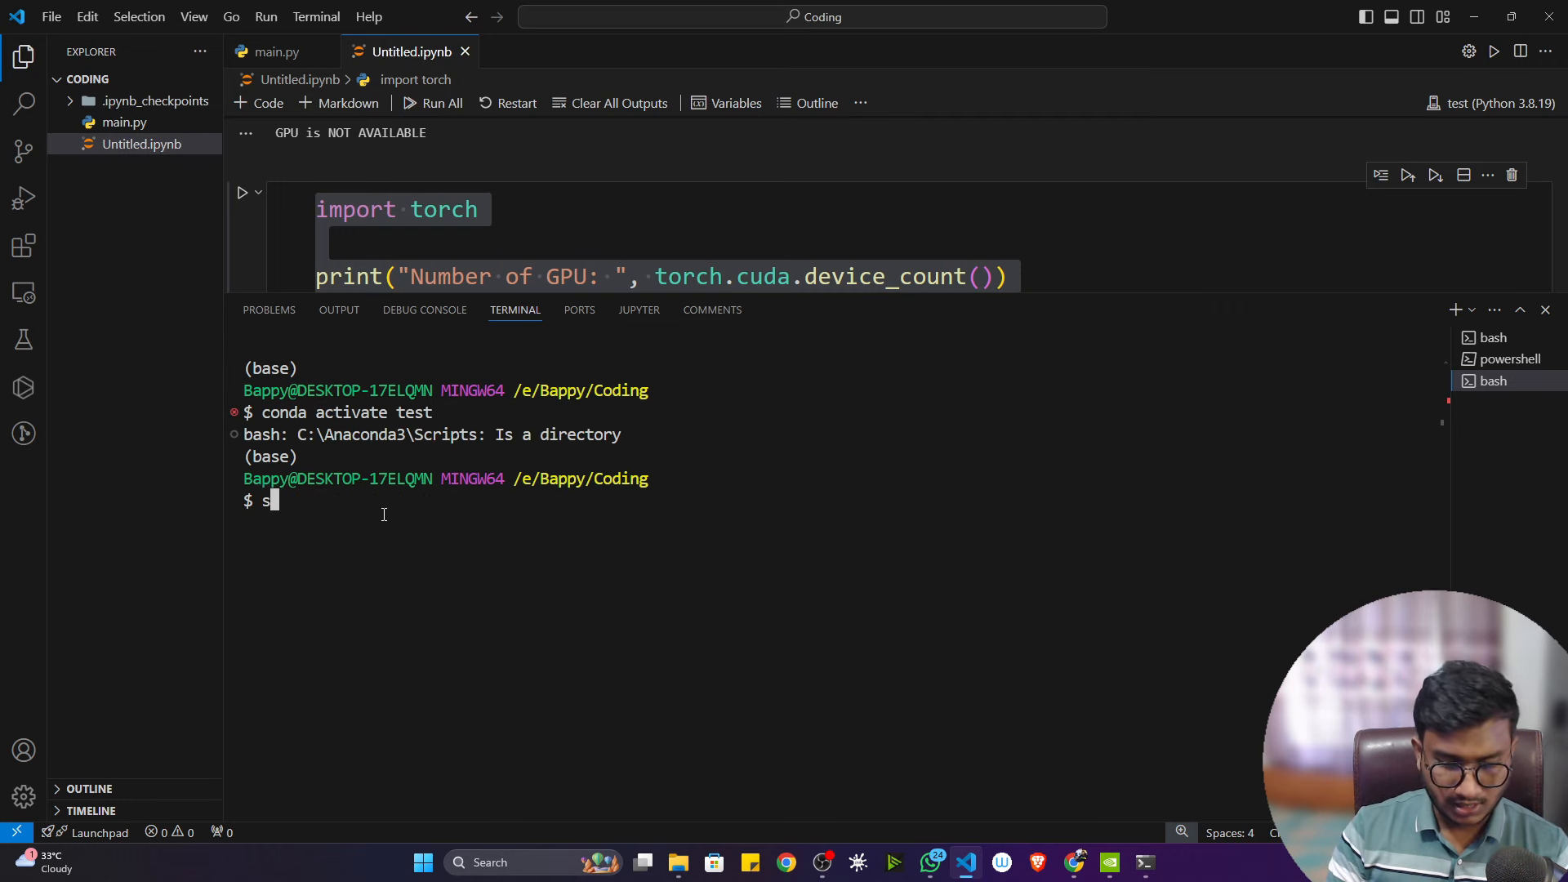
text(ourc)
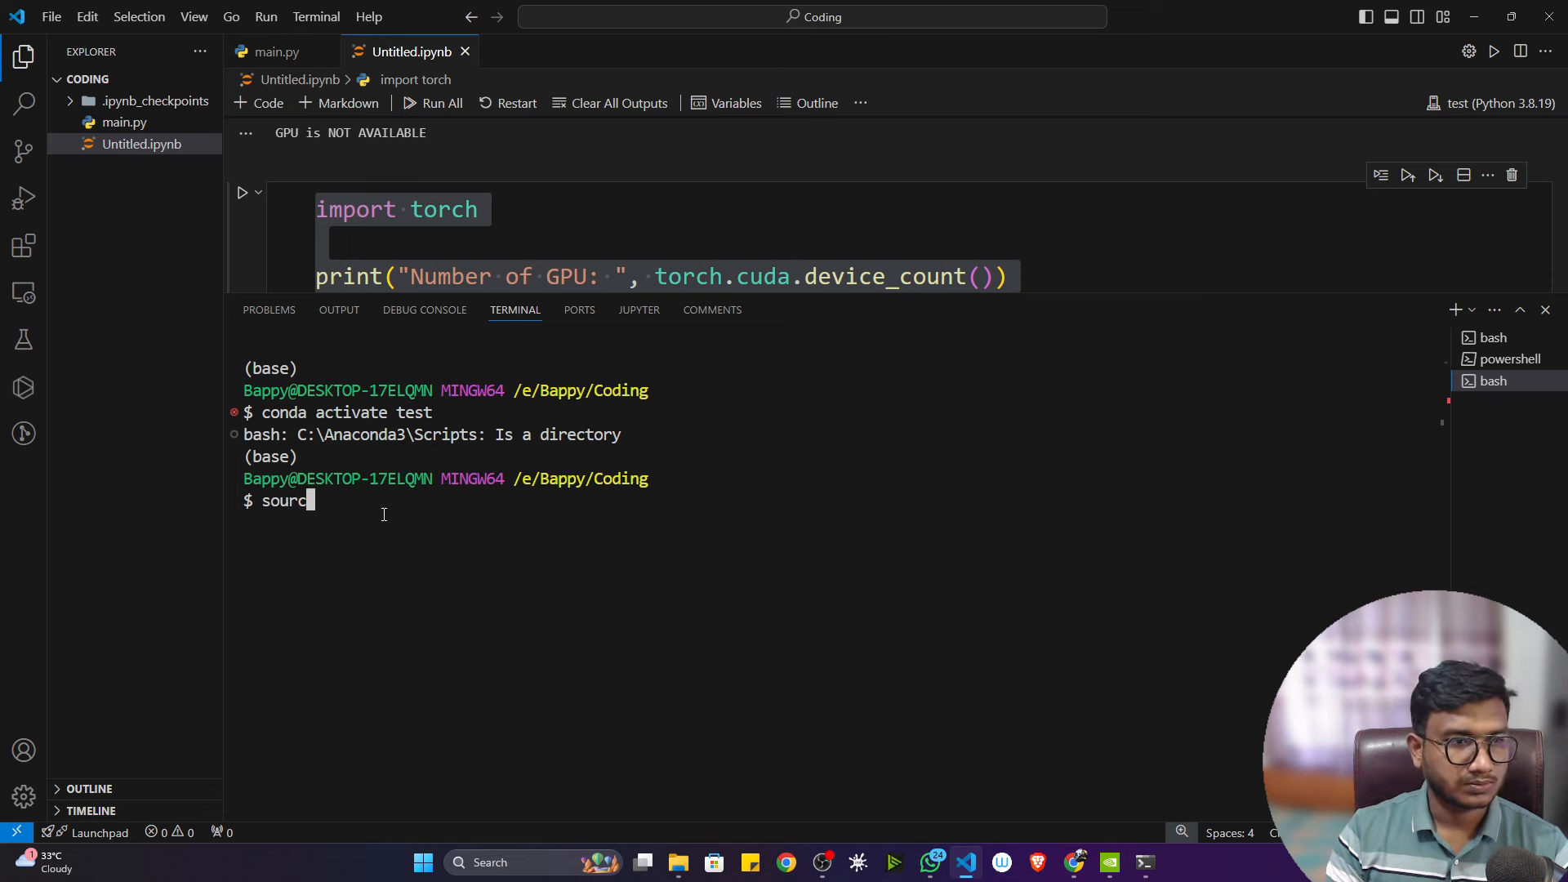
text(e activate test)
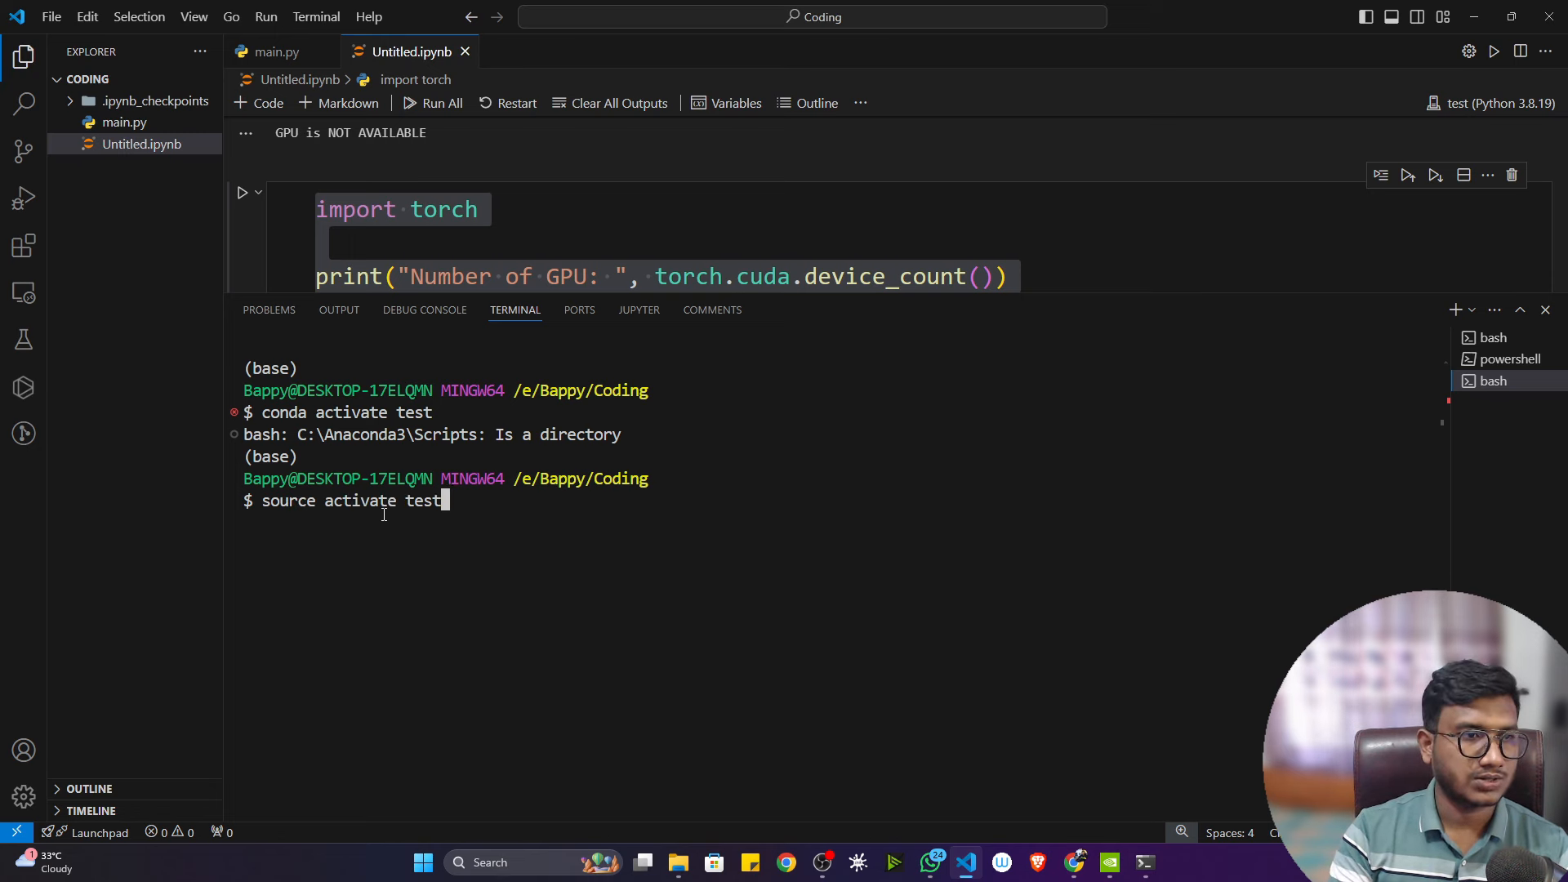
key(Return)
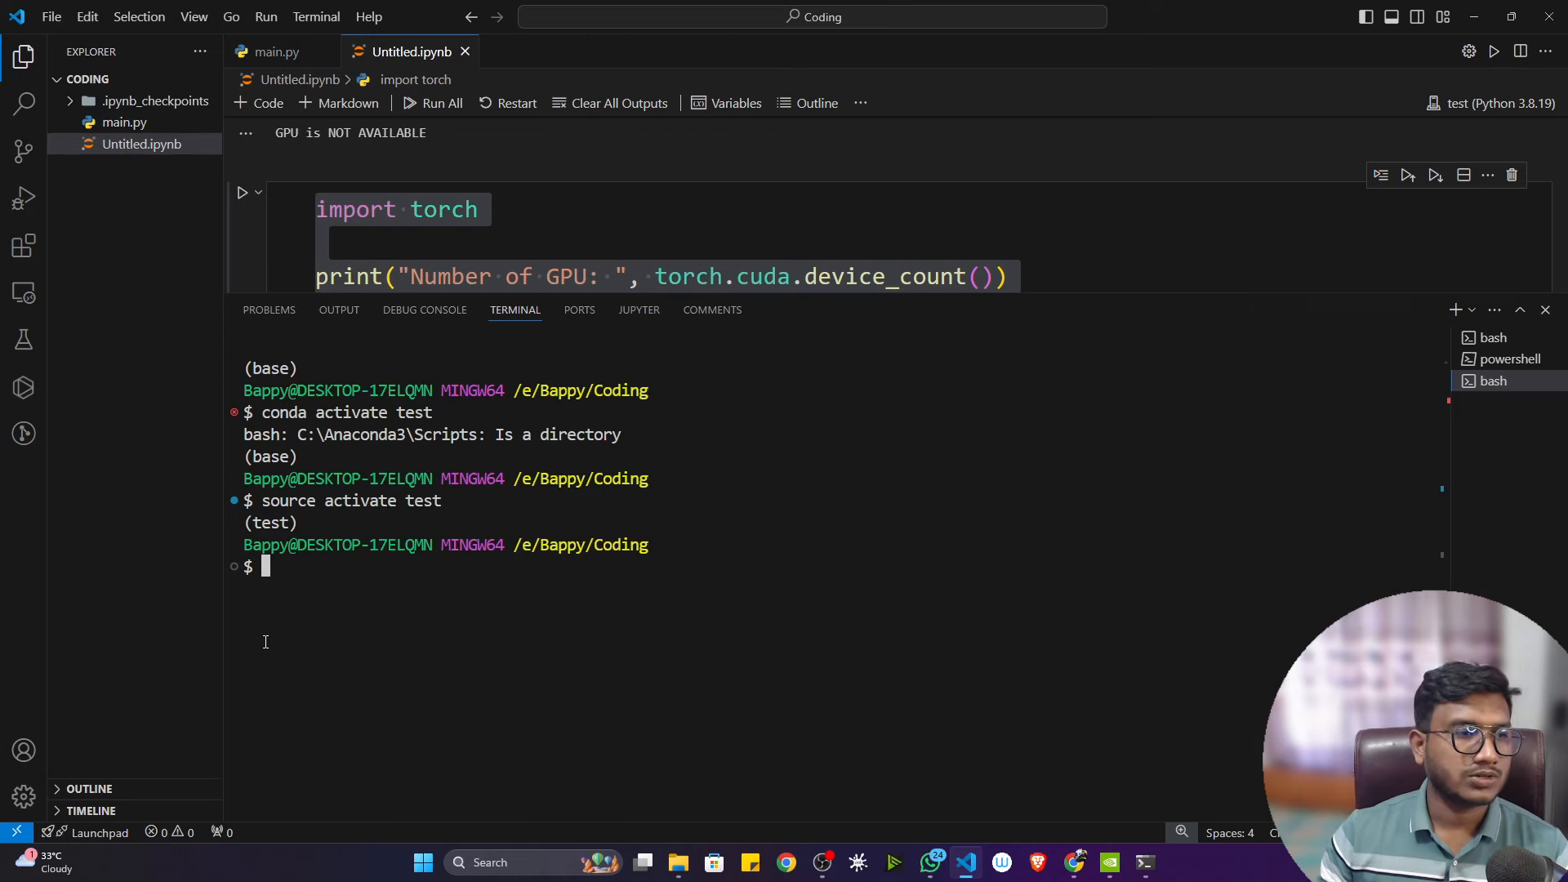
text(https://youtu.be/OEFKlRSd8Ic?si=M4Gg_And5nuVq1ME)
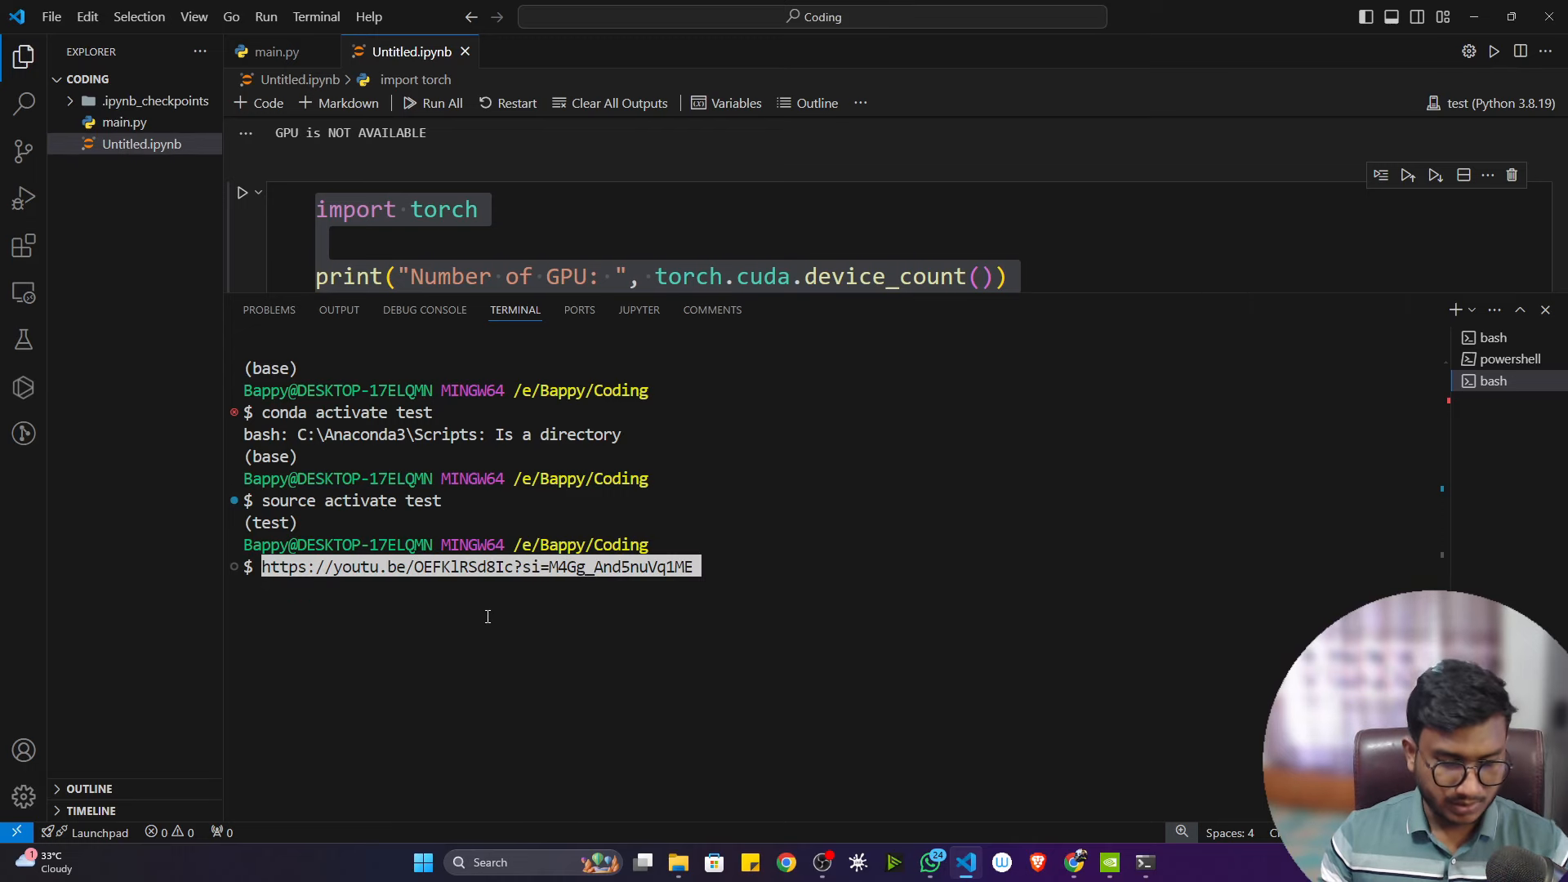
key(BackSpace)
key(BackSpace)
key(BackSpace)
key(BackSpace)
key(BackSpace)
key(BackSpace)
key(BackSpace)
key(BackSpace)
key(BackSpace)
key(BackSpace)
key(BackSpace)
key(BackSpace)
key(BackSpace)
key(BackSpace)
key(BackSpace)
key(BackSpace)
key(BackSpace)
key(BackSpace)
key(BackSpace)
key(BackSpace)
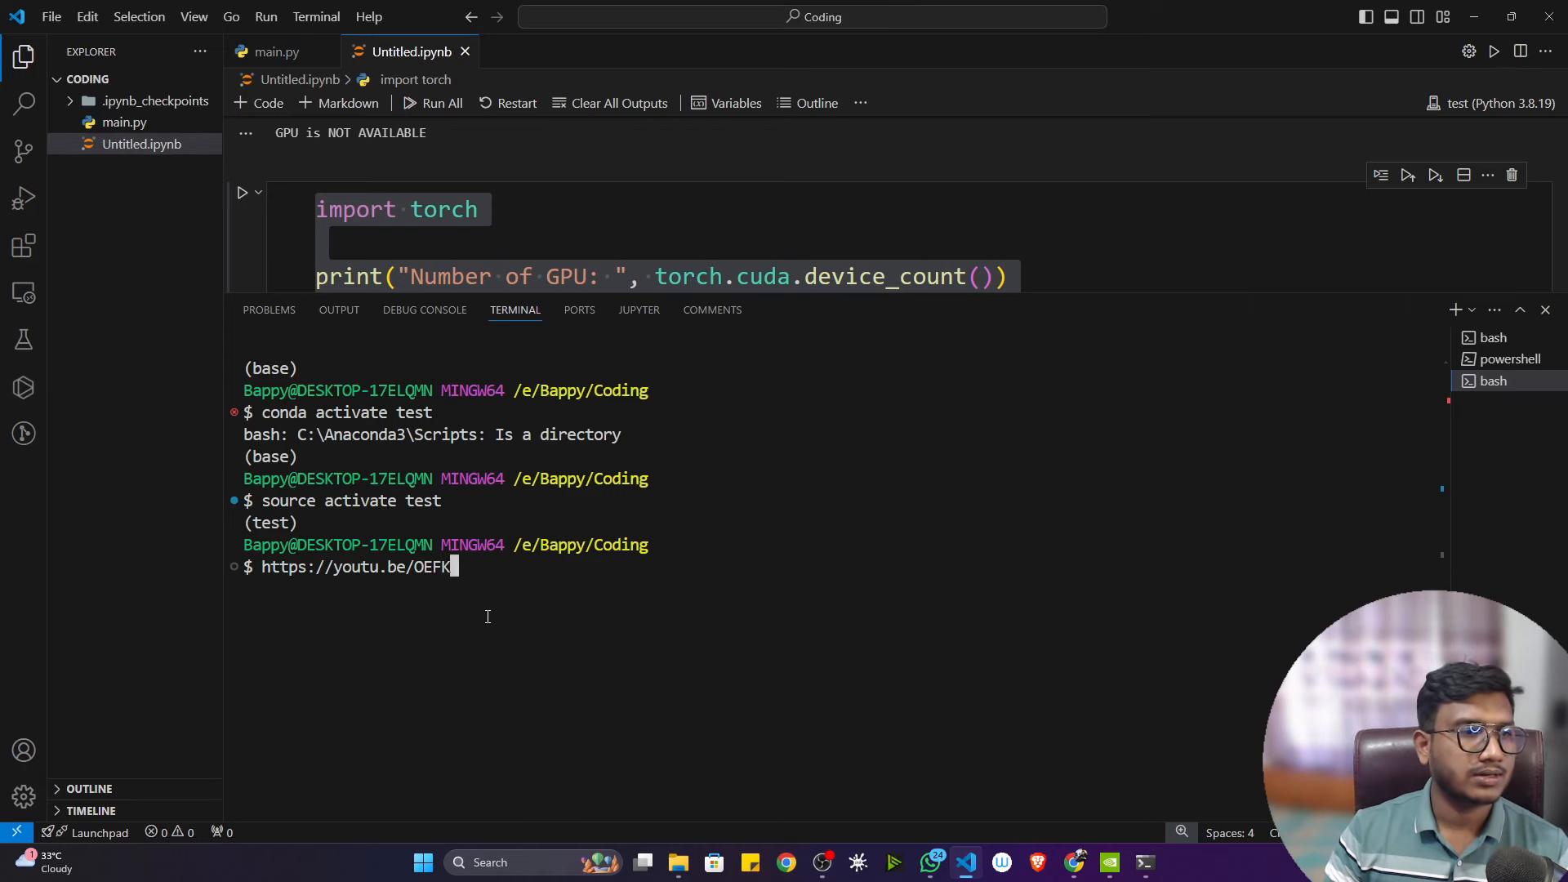
key(BackSpace)
key(BackSpace)
key(BackSpace)
key(BackSpace)
key(BackSpace)
key(BackSpace)
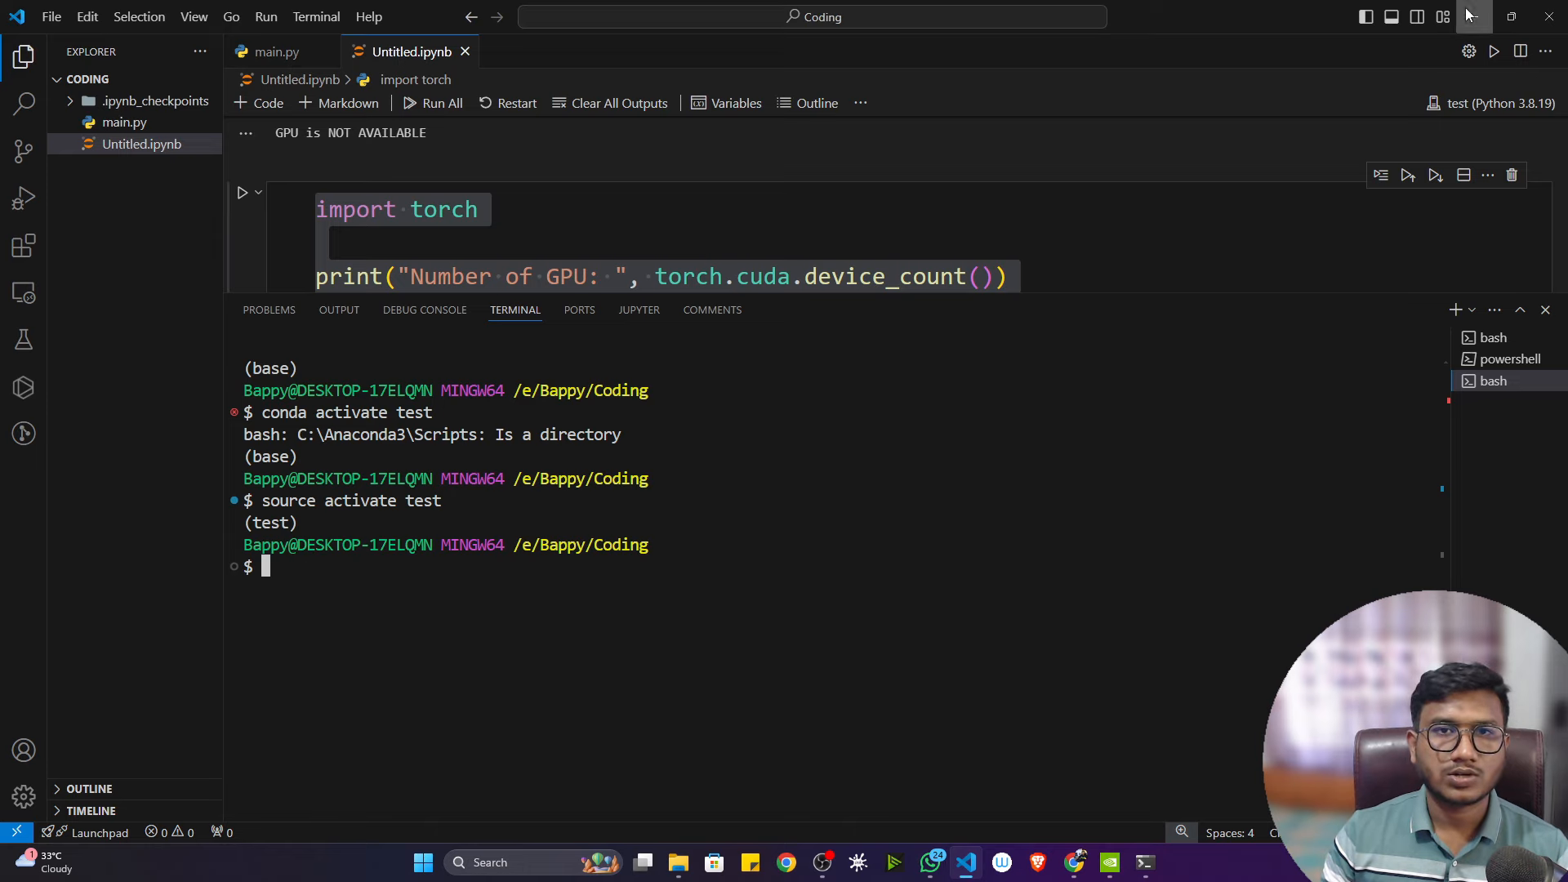
- Copy the conda install command for pytorch-cuda=12.1 from the PyTorch page in the browser and paste it into the Visual Studio Code bash terminal
key(alt+Tab)
click(835, 565)
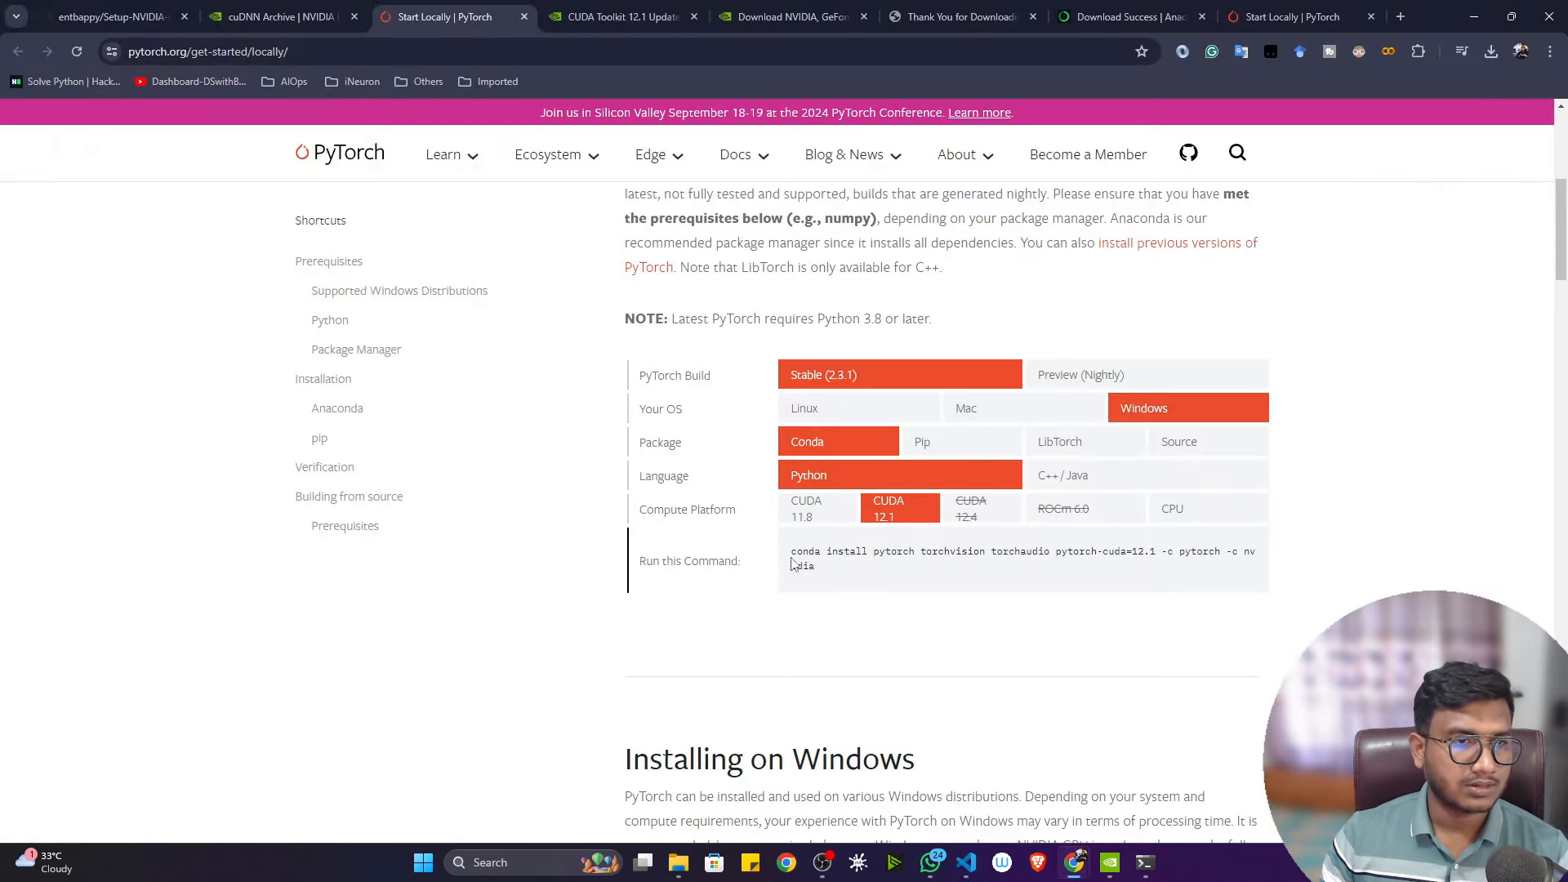
drag(791, 556, 826, 570)
right_click(807, 558)
click(825, 571)
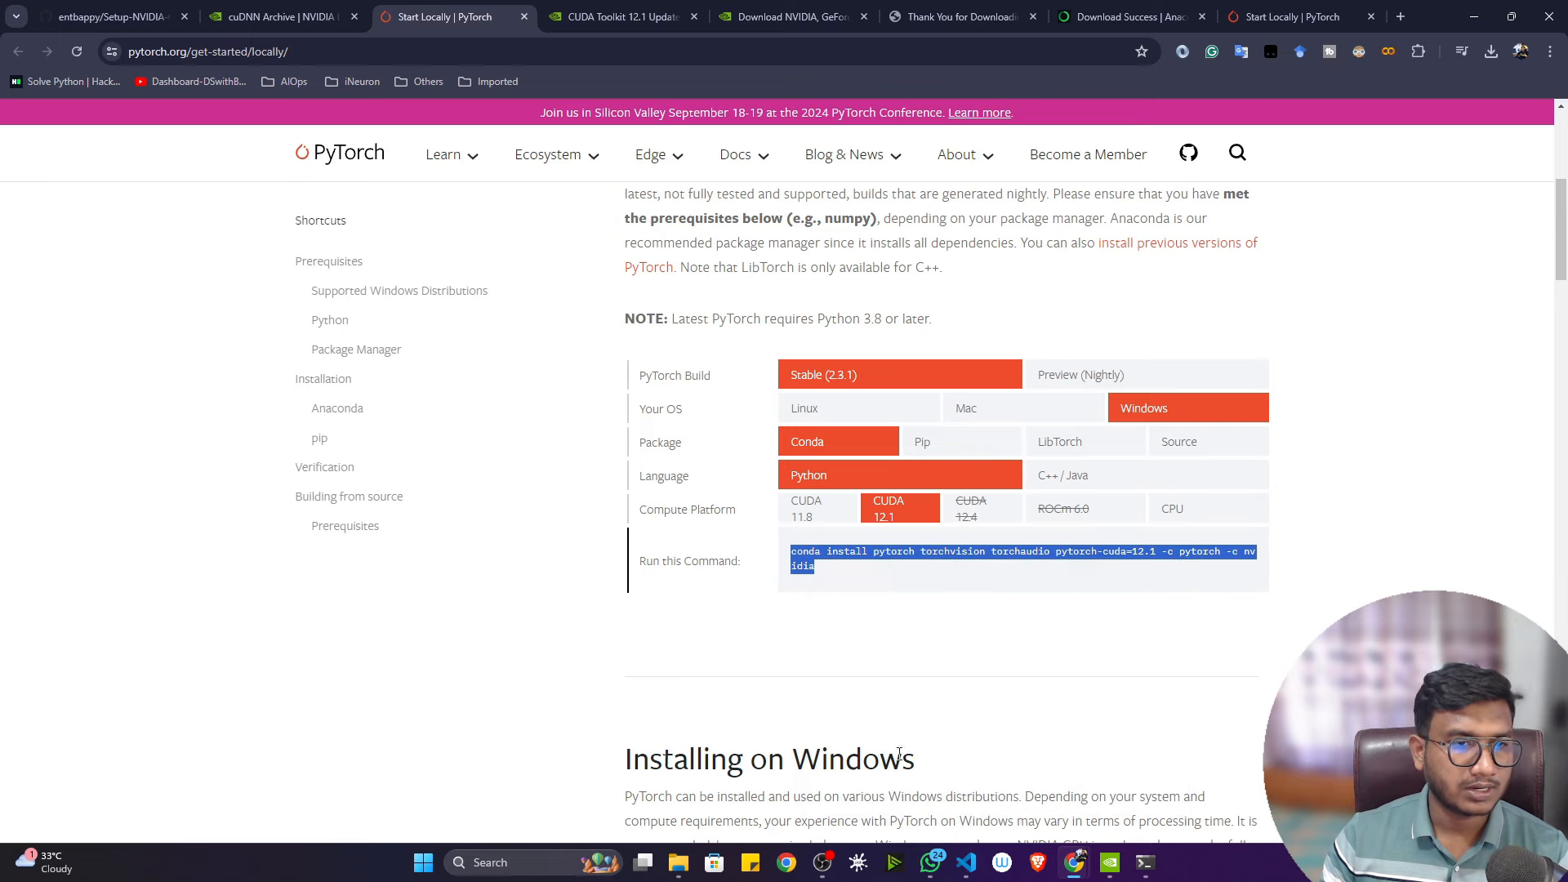
click(966, 862)
key(ctrl+v)
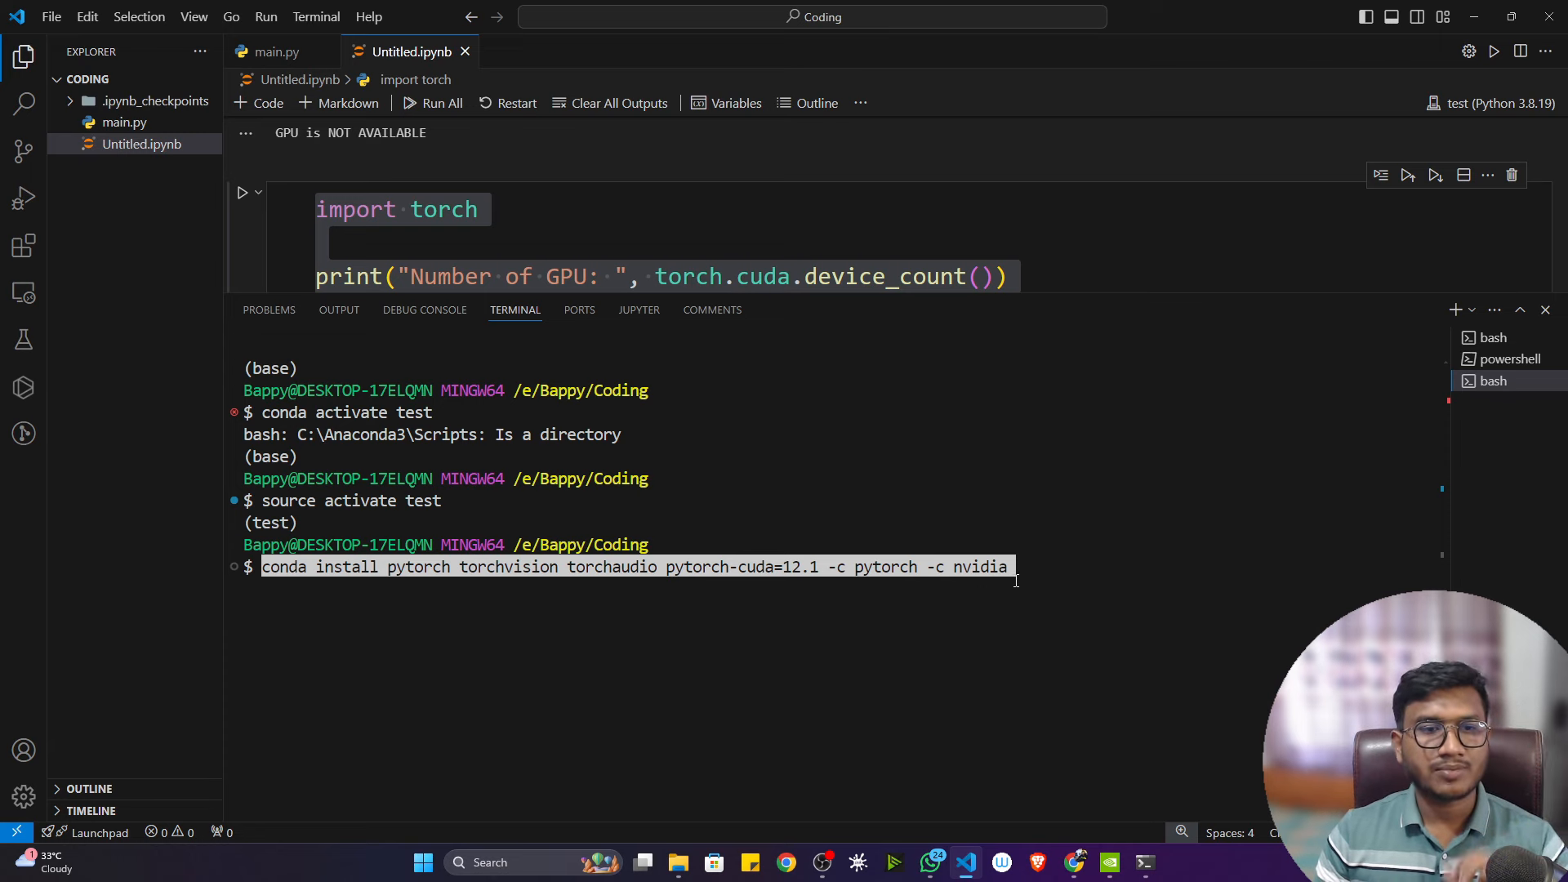
- Shrink the terminal area, choose test (Python 3.8.19) as the kernel for Untitled.ipynb, and review the torch GPU check cells
drag(819, 294, 854, 532)
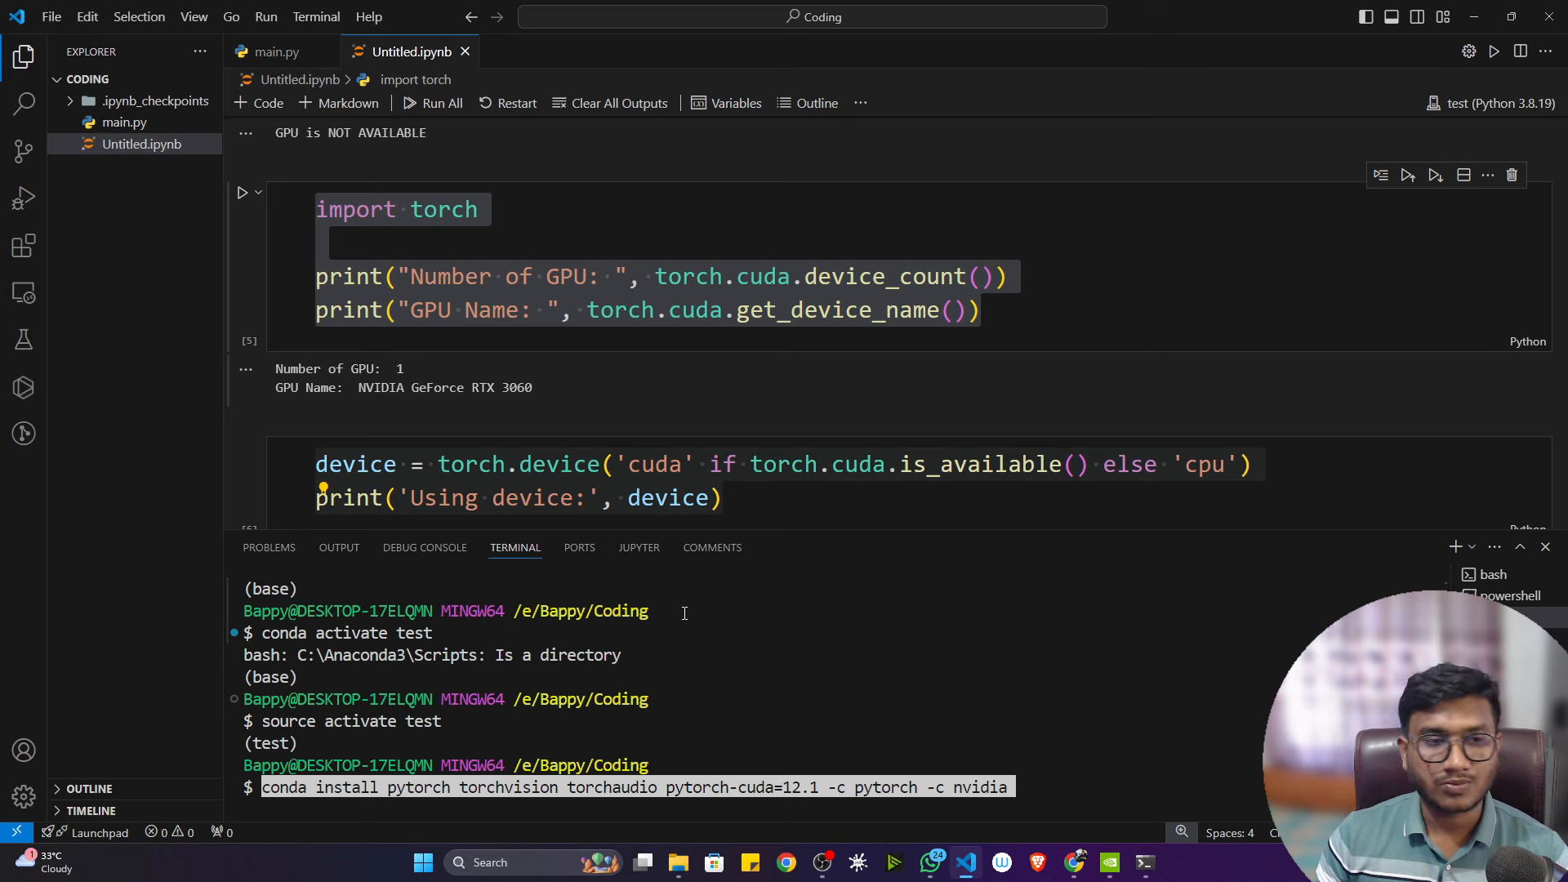
scroll(570, 346, down, 2)
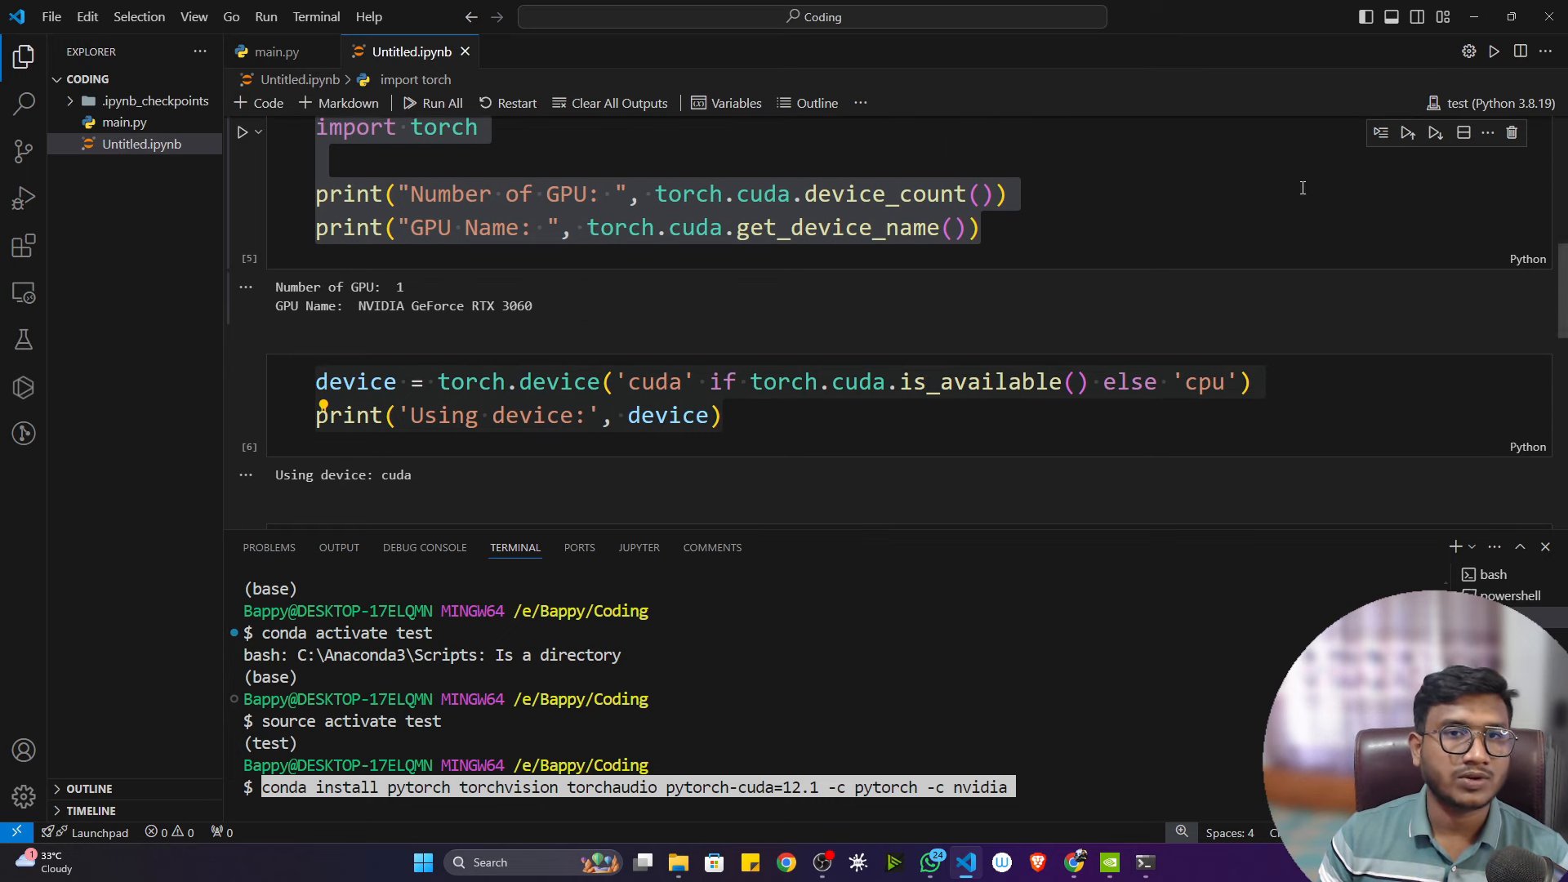
click(1458, 106)
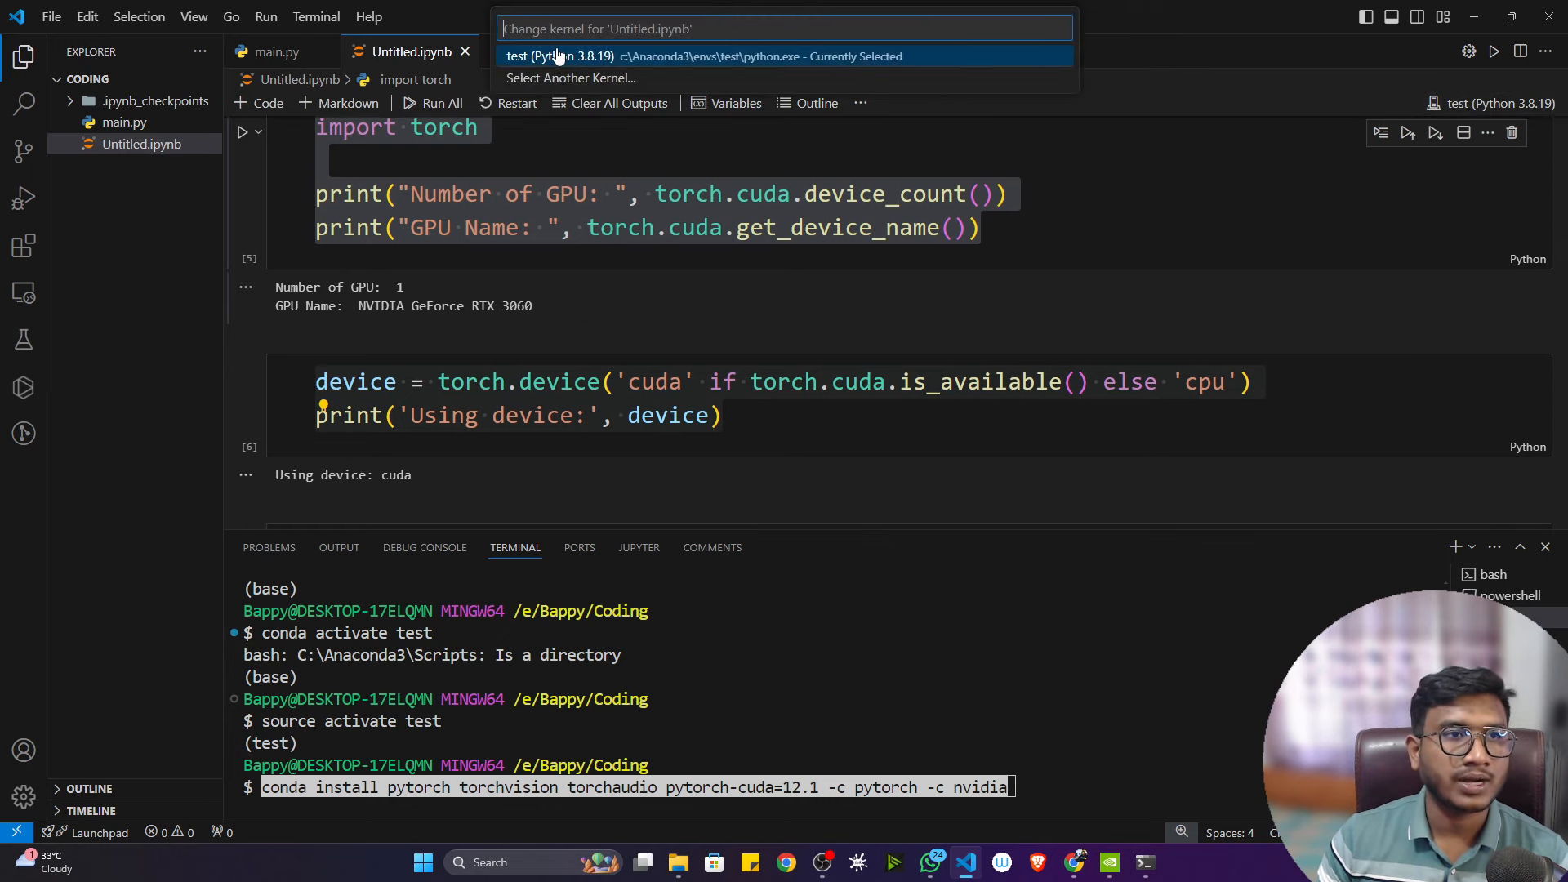
click(514, 59)
scroll(425, 317, up, 2)
scroll(474, 282, down, 1)
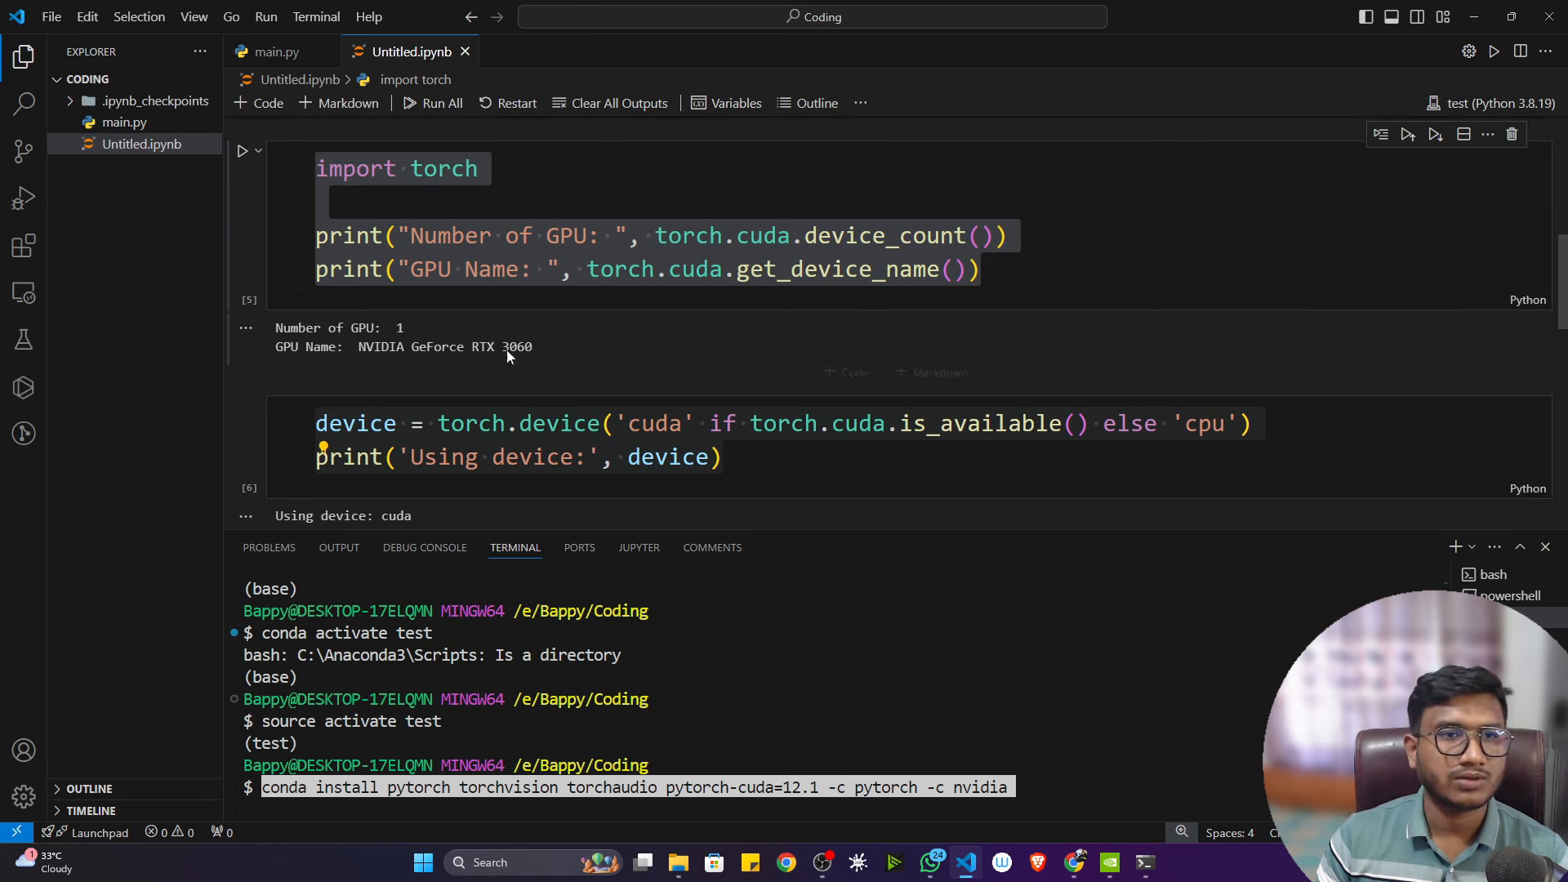
scroll(507, 349, up, 1)
scroll(489, 327, up, 1)
scroll(490, 326, down, 1)
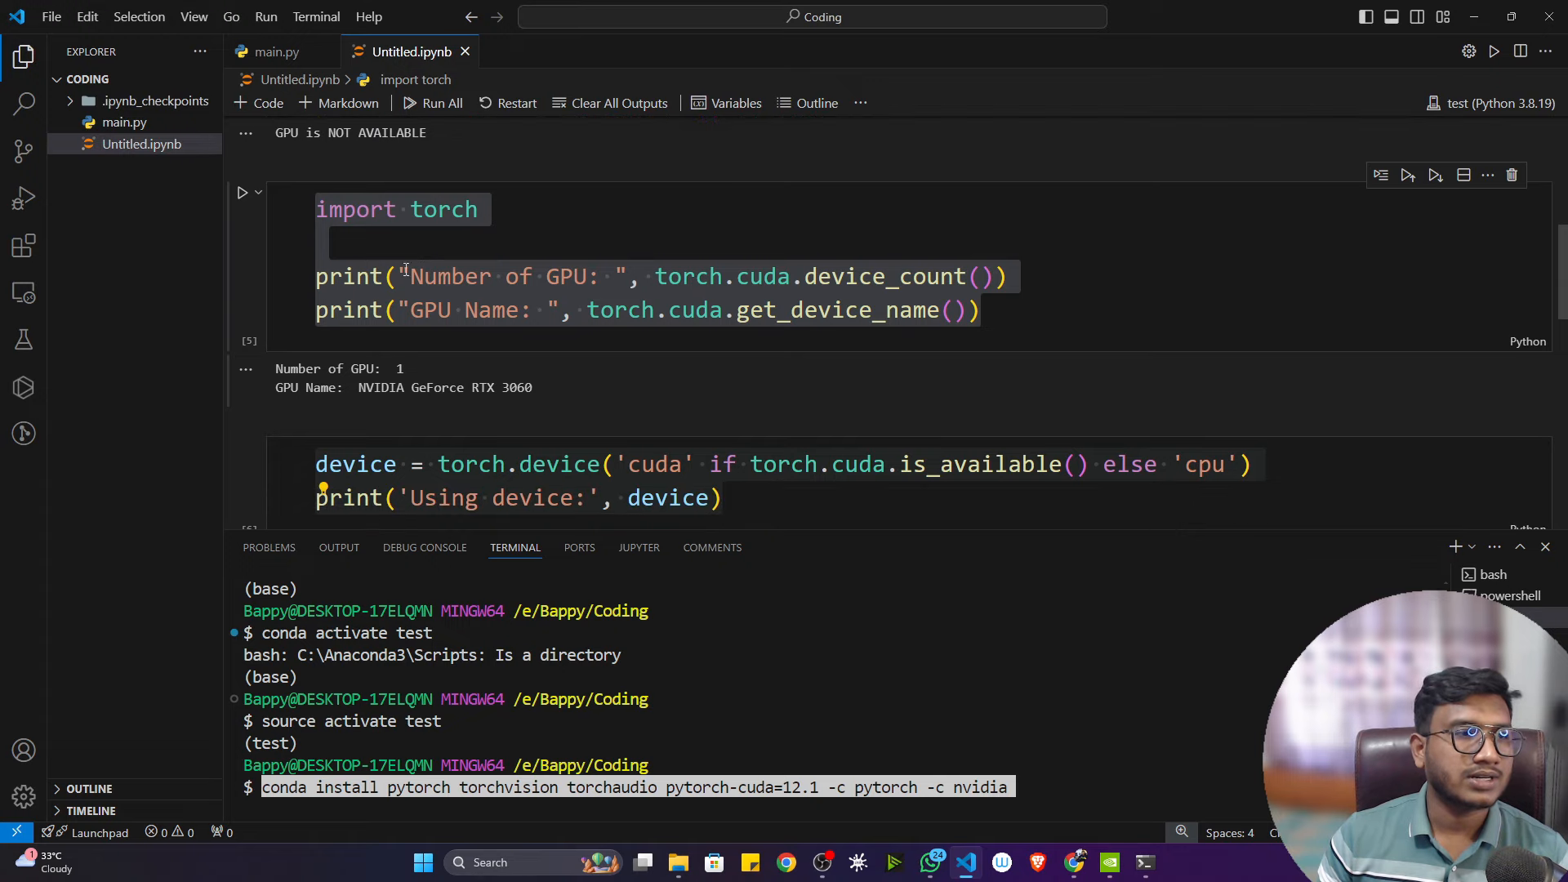
- Review and run the notebook cell that prints the number of GPUs and the GPU name through torch.cuda, and check its output
click(411, 211)
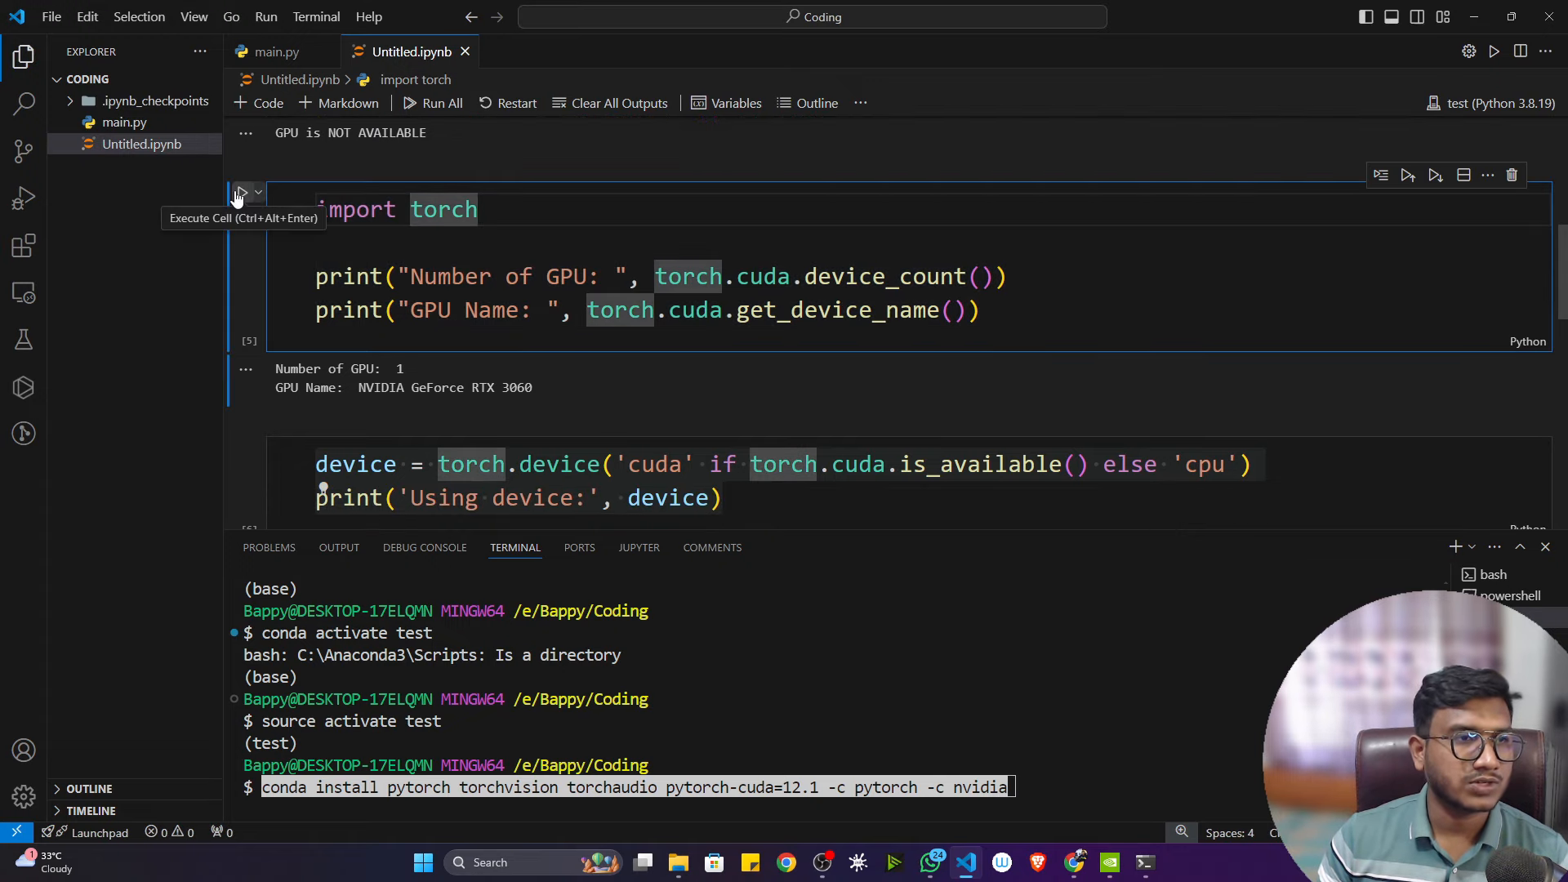
drag(657, 220, 300, 191)
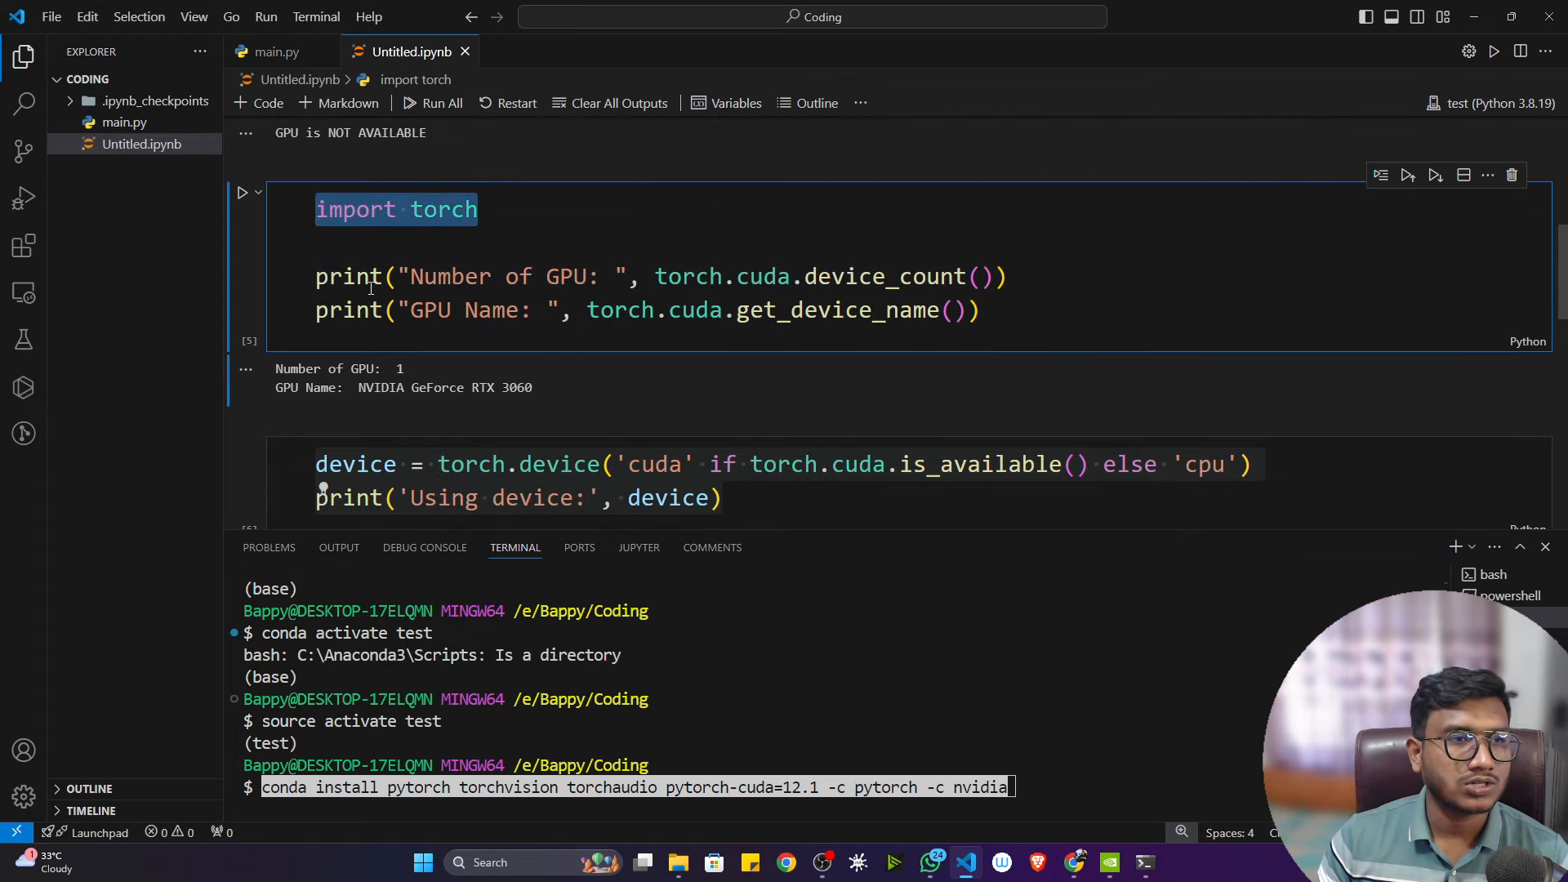
drag(343, 276, 715, 270)
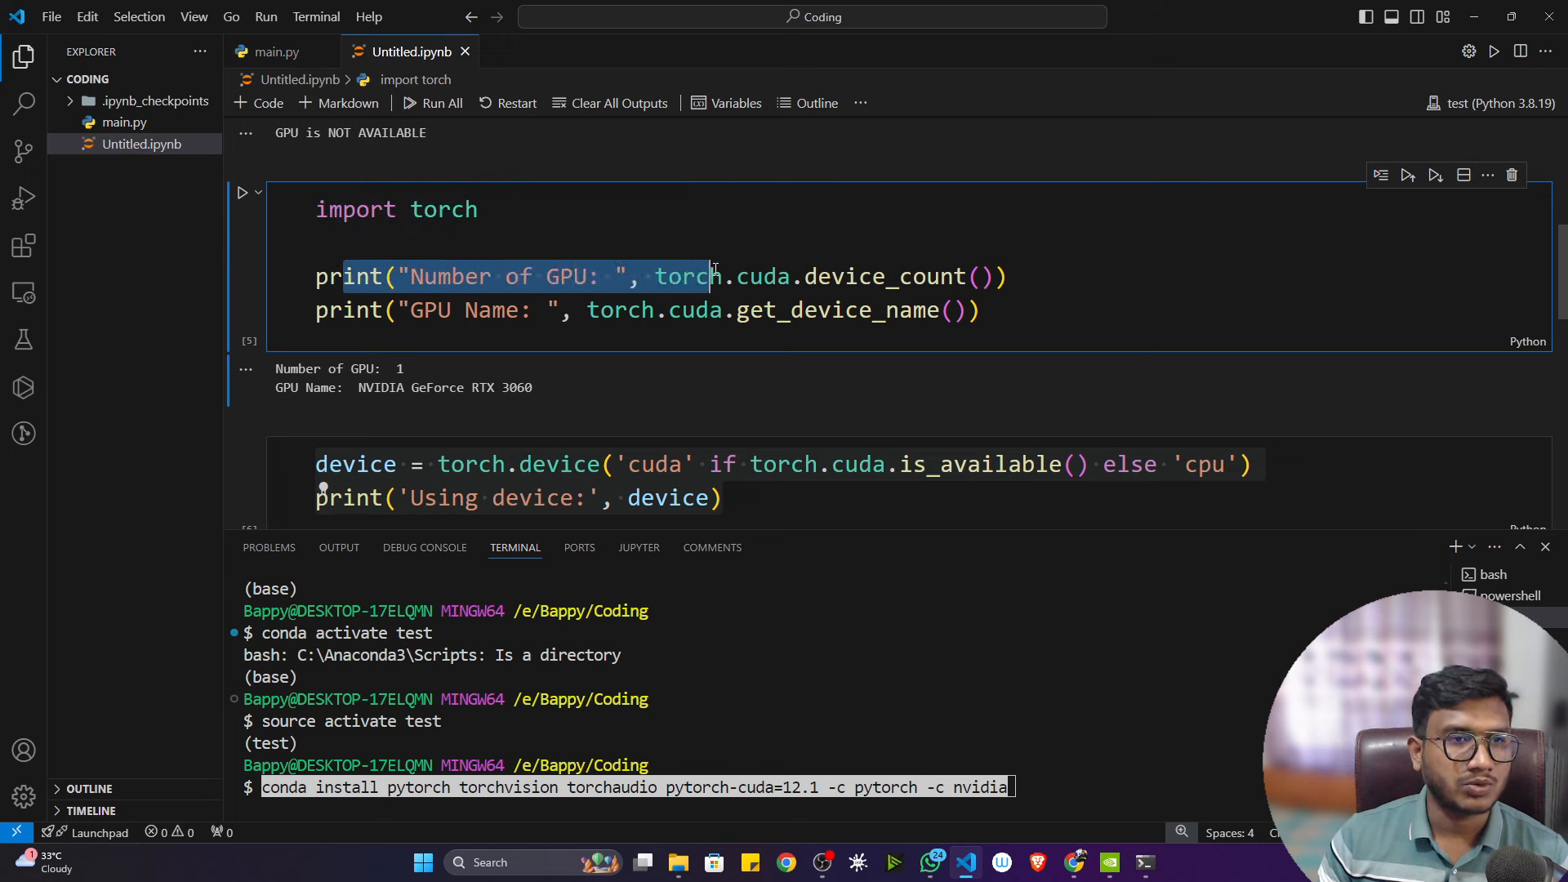
click(737, 276)
click(644, 277)
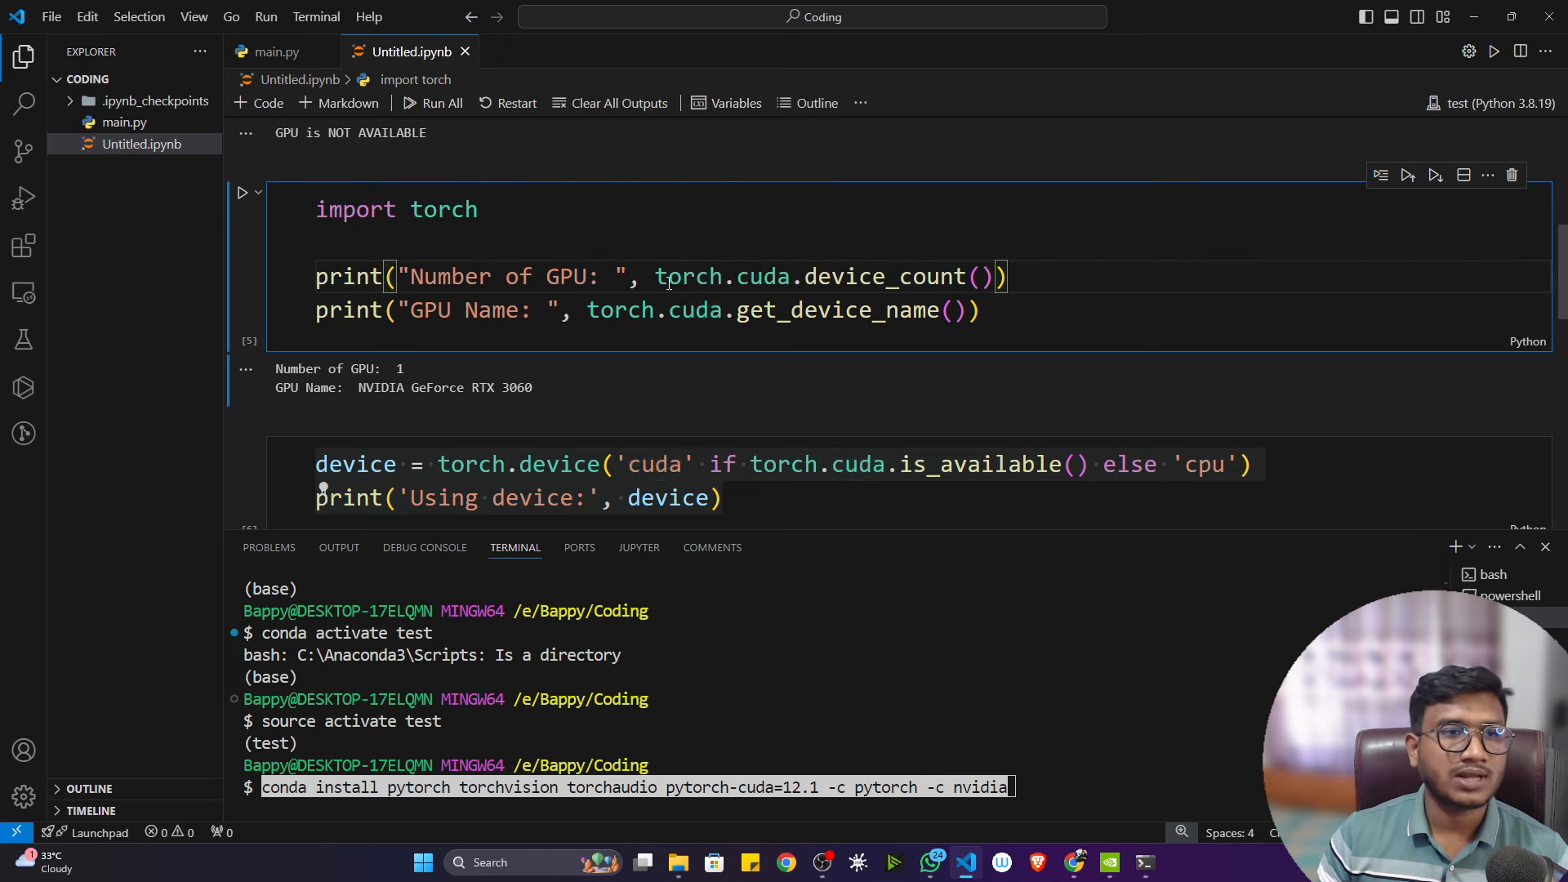
drag(655, 278, 994, 280)
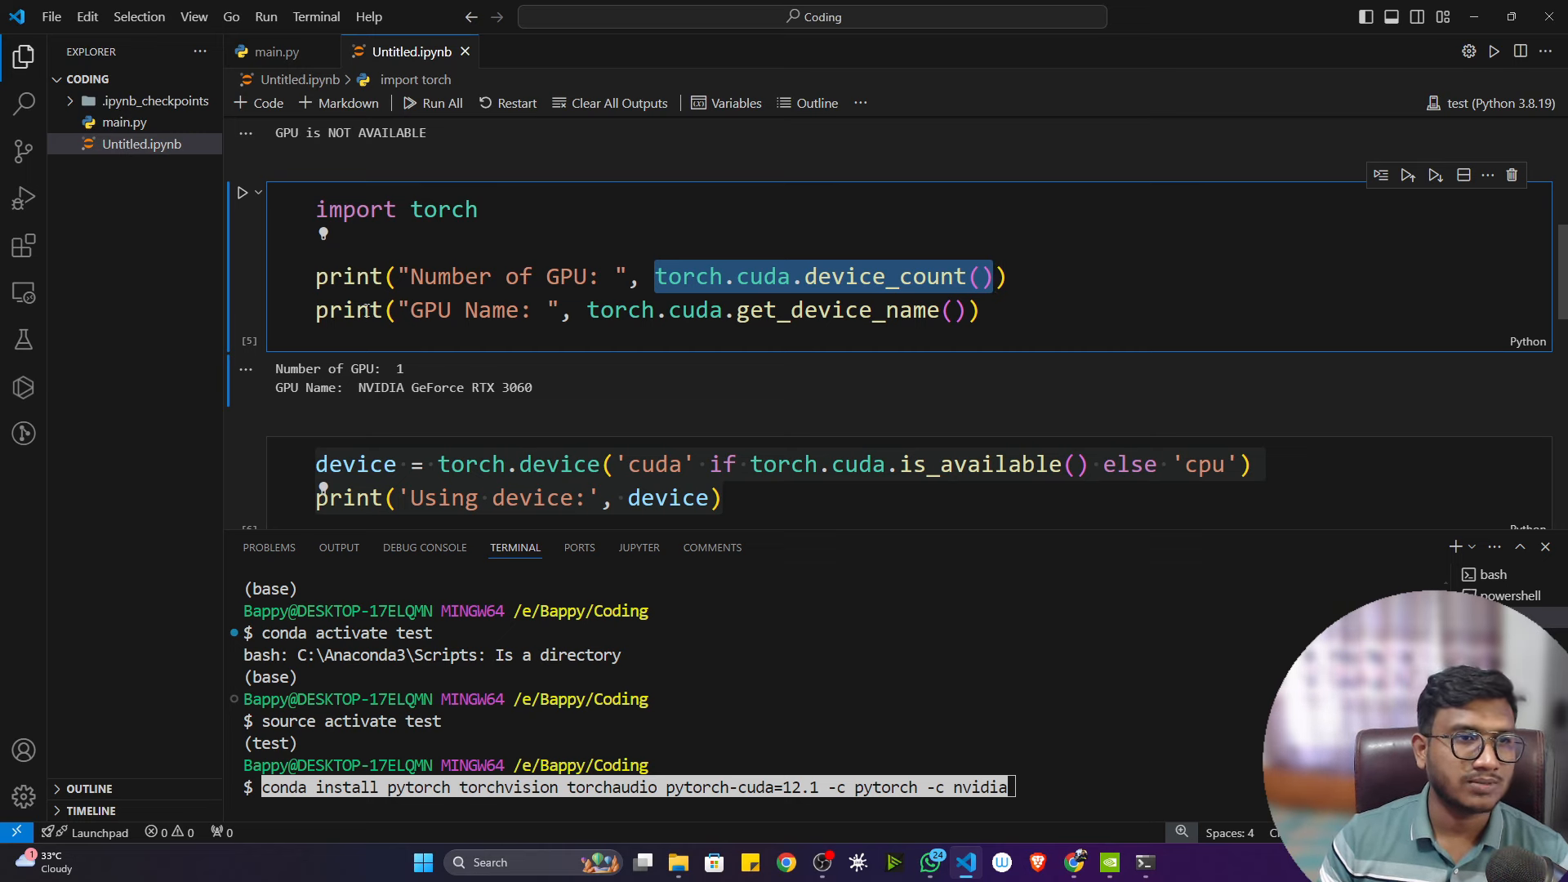
drag(411, 310, 519, 310)
drag(628, 310, 917, 320)
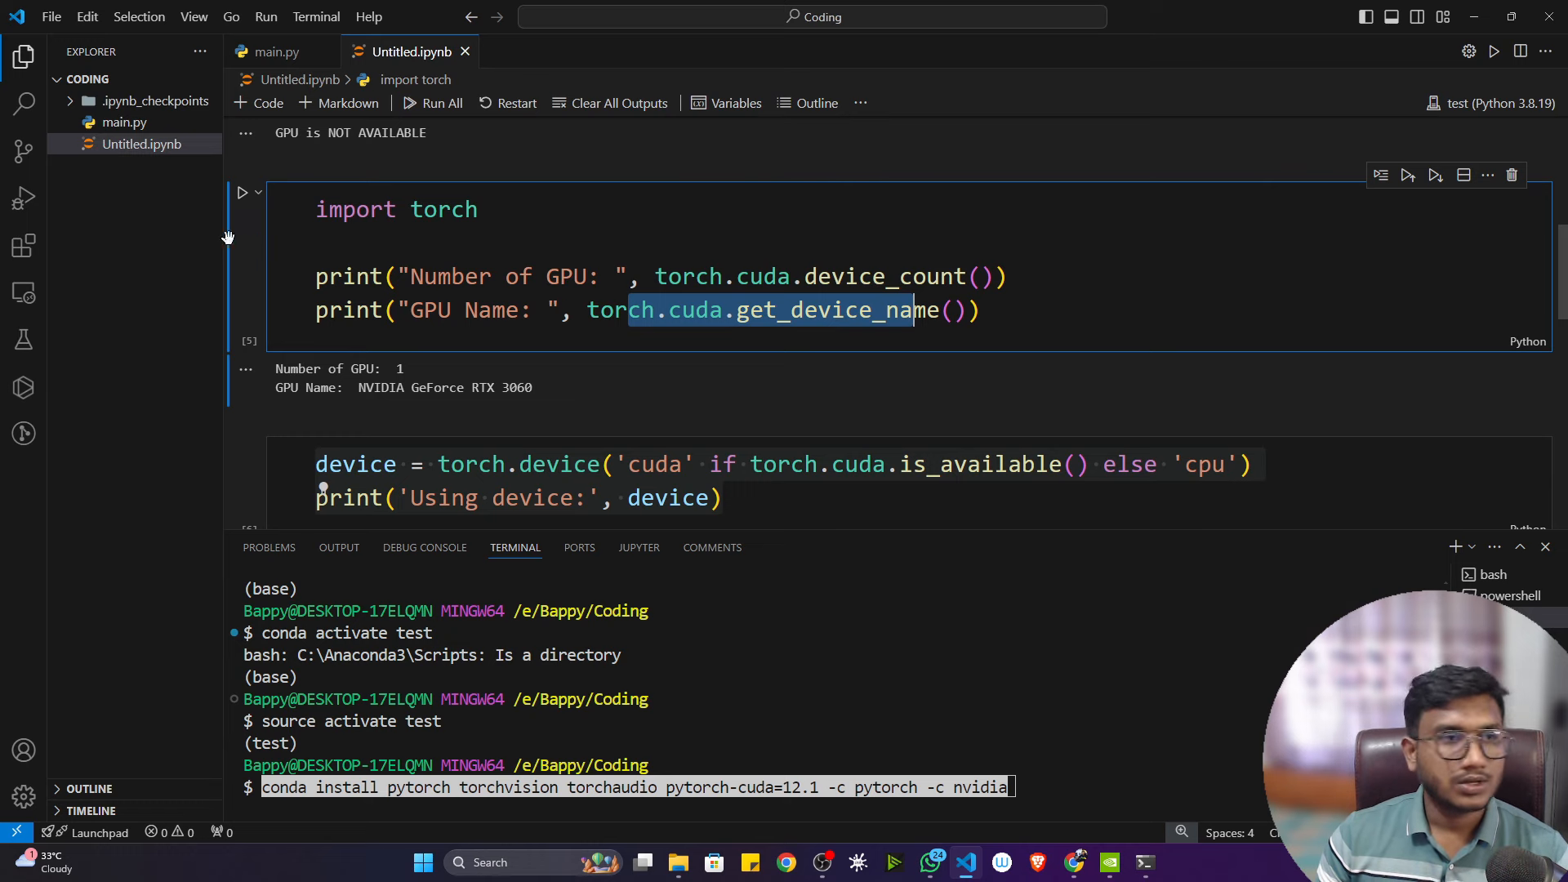
click(242, 192)
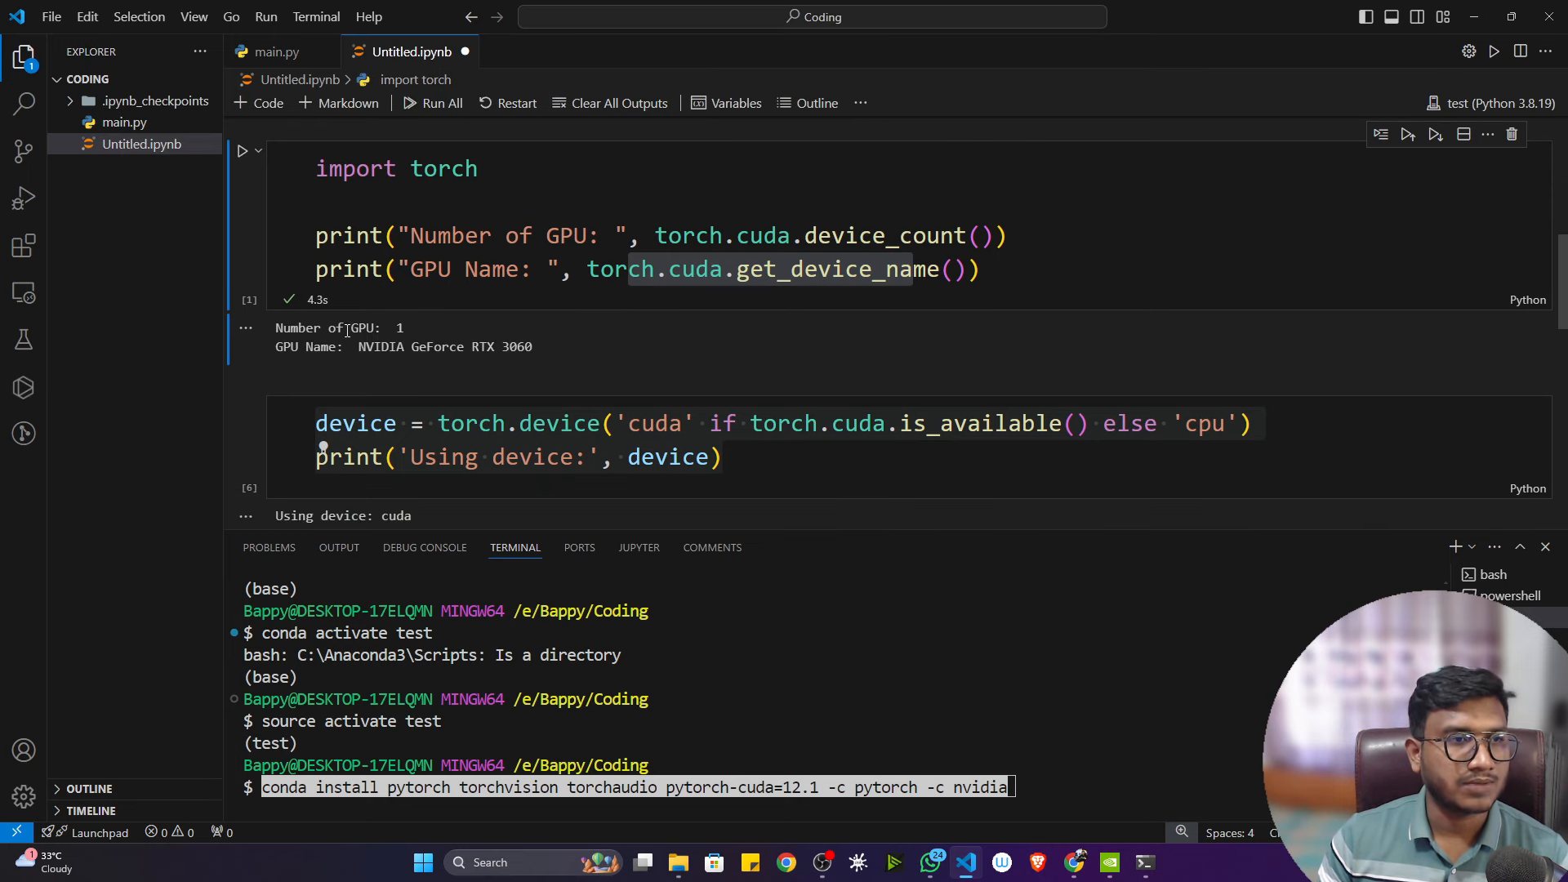
click(347, 330)
drag(409, 347, 560, 353)
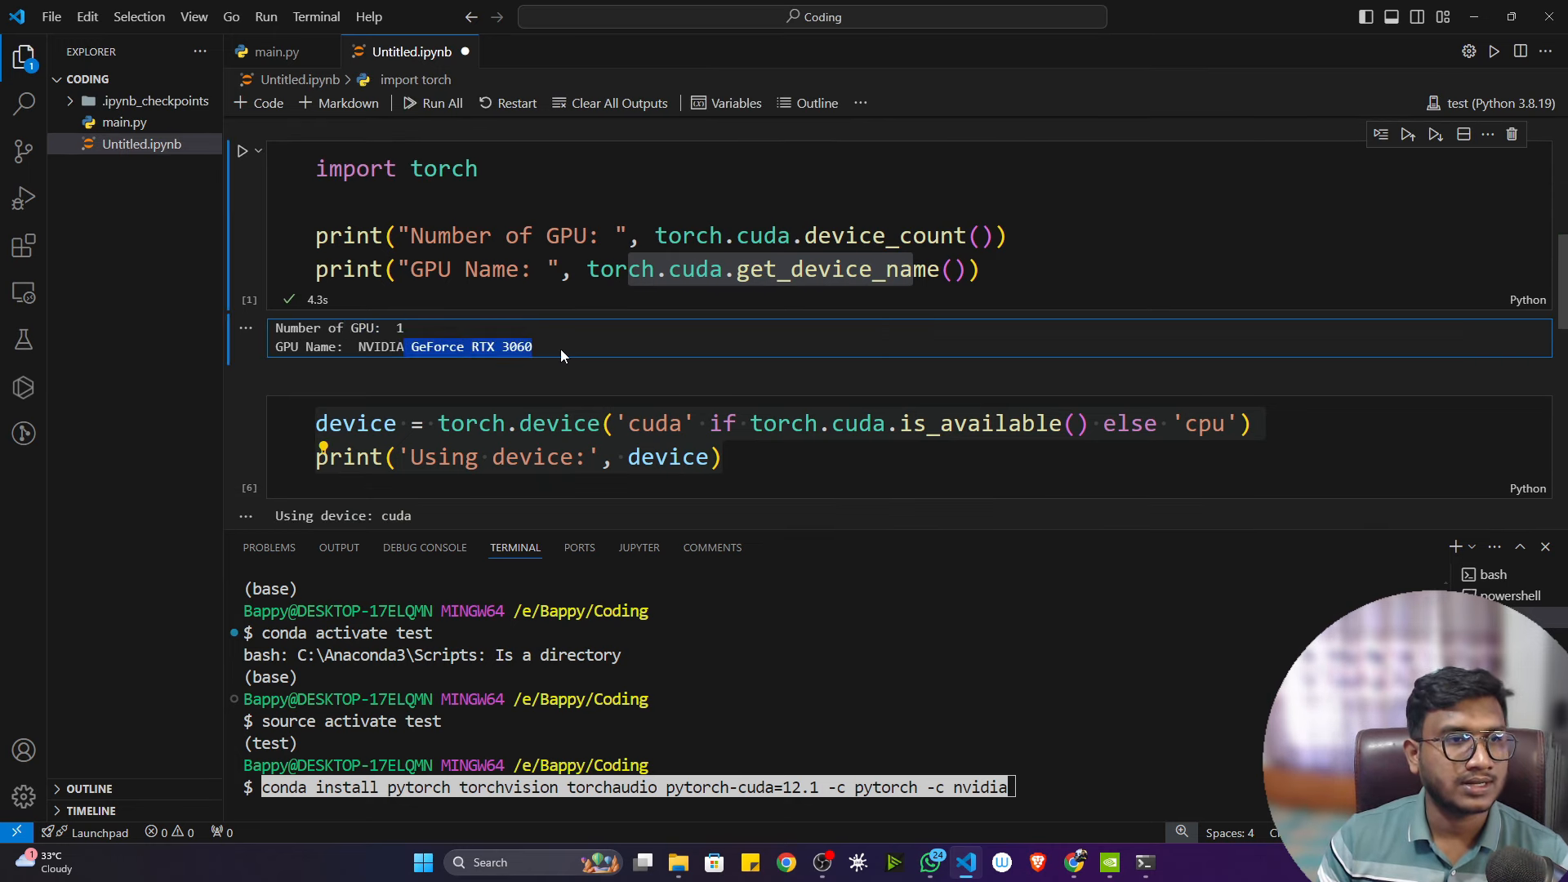
- Run the notebook cell that sets the torch device to 'cuda' if available, else 'cpu', and check the printed device
scroll(562, 352, down, 2)
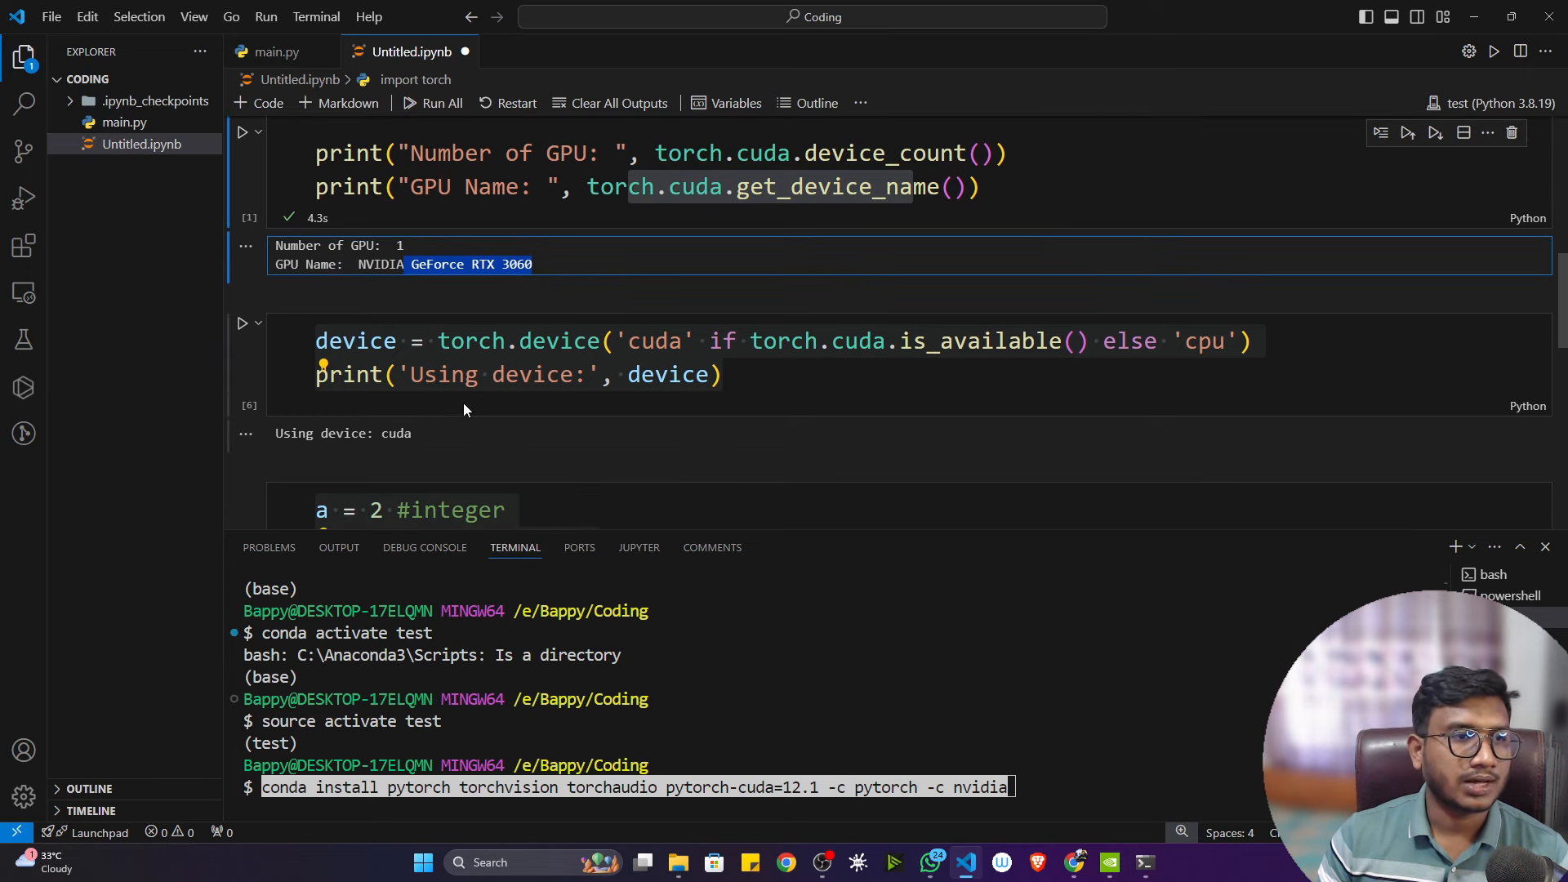
click(461, 403)
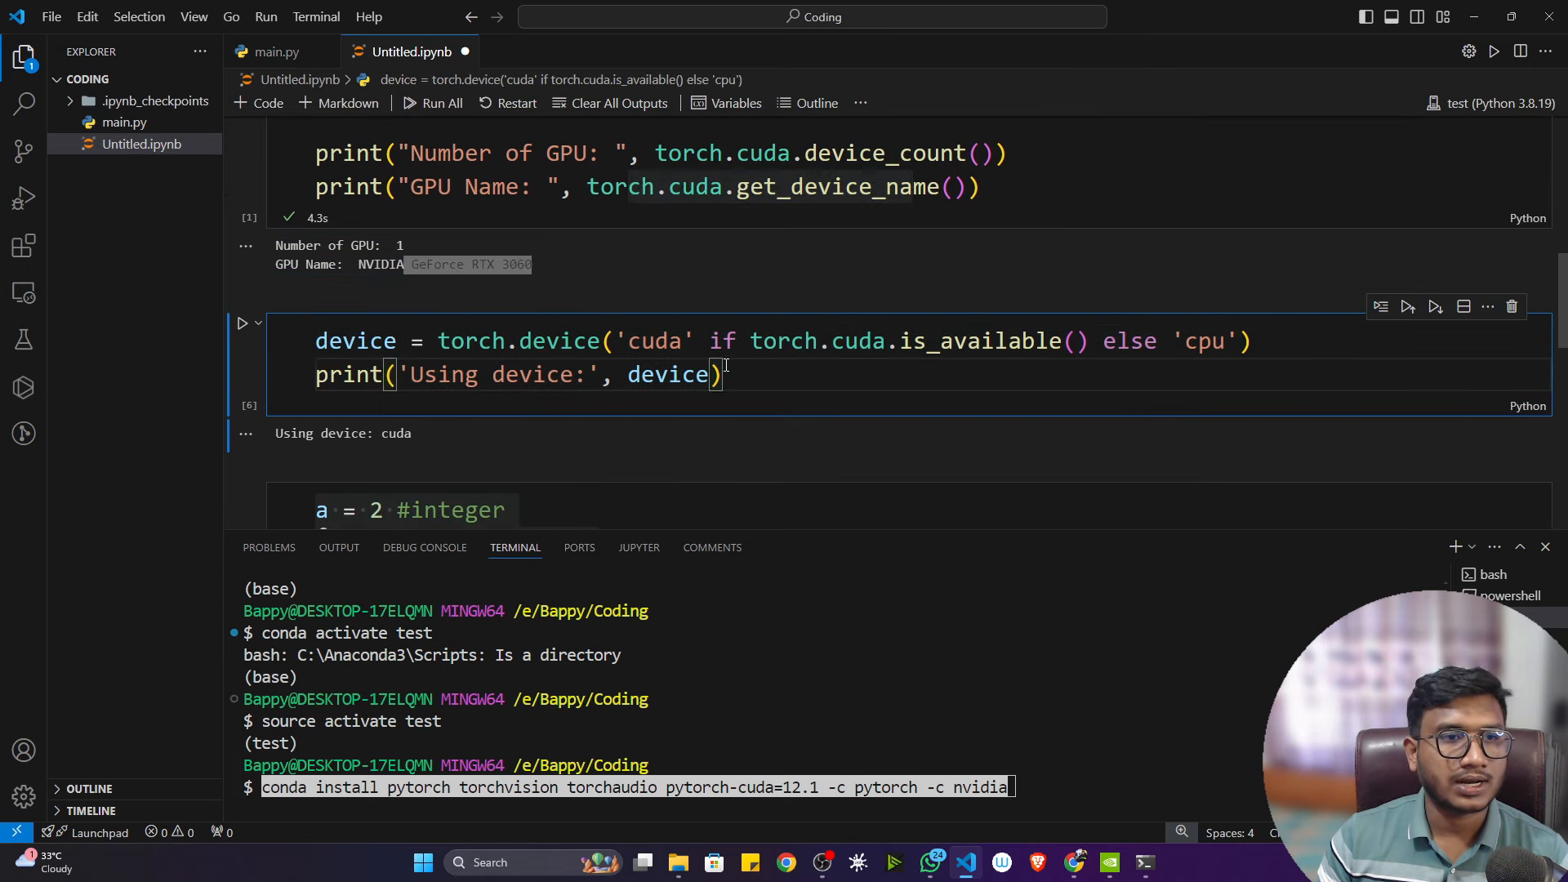
drag(776, 345, 1063, 348)
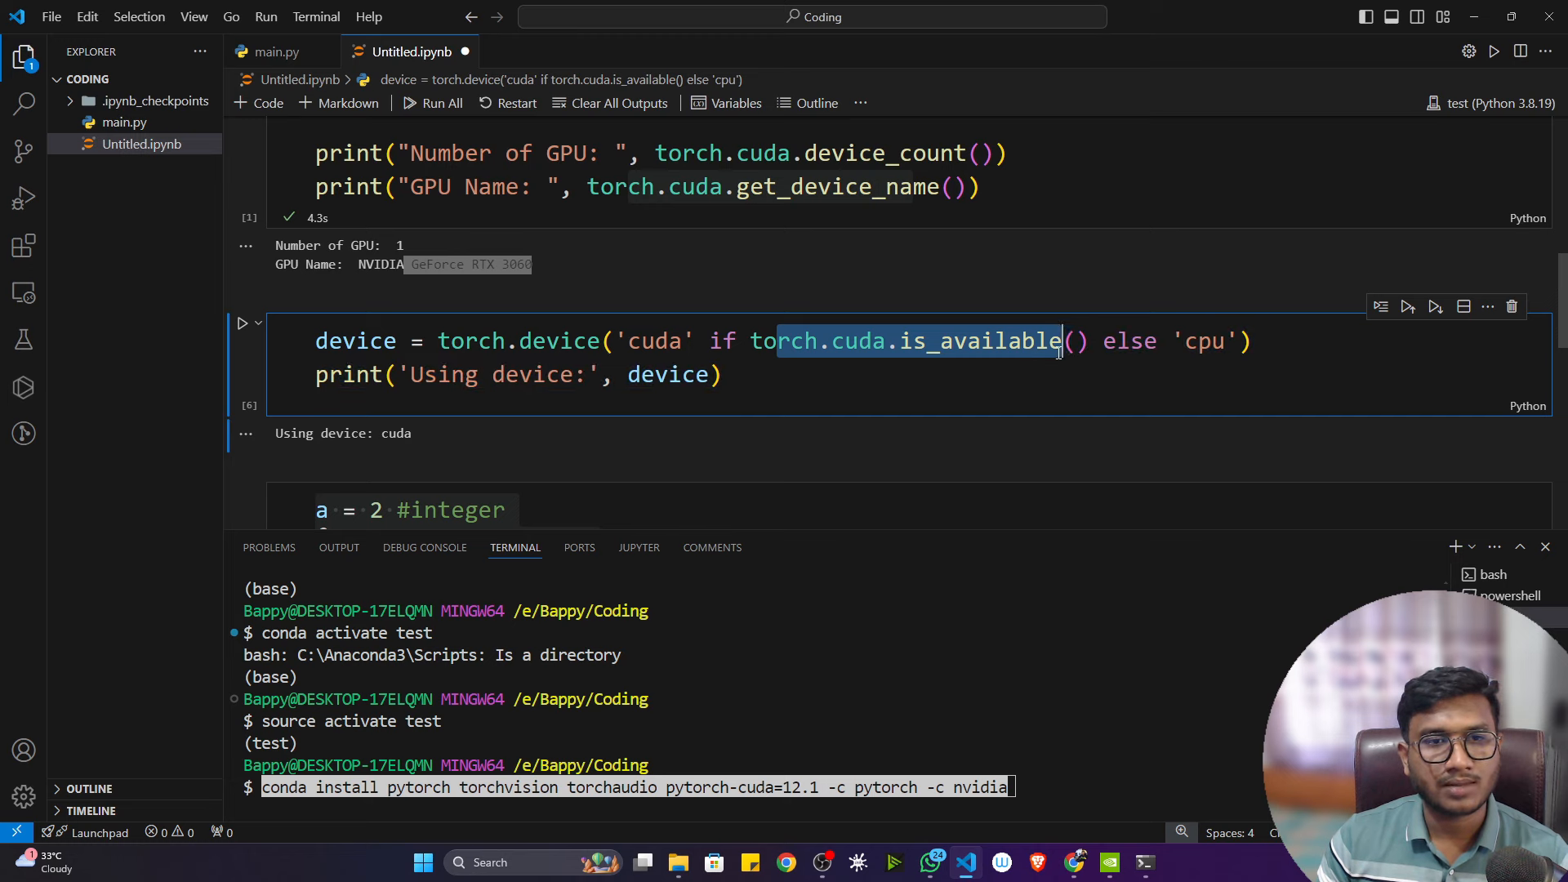
drag(643, 343, 684, 341)
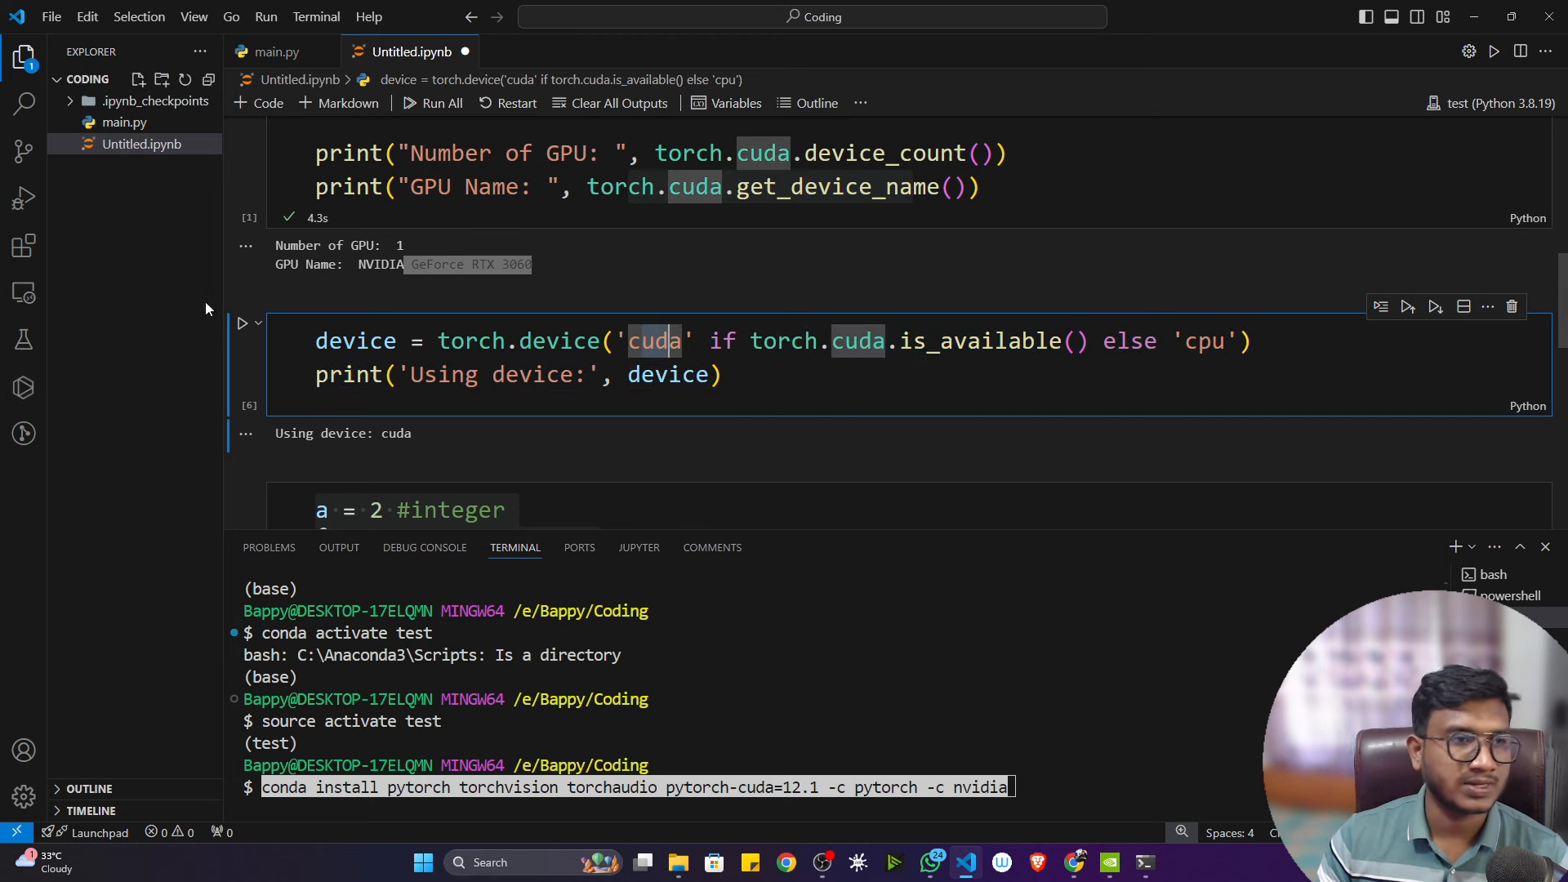
click(243, 323)
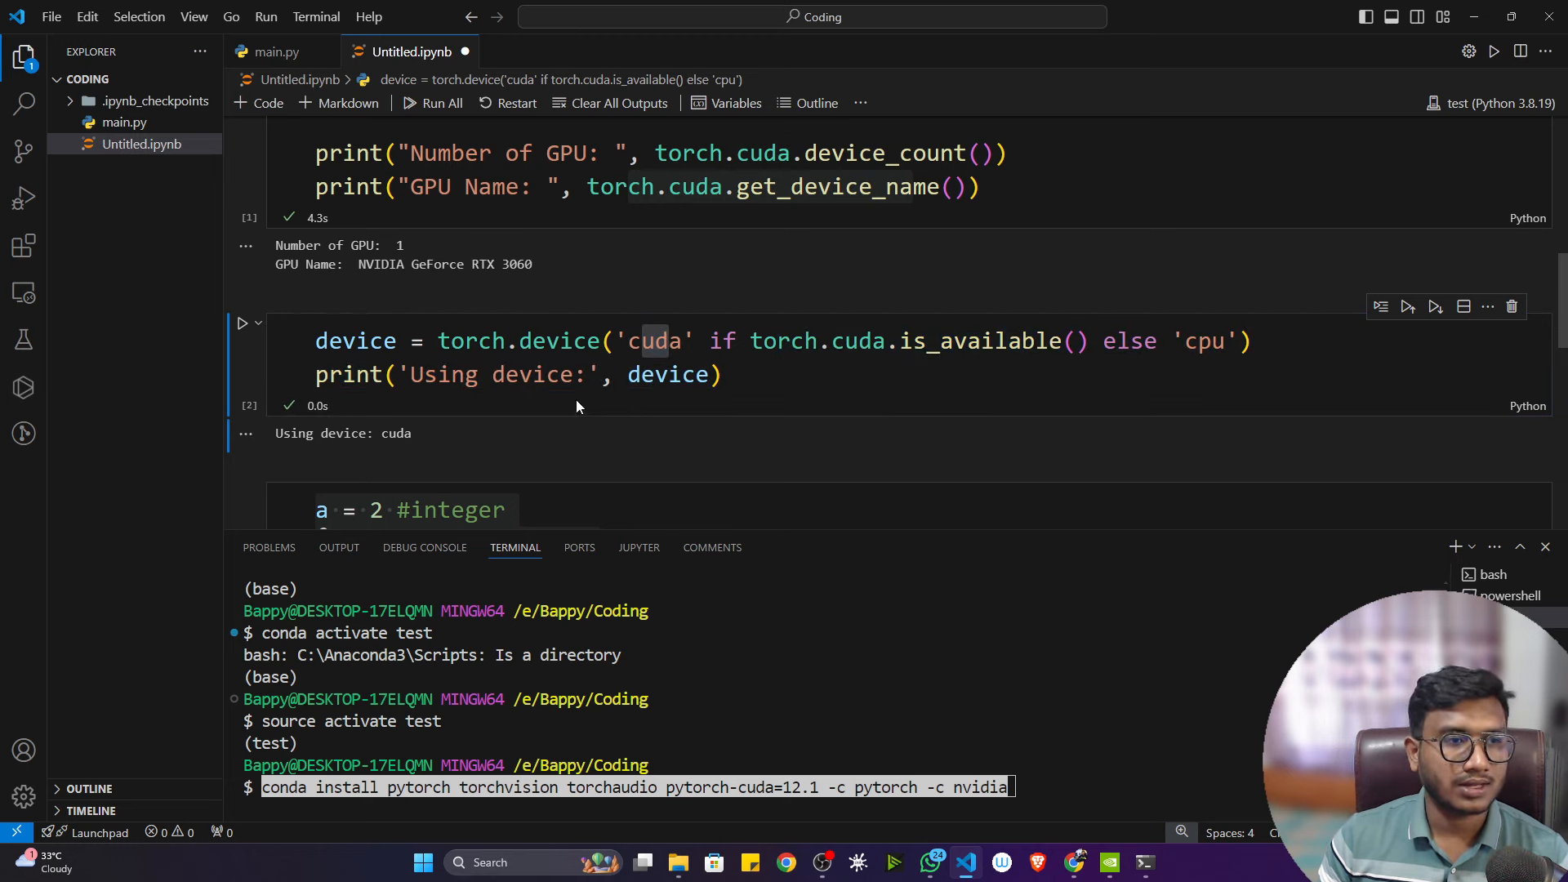
drag(357, 431, 434, 428)
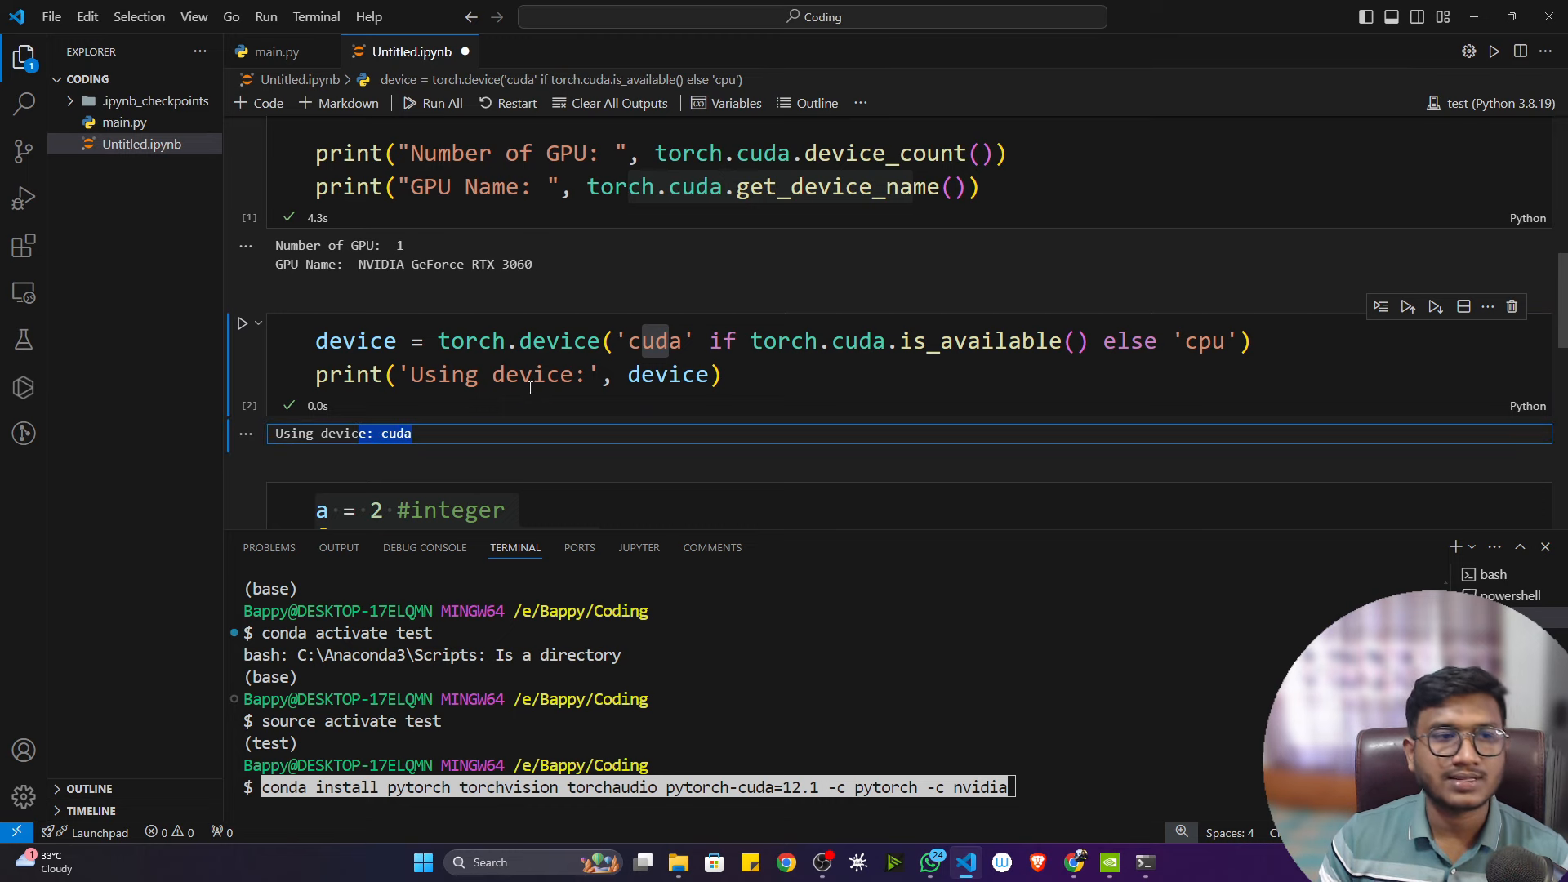
scroll(519, 422, up, 1)
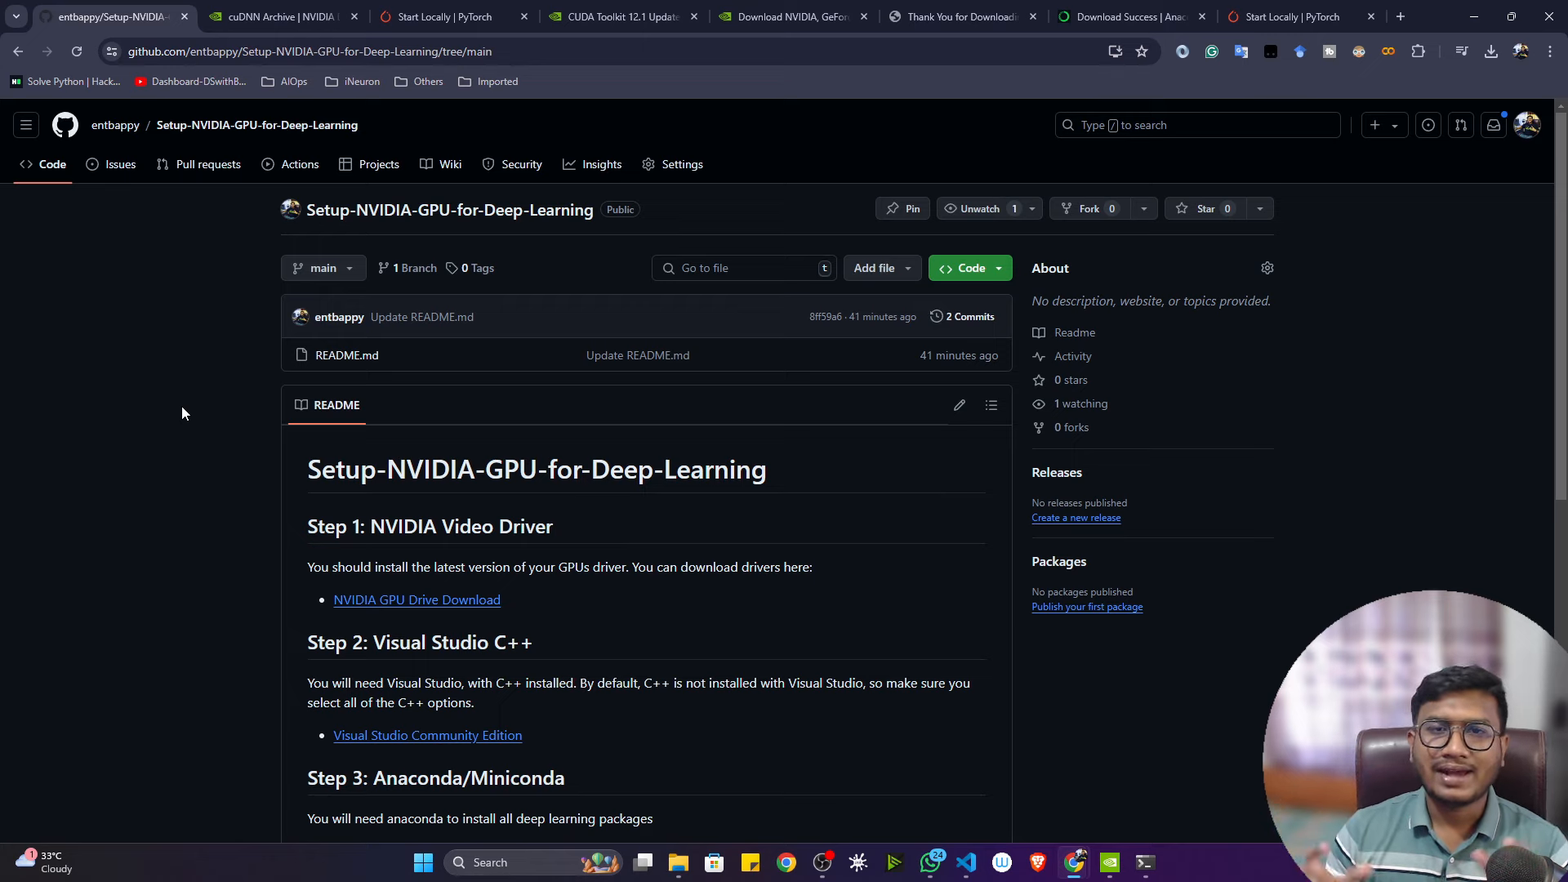
- In the browser, open TensorFlow's pip installation guide in a new tab and read the "tensorflow<2.11" install command for Windows Native
click(1401, 17)
text(tens)
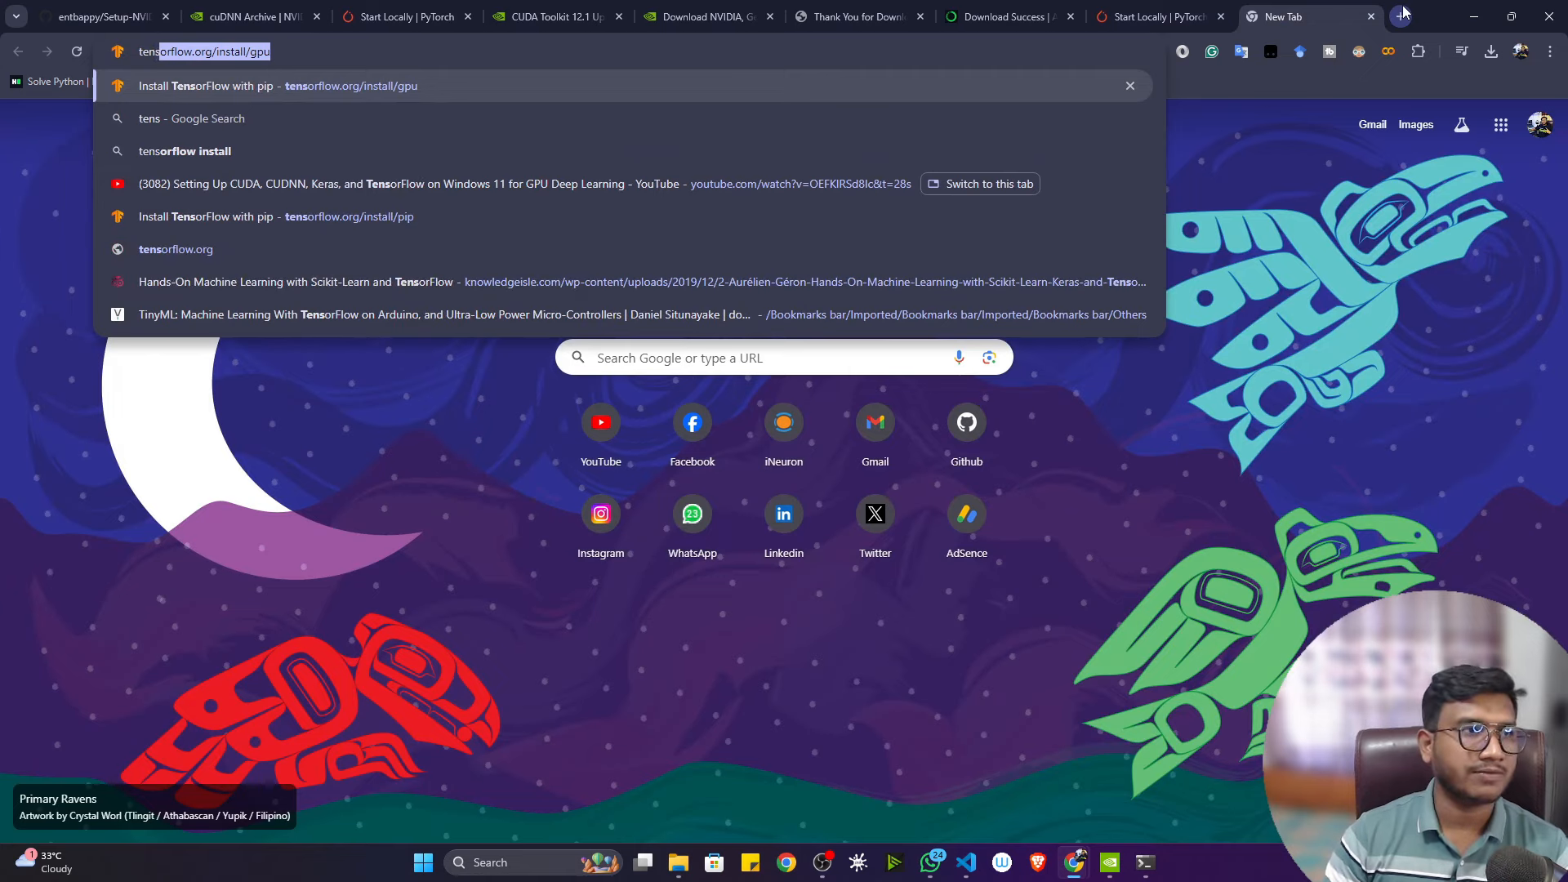
key(Return)
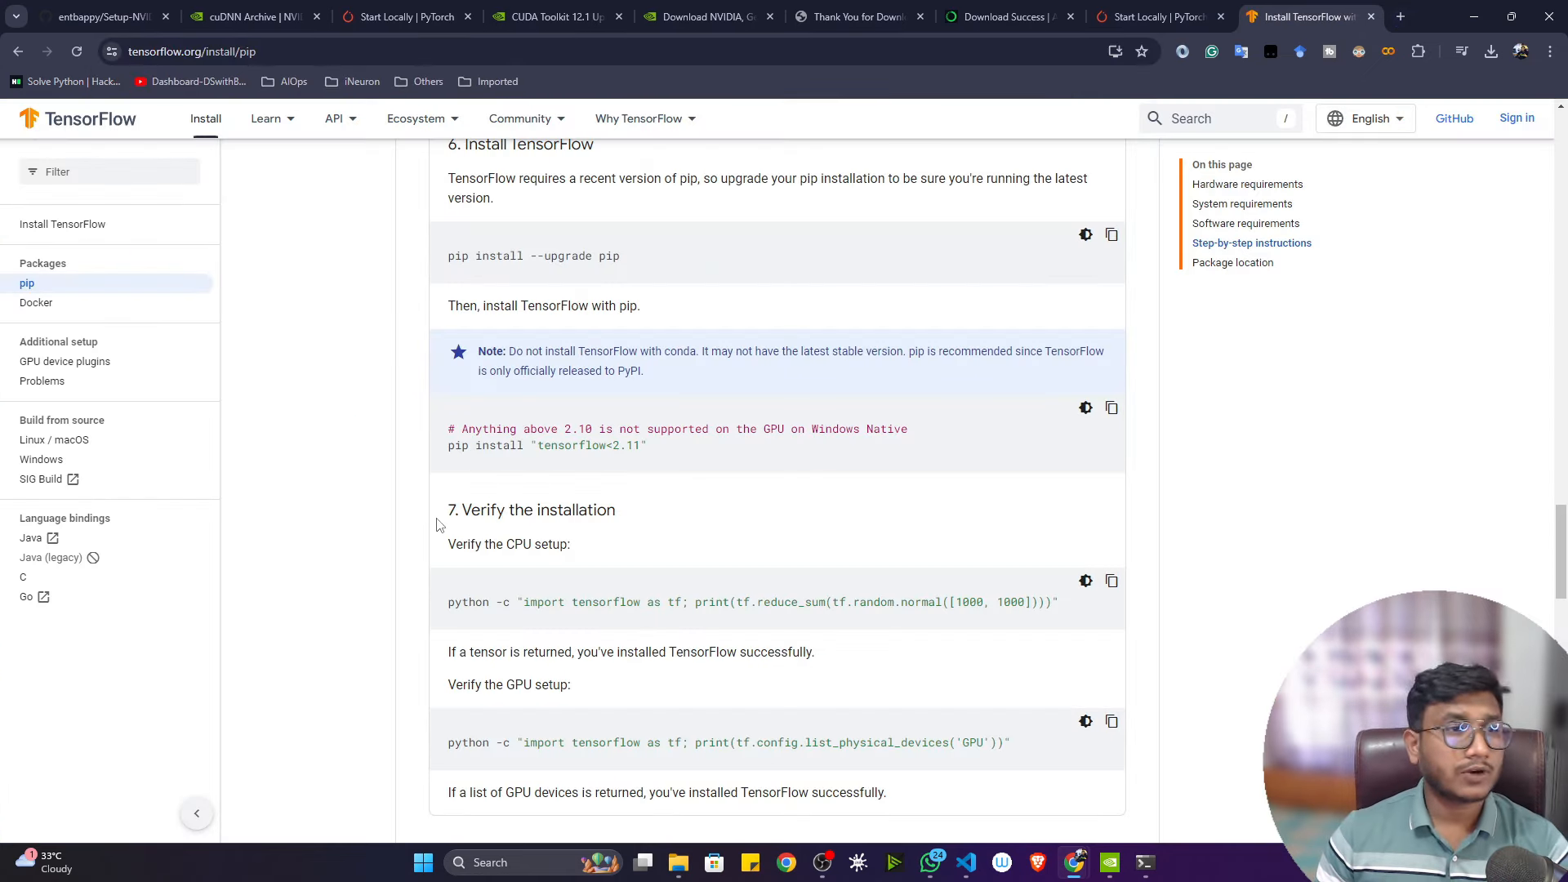
scroll(431, 516, up, 1)
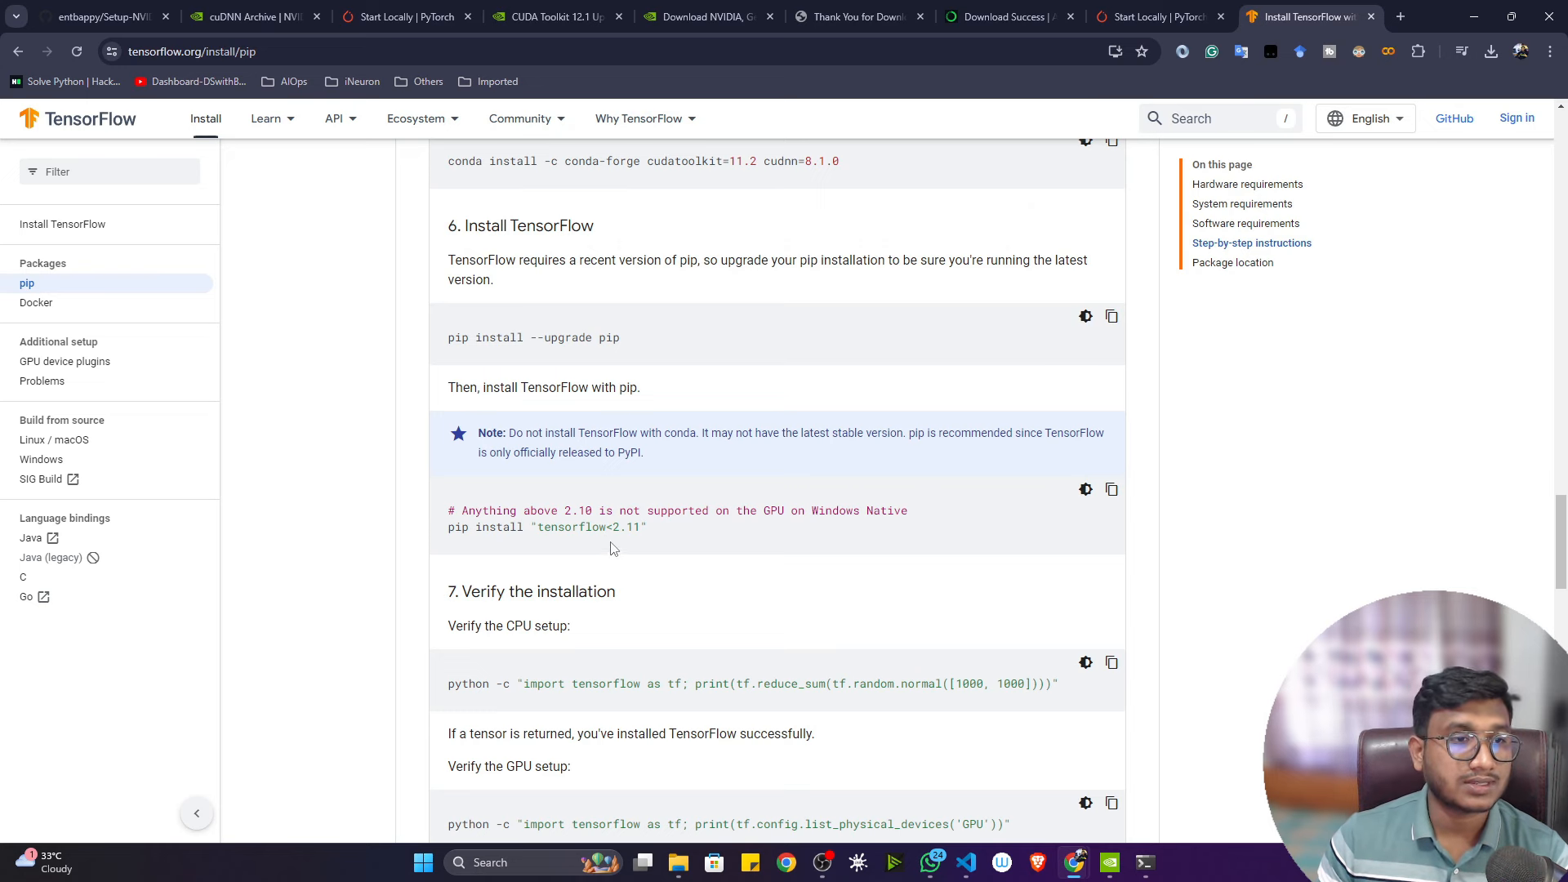
scroll(556, 535, down, 1)
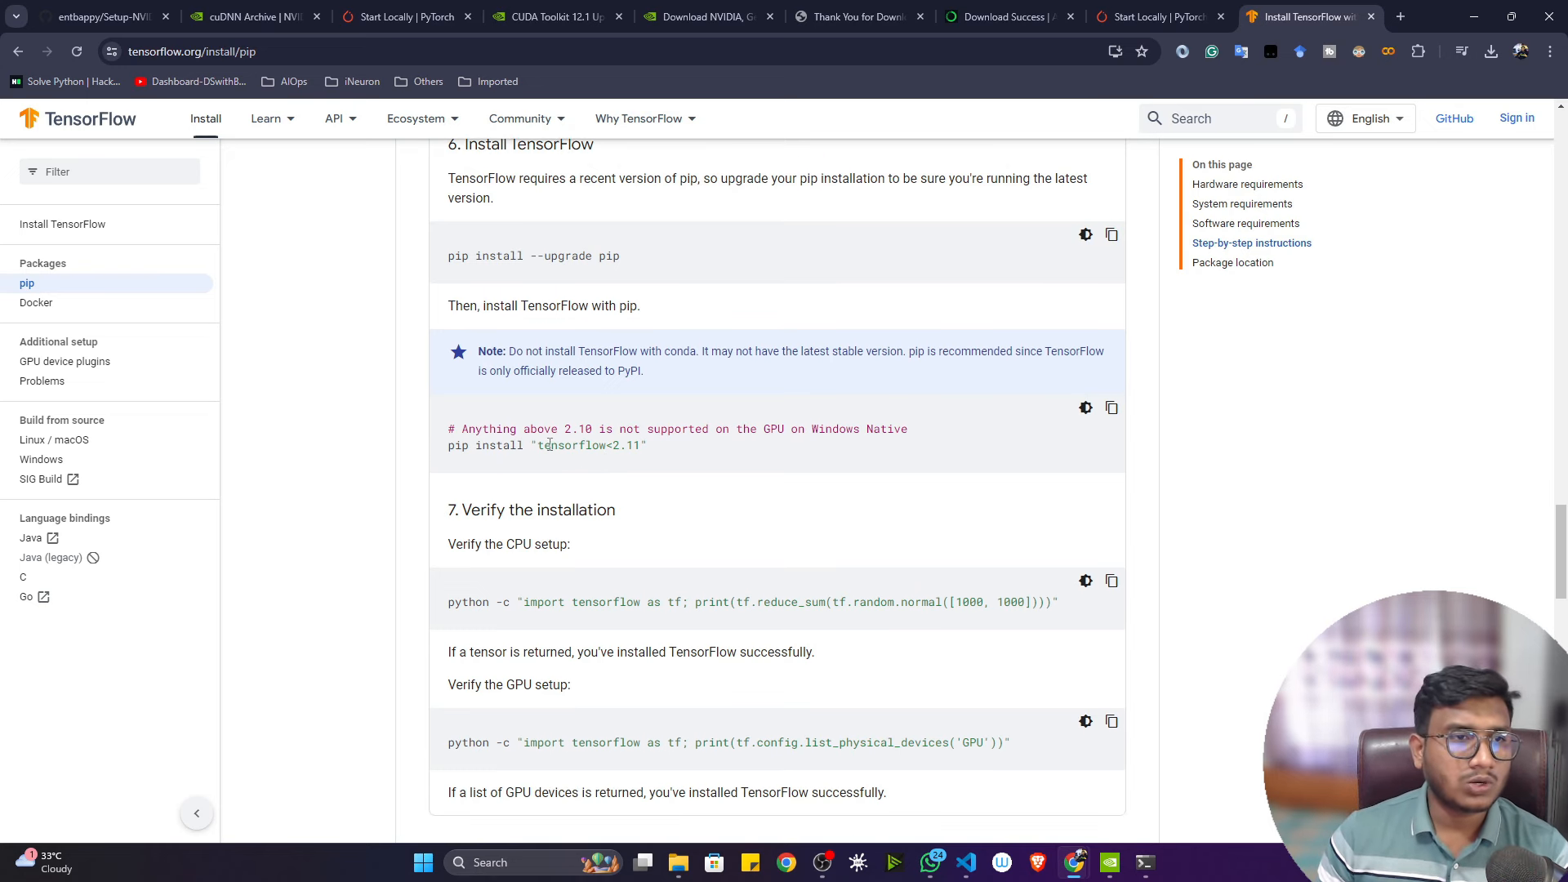
drag(552, 445, 675, 446)
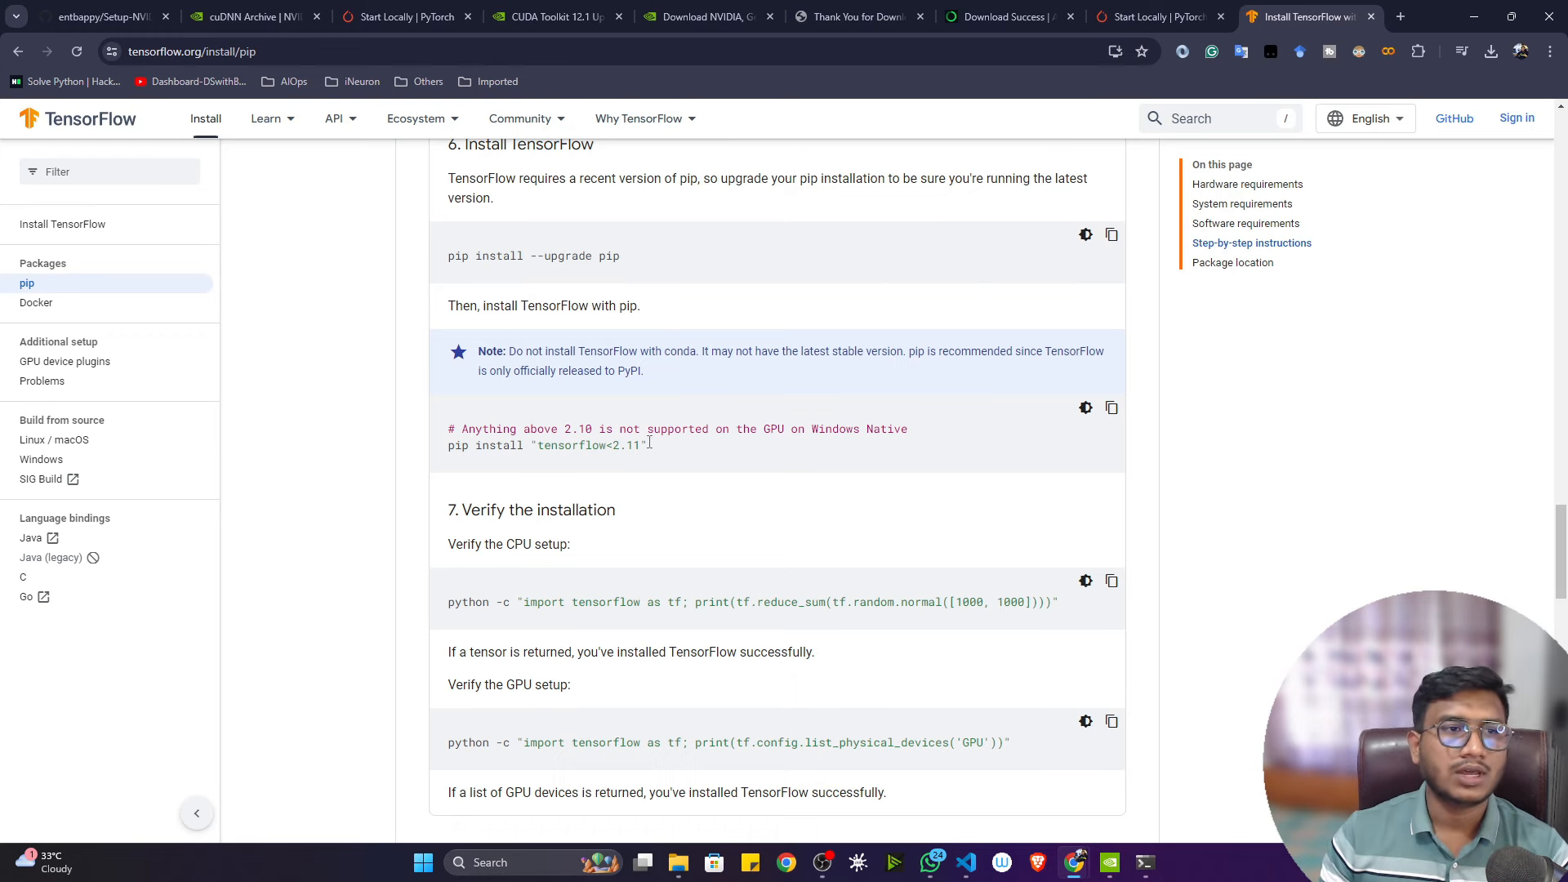
- Search the web for "wsl 2" in a new tab and highlight the Windows Subsystem for Linux heading
click(1395, 20)
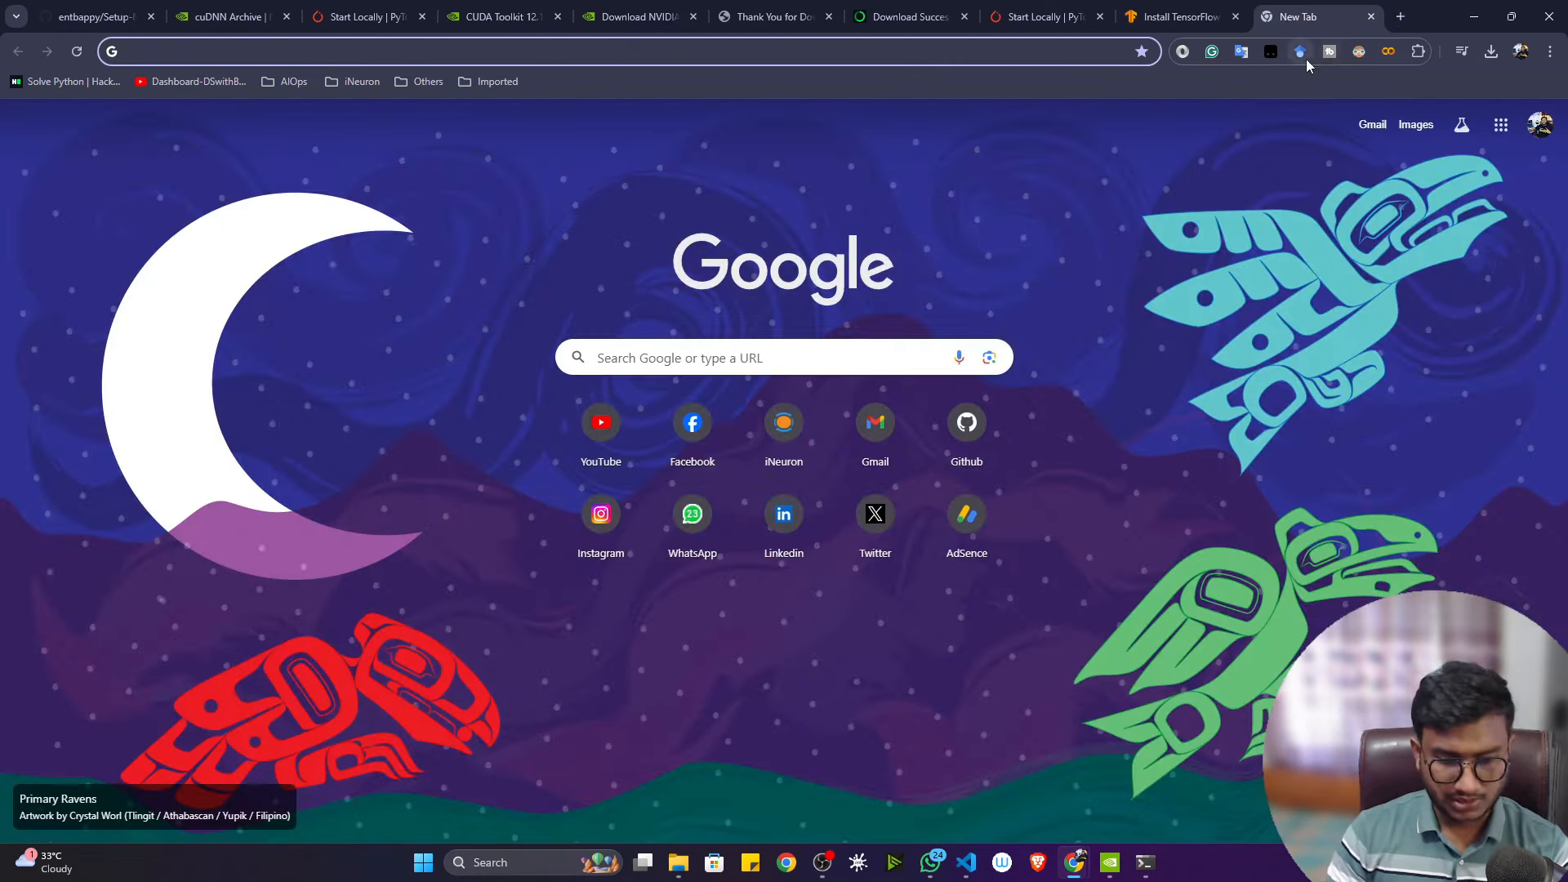
text(wsl 2)
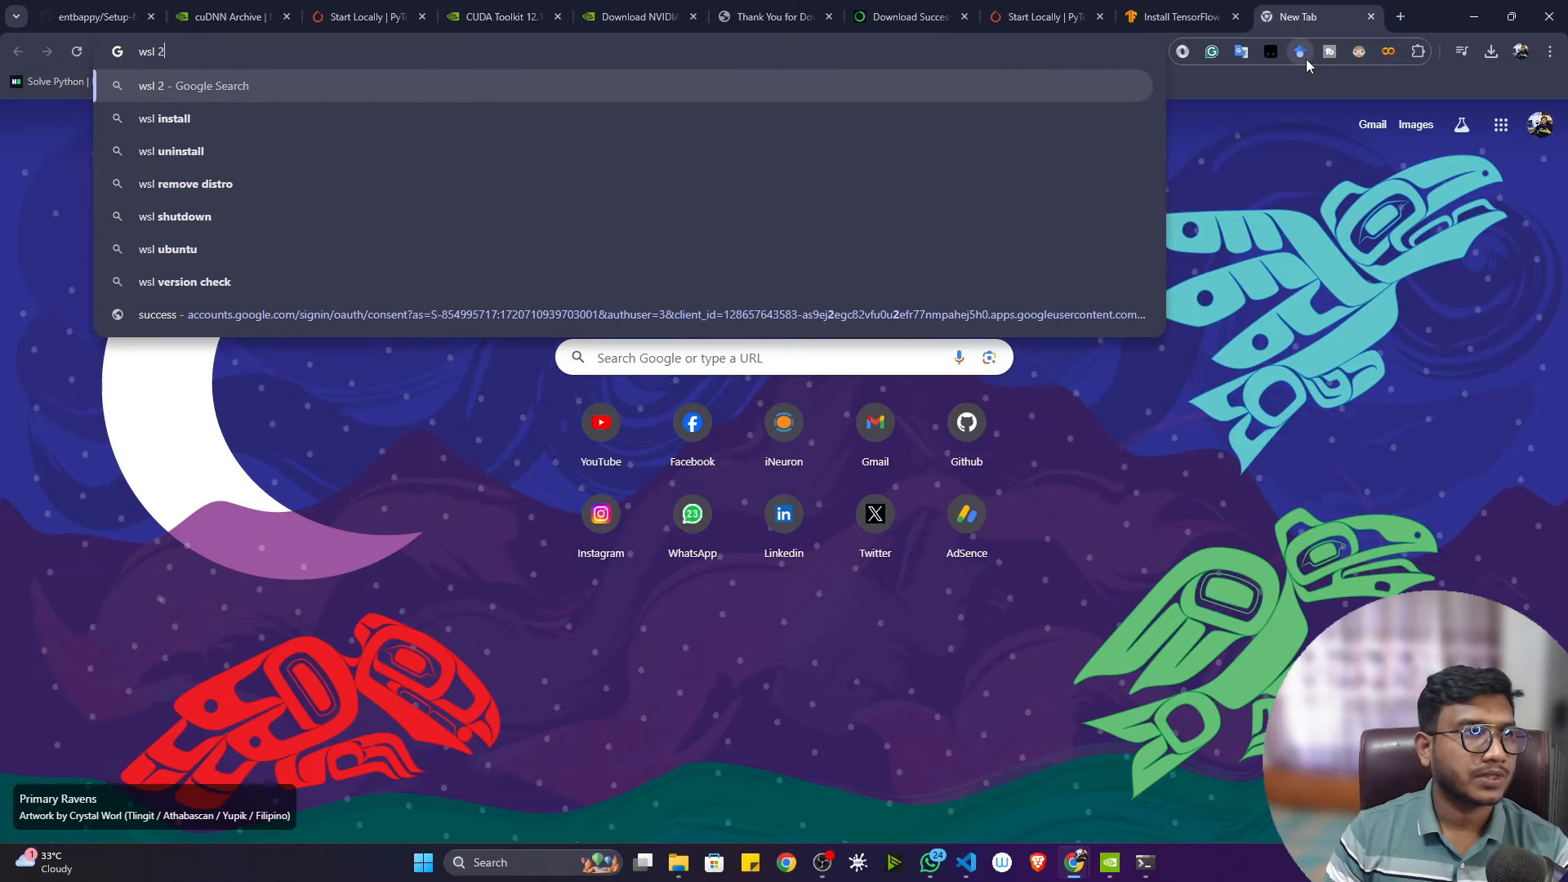
key(Return)
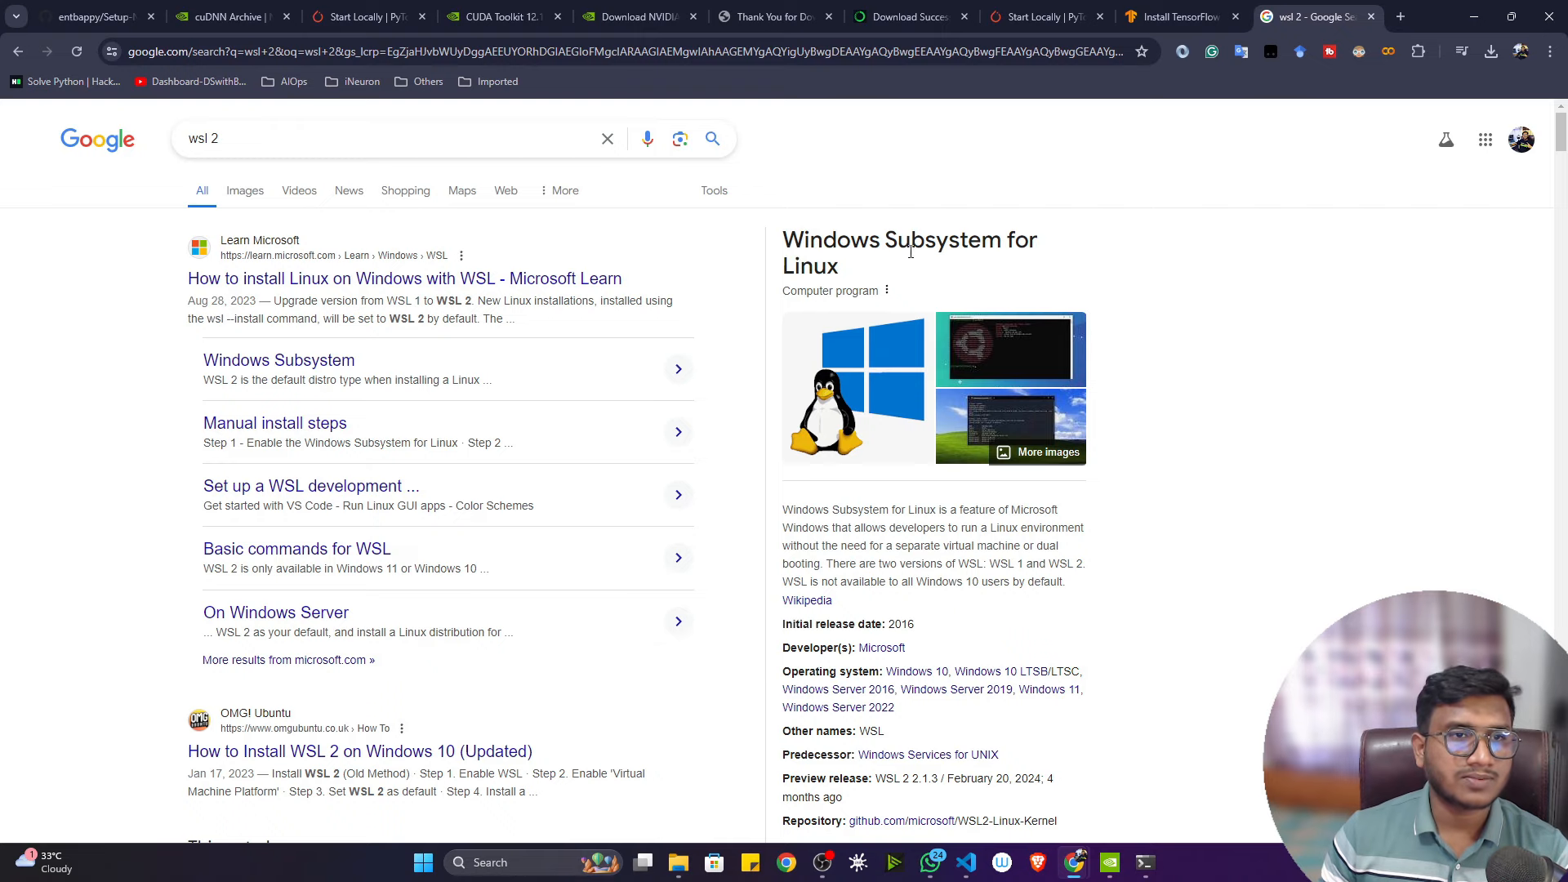
triple_click(832, 264)
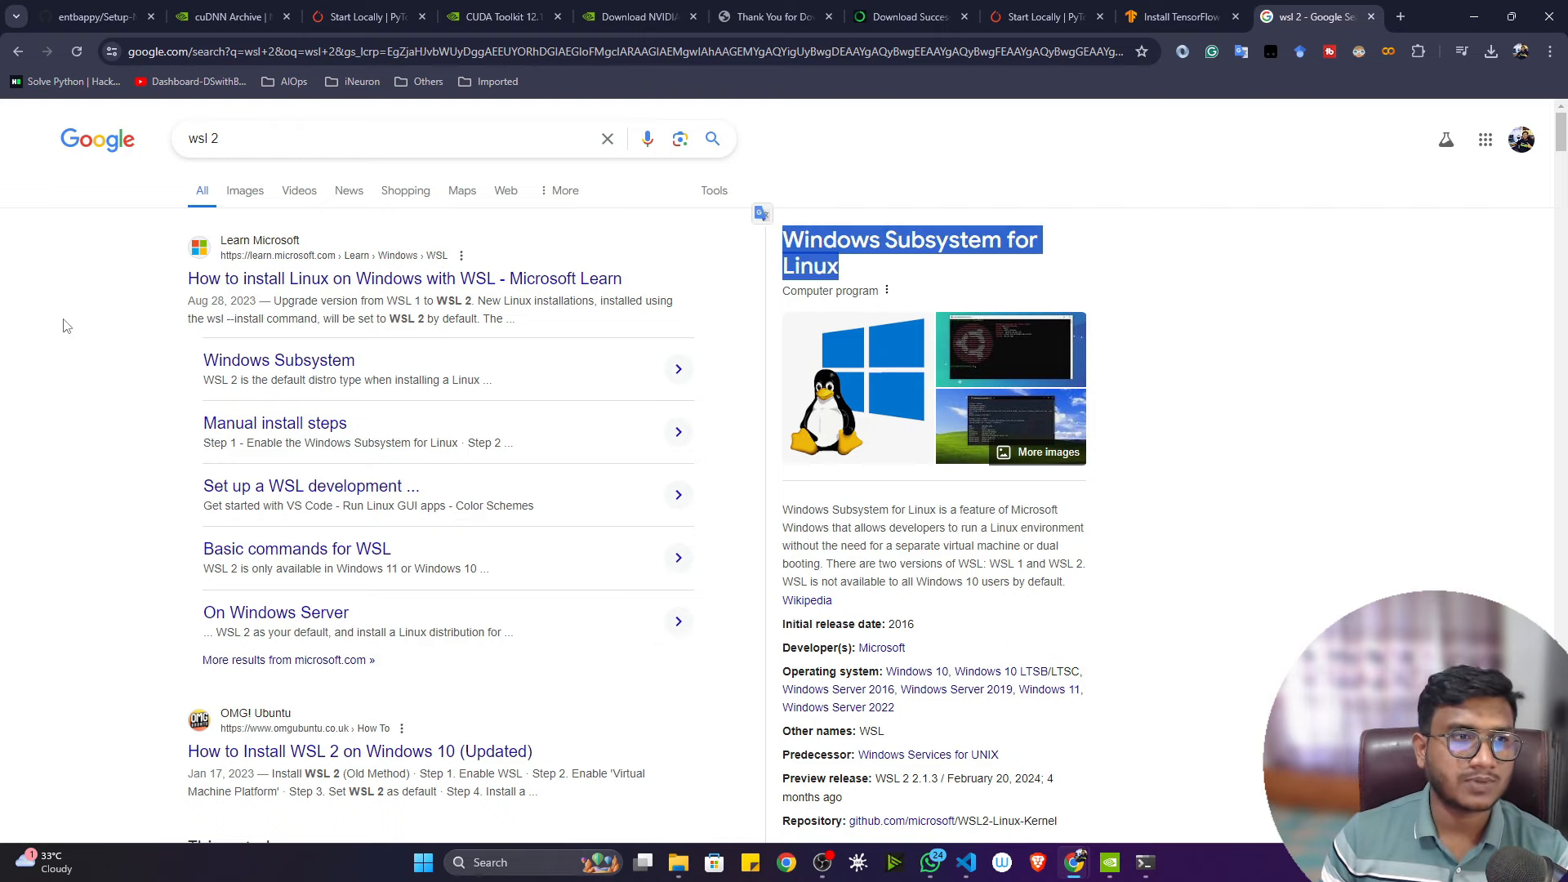
- Compare the TensorFlow guide's GPU version limit for Windows Native with the WSL 2 search results
click(1041, 16)
click(1176, 16)
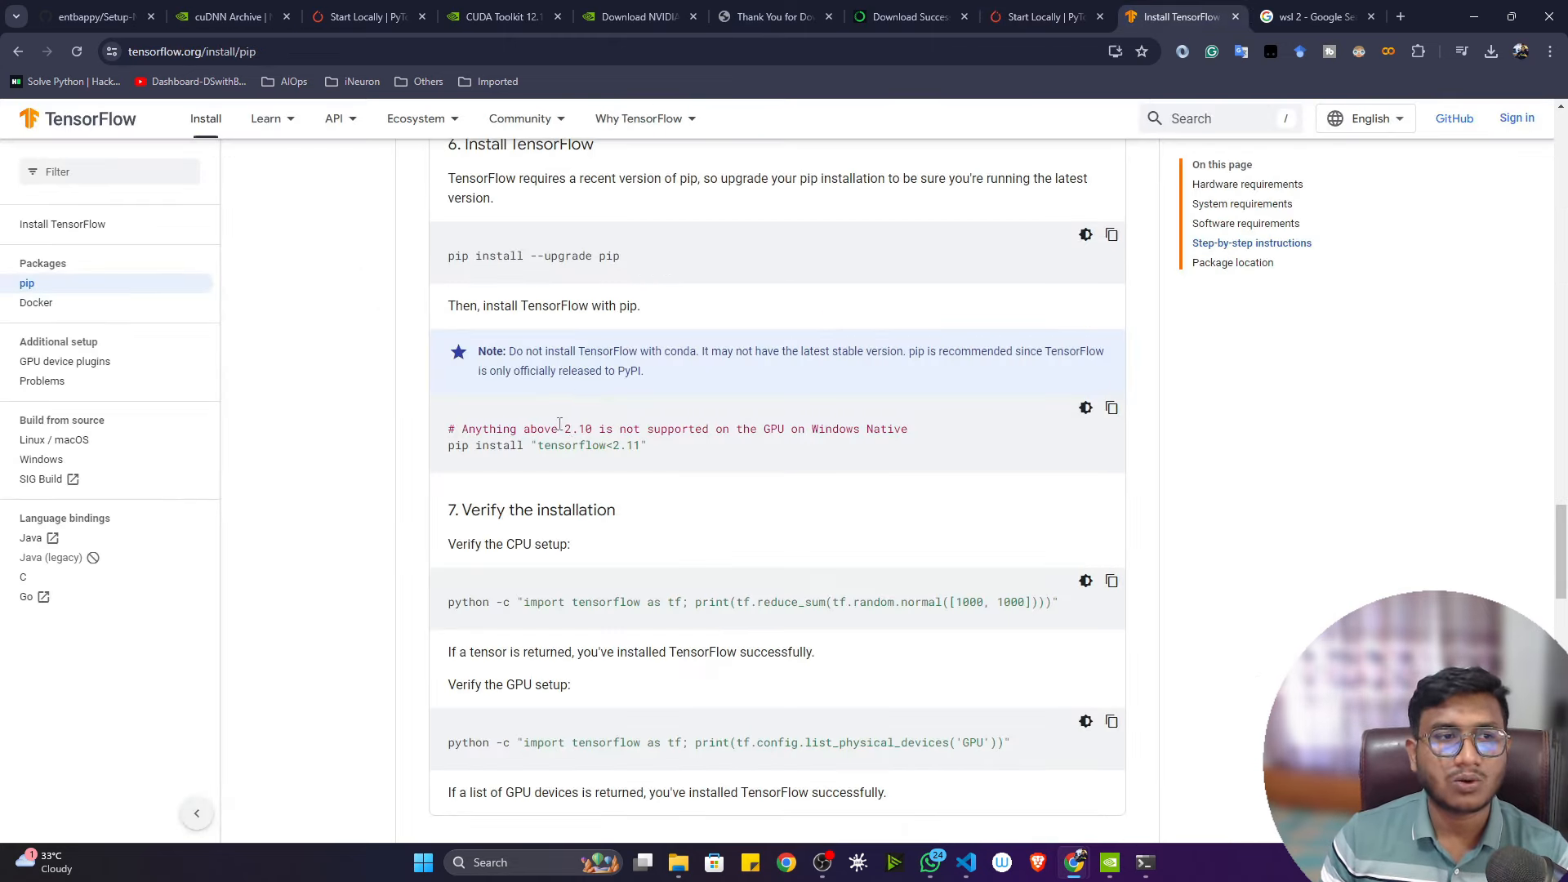
drag(559, 426, 578, 428)
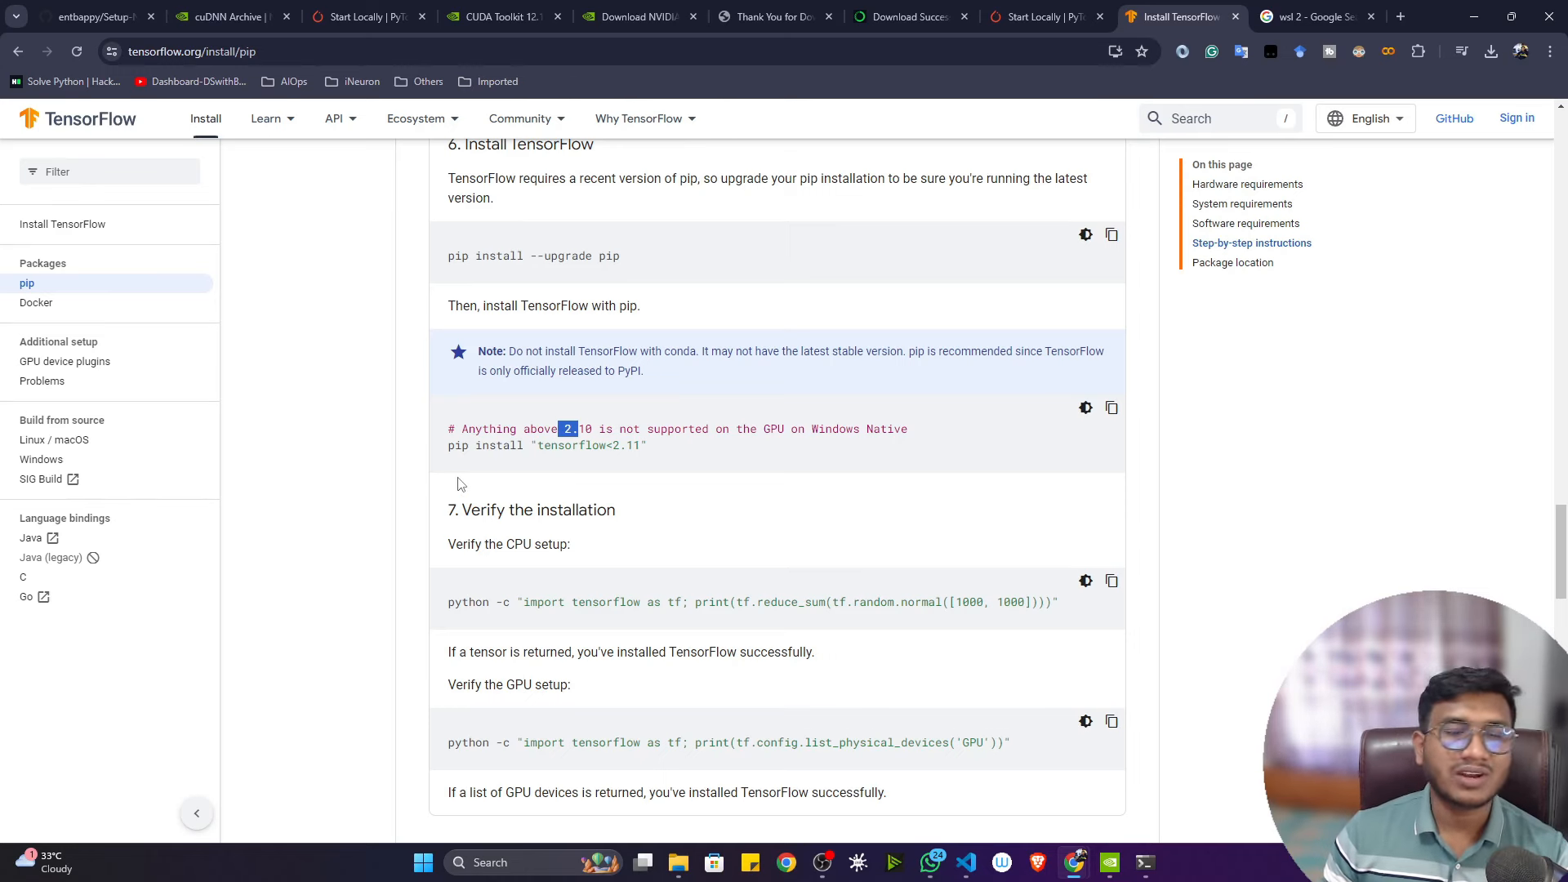
click(1346, 10)
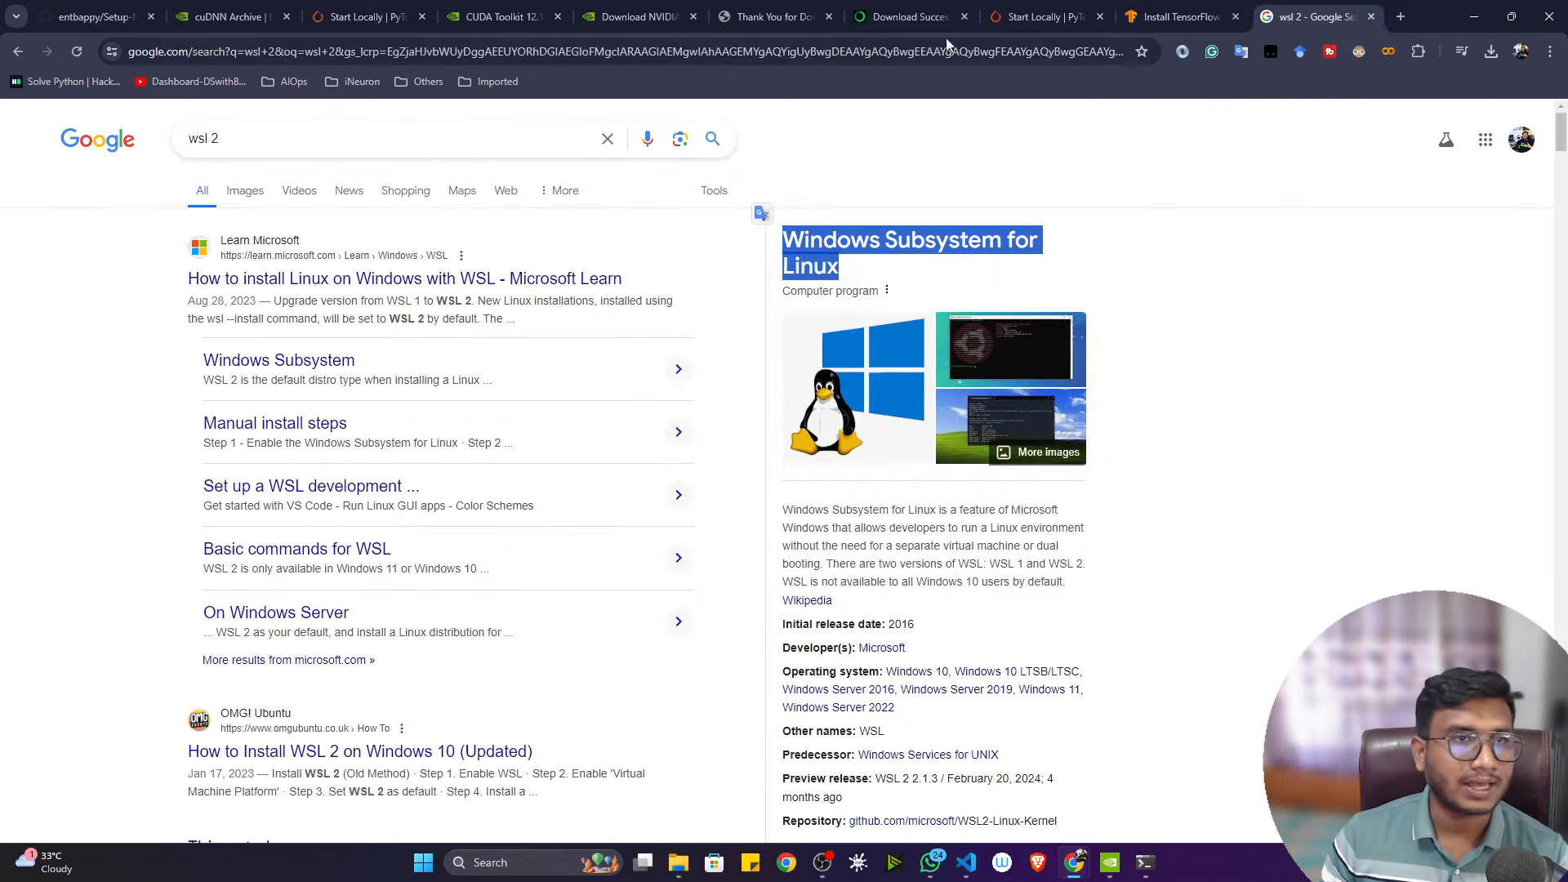
click(1041, 16)
click(1180, 16)
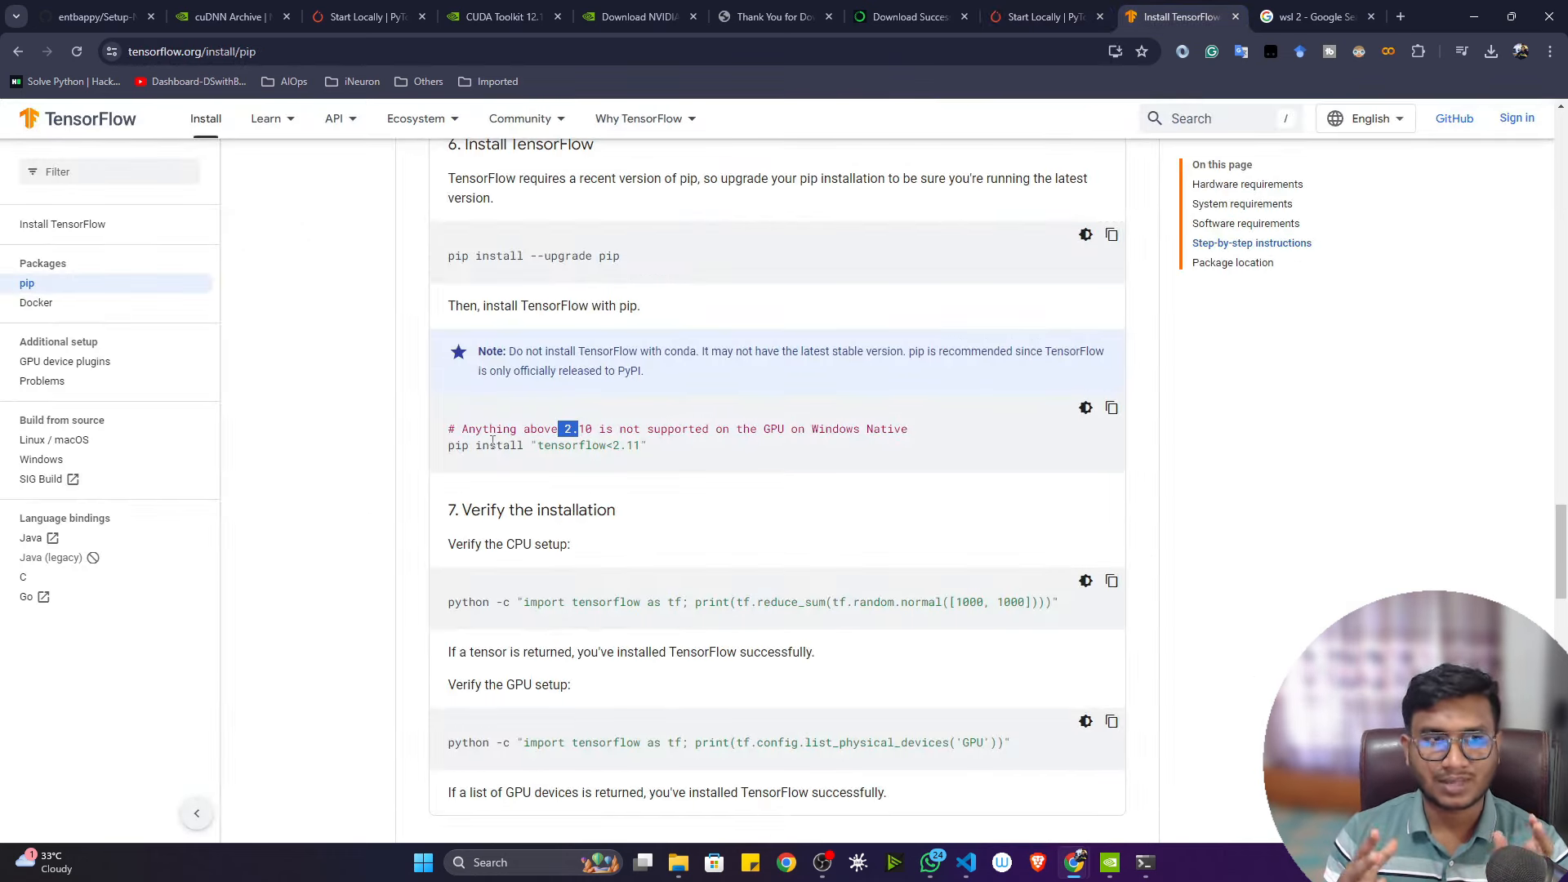
- Review the TensorFlow pip guide's Windows Native instructions from the top through installation and verification, then return to the WSL 2 results
scroll(492, 442, up, 20)
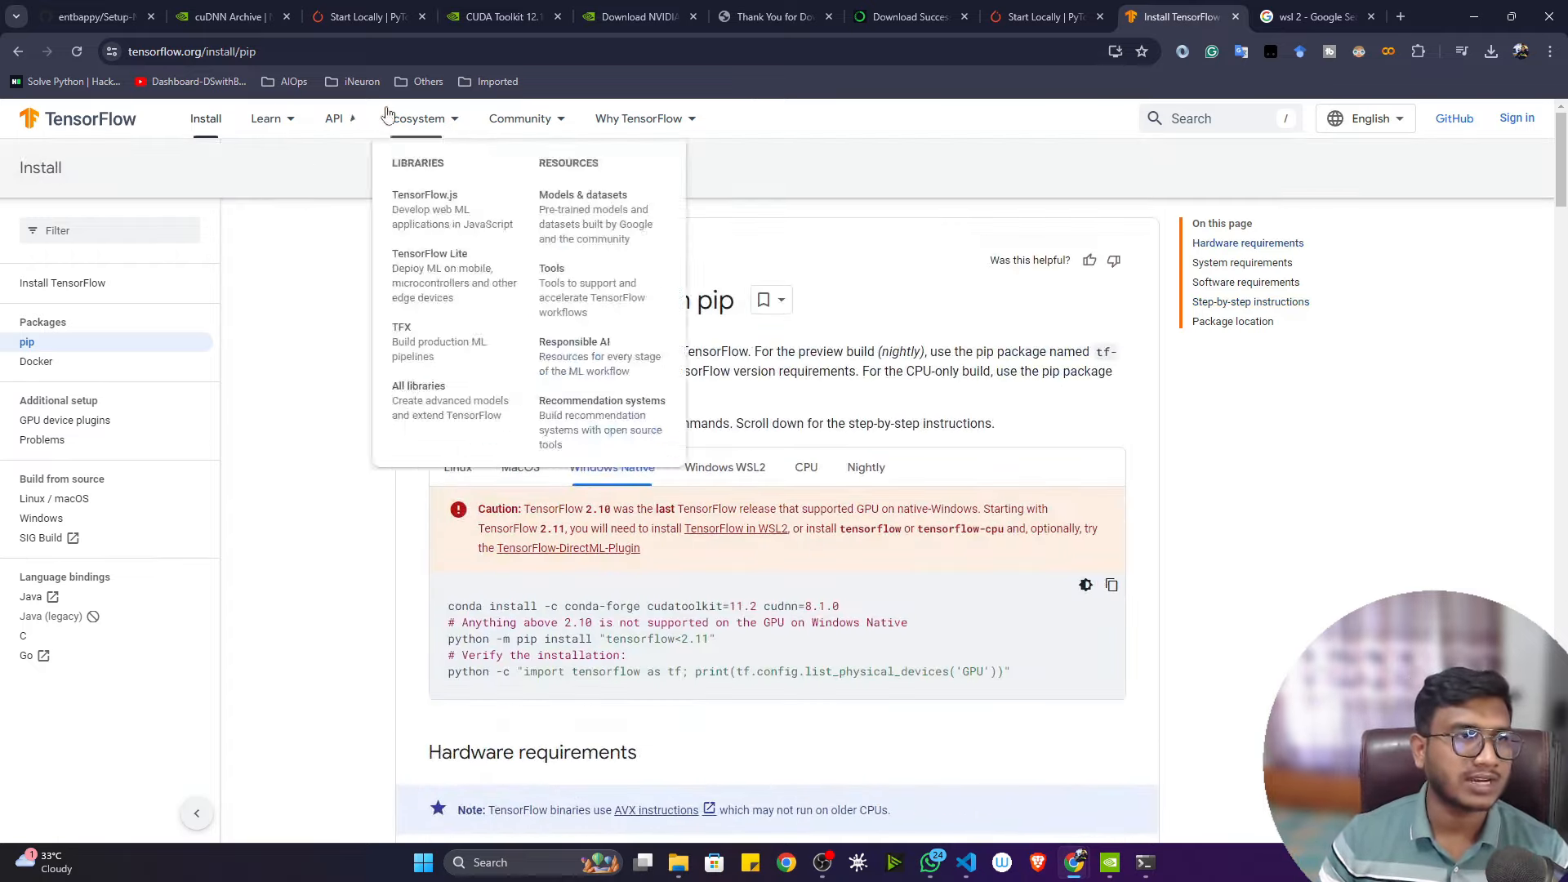
key(ctrl+l)
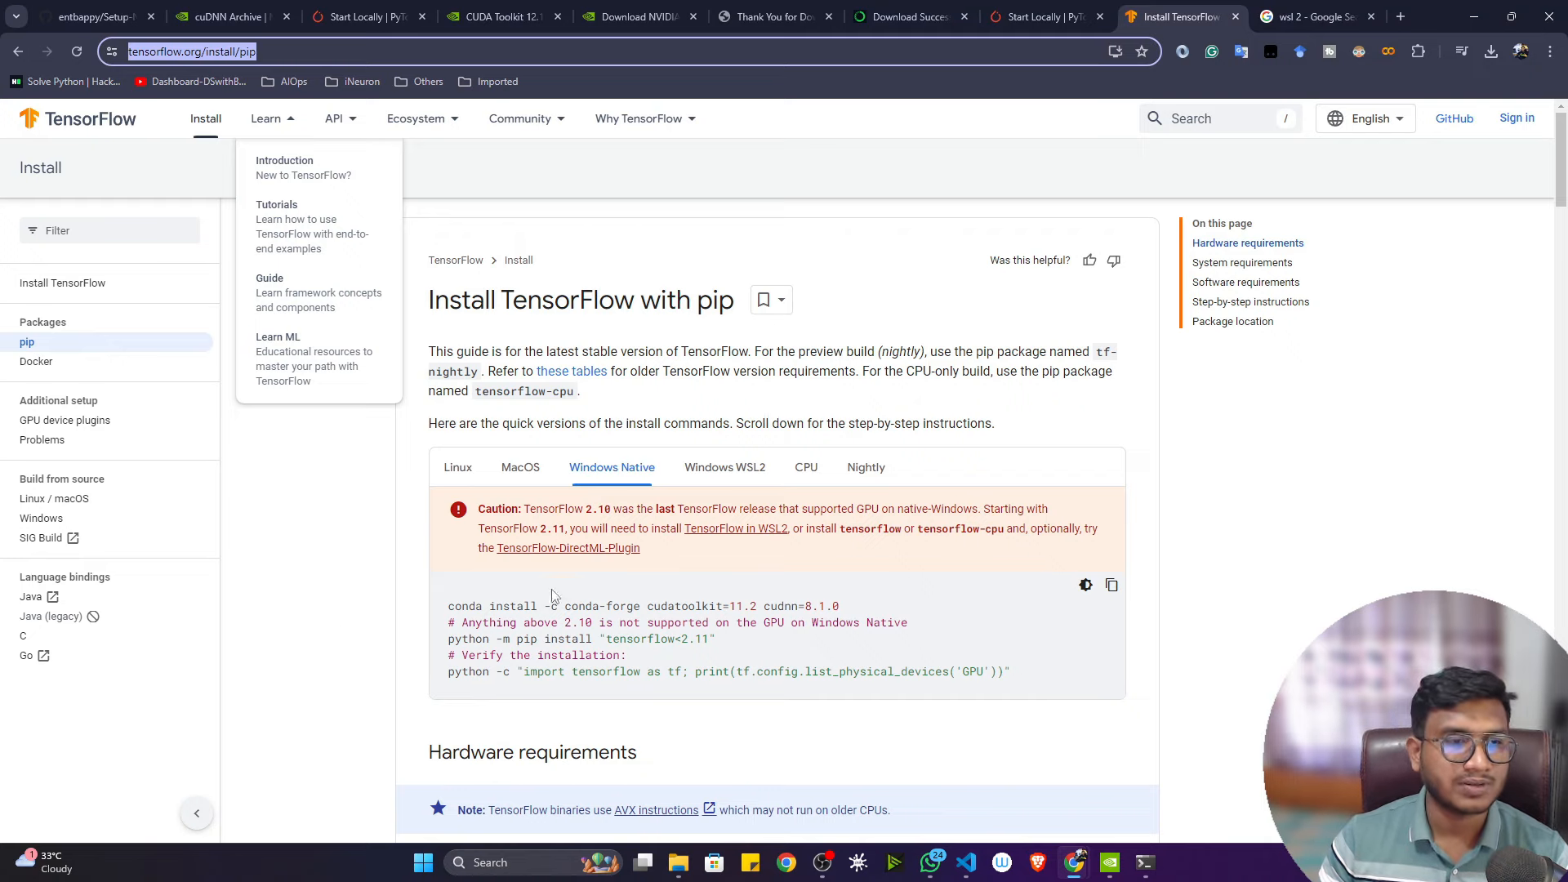
scroll(327, 662, down, 15)
scroll(327, 665, down, 20)
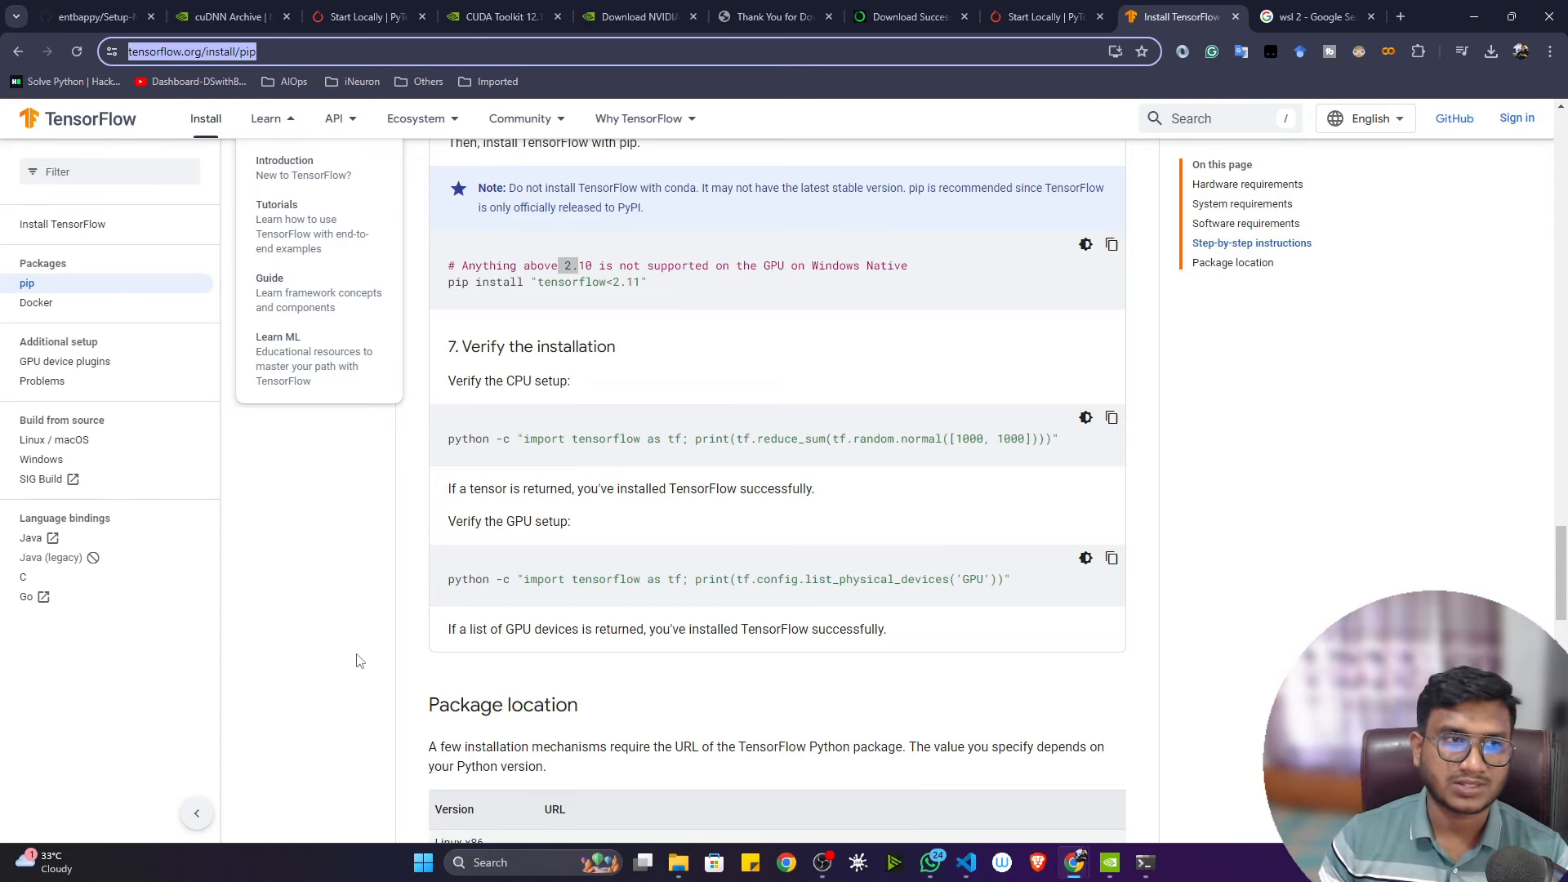
scroll(360, 660, up, 4)
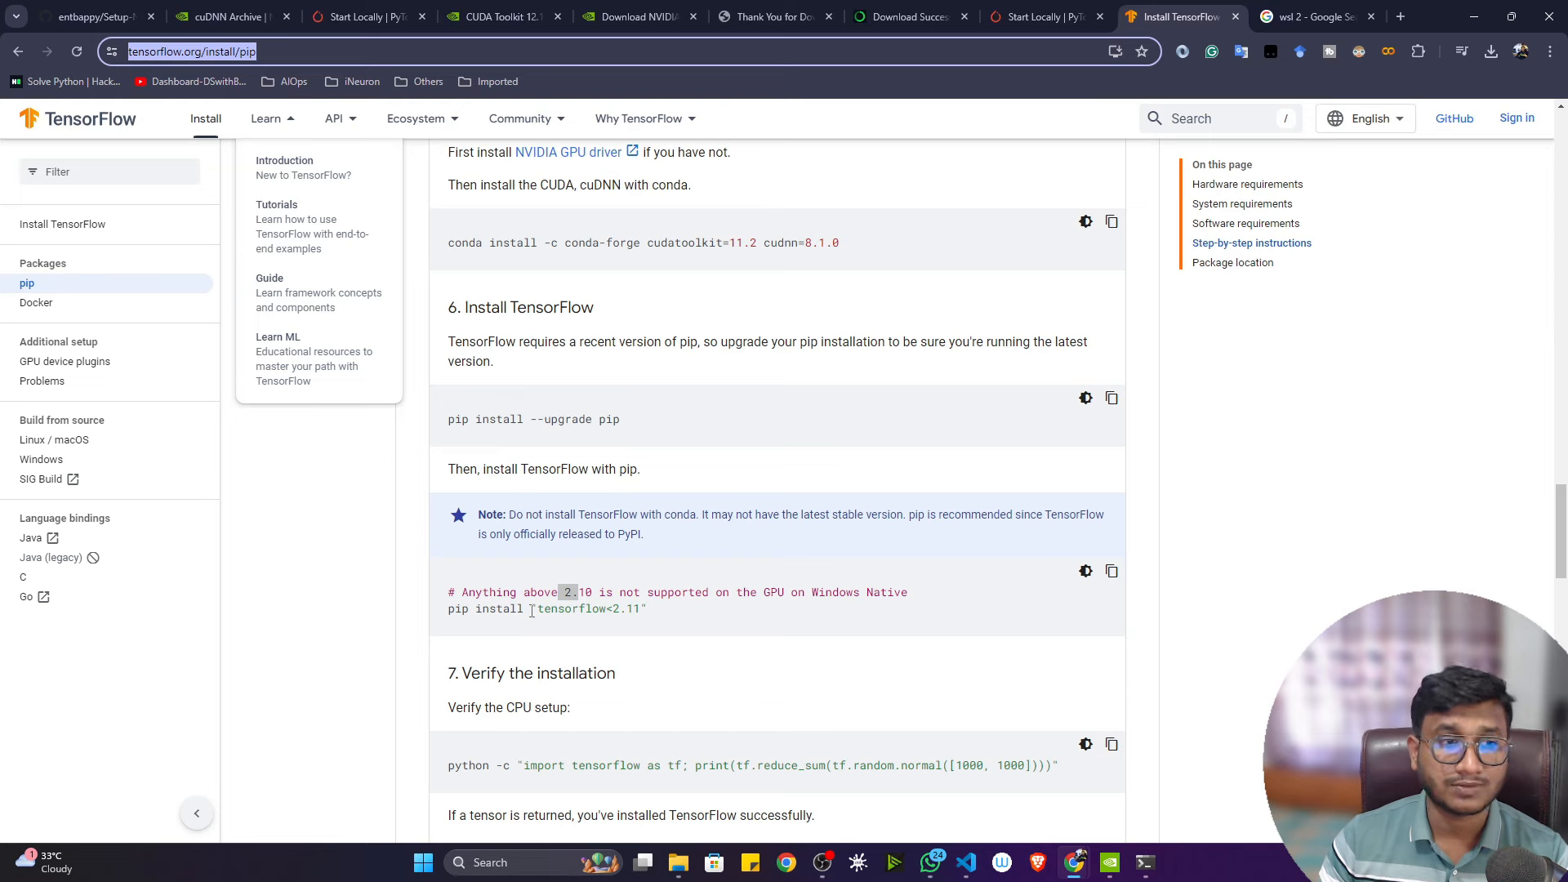
drag(577, 597, 579, 597)
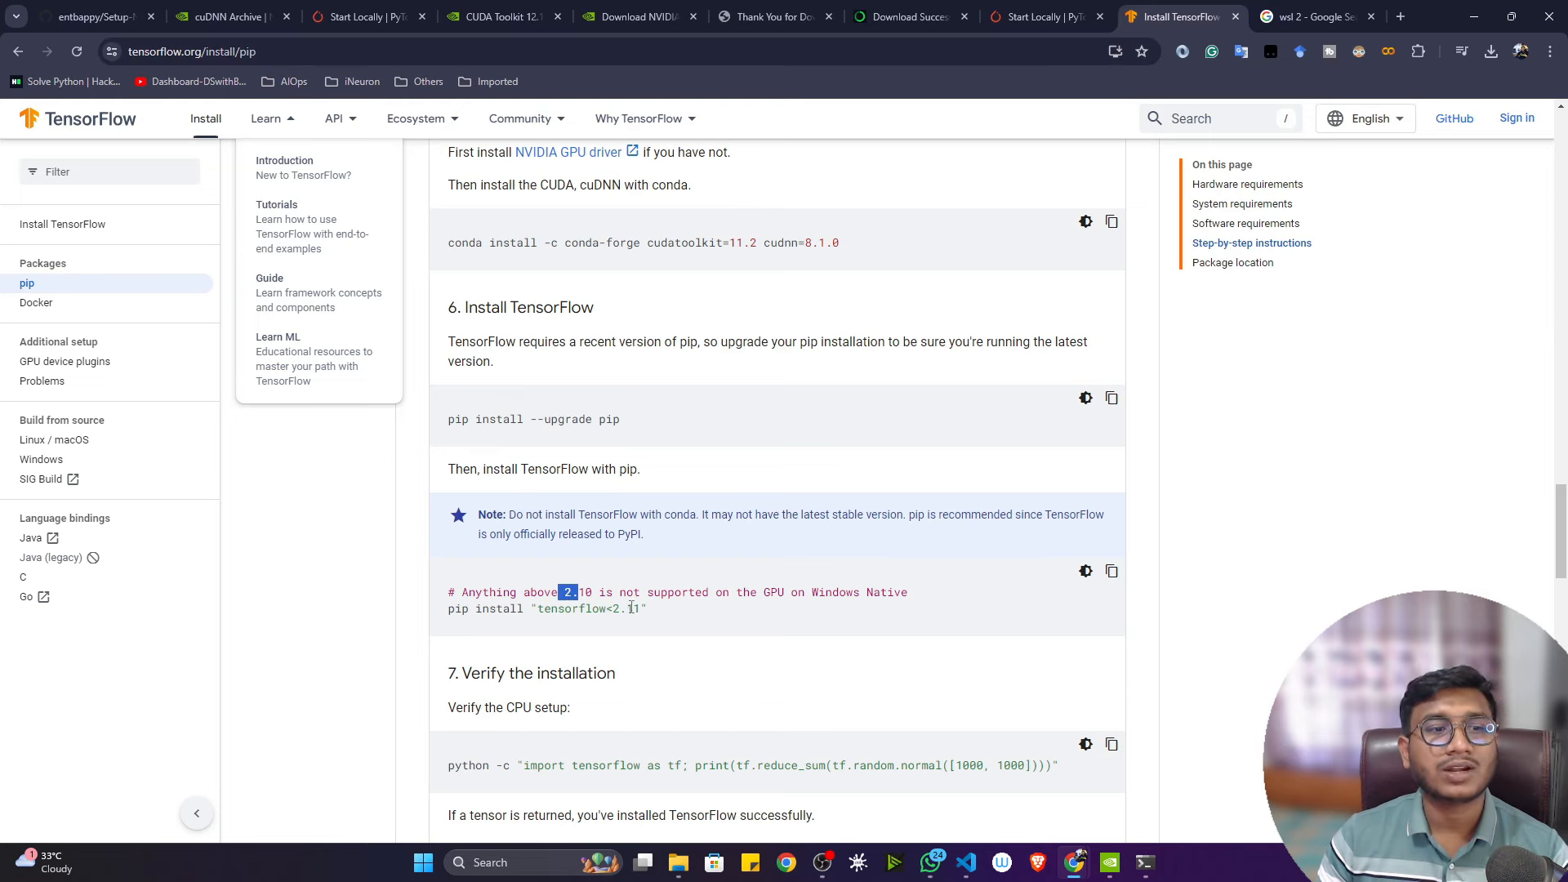
key(ctrl+Tab)
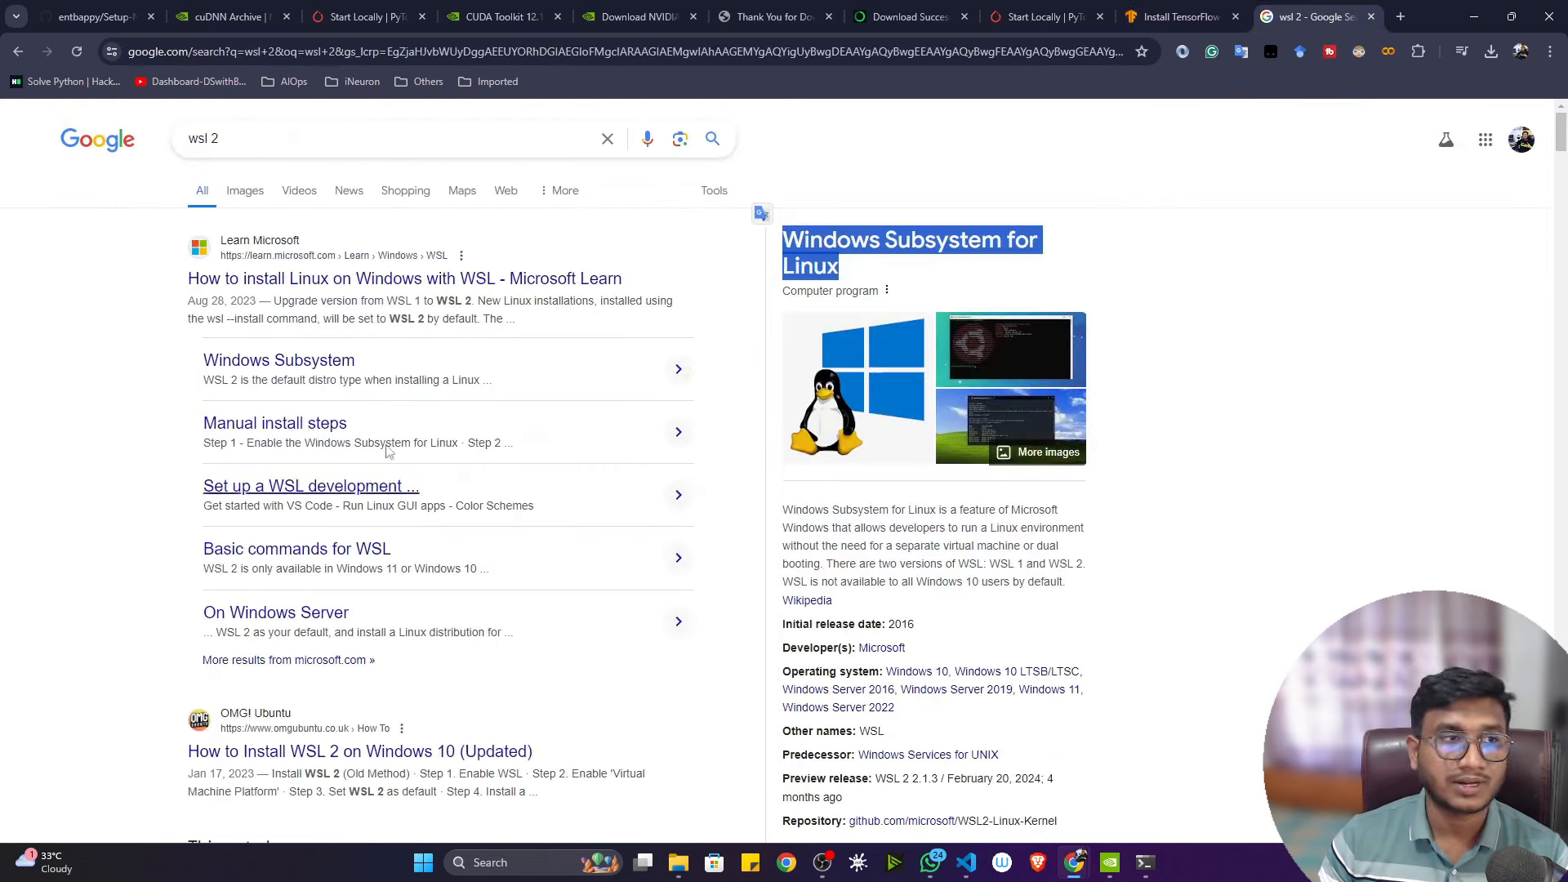